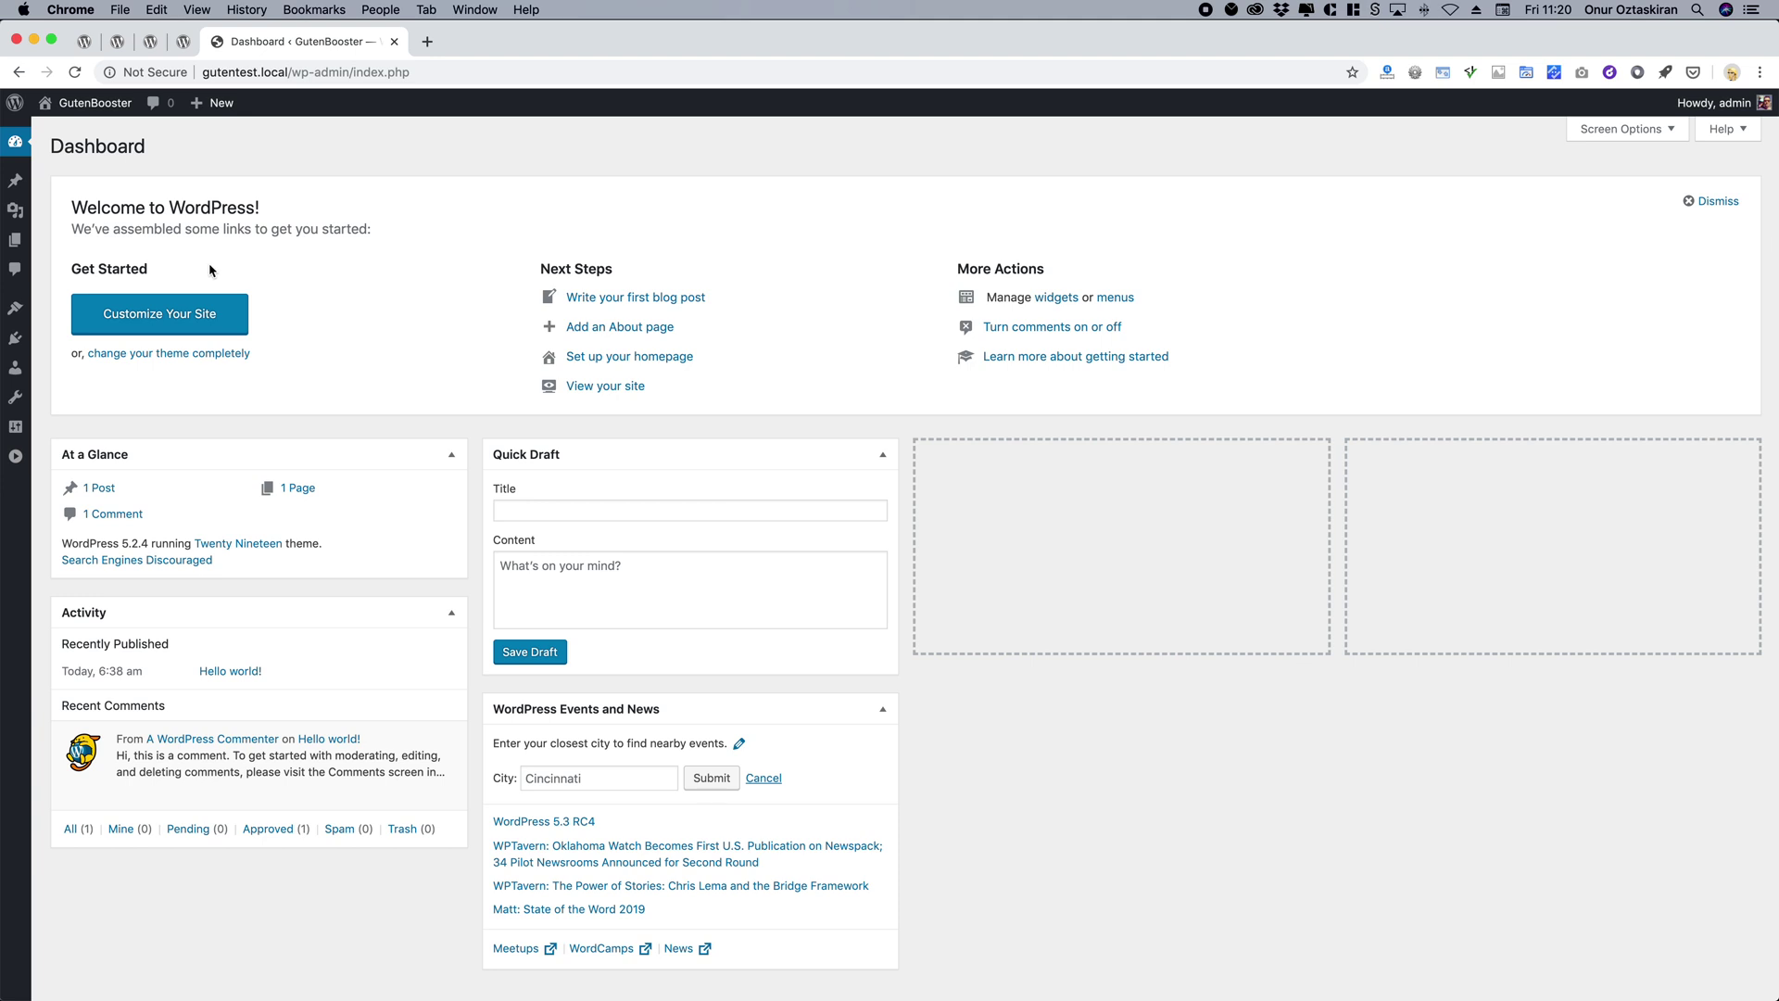
Find the GutenBooster theme among the WordPress.org themes, install it with preview, and close the customizer.
click(171, 353)
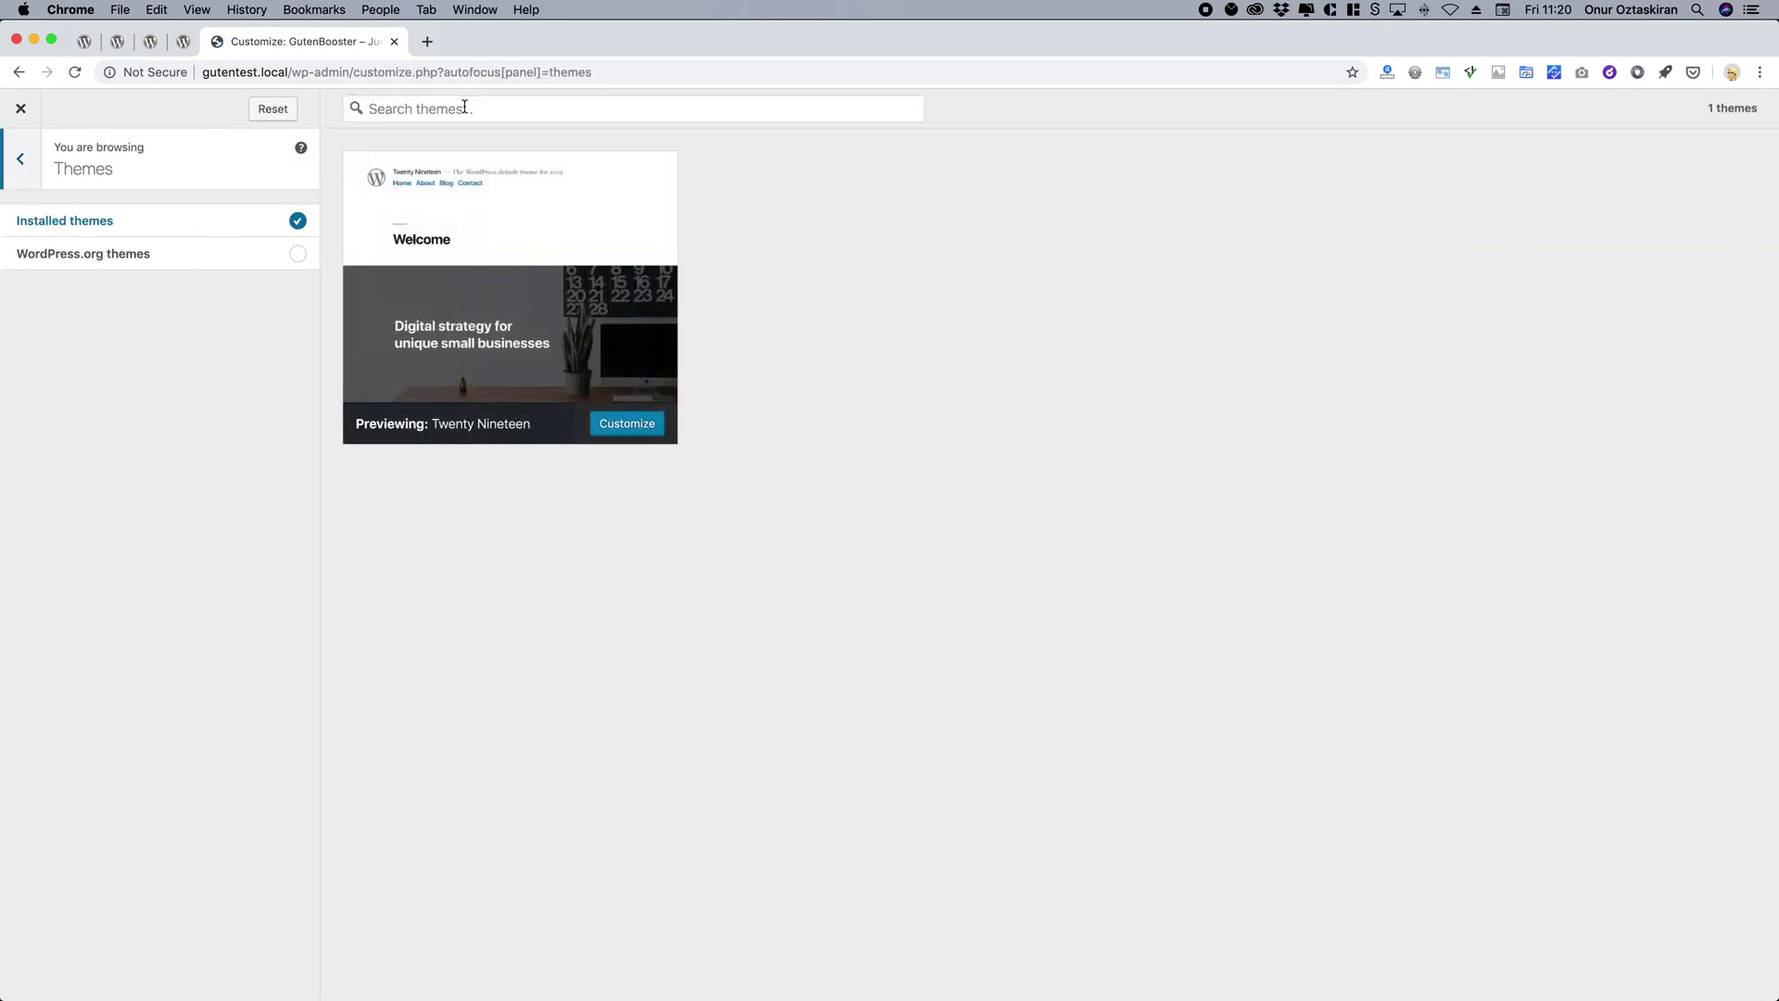
click(465, 108)
text(gutenbooster)
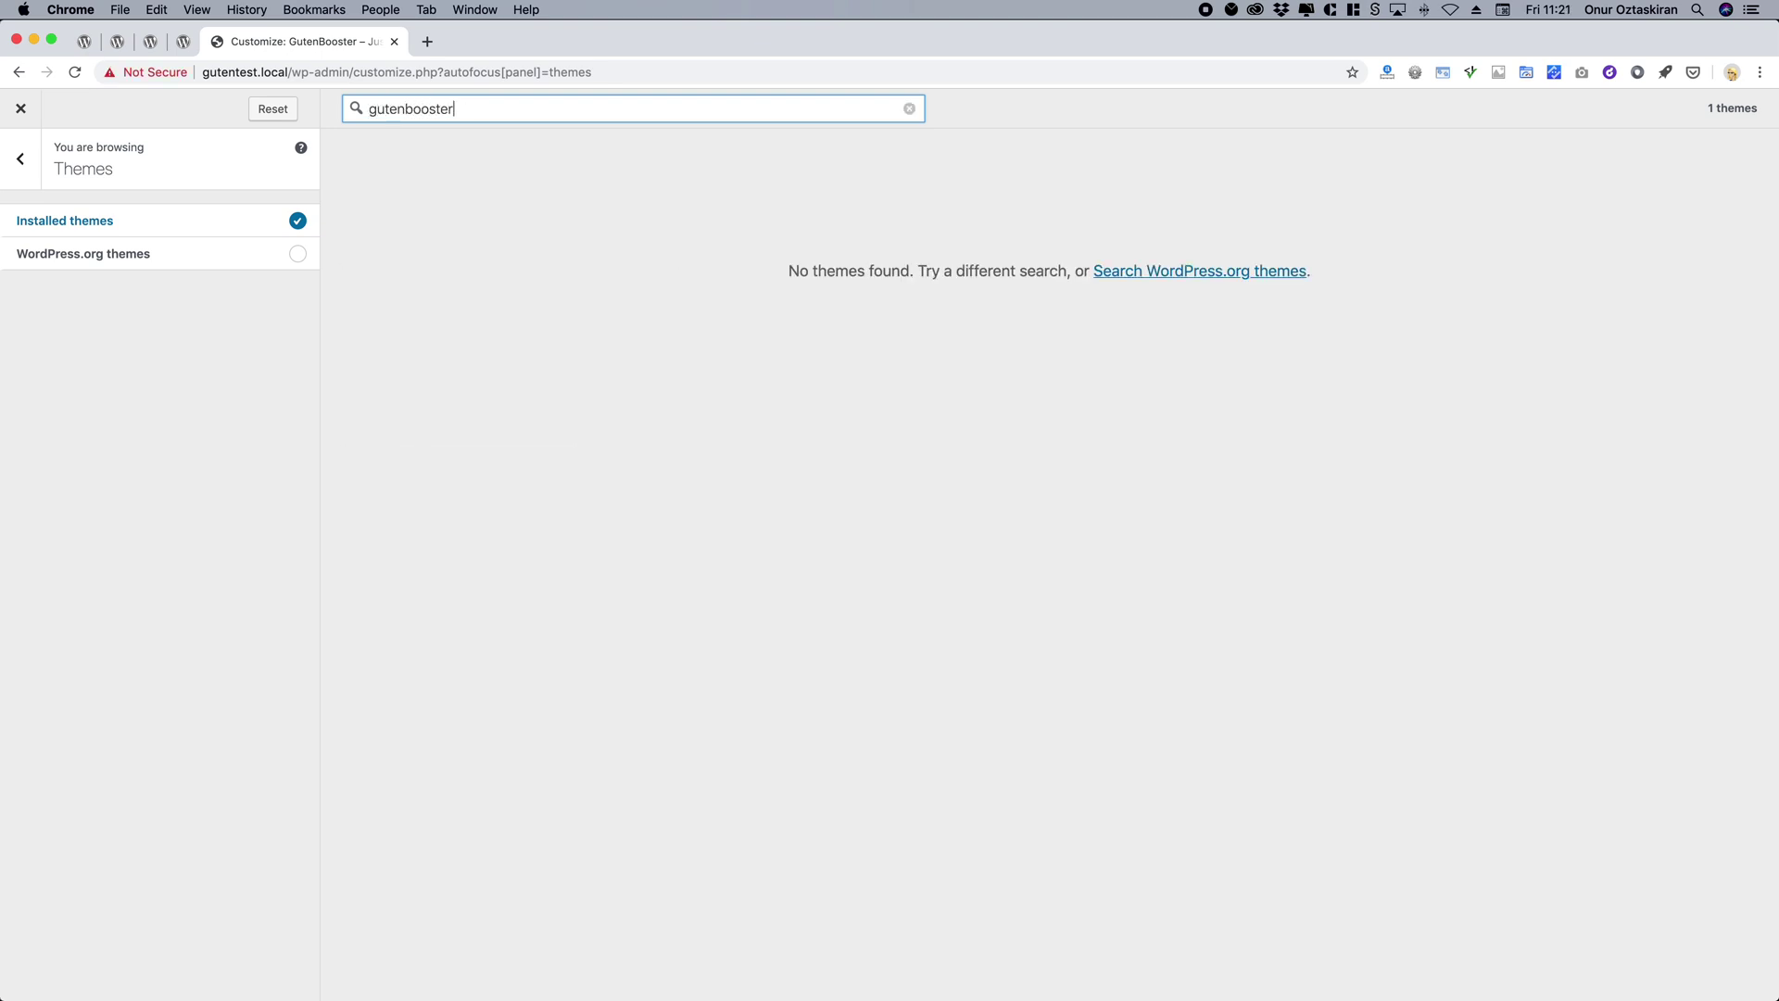
click(1173, 269)
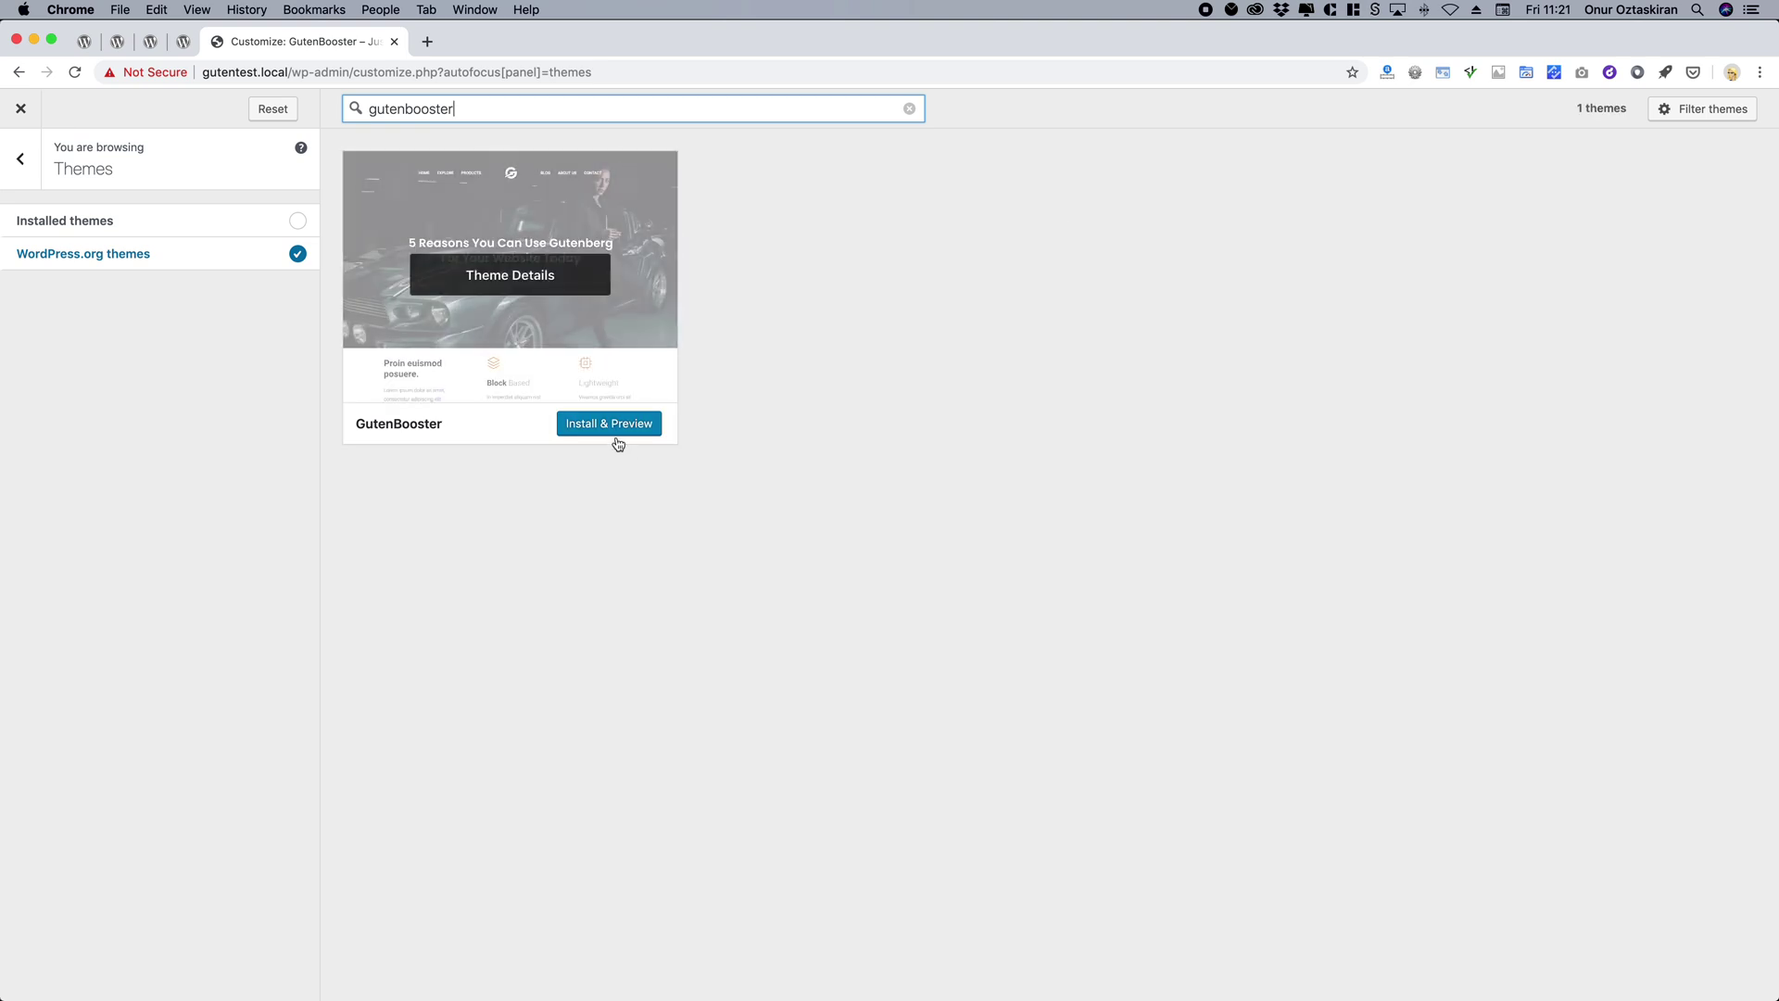
click(604, 427)
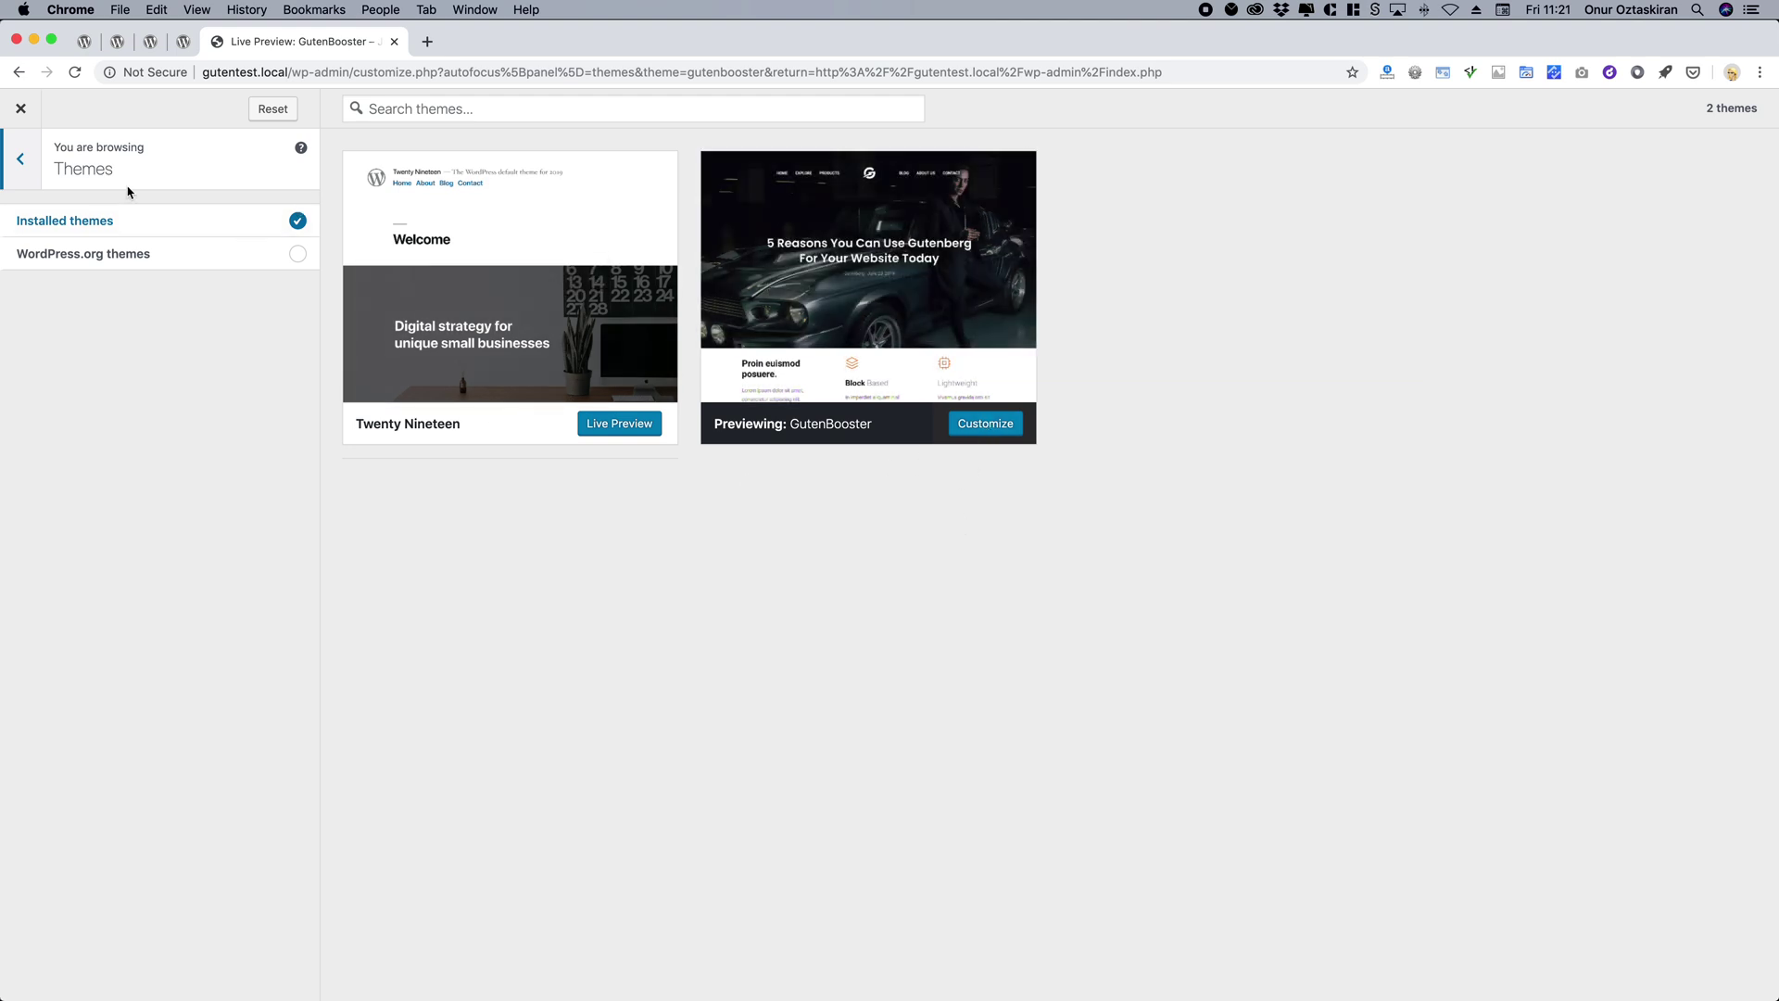
click(20, 109)
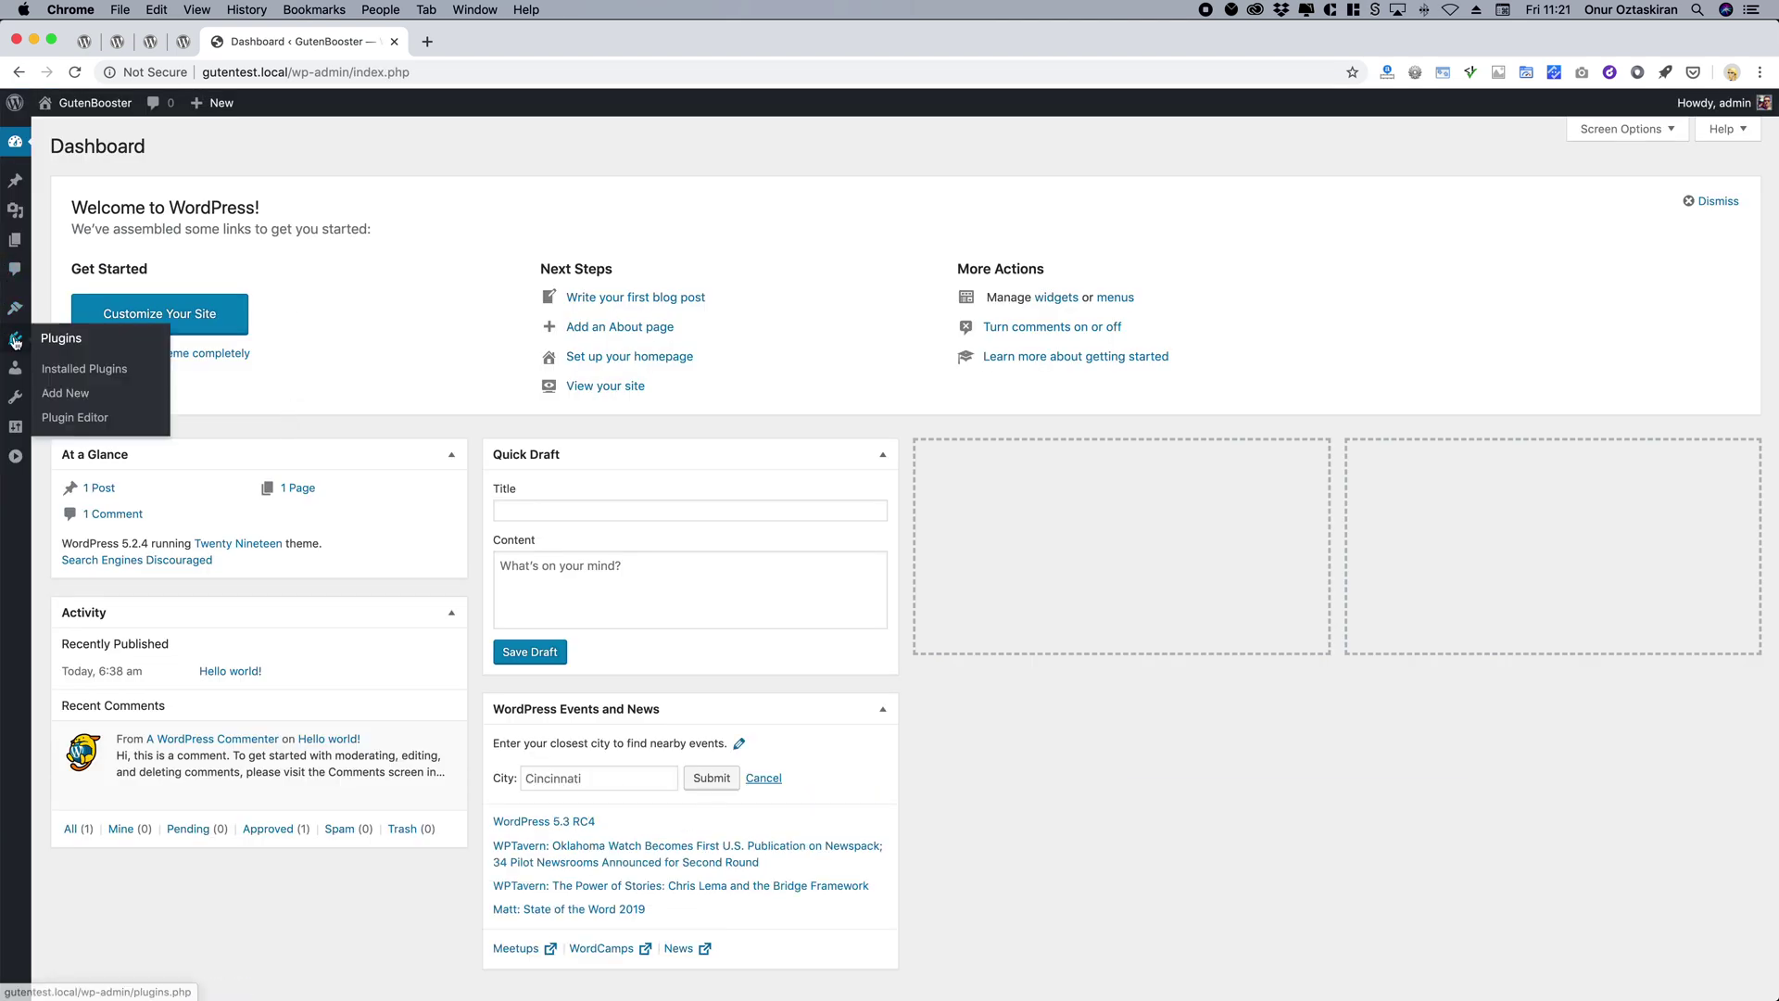
Activate the installed GutenBooster theme on the Themes page.
mouse_move(18, 340)
mouse_move(16, 308)
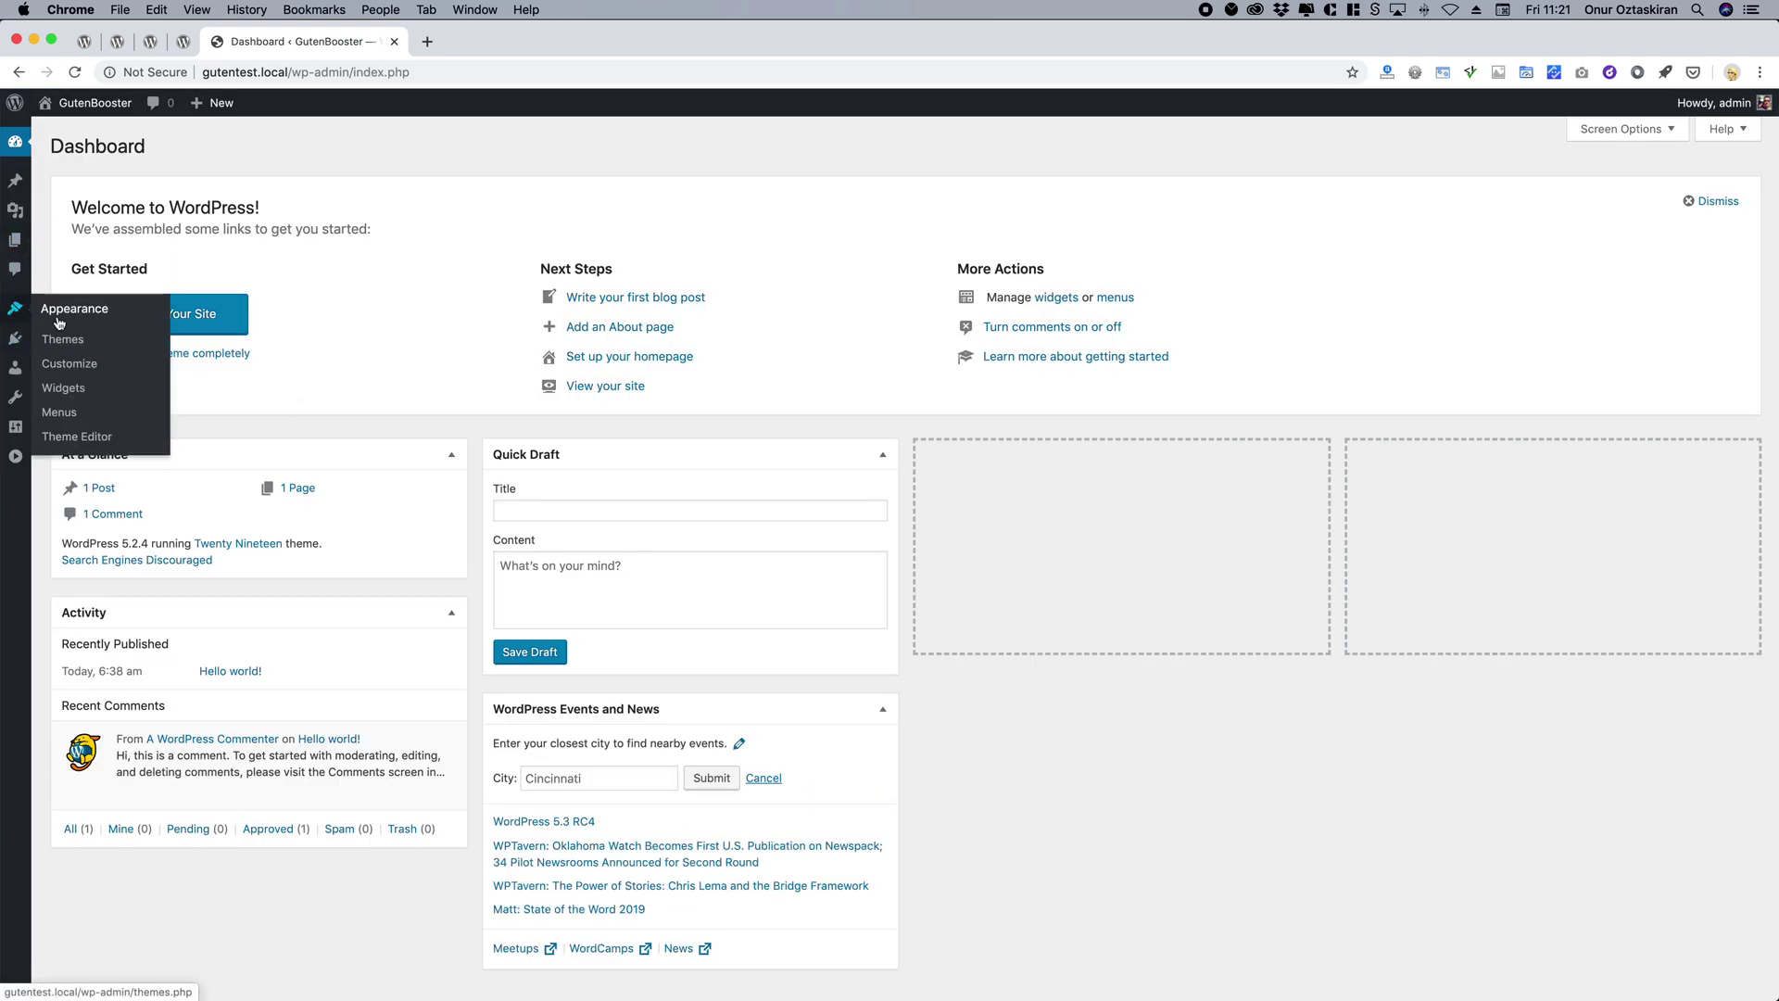
click(79, 341)
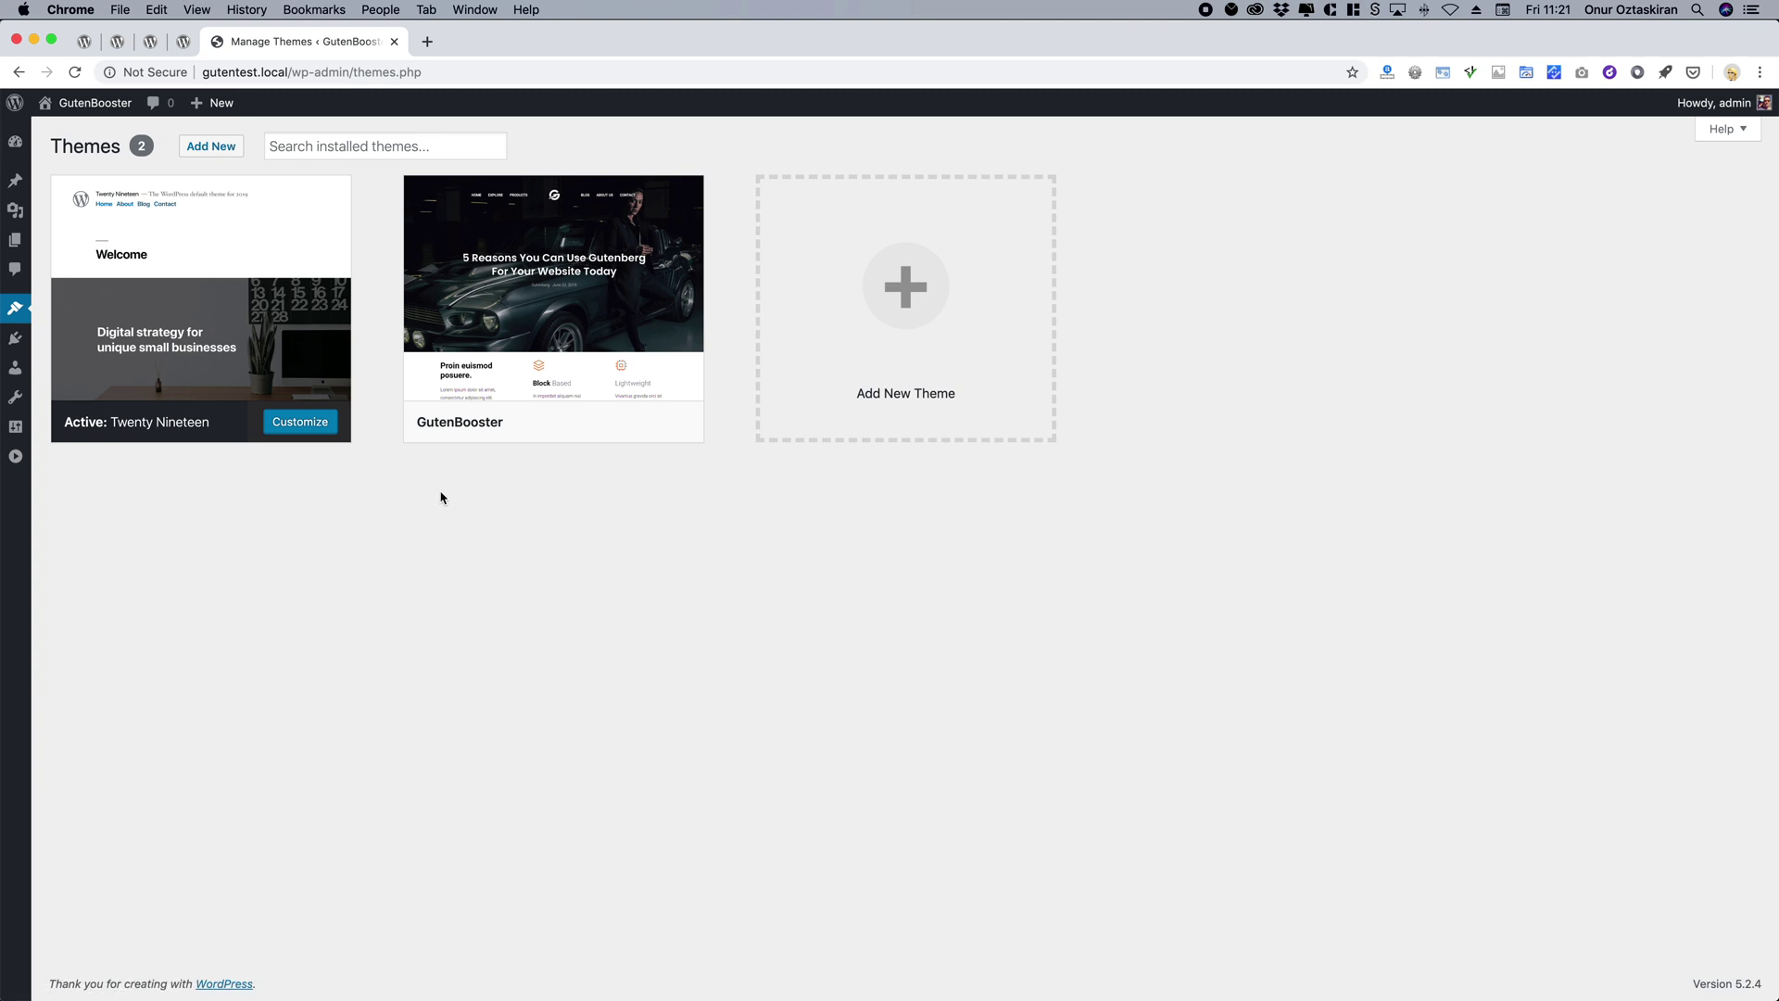
click(575, 426)
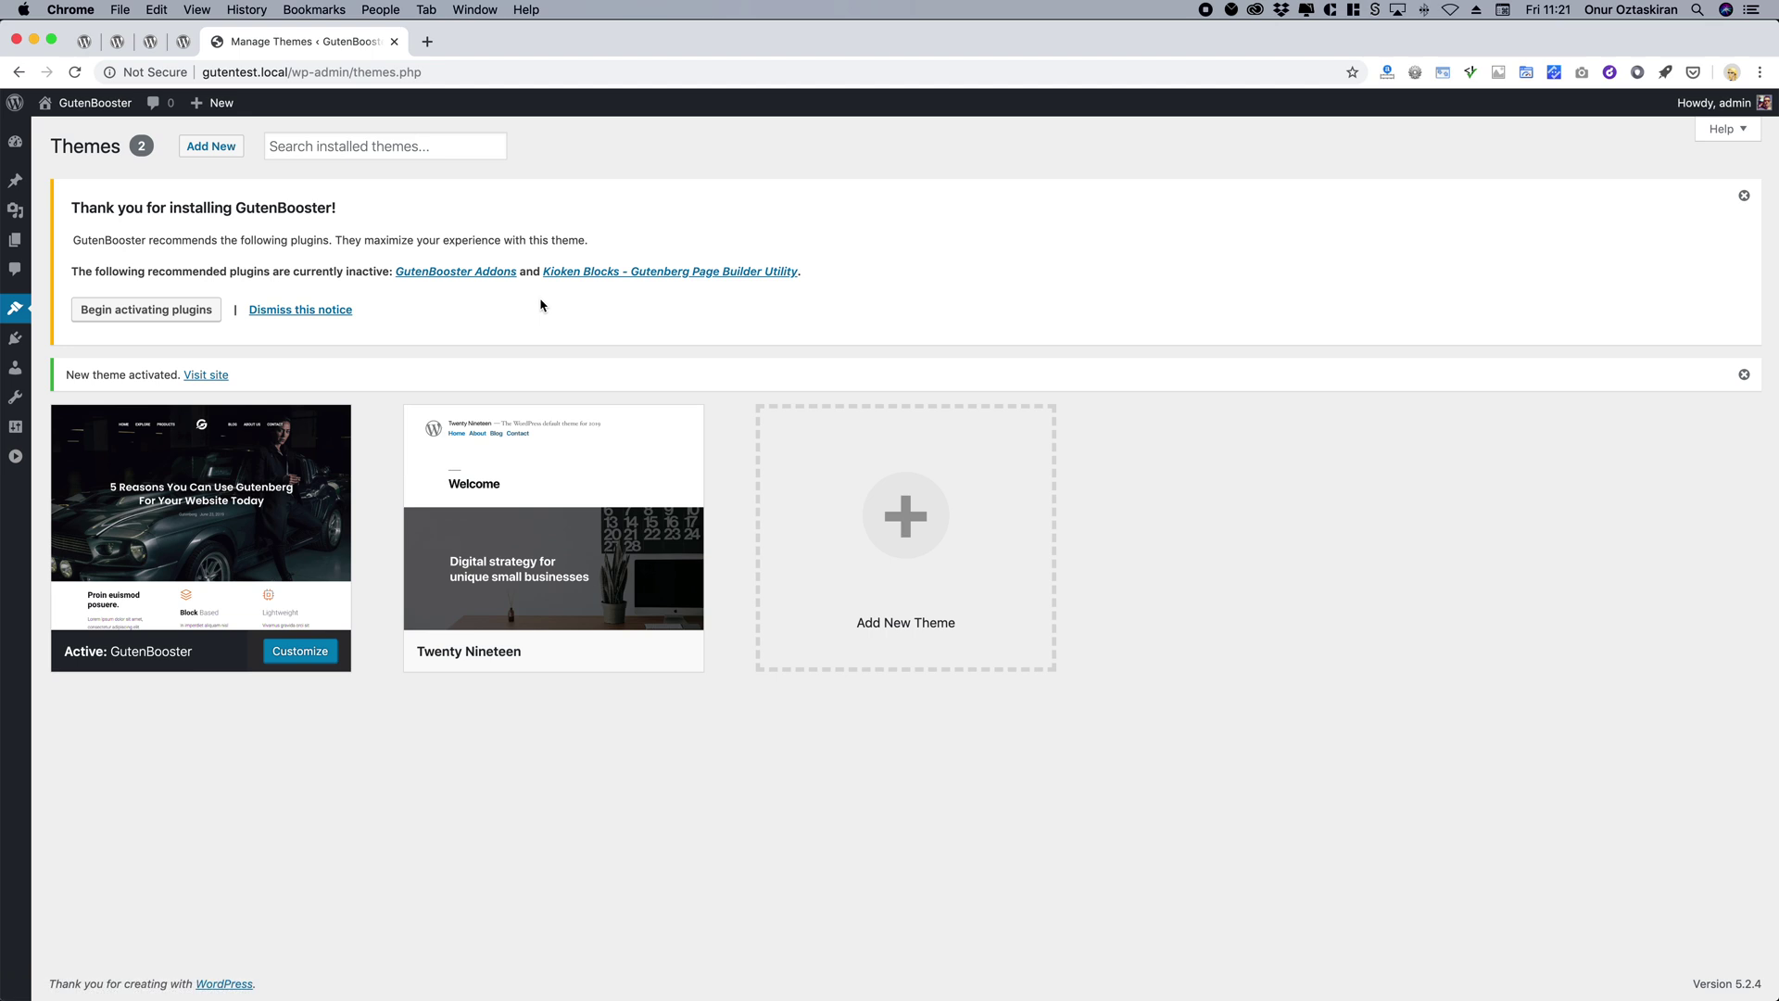
Activate the recommended GutenBooster Addons and Kioken Blocks plugins, and skip the Kioken Blocks notification opt-in.
click(140, 309)
click(68, 238)
click(99, 206)
click(96, 237)
click(181, 206)
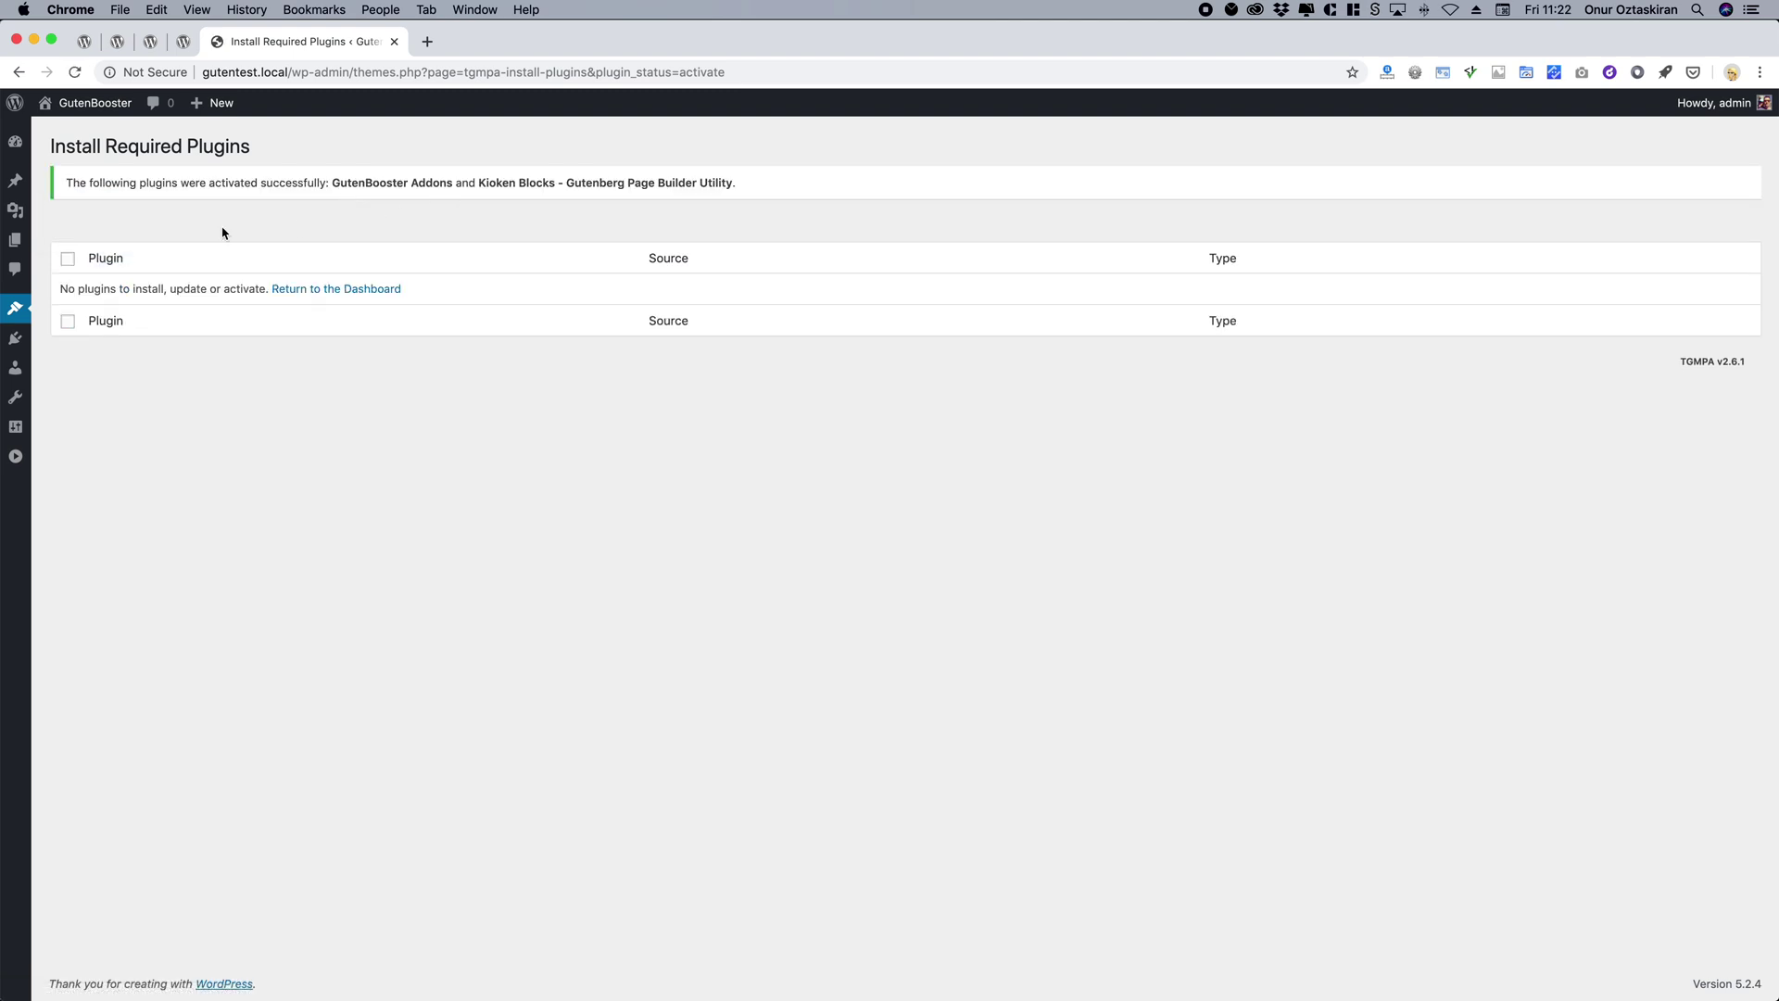
click(16, 240)
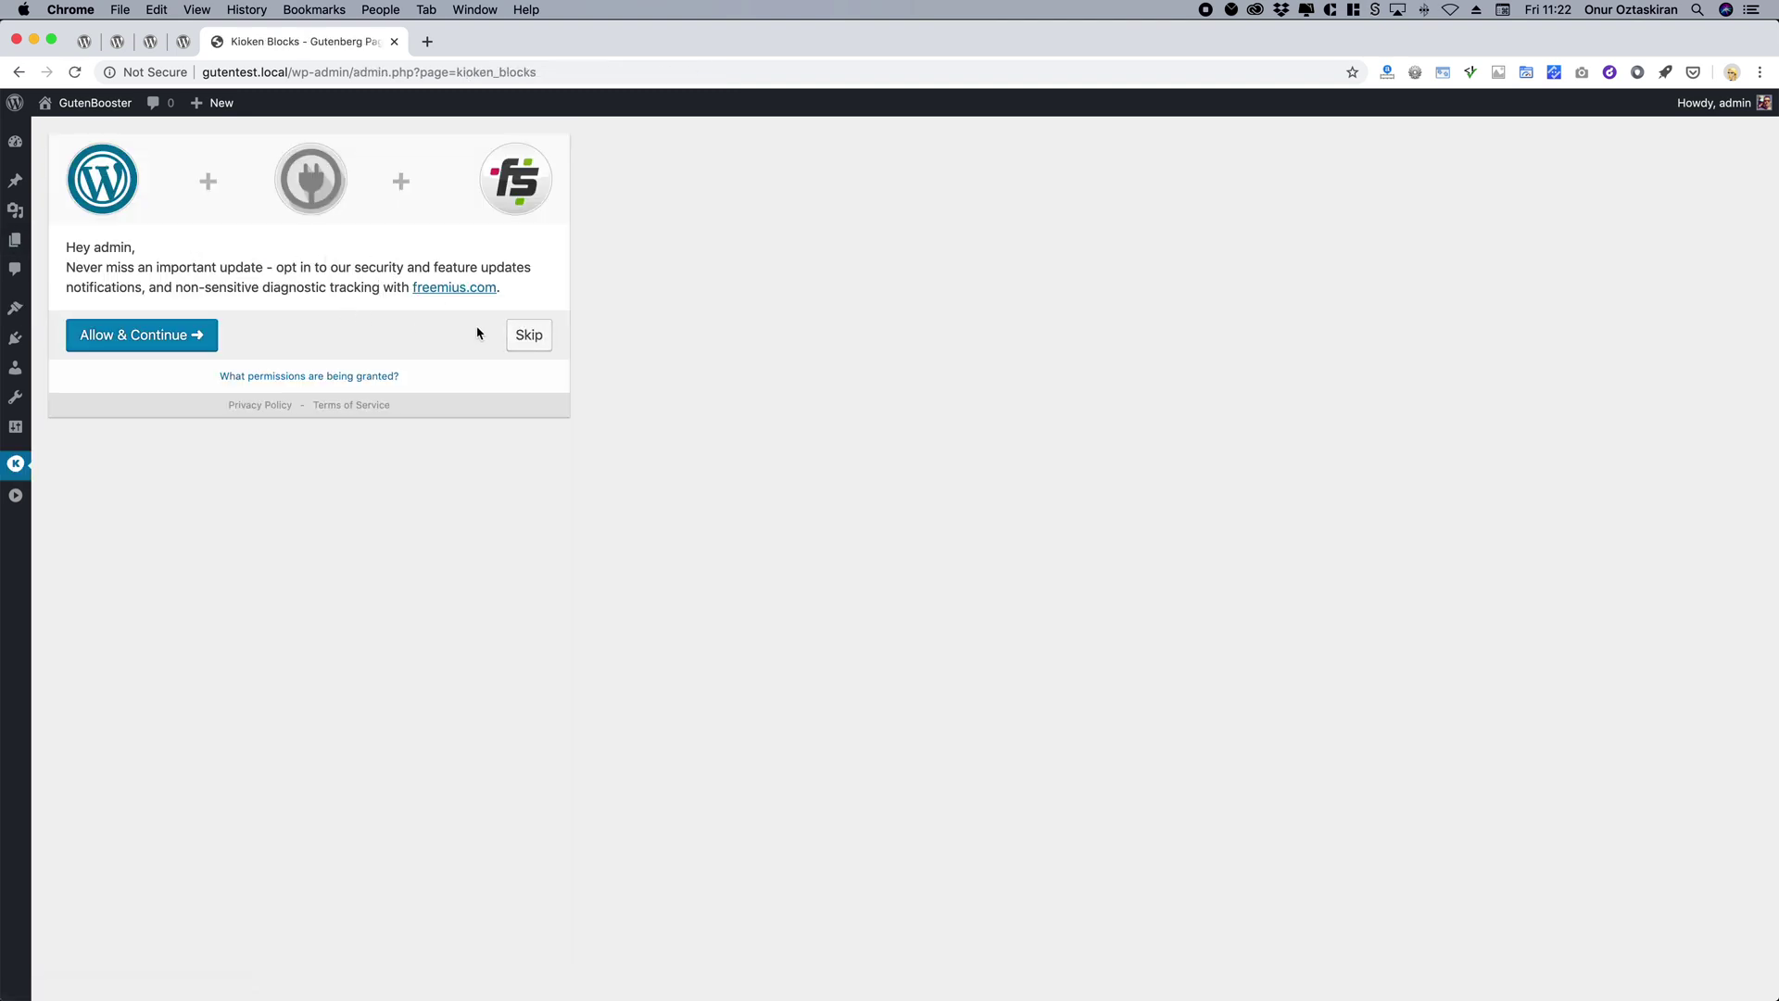
click(528, 337)
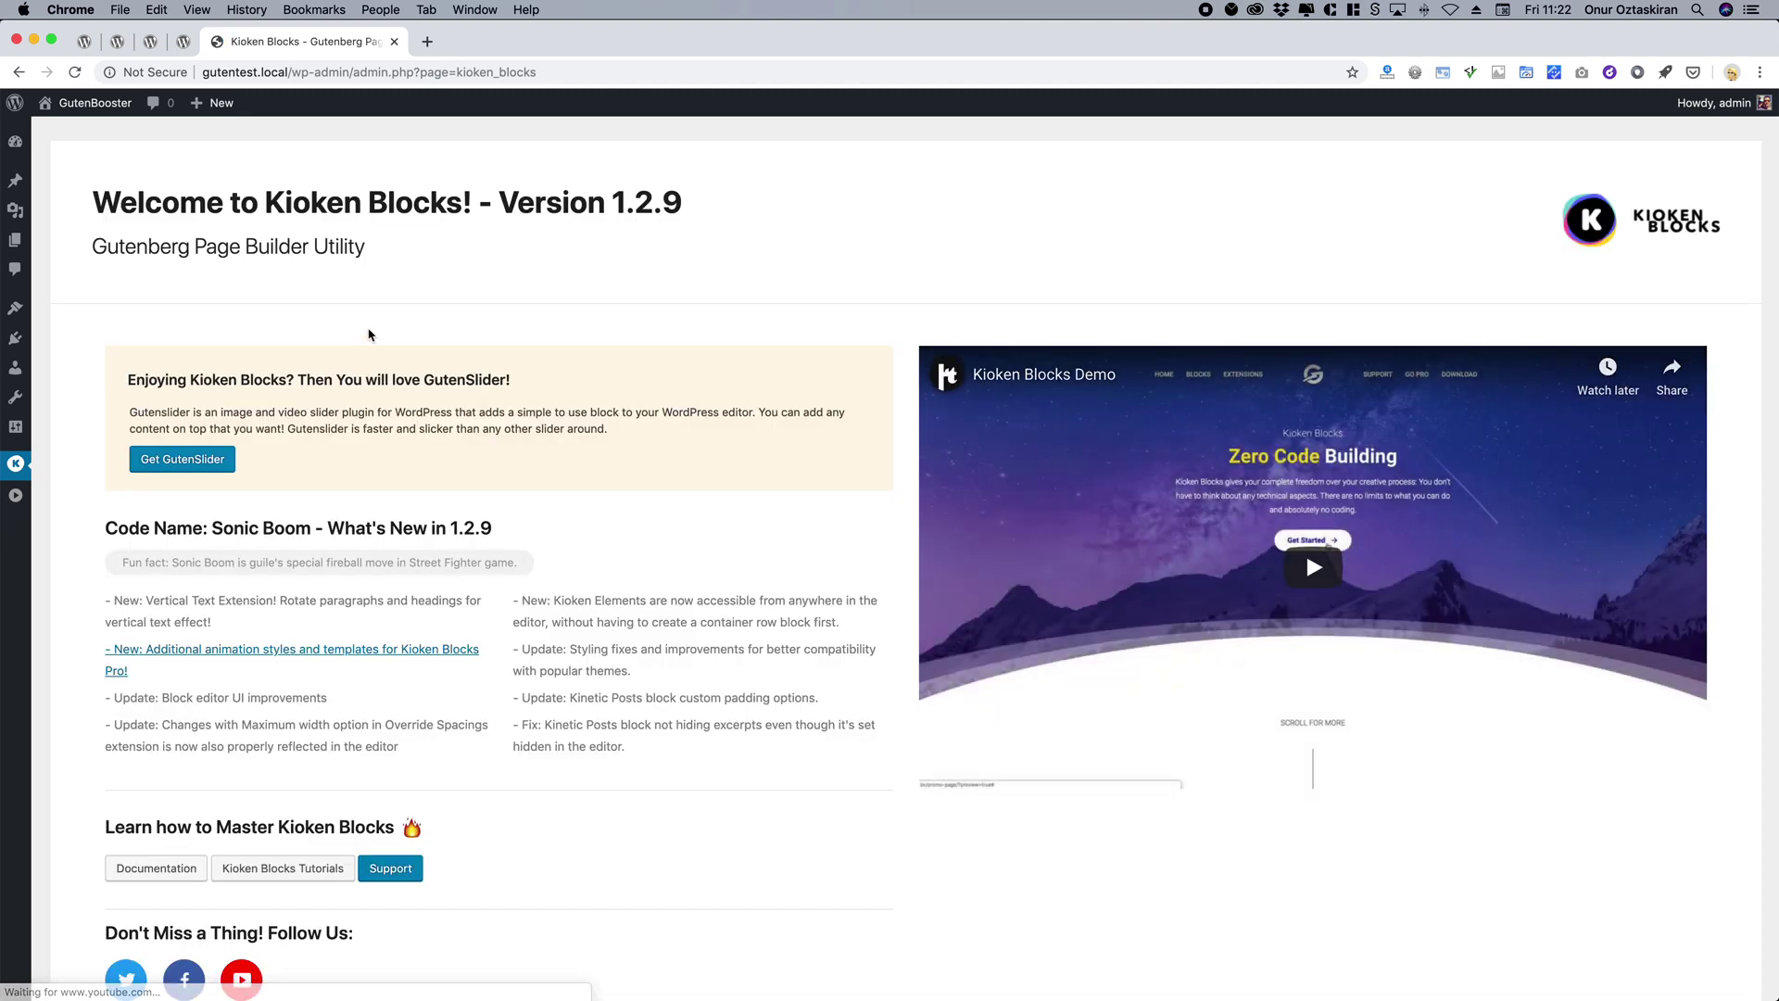
Open the customizer for the active GutenBooster theme and review its Page Banner settings.
click(15, 308)
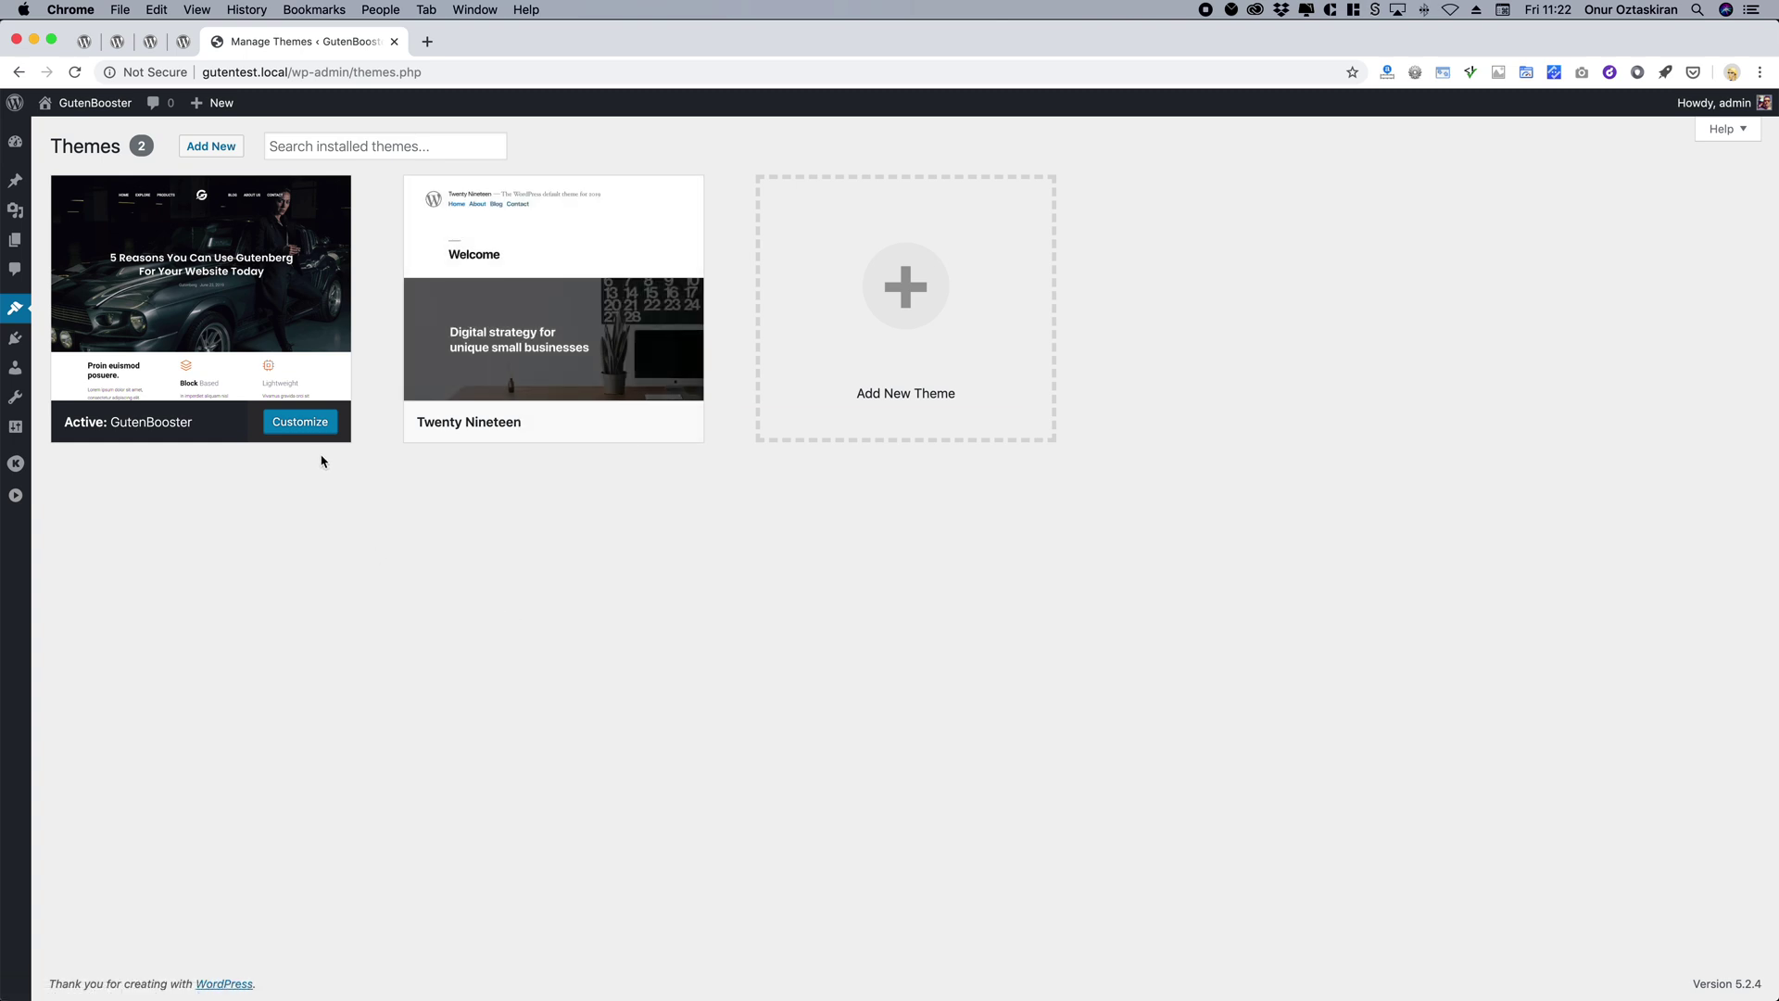
click(307, 430)
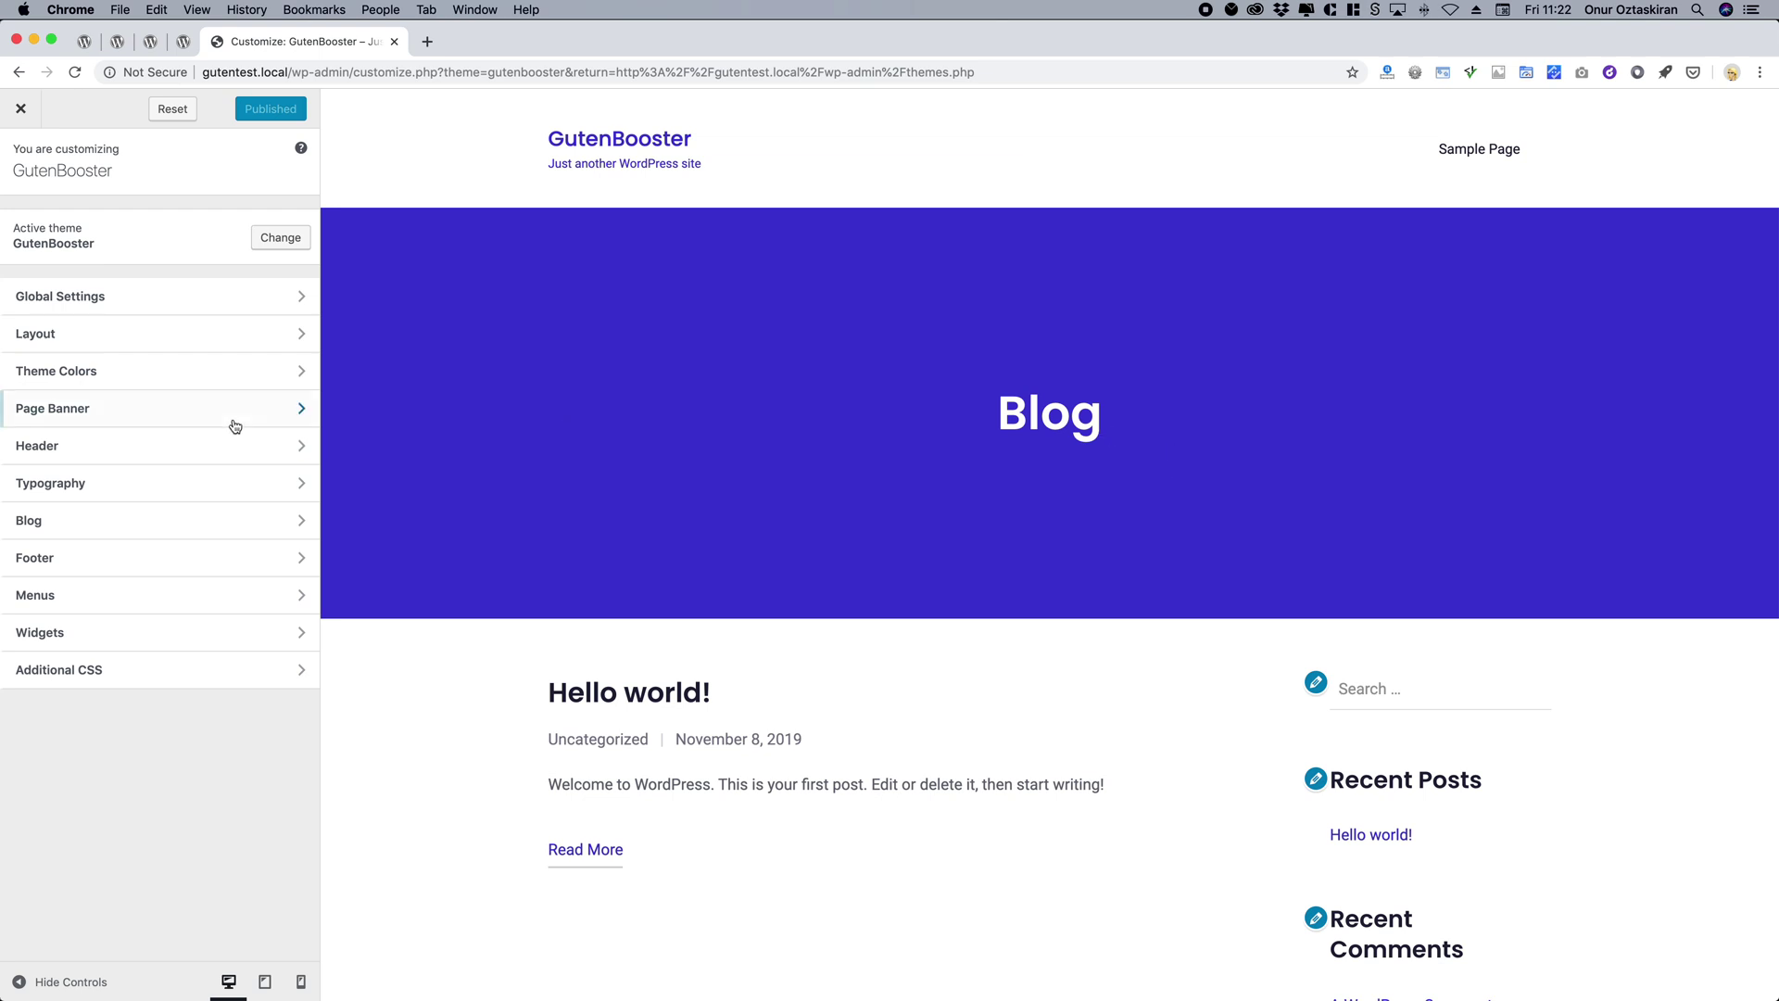
click(156, 416)
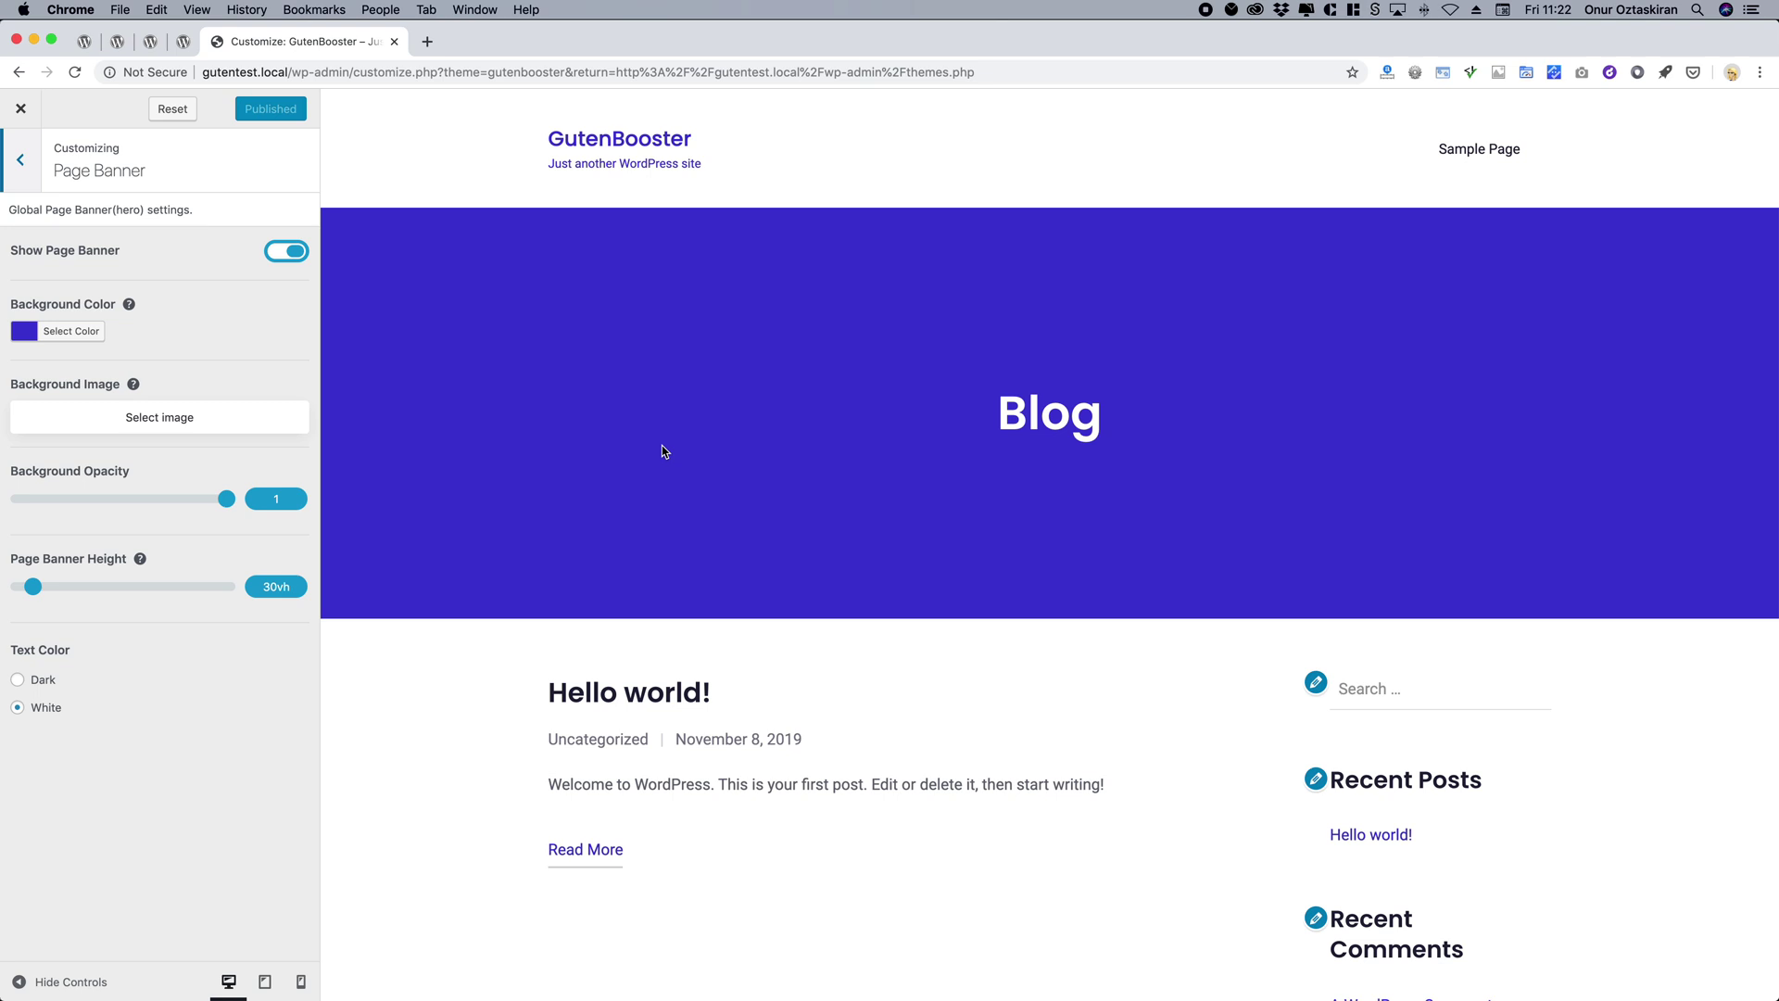
click(20, 161)
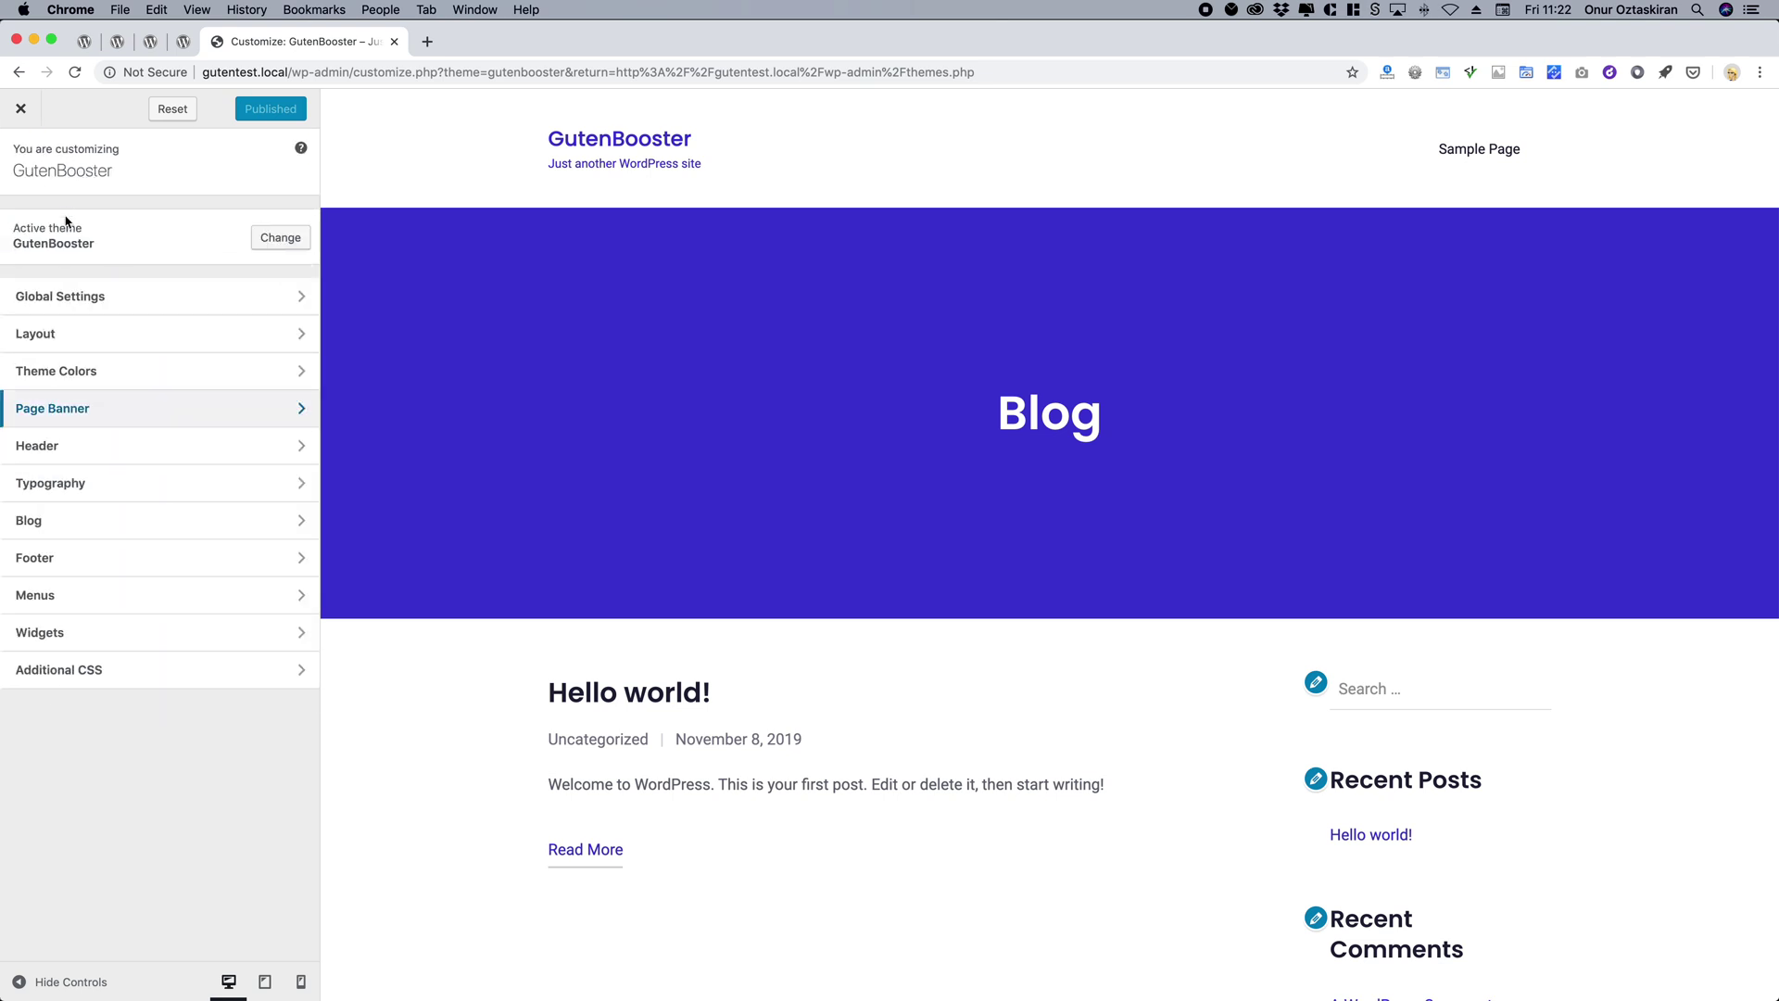
Change the logo type to Image in the global settings and use the black G logo from the media library, uncropped.
click(165, 306)
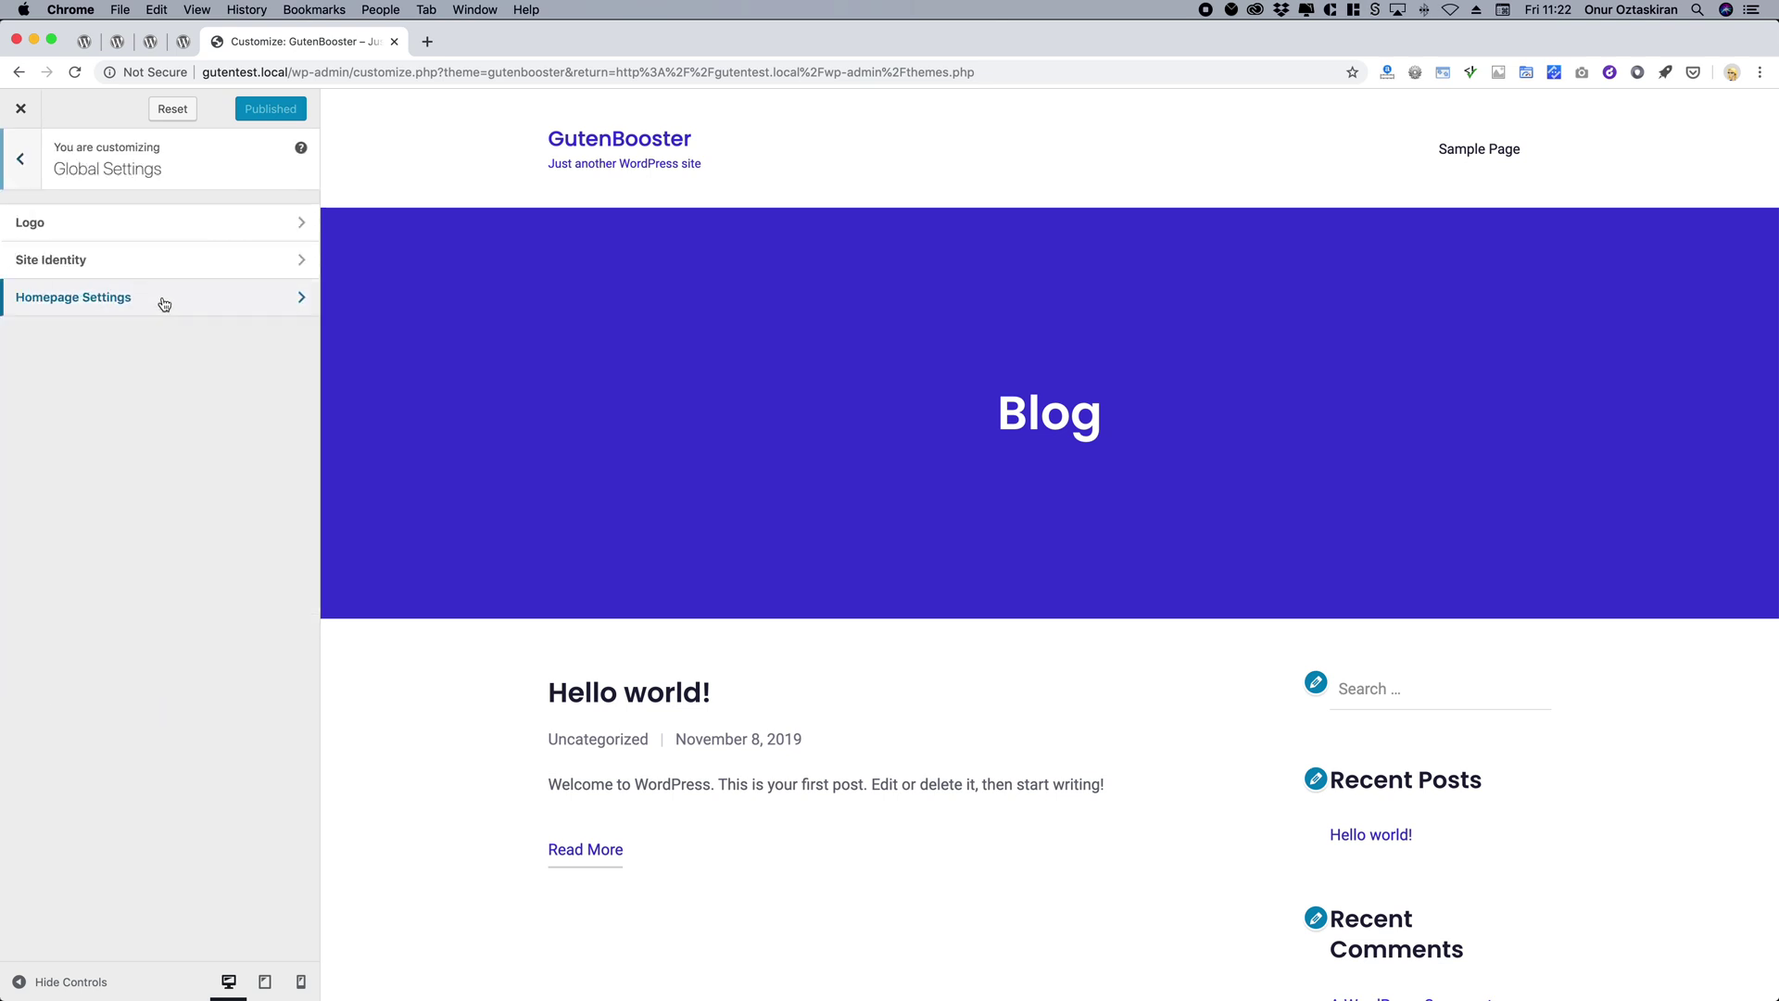
click(113, 224)
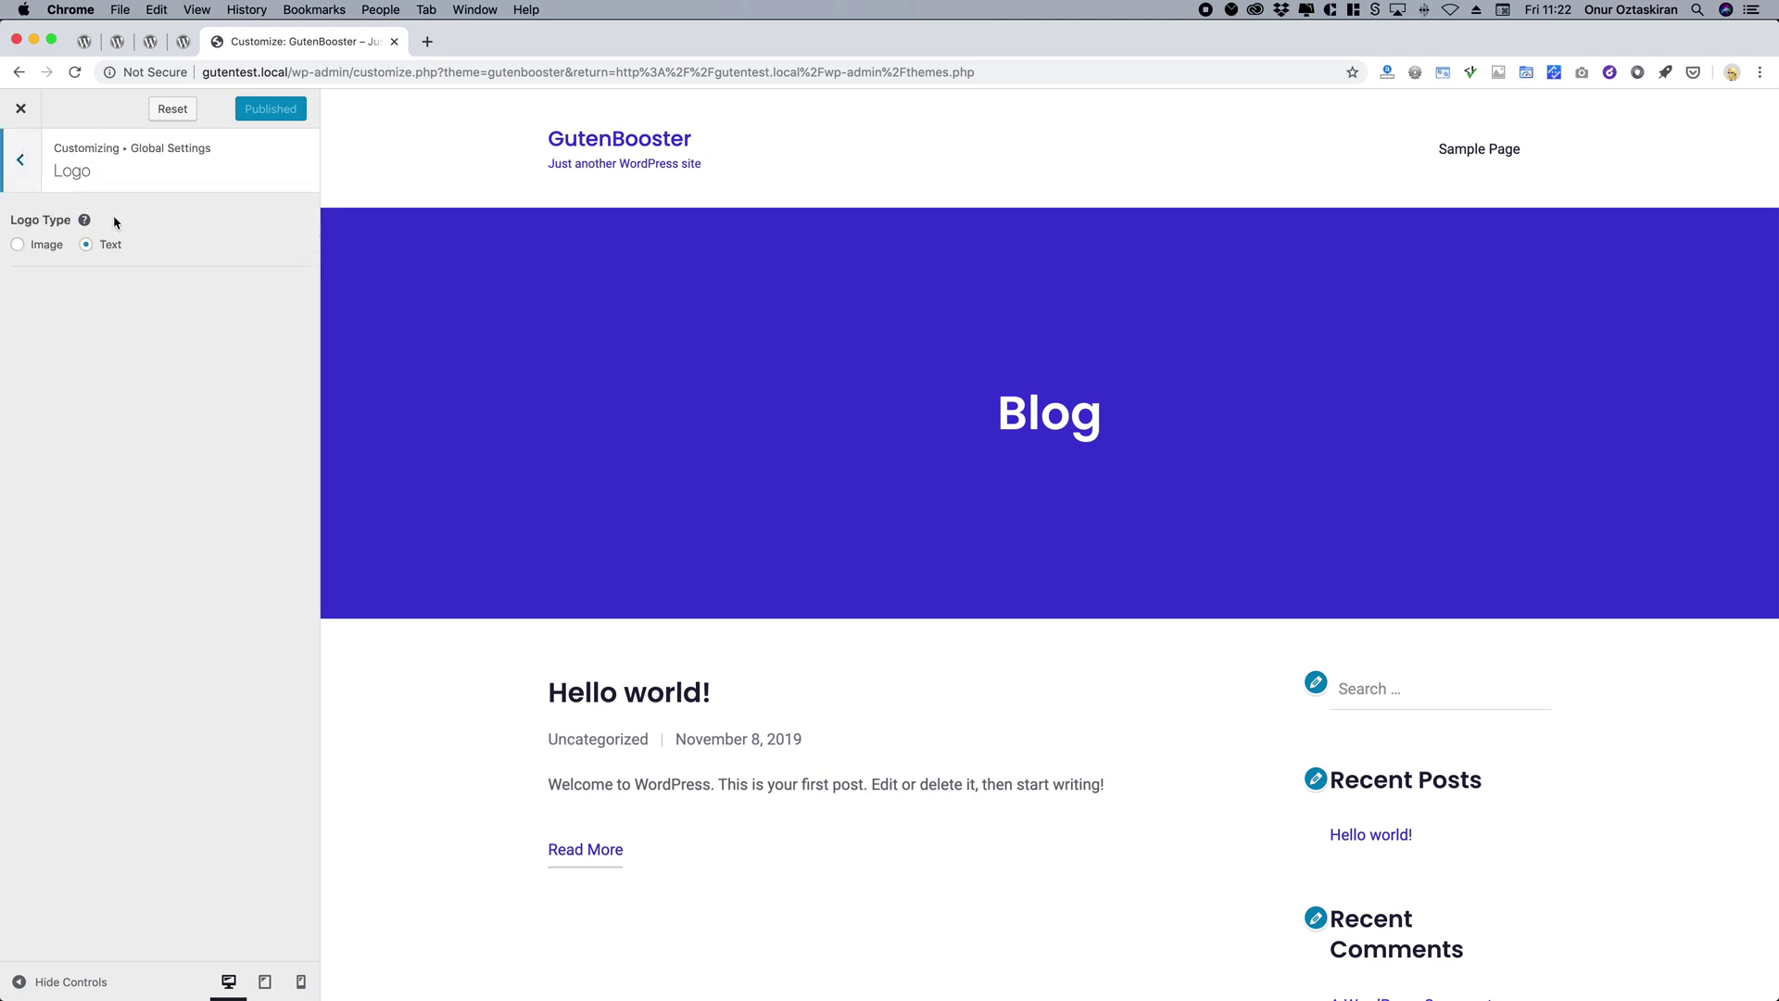
click(45, 247)
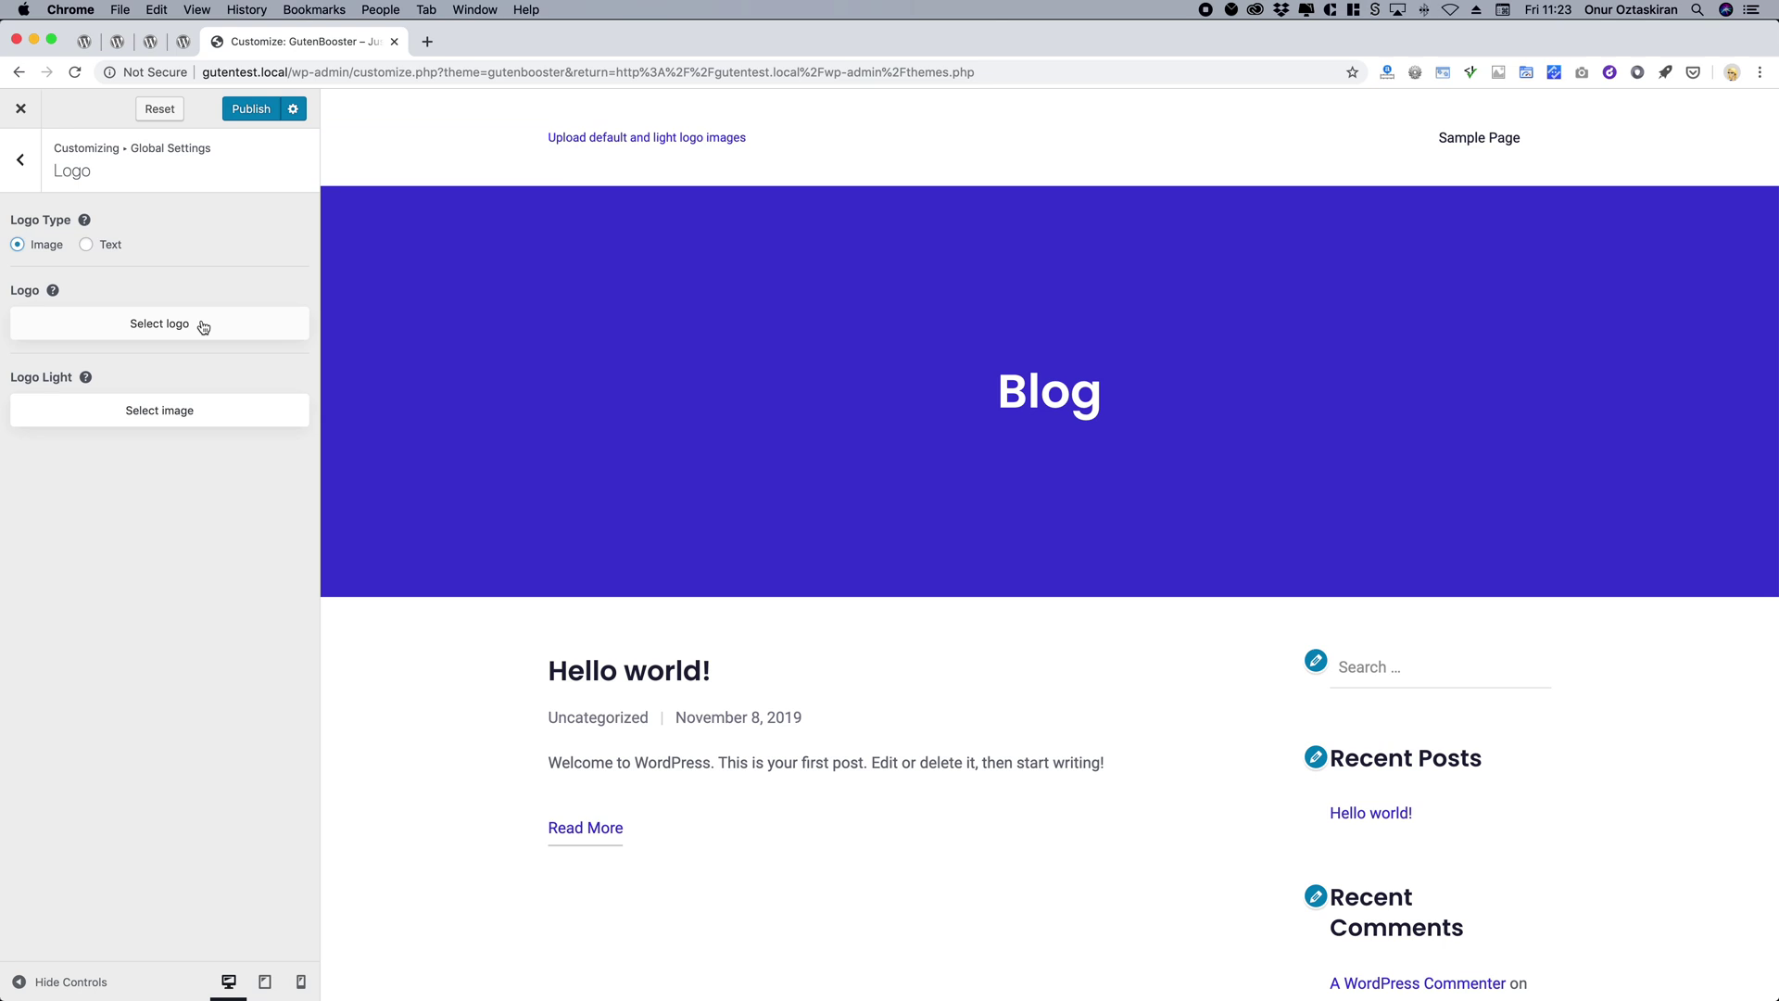
click(151, 327)
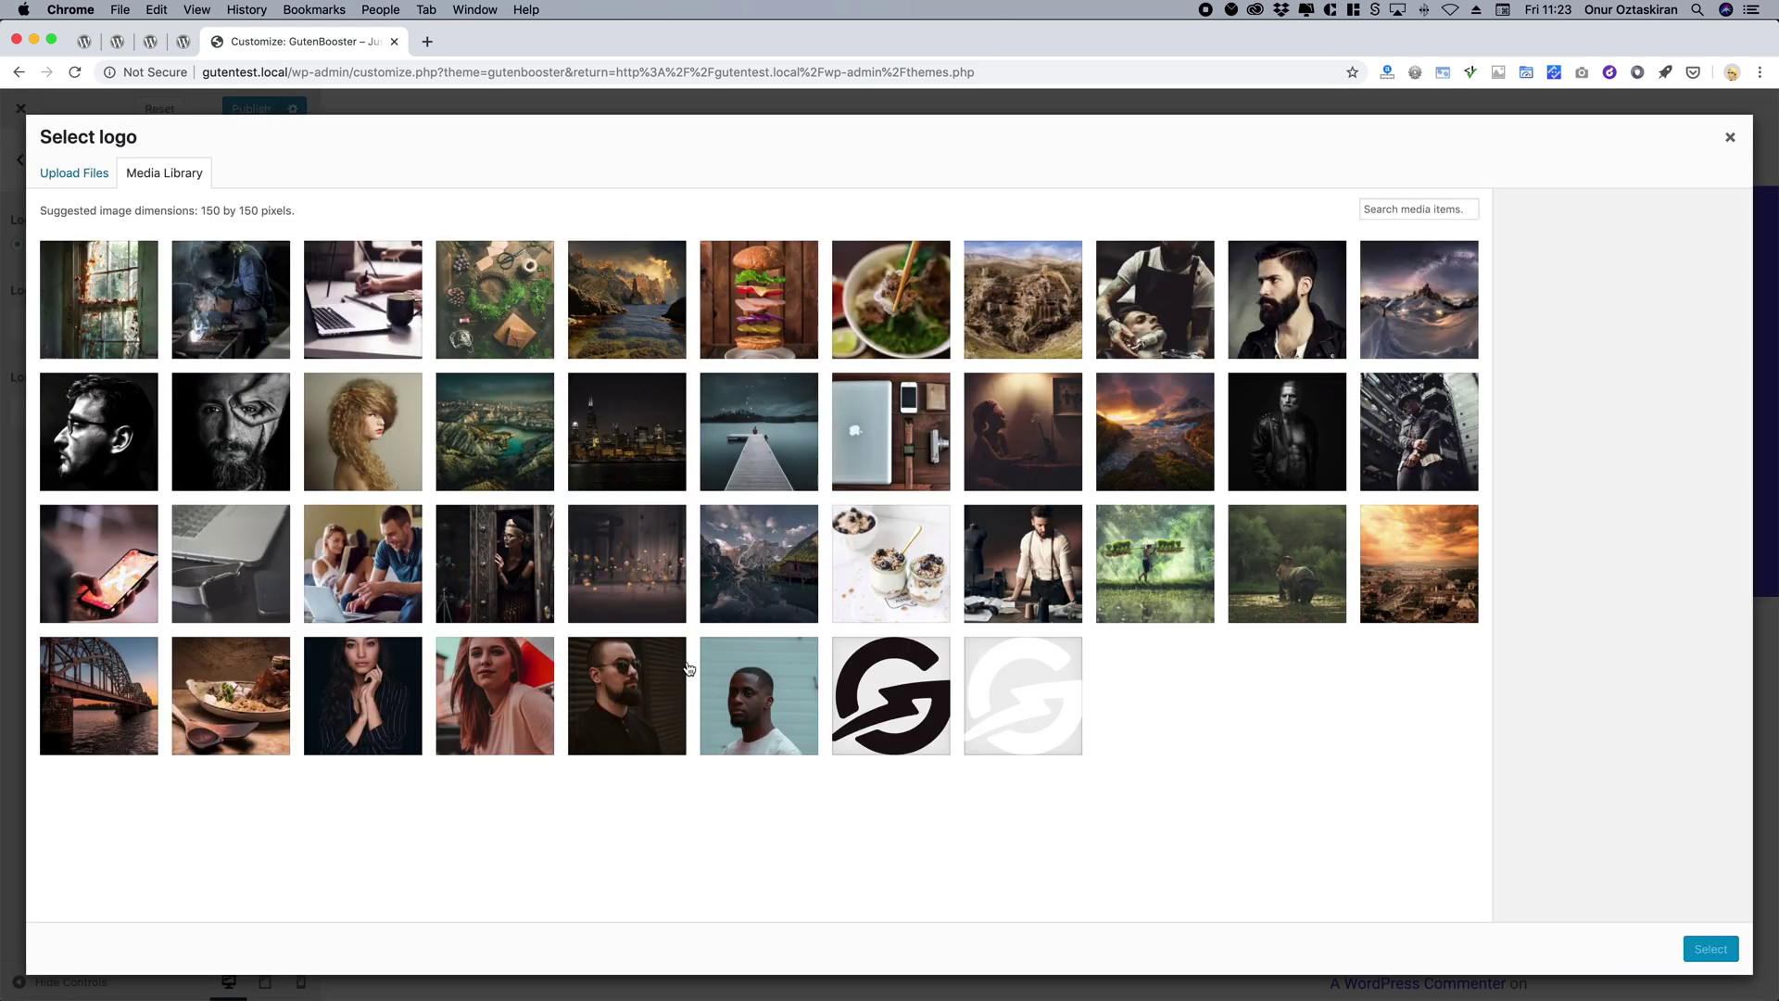
click(887, 702)
click(1710, 950)
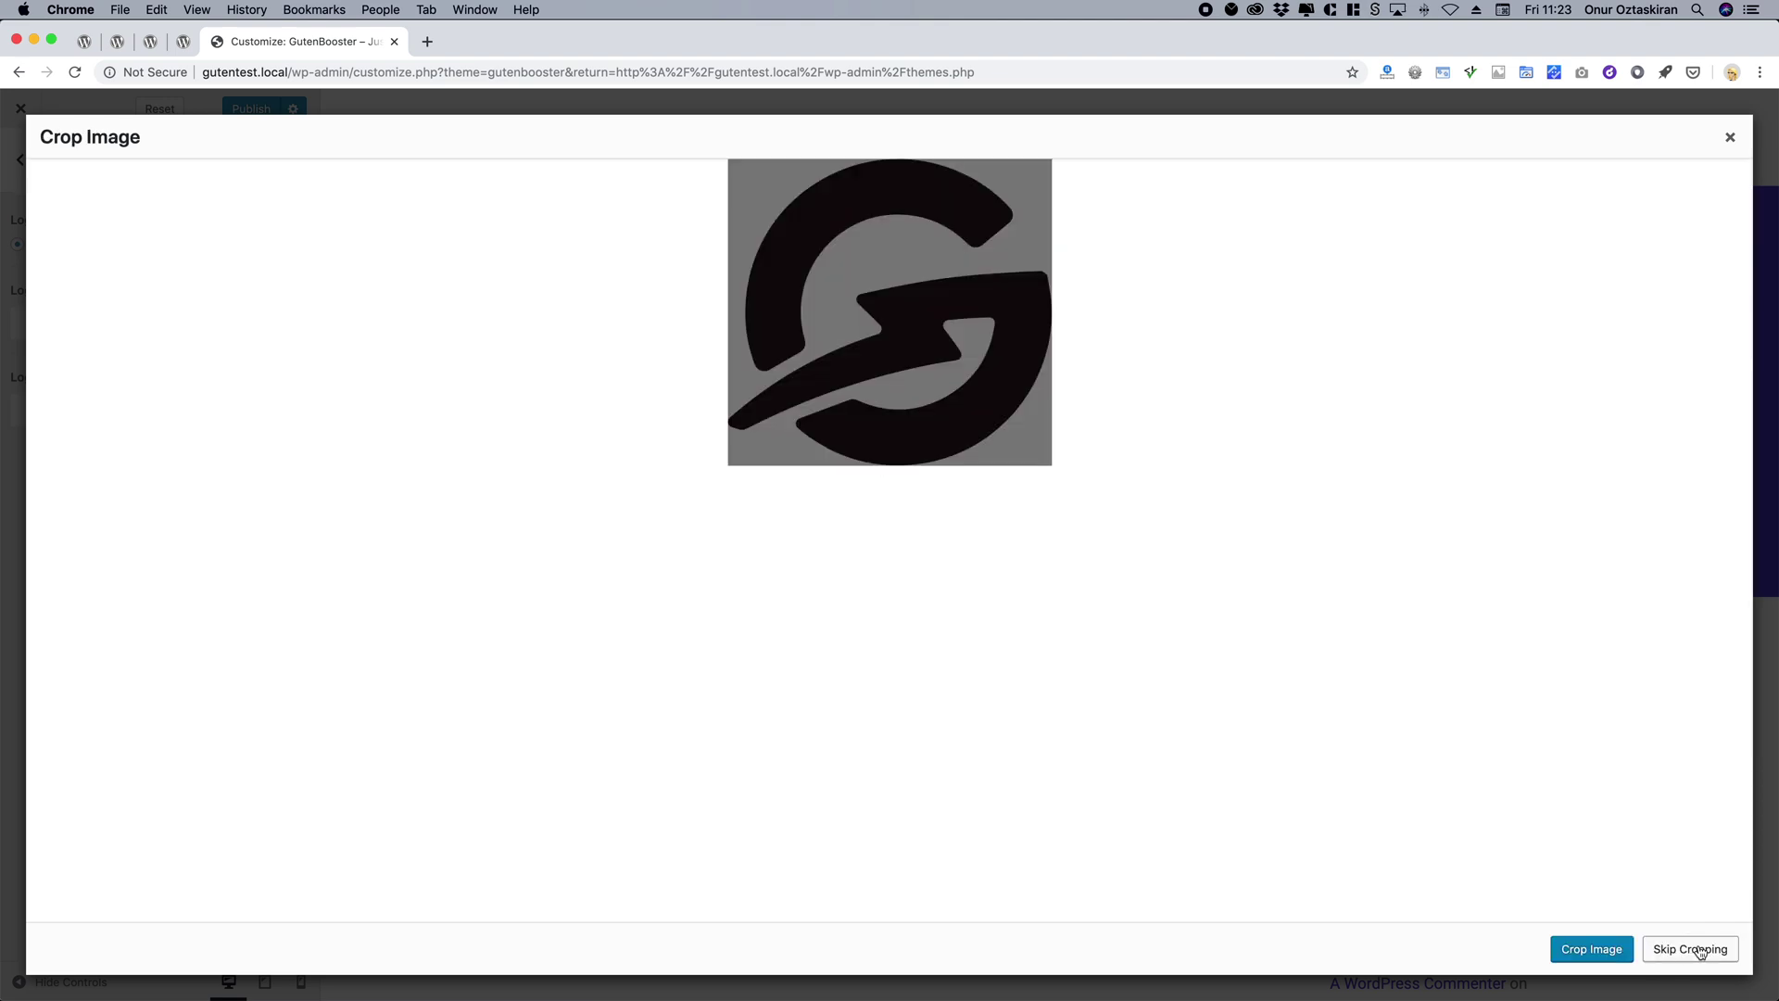
click(1694, 950)
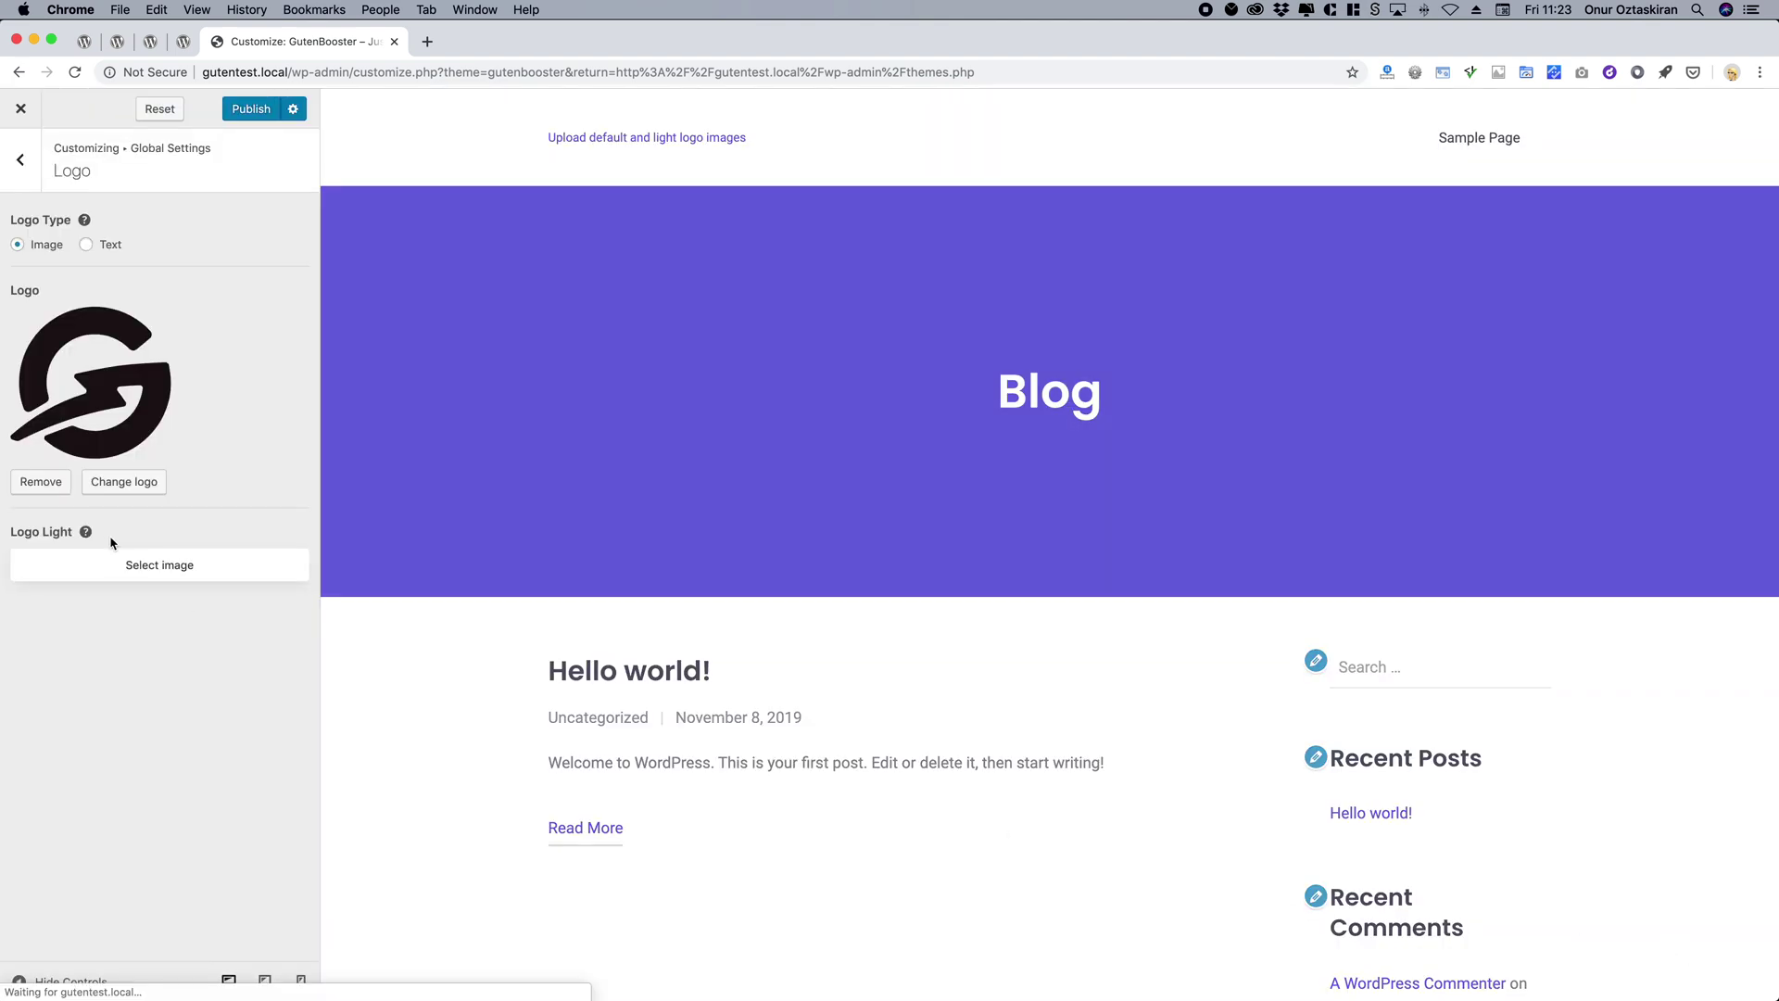
Set the light logo to the gb-logo-white image and return to the main customizer sections.
click(119, 565)
click(1026, 738)
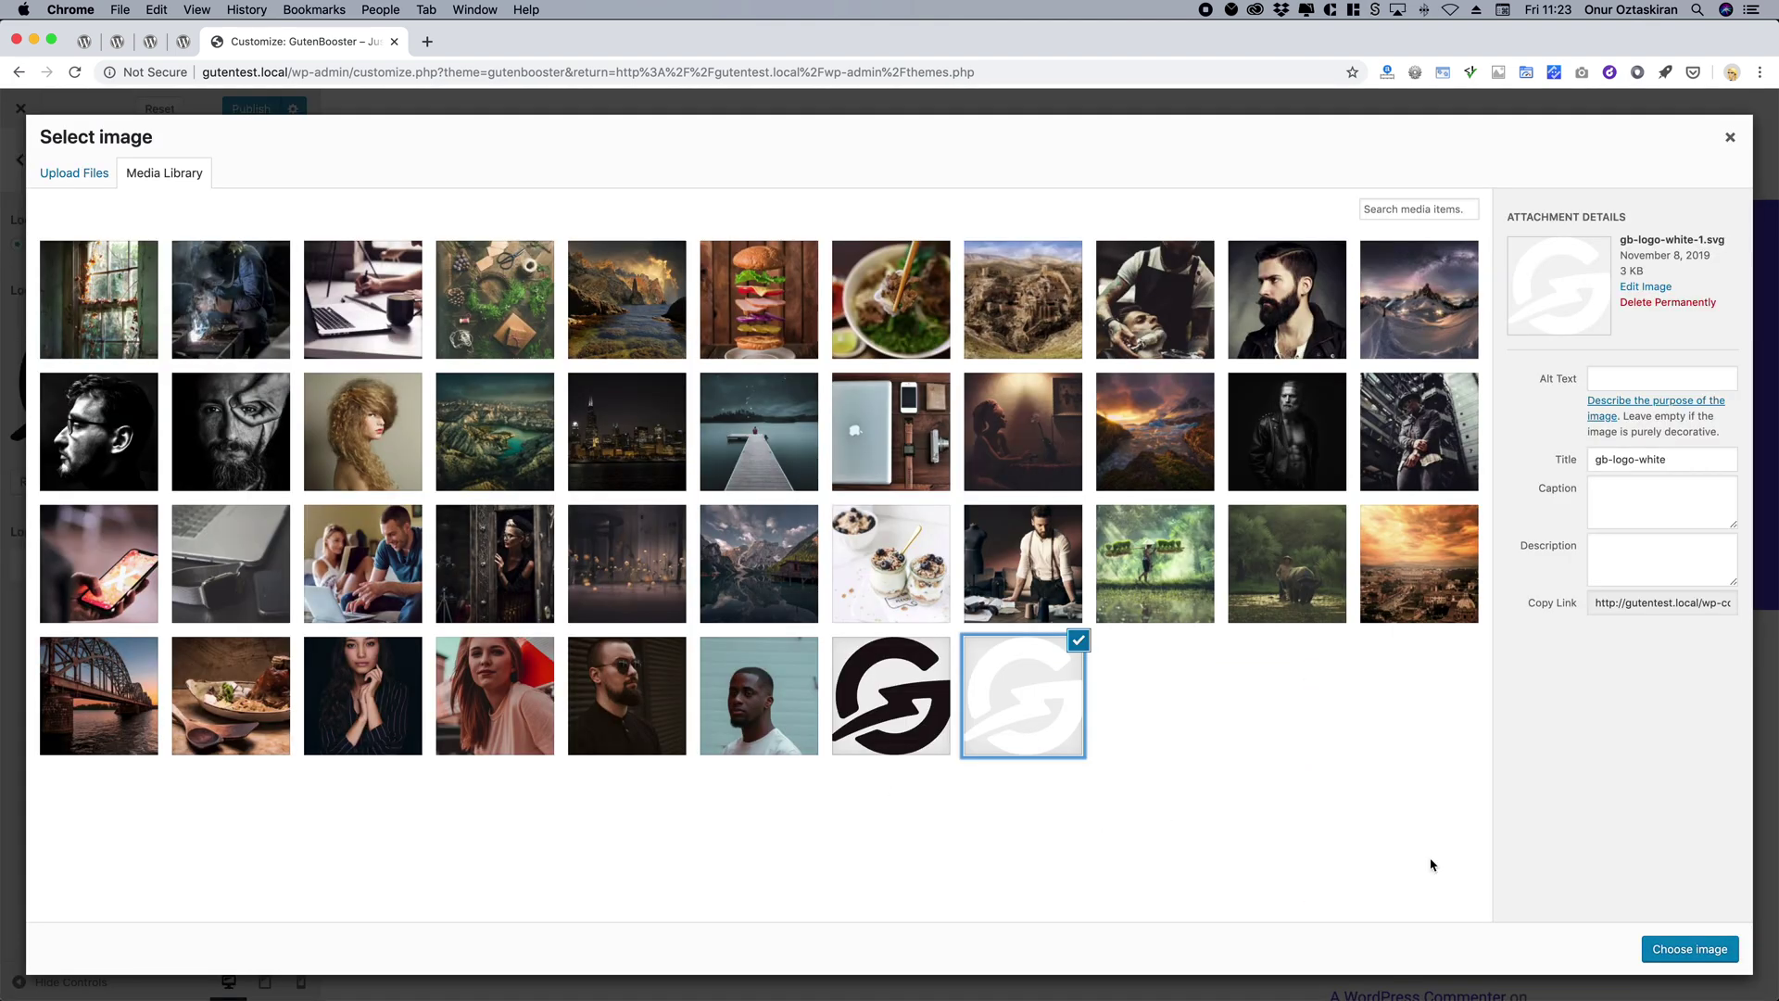
click(1660, 957)
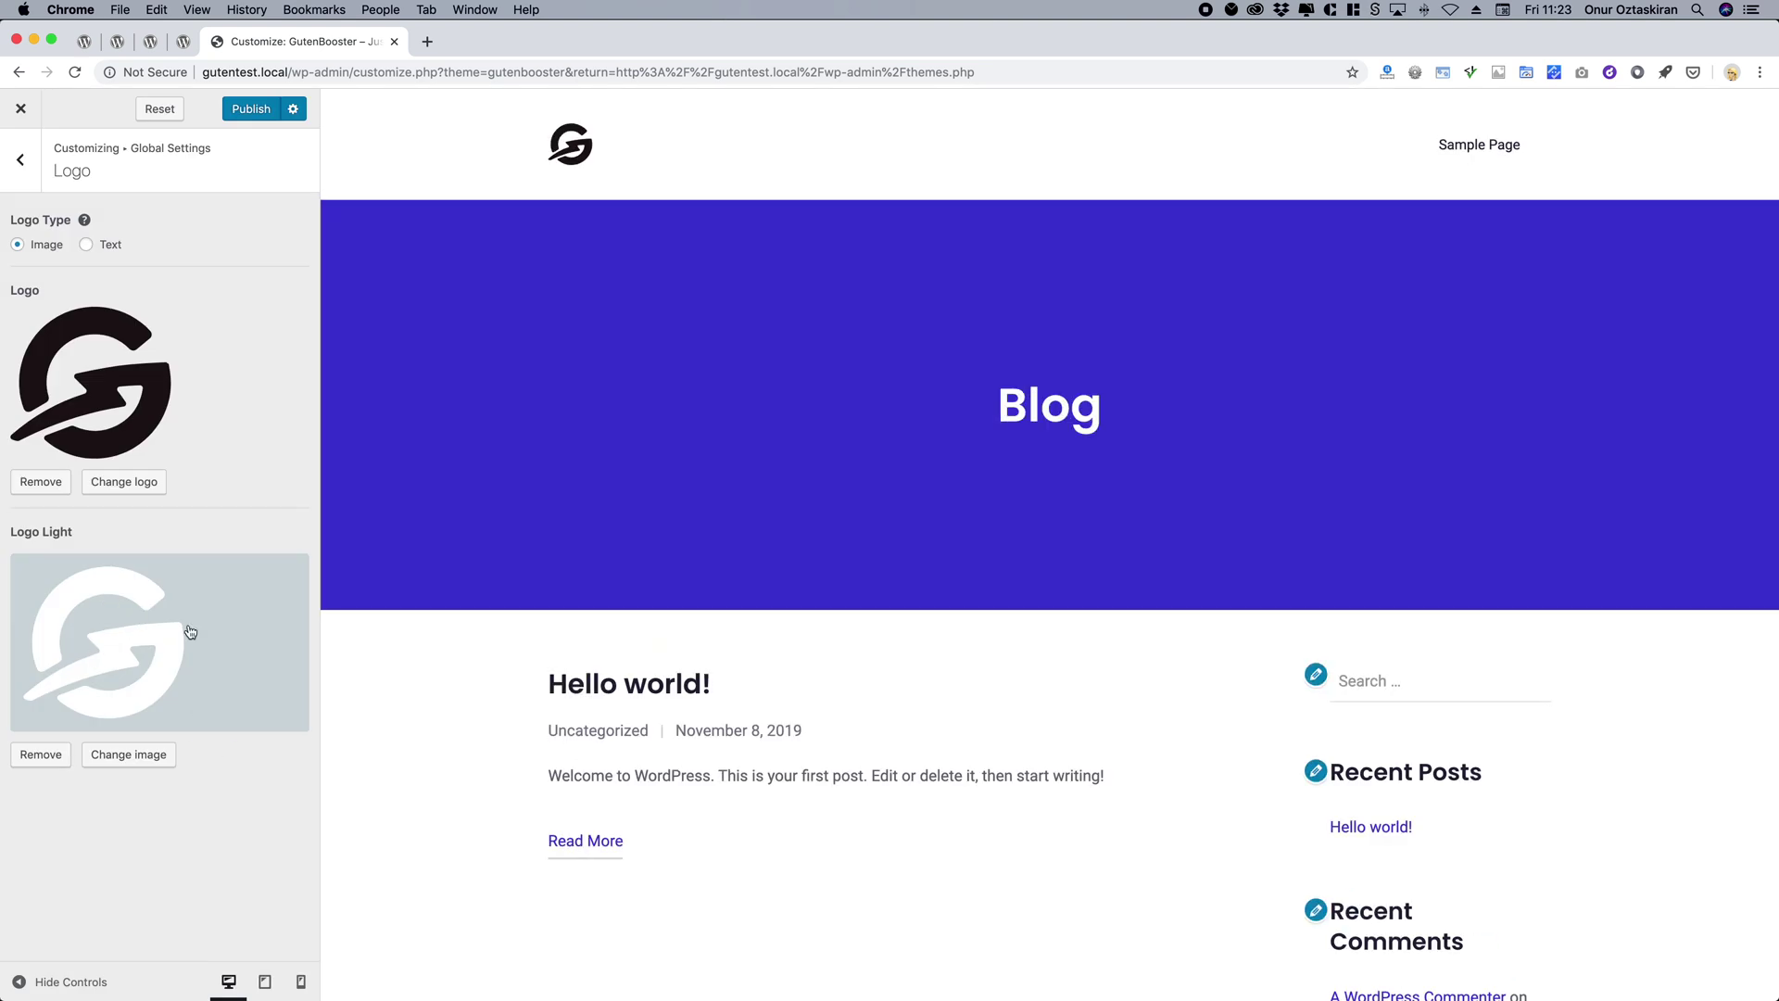
click(20, 159)
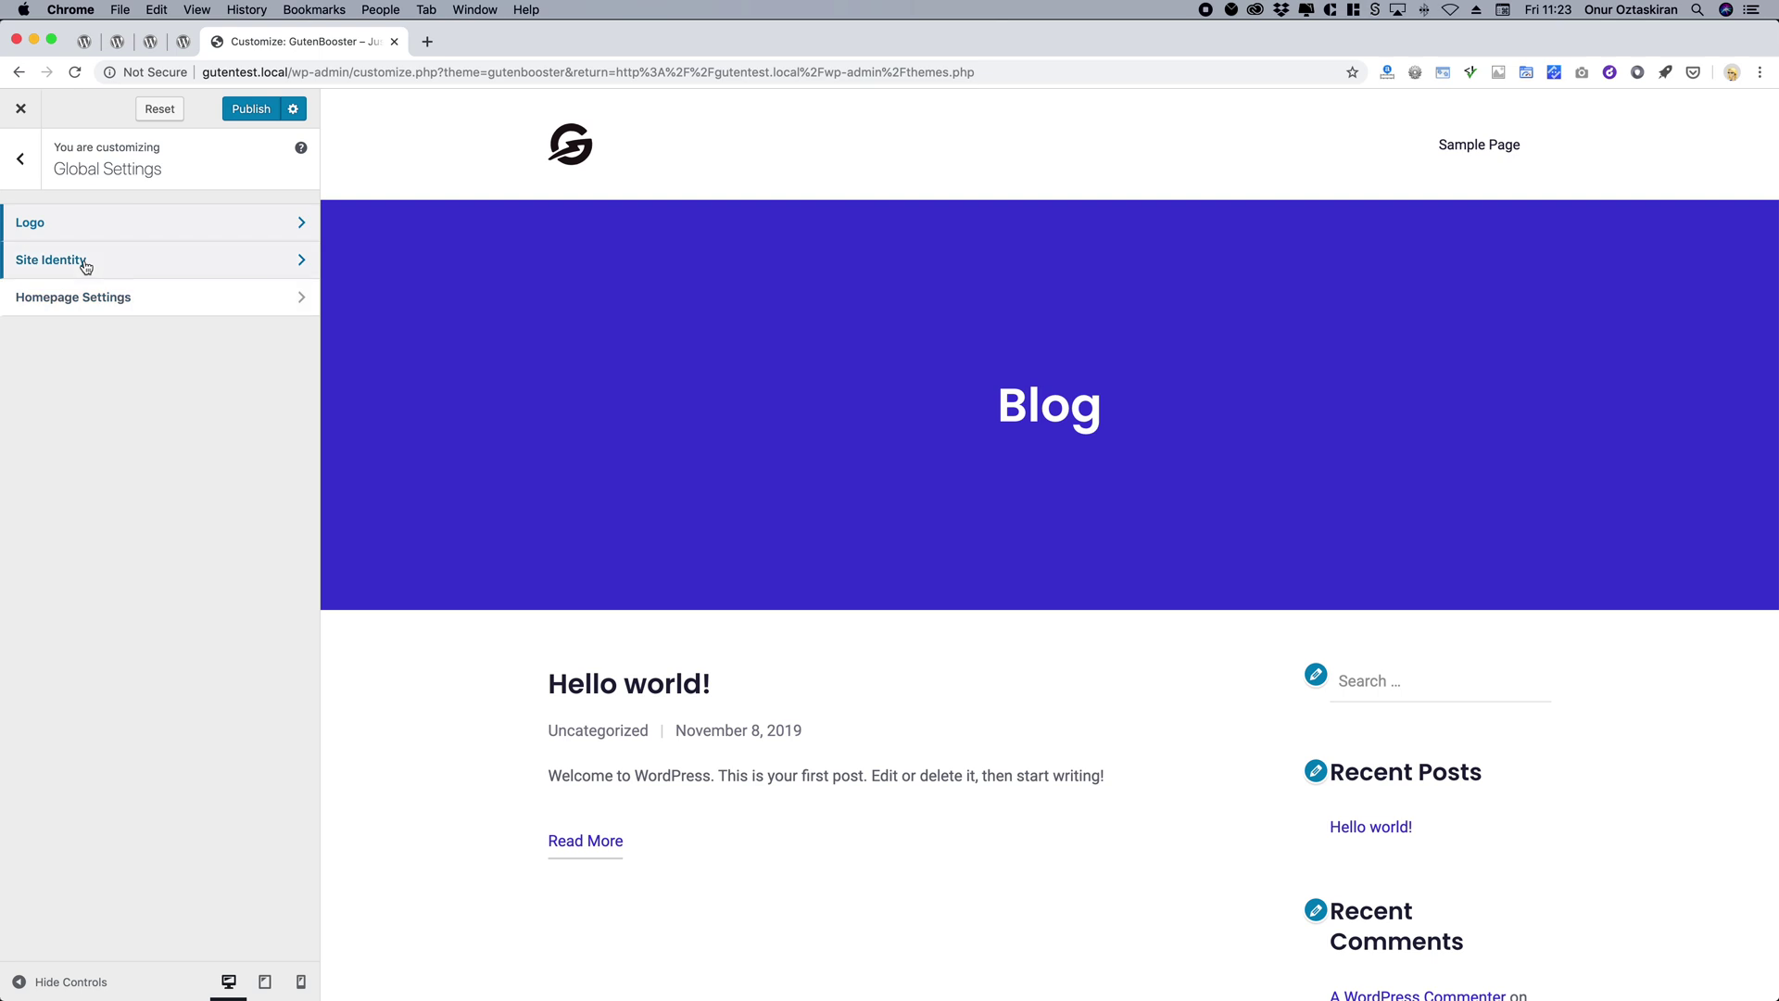
click(20, 160)
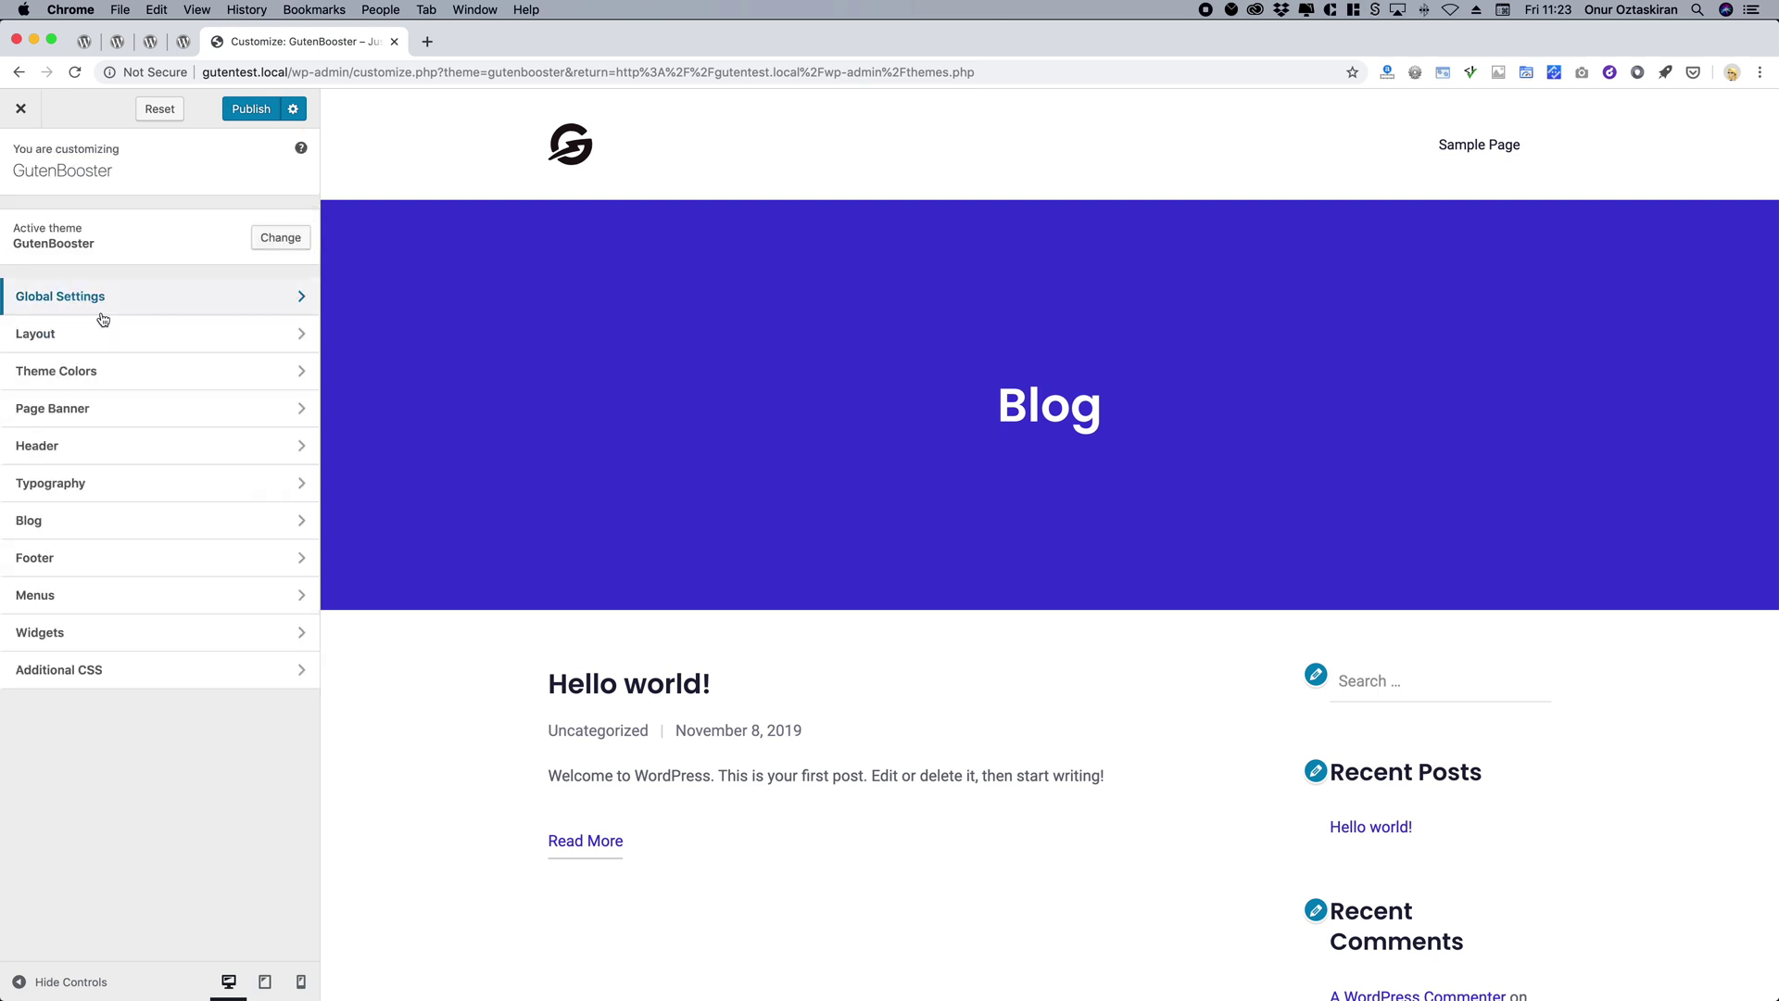
Preview the Sample Page and examine its content width alongside the General Layout Settings.
click(123, 340)
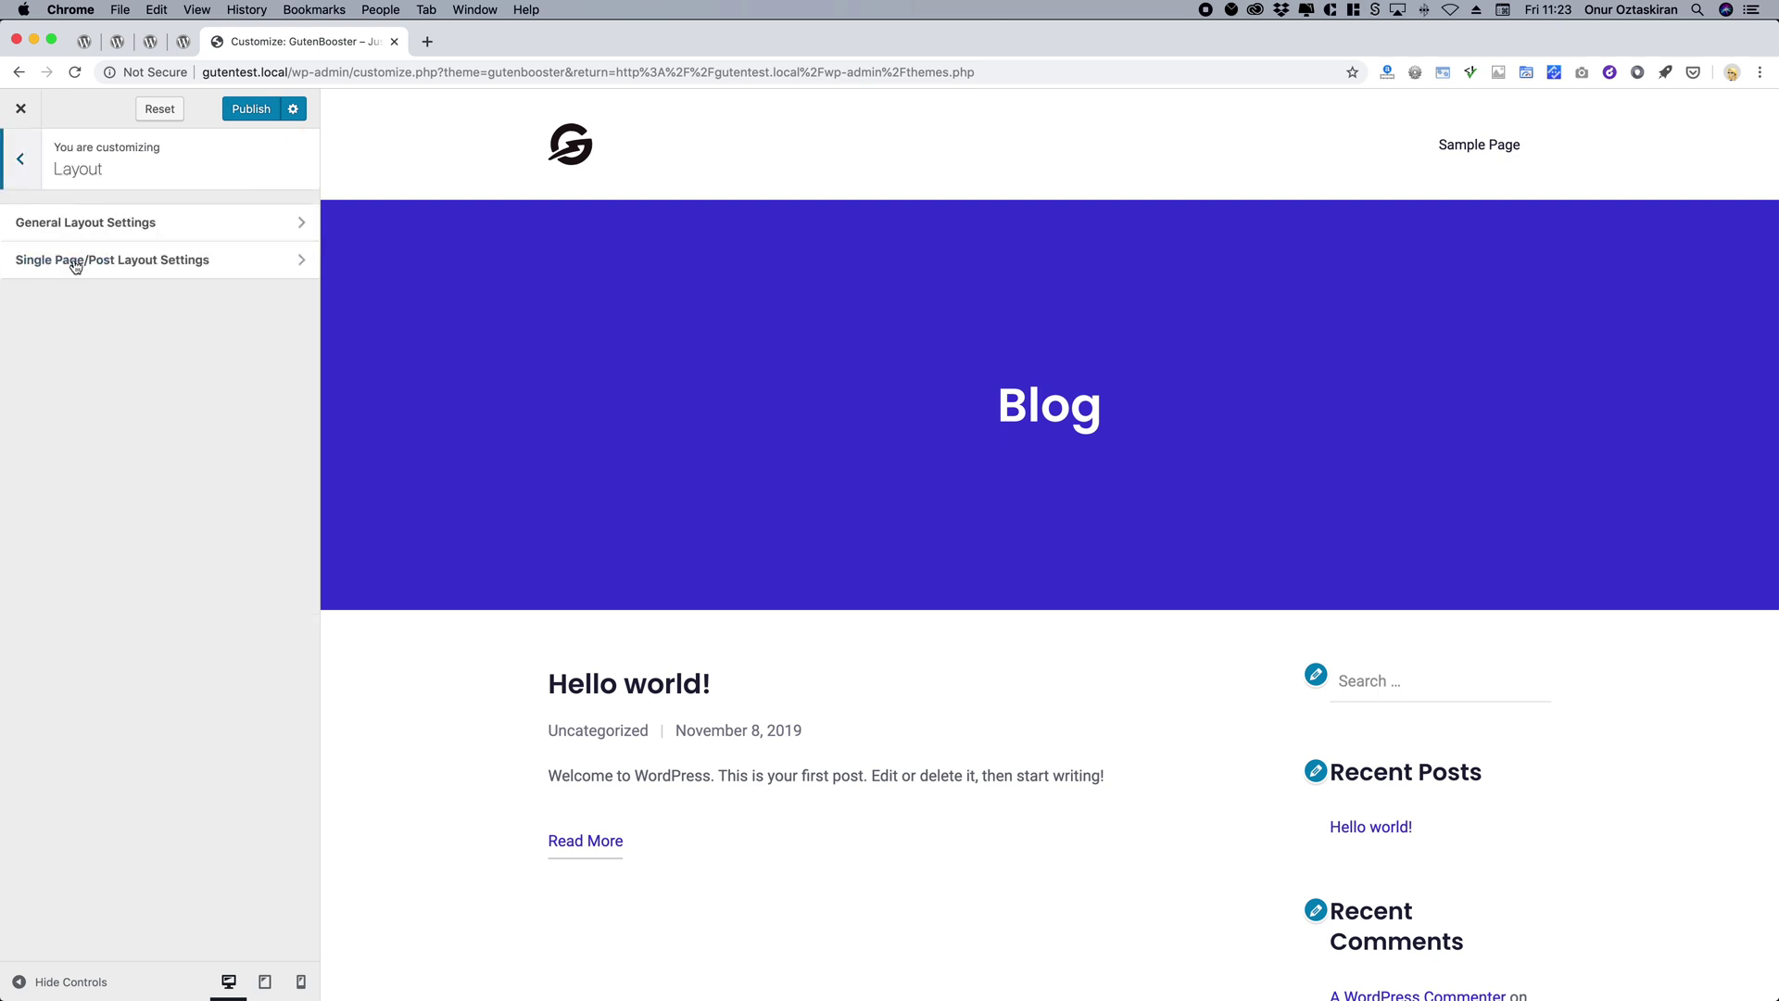
click(1479, 146)
scroll(1068, 314, down, 3)
scroll(989, 358, up, 3)
scroll(714, 355, down, 1)
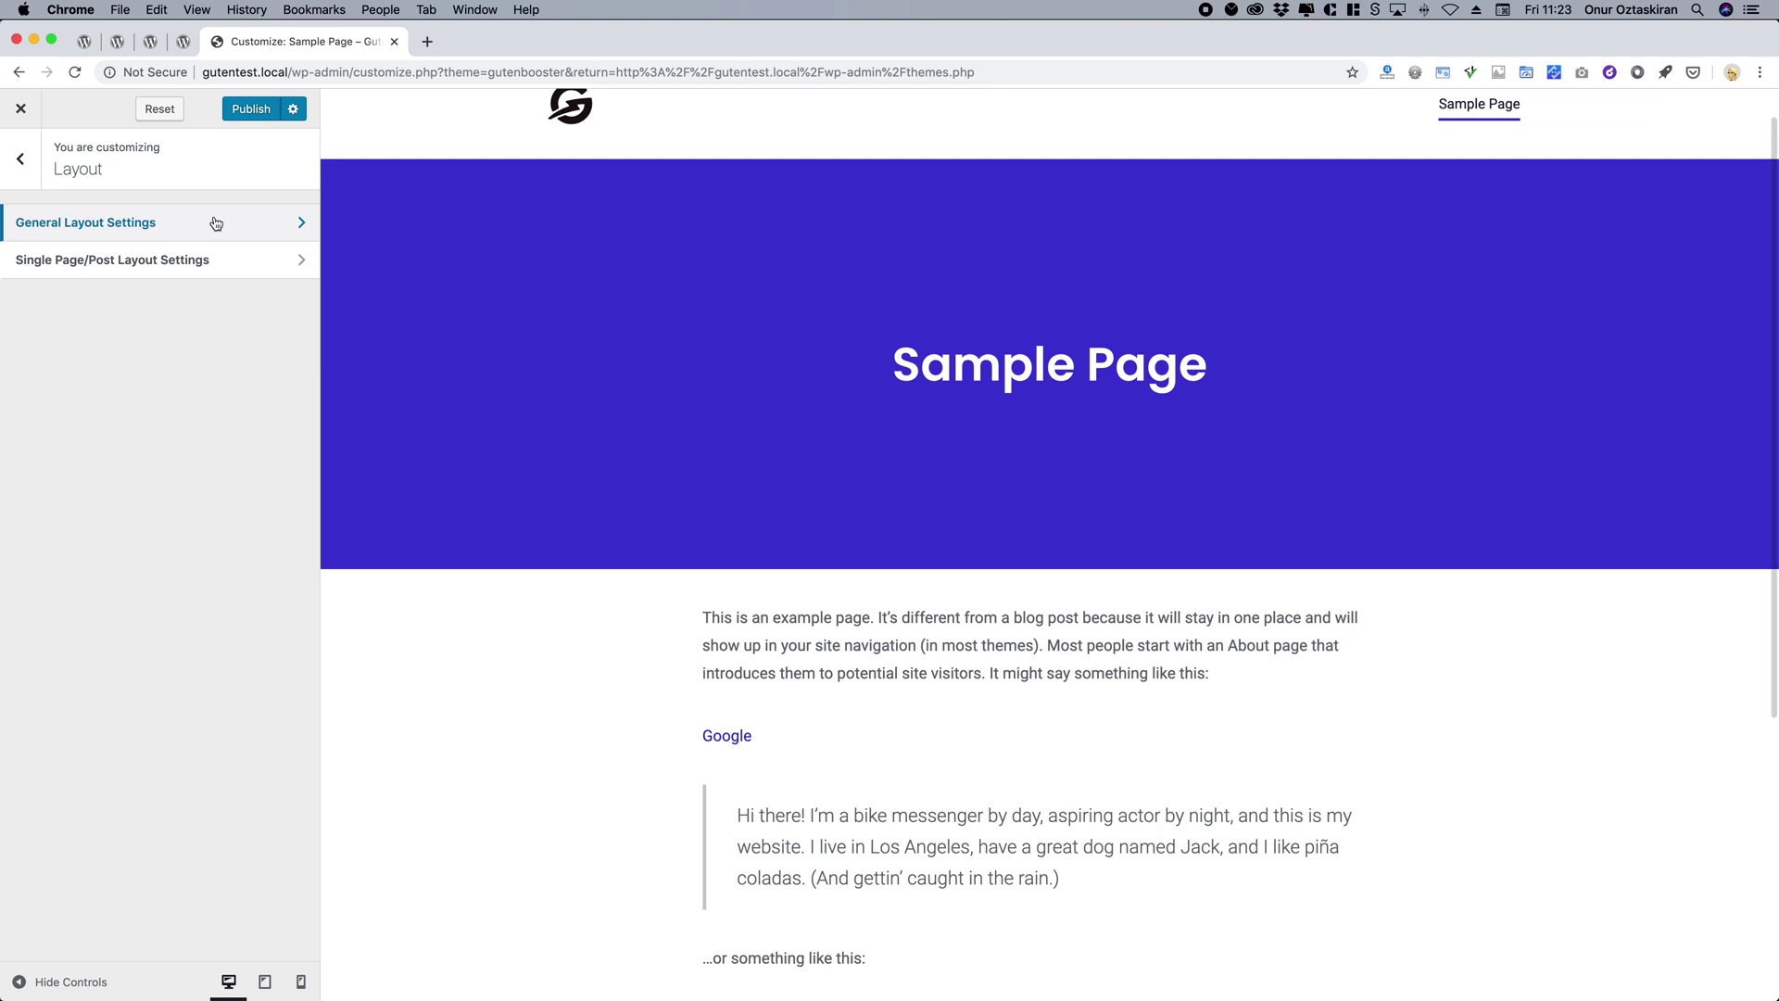
click(214, 226)
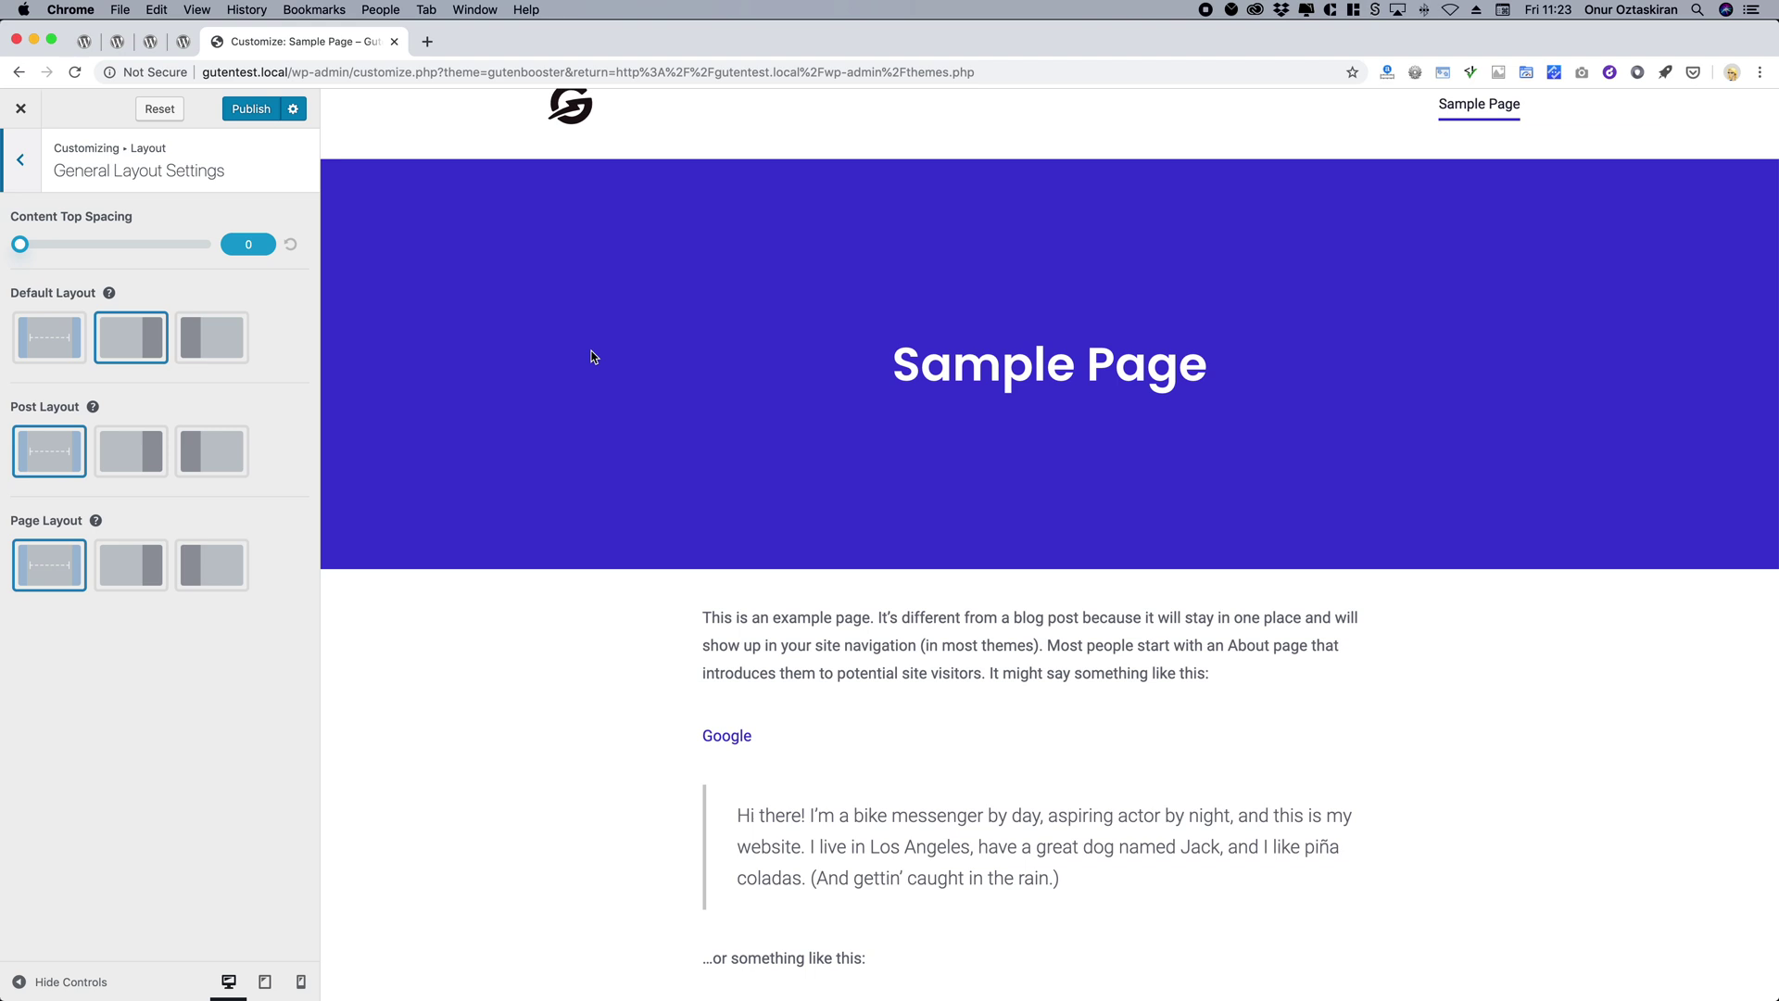
scroll(593, 357, down, 5)
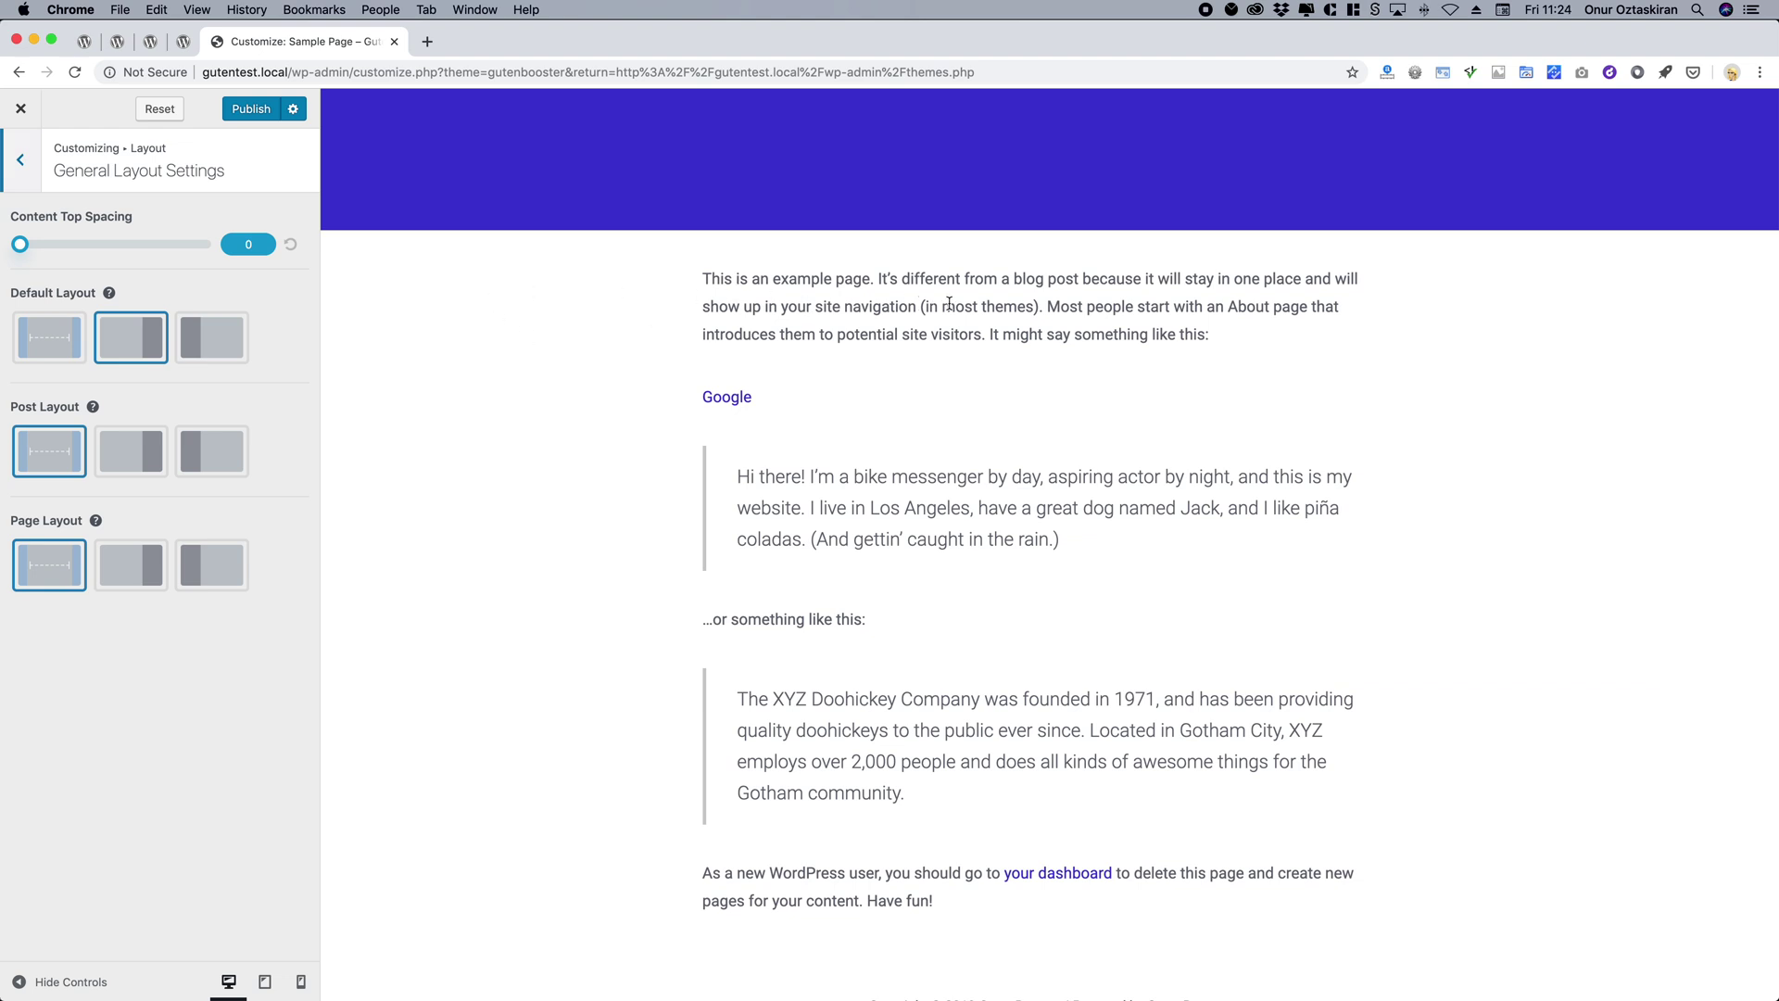
drag(704, 278, 1247, 585)
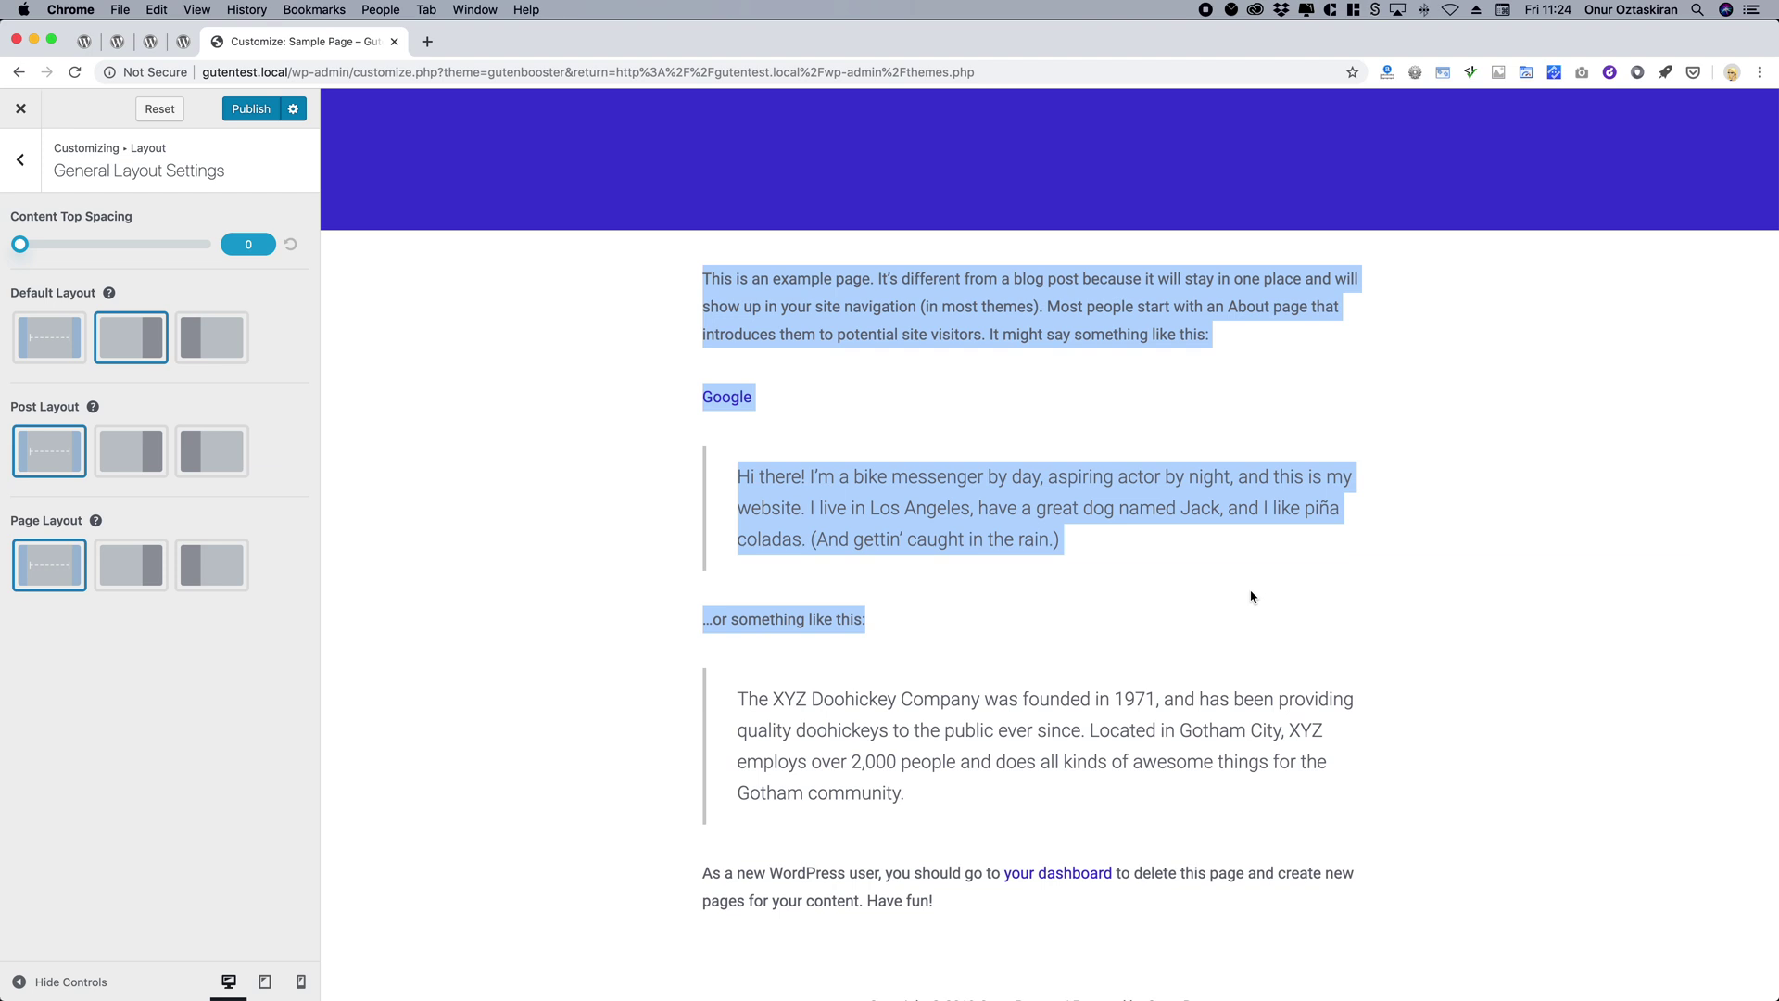
click(1217, 566)
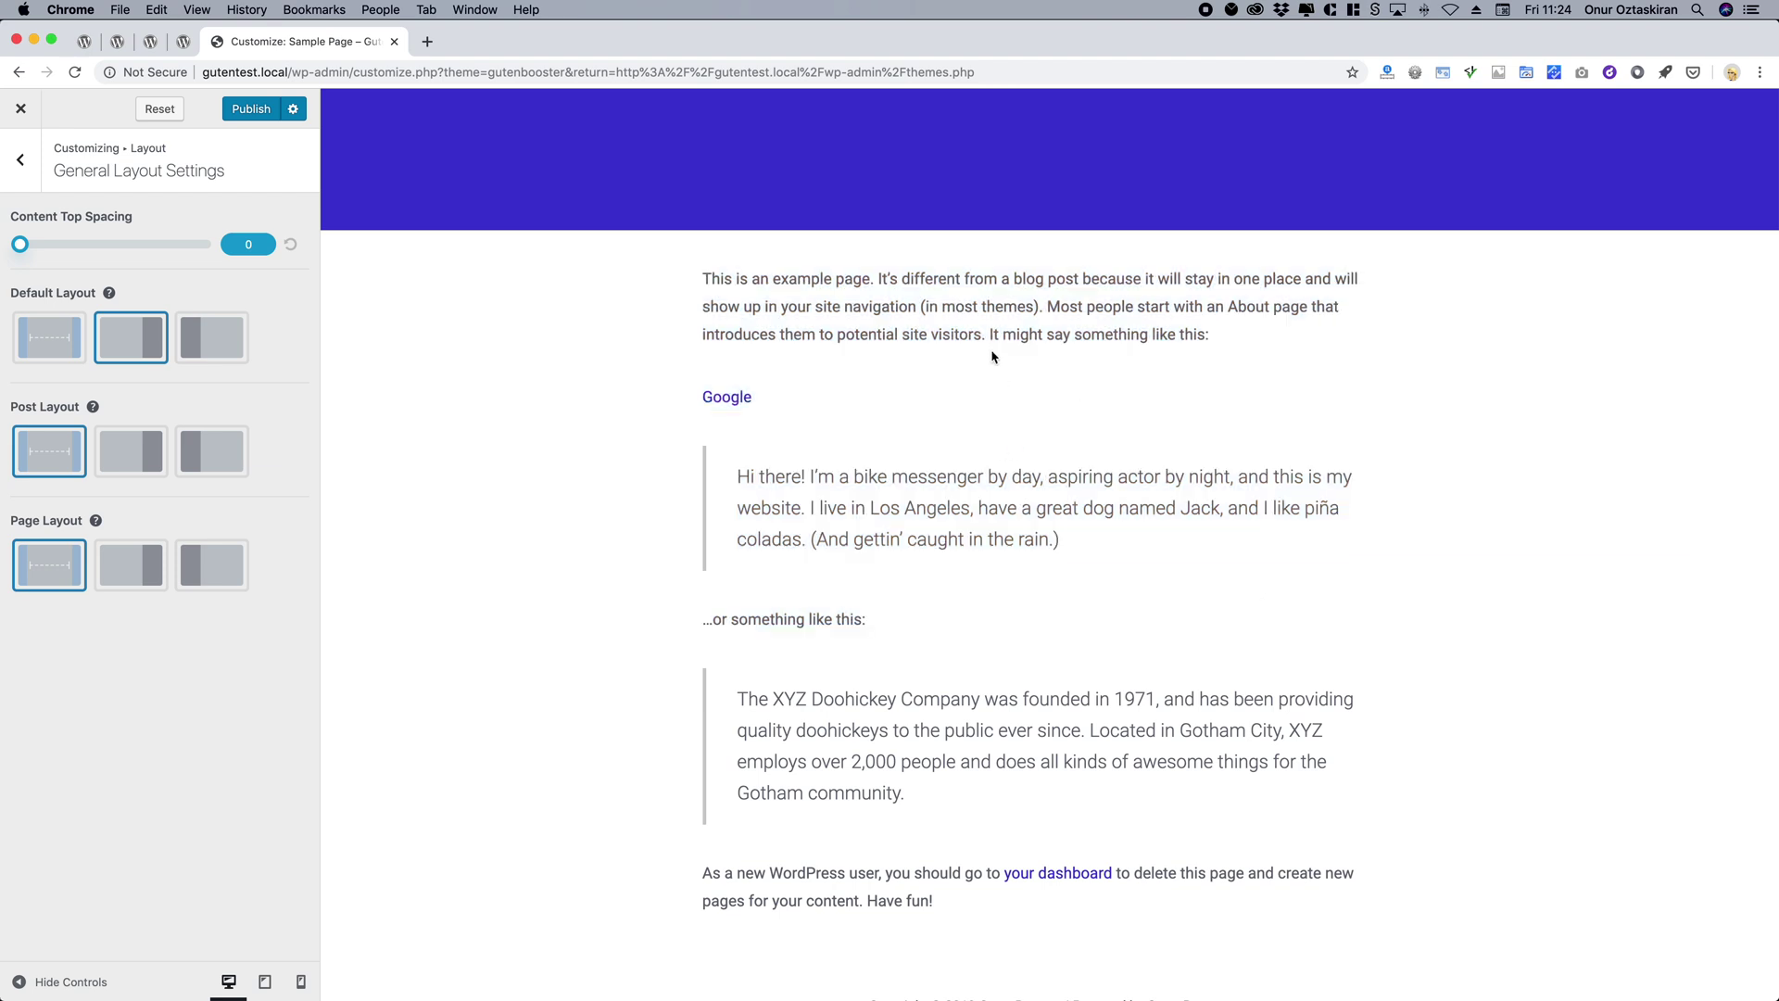
Set No Sidebar Content Max Width to 1080 px in the Single Page/Post Layout Settings and publish the changes.
click(21, 160)
click(97, 267)
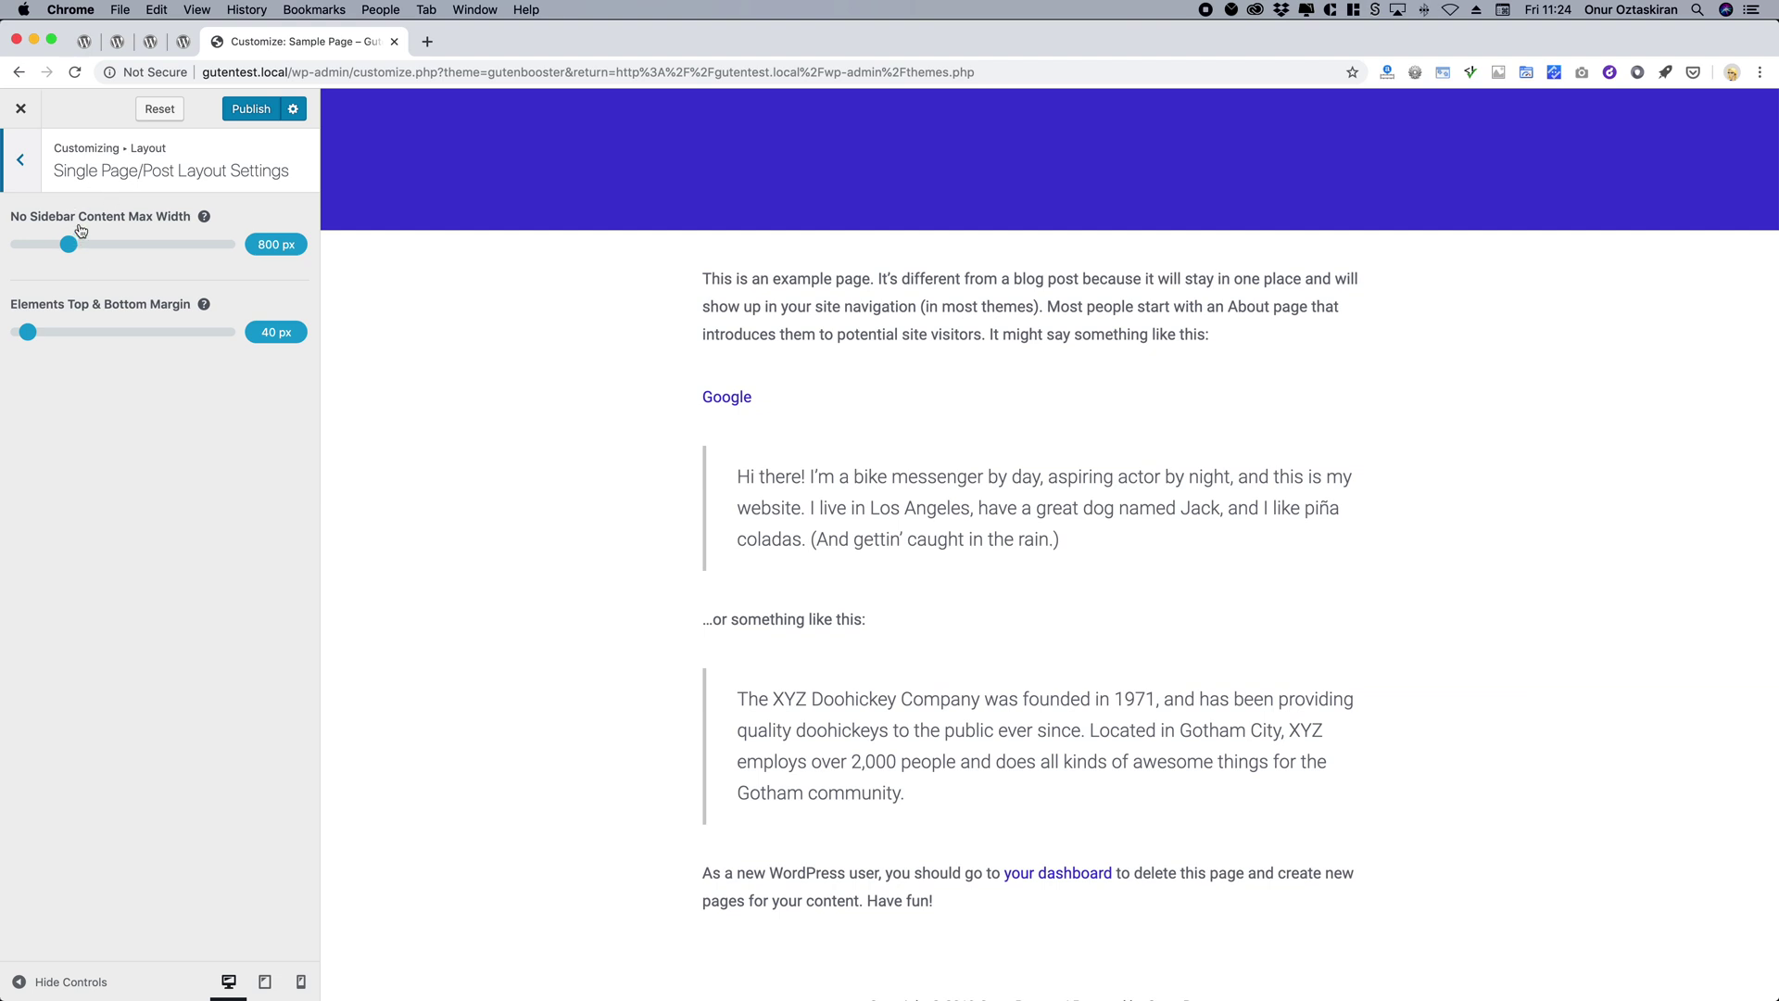
drag(71, 249, 125, 250)
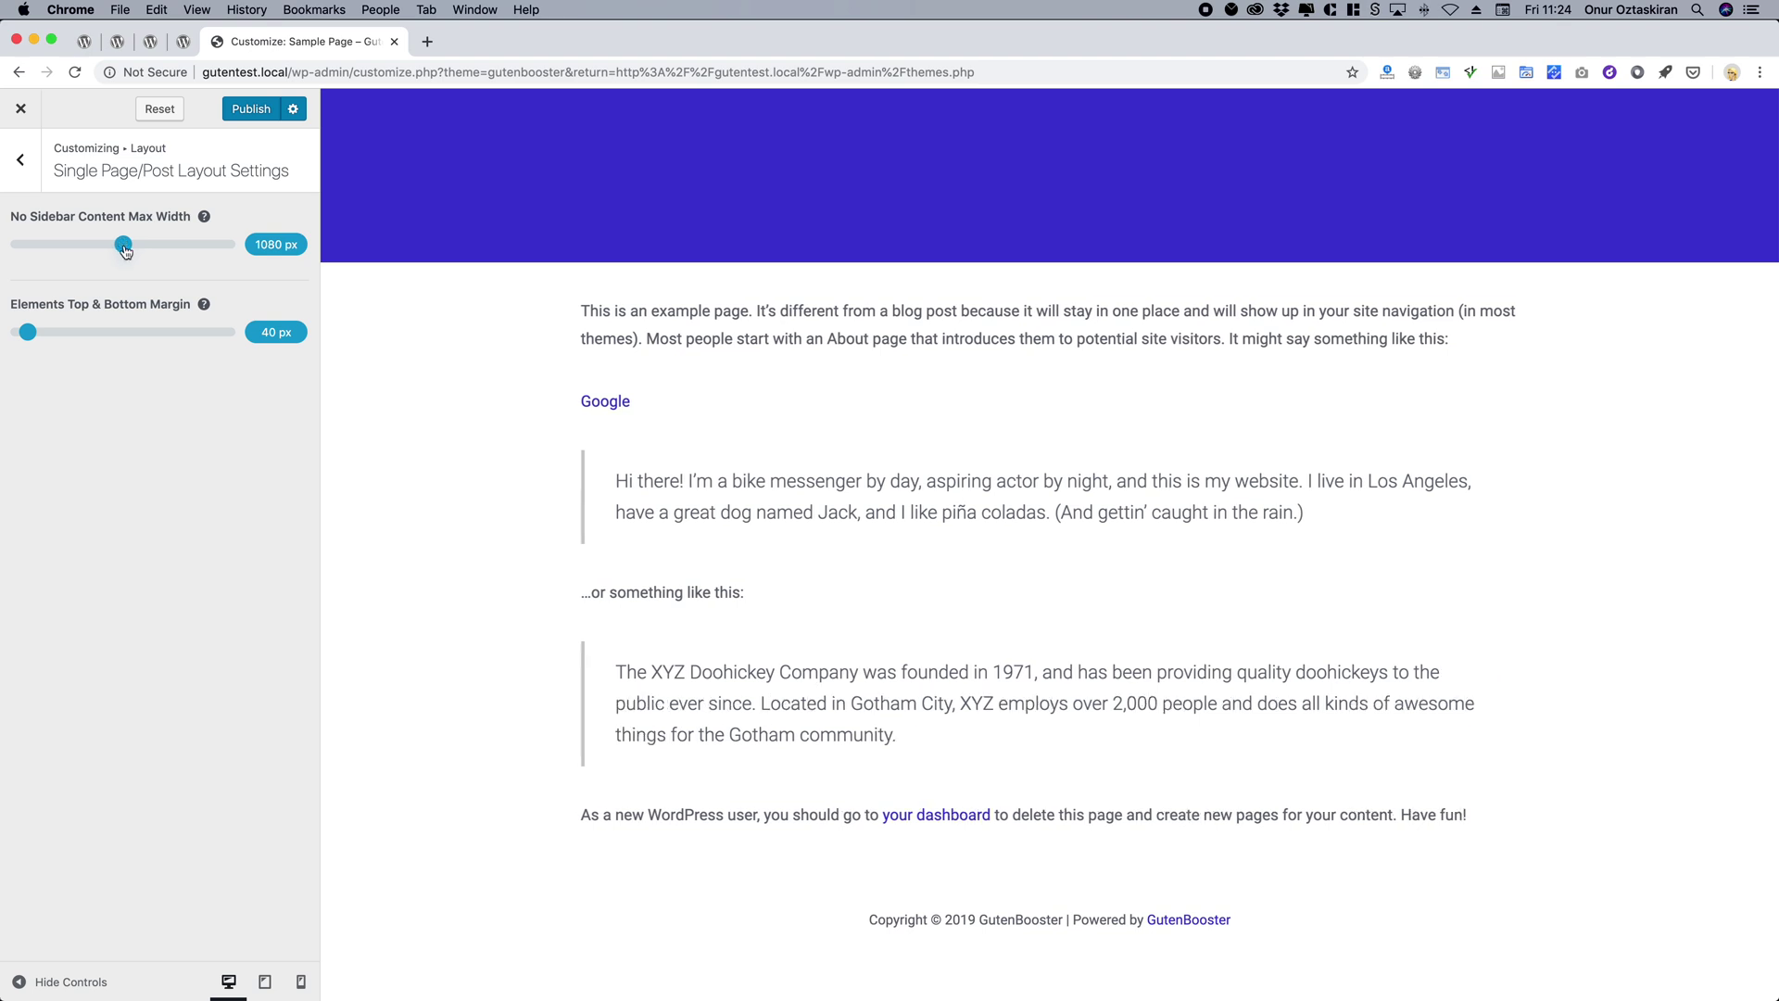
click(255, 111)
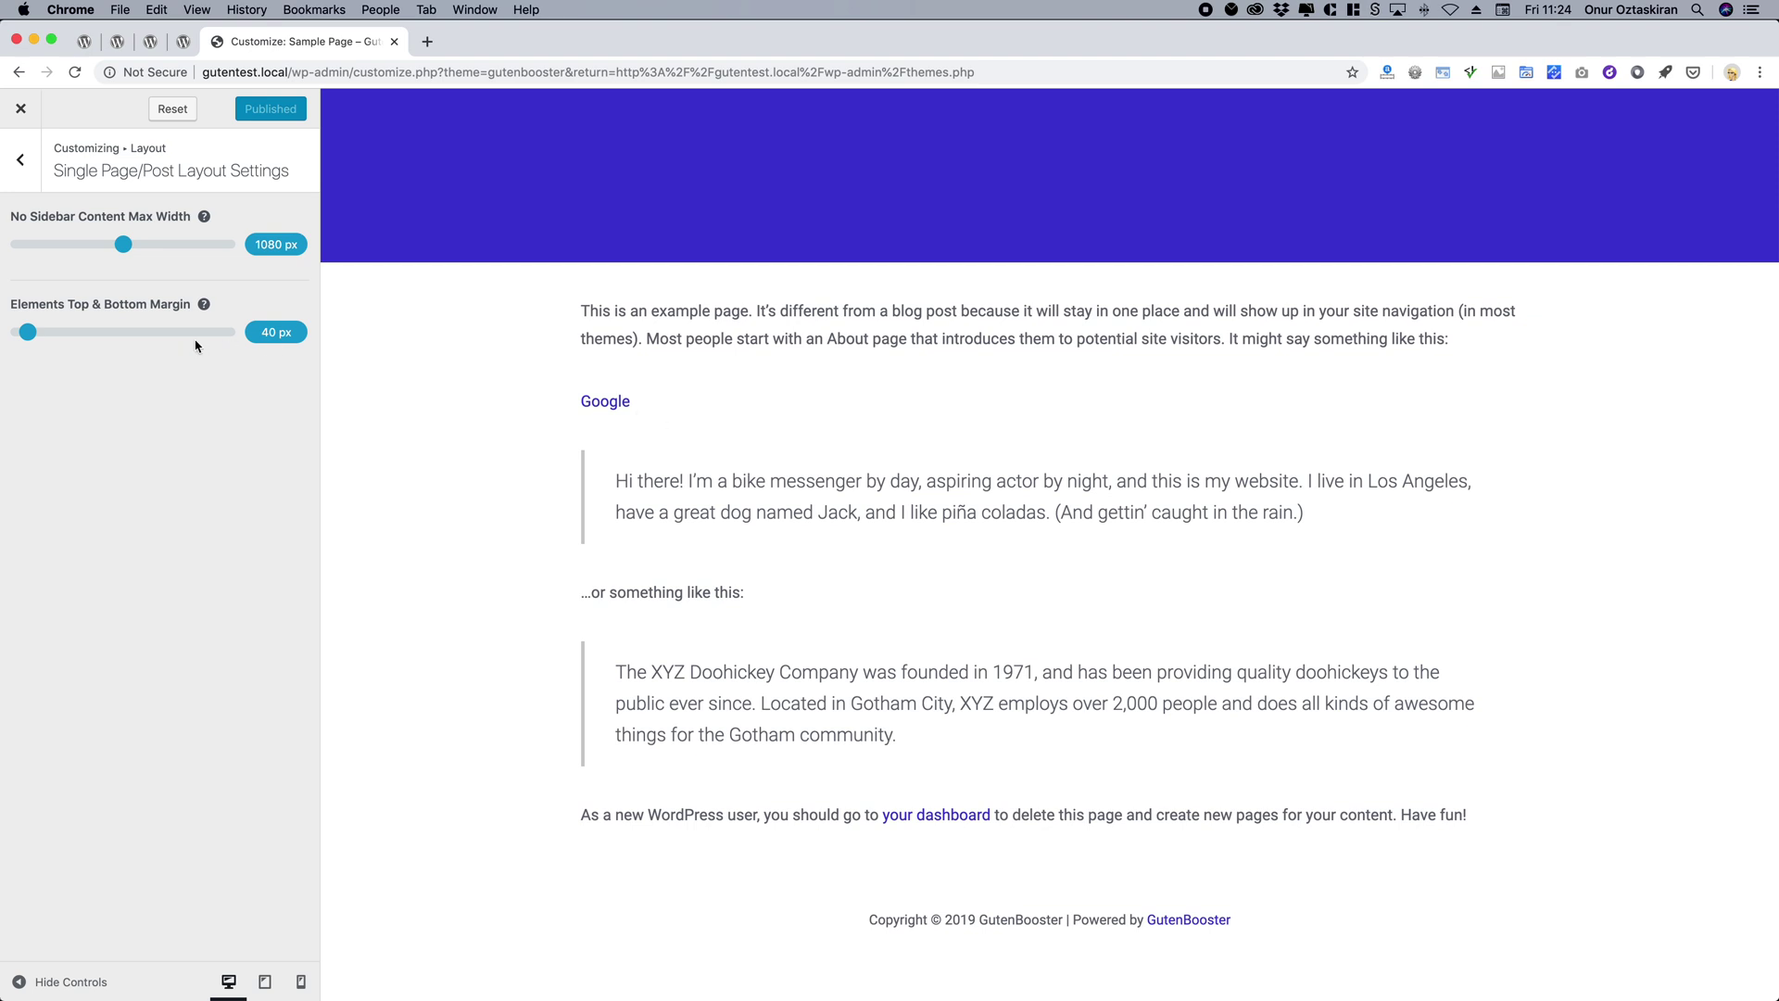
Open gutentest.local in a new browser tab and go to its Sample Page.
click(427, 52)
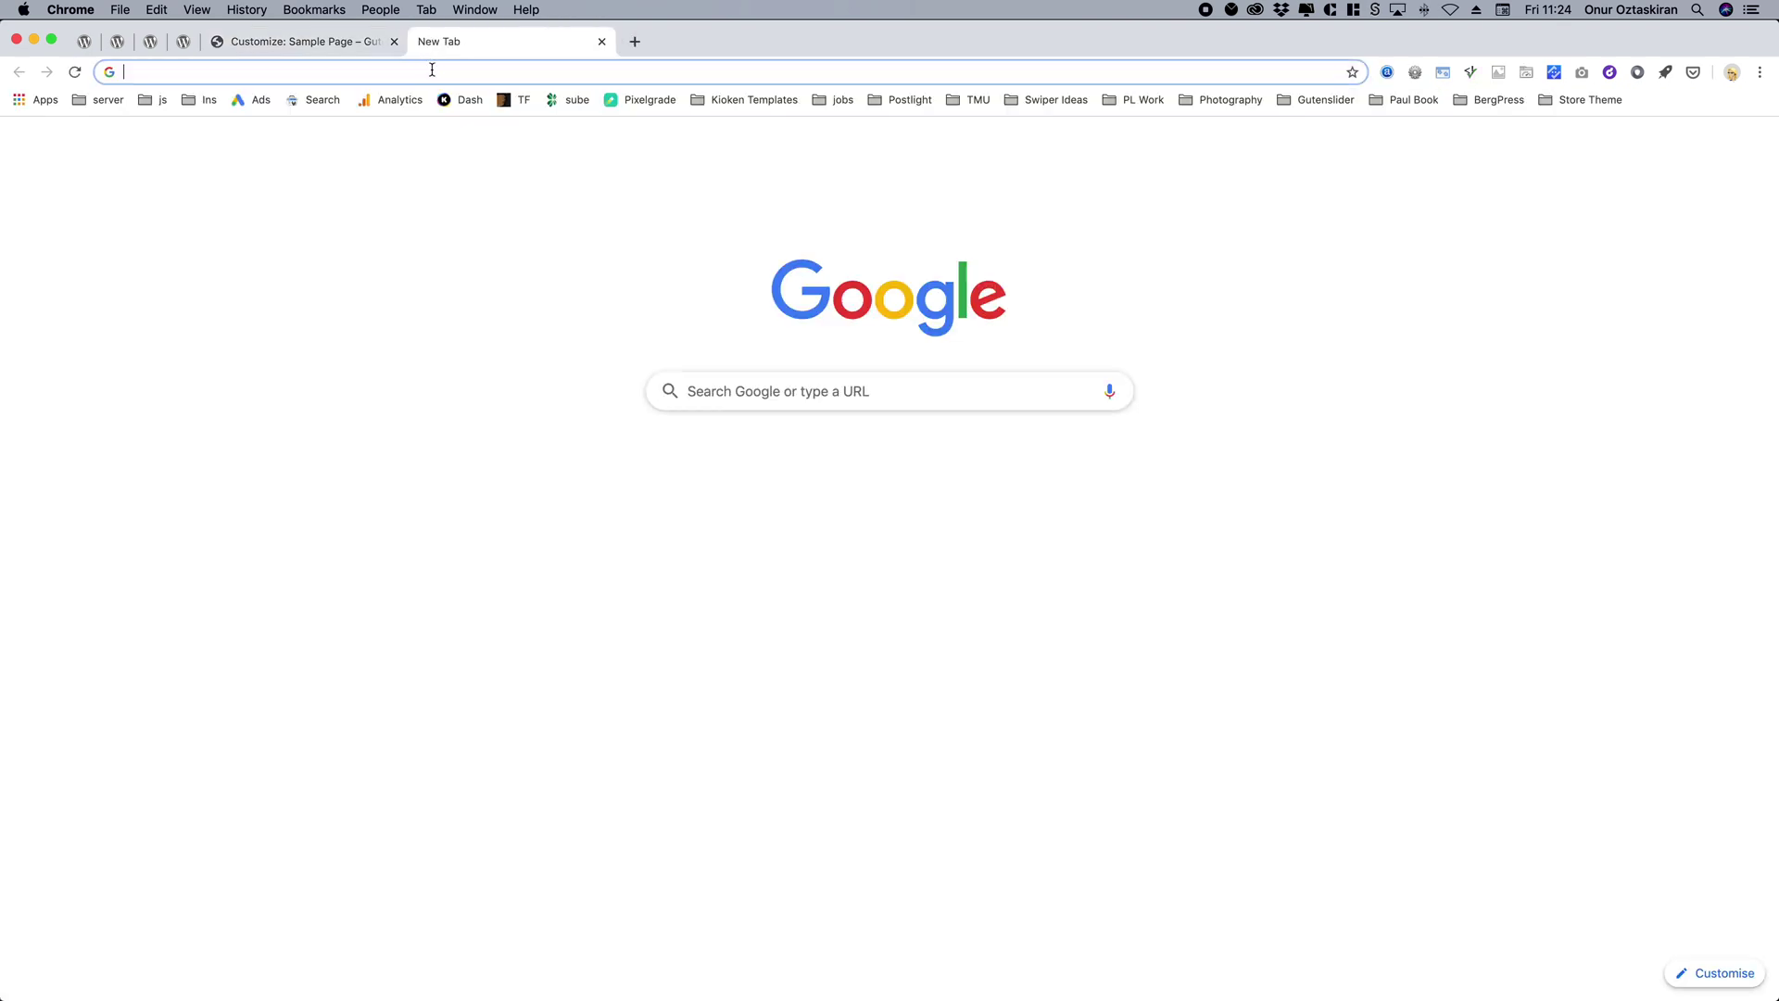
text(gute)
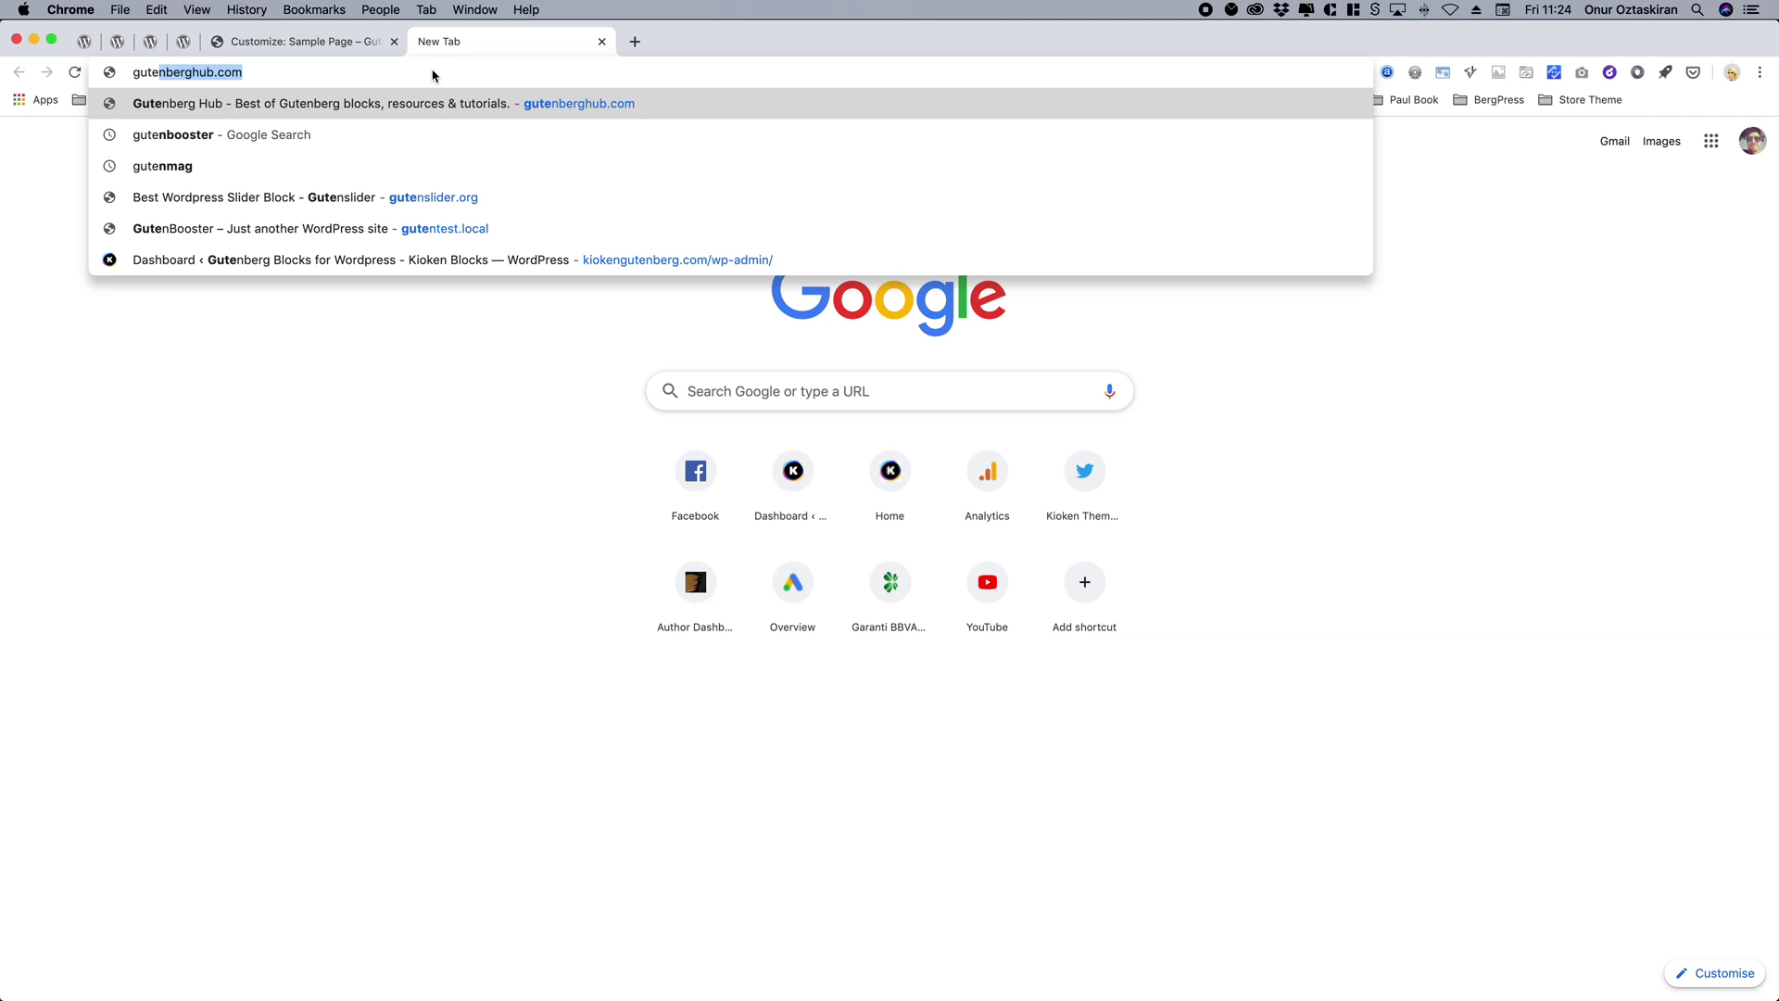
text(ntest)
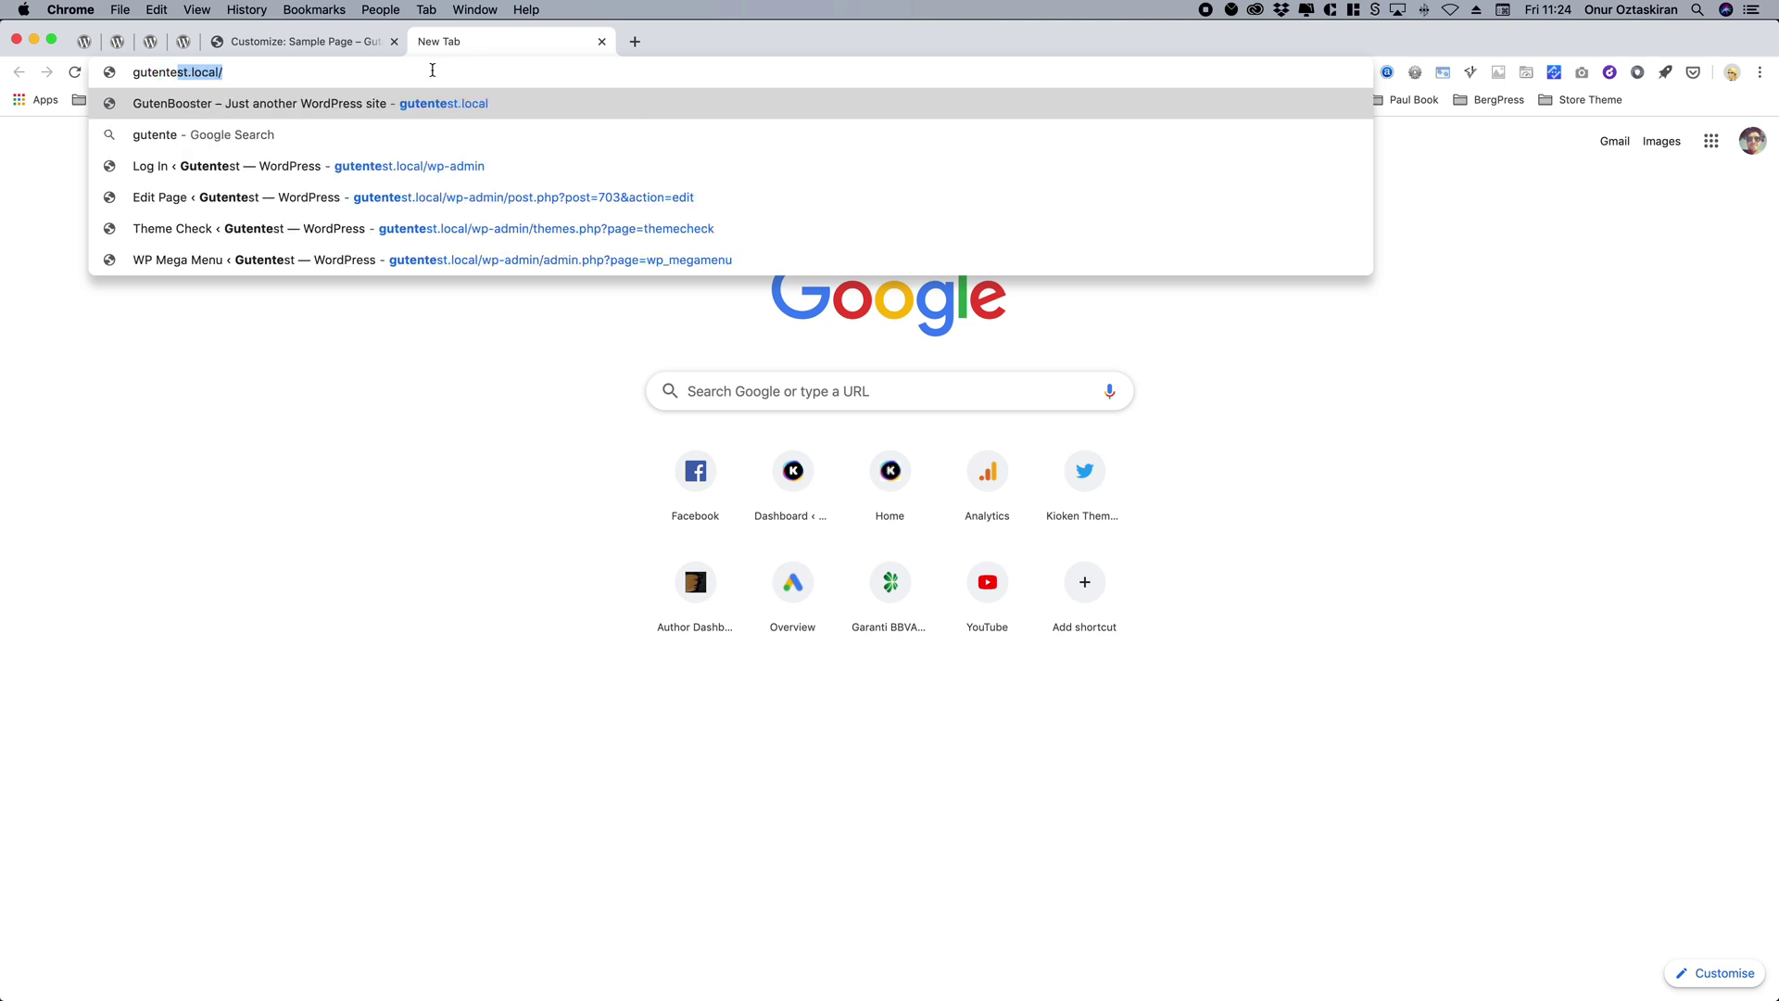
key(Return)
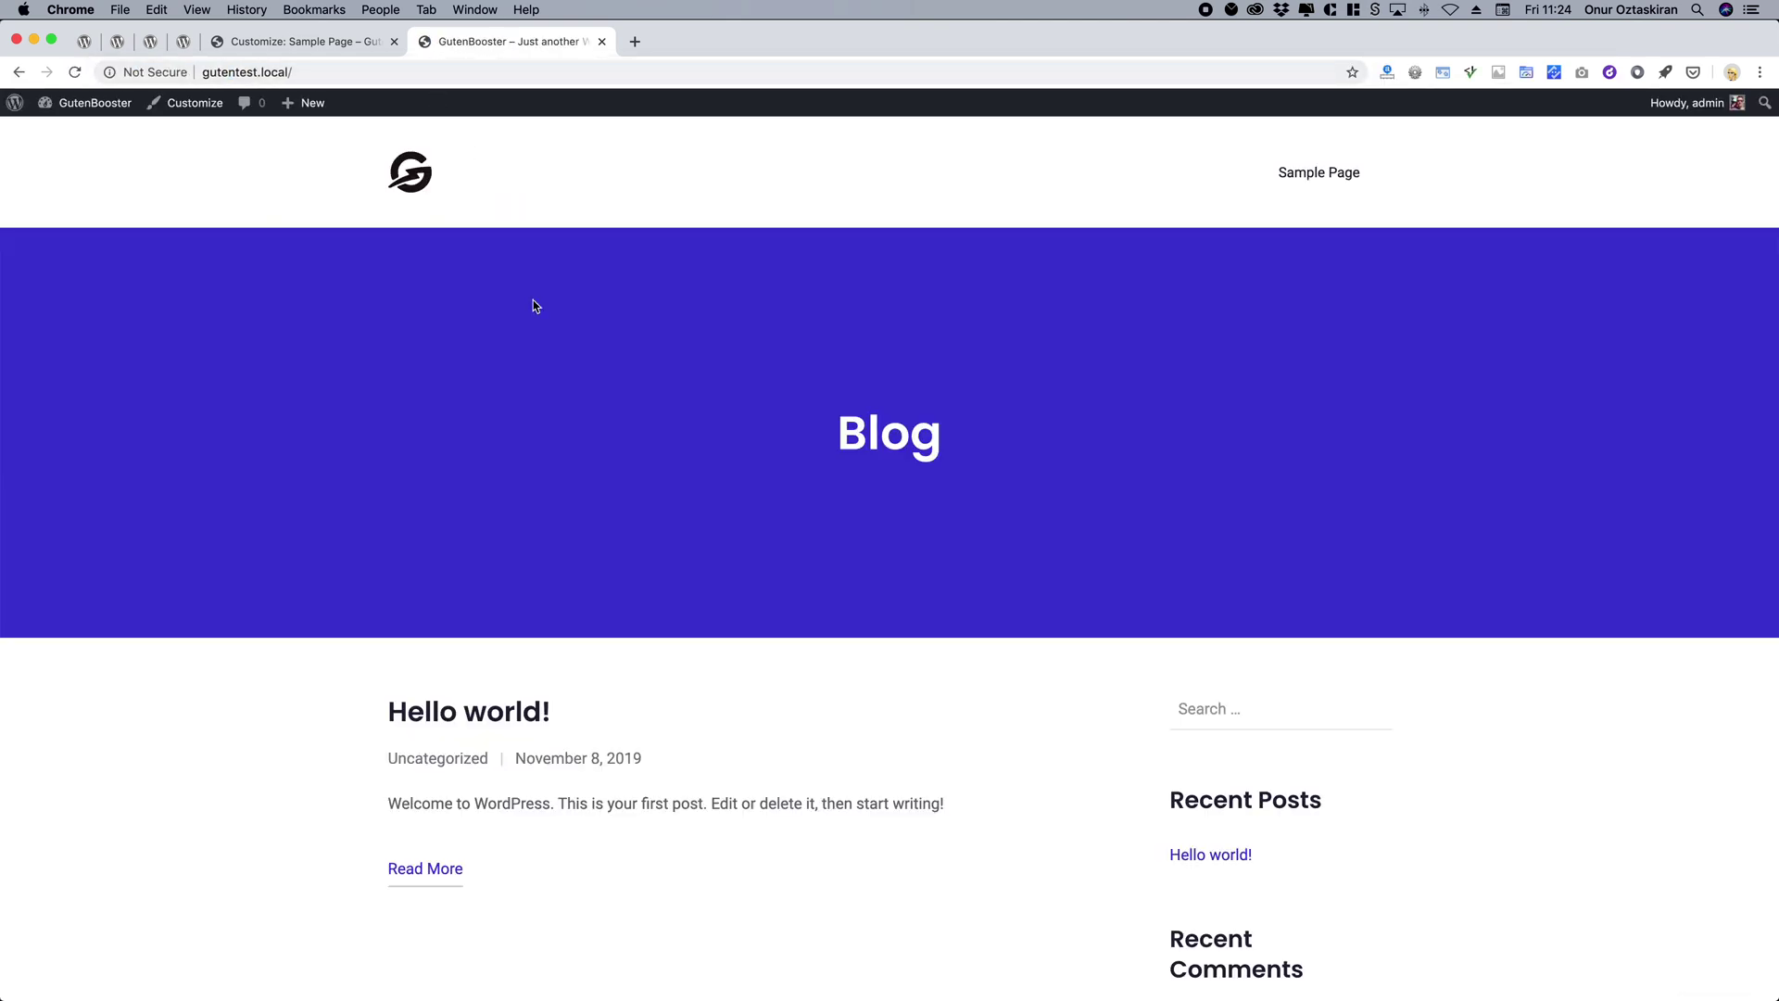
click(1320, 171)
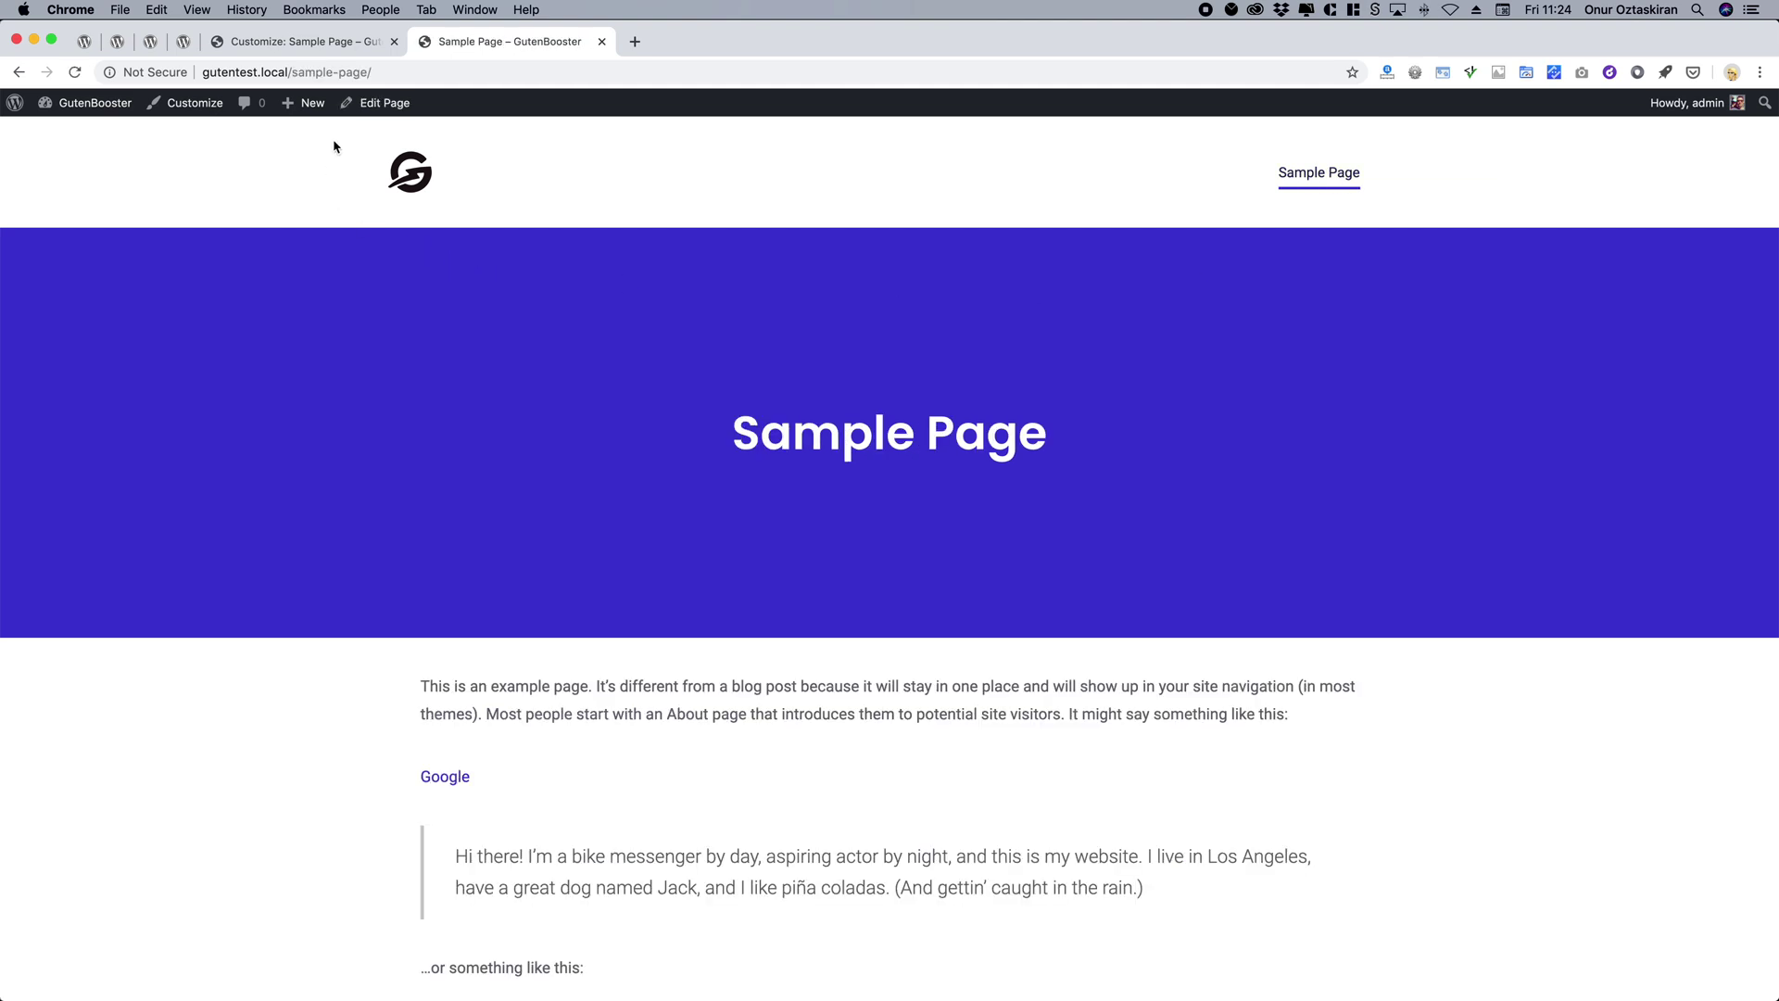
Open the live Sample Page for editing and examine the width of its paragraph and quote blocks against the customizer's layout setting.
click(331, 51)
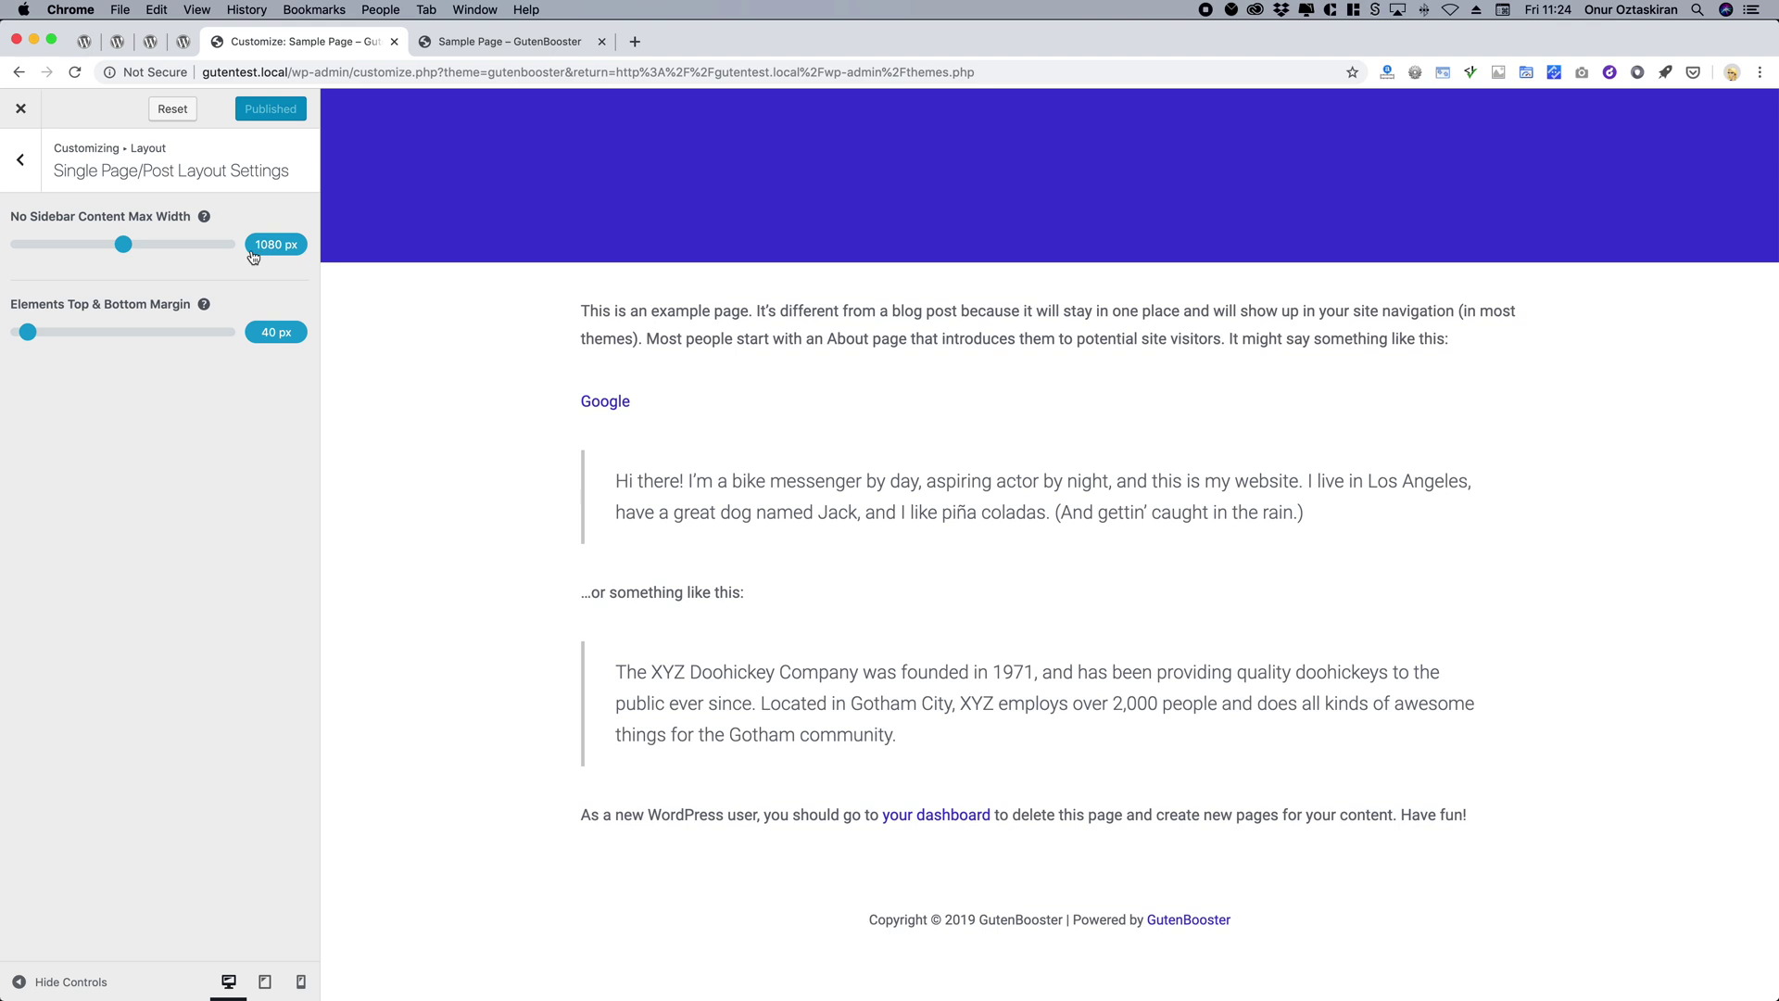
click(471, 41)
click(380, 102)
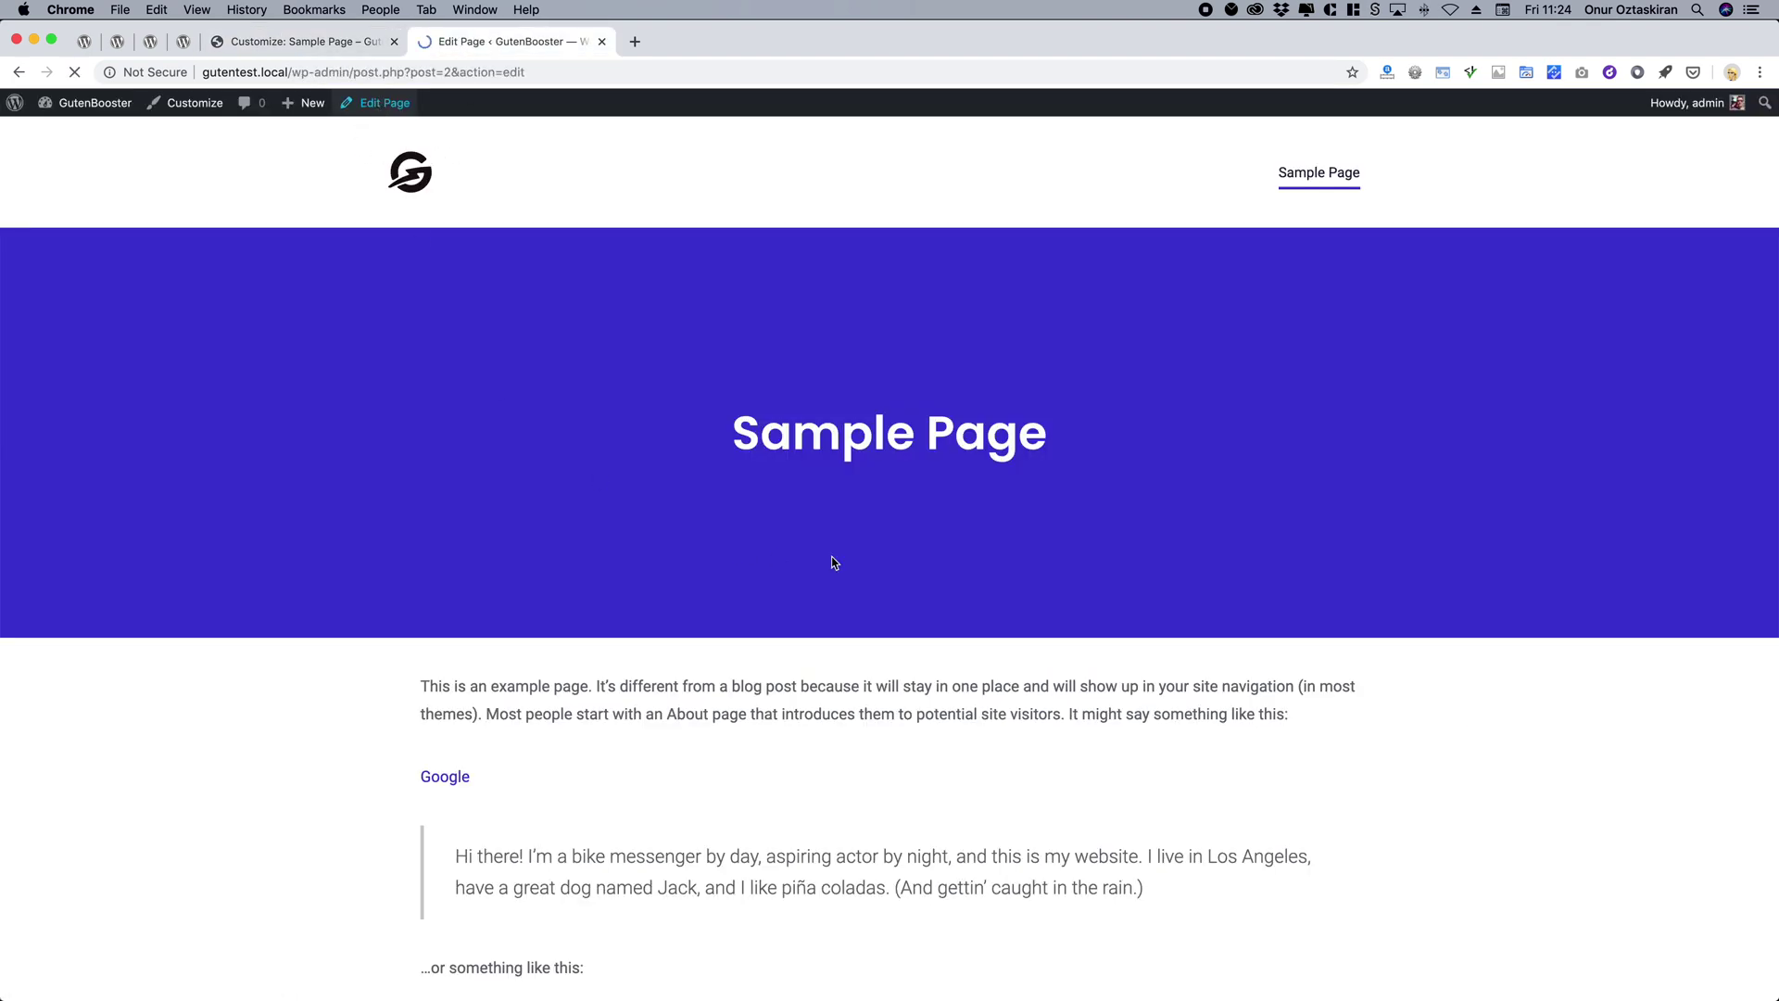
click(782, 360)
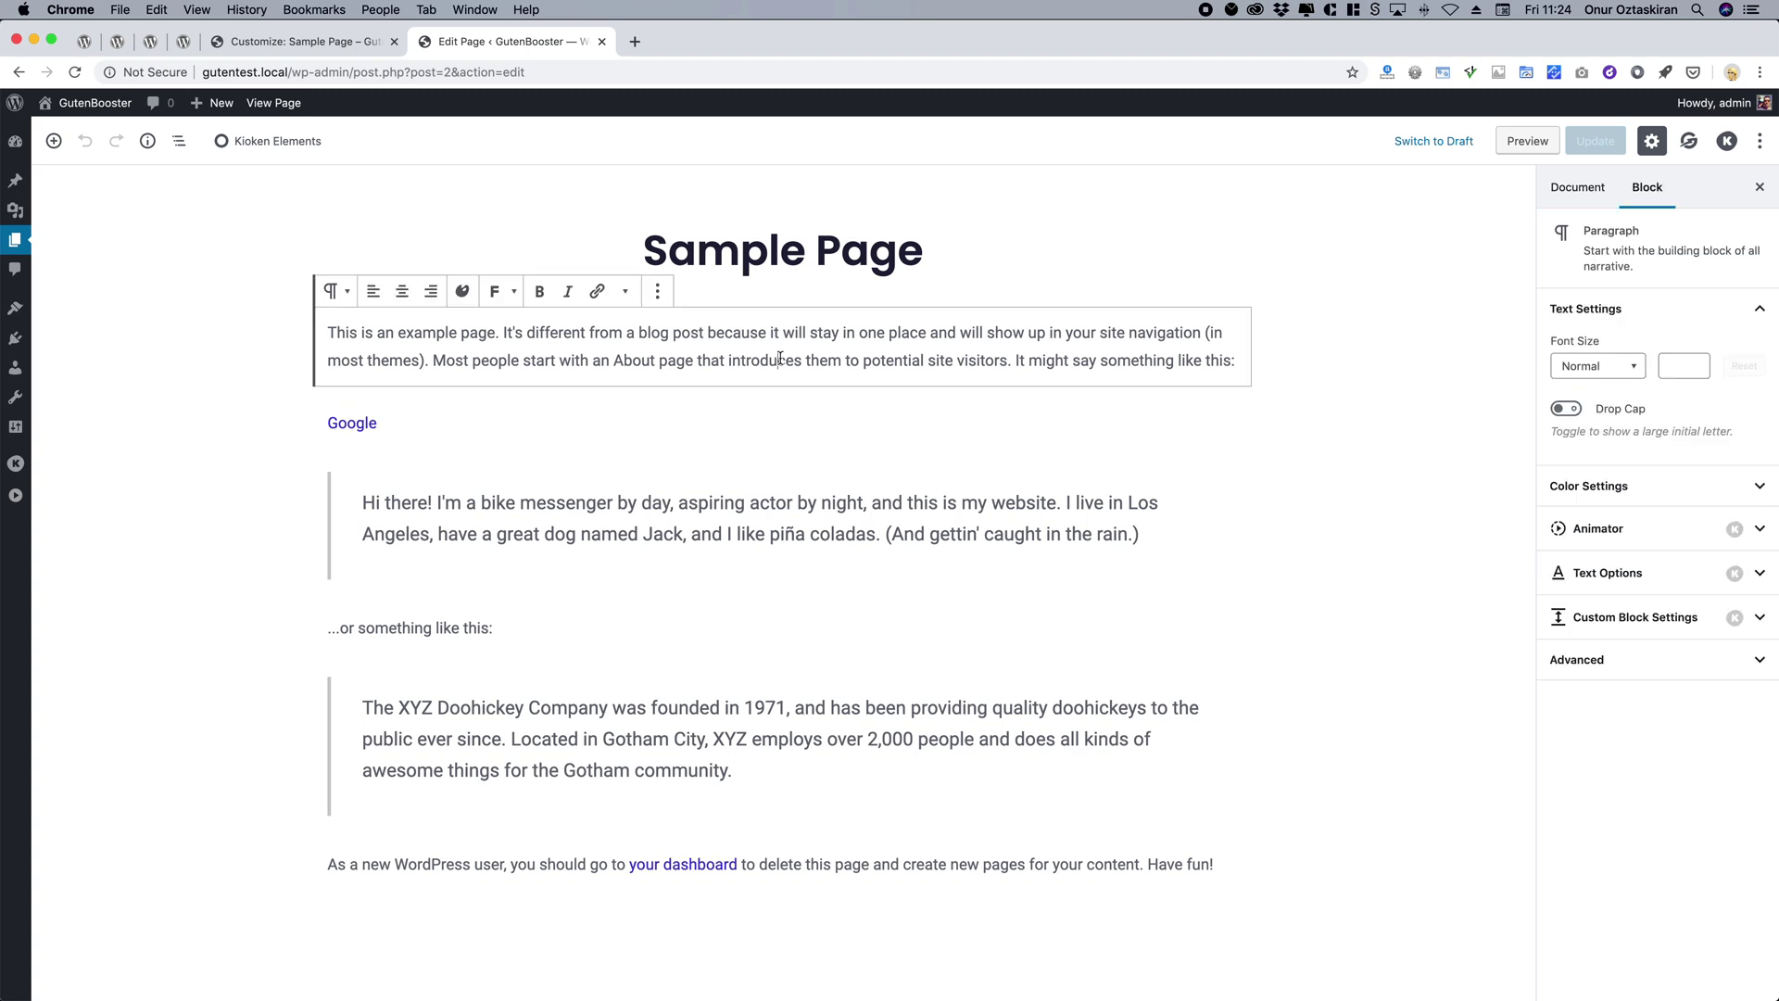
click(787, 504)
click(827, 331)
click(828, 499)
click(876, 344)
Publish a No Sidebar Content Max Width of 600 px and check the paragraph and Google link blocks in the page editor.
click(311, 41)
drag(133, 252, 29, 260)
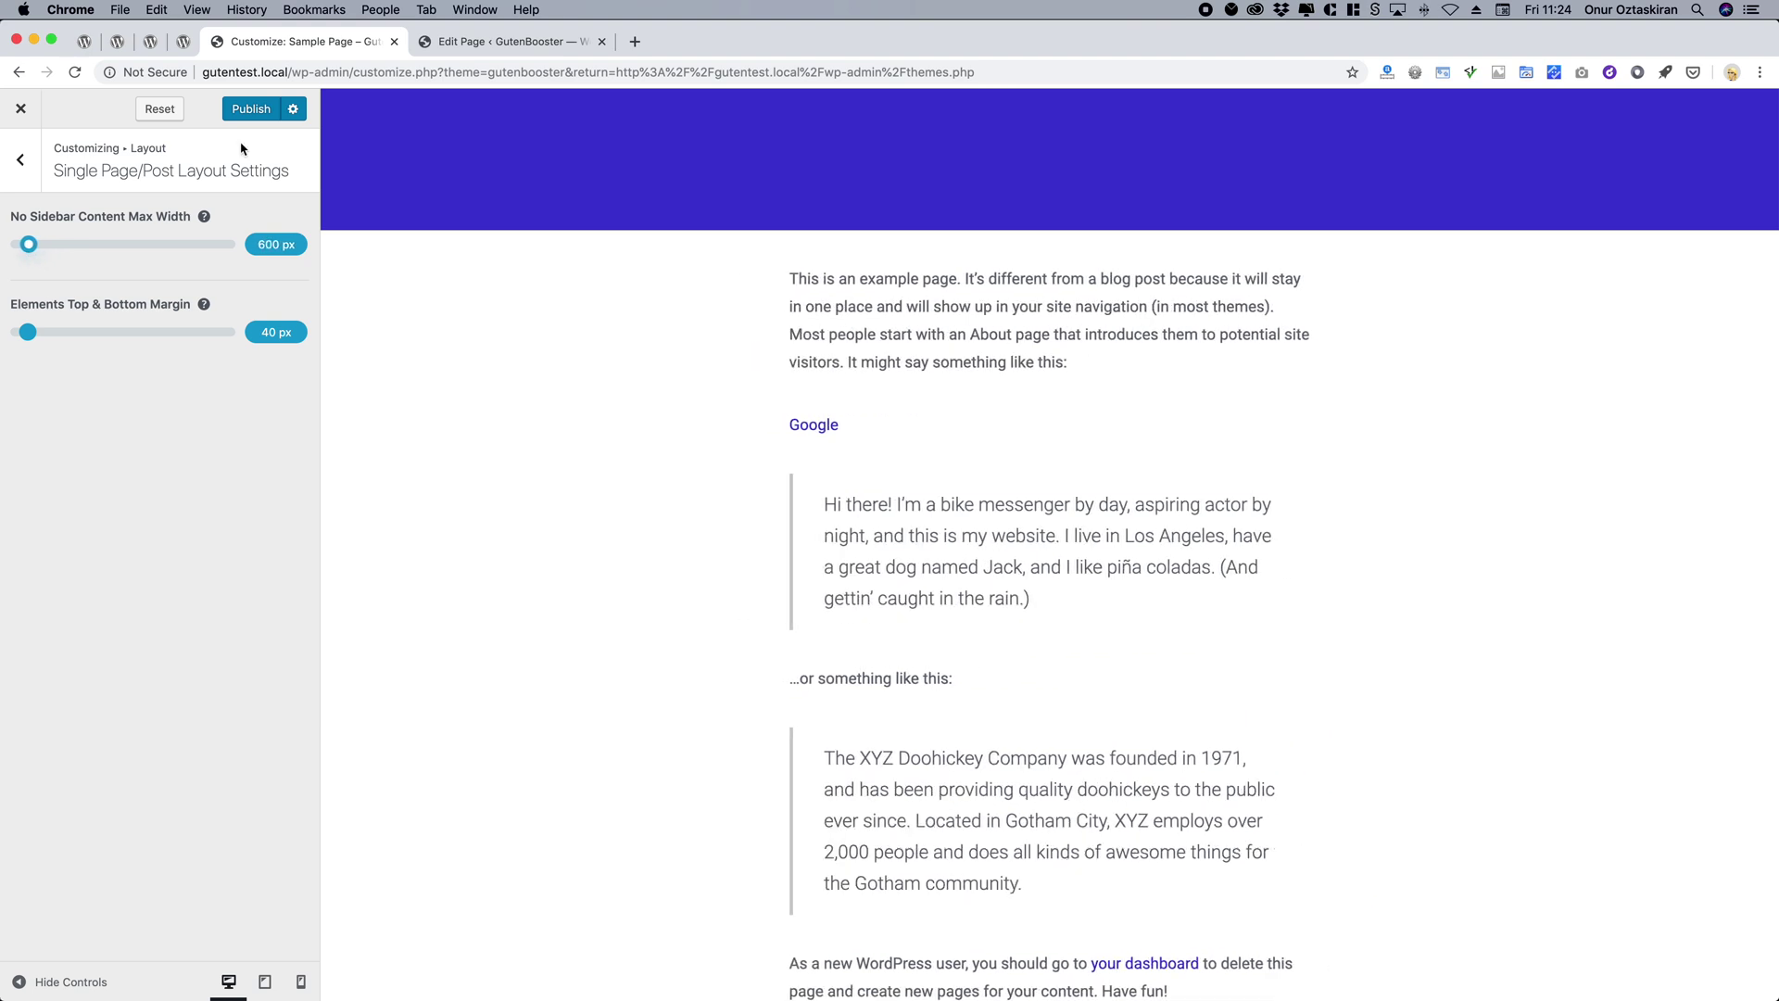
click(505, 41)
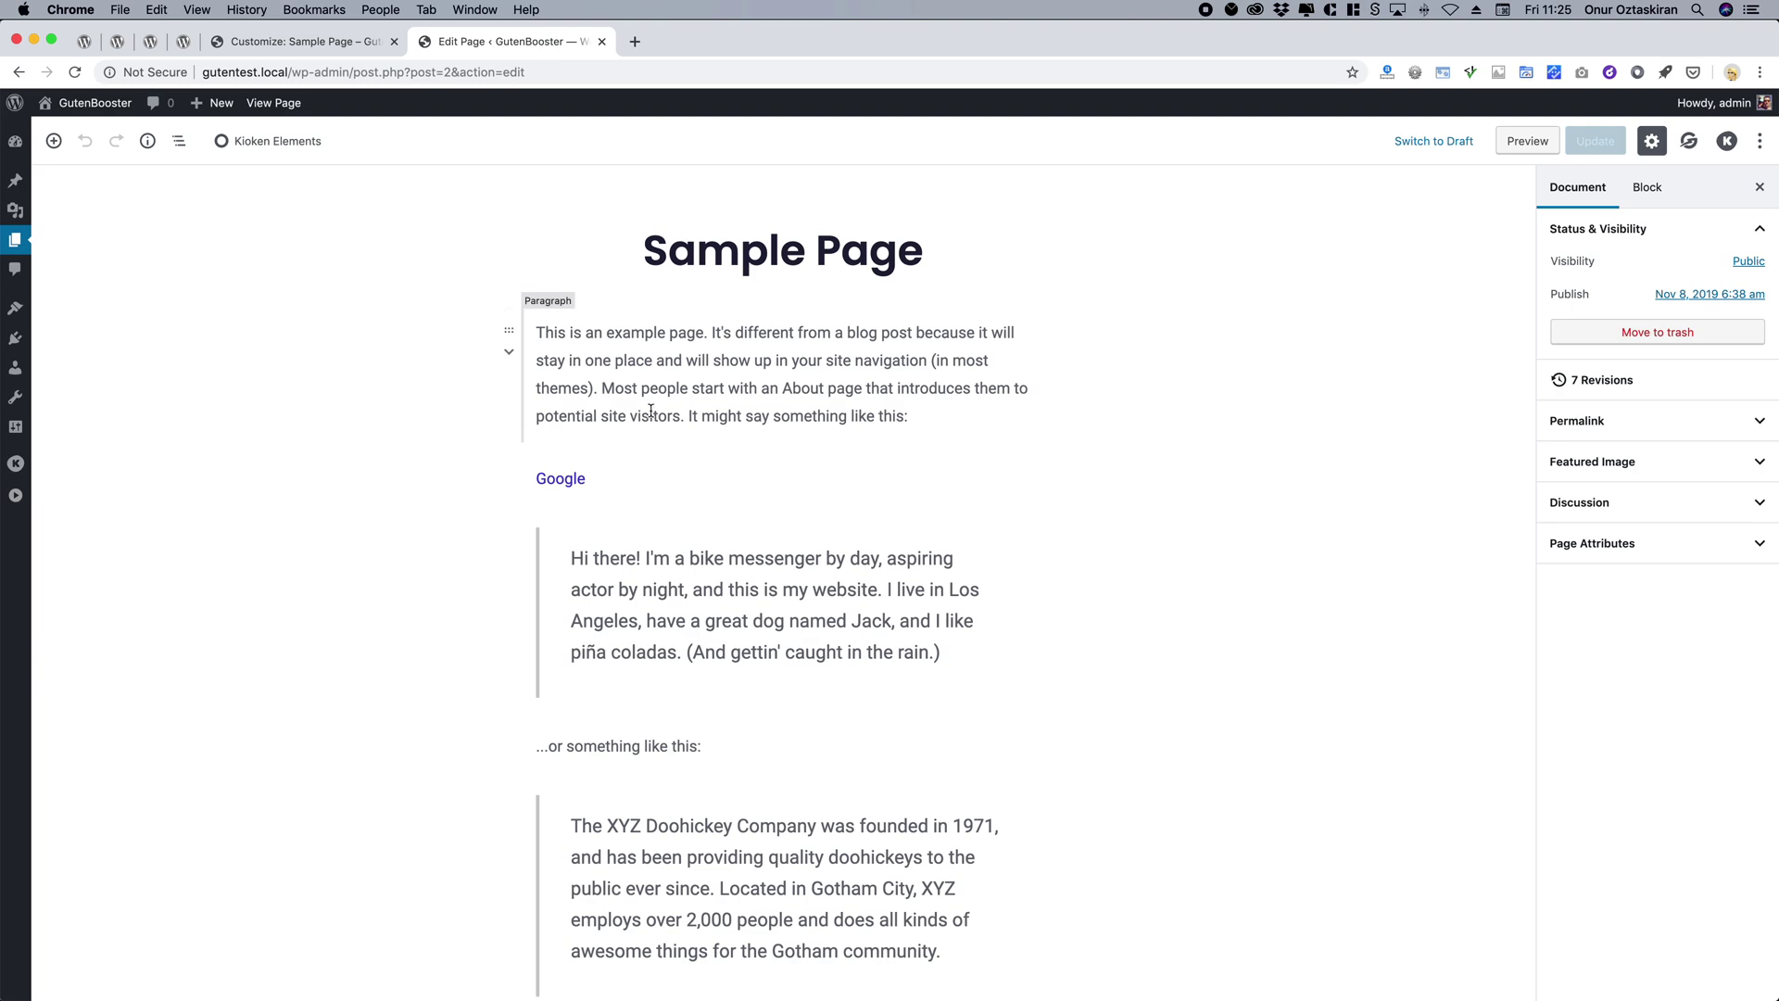
click(651, 412)
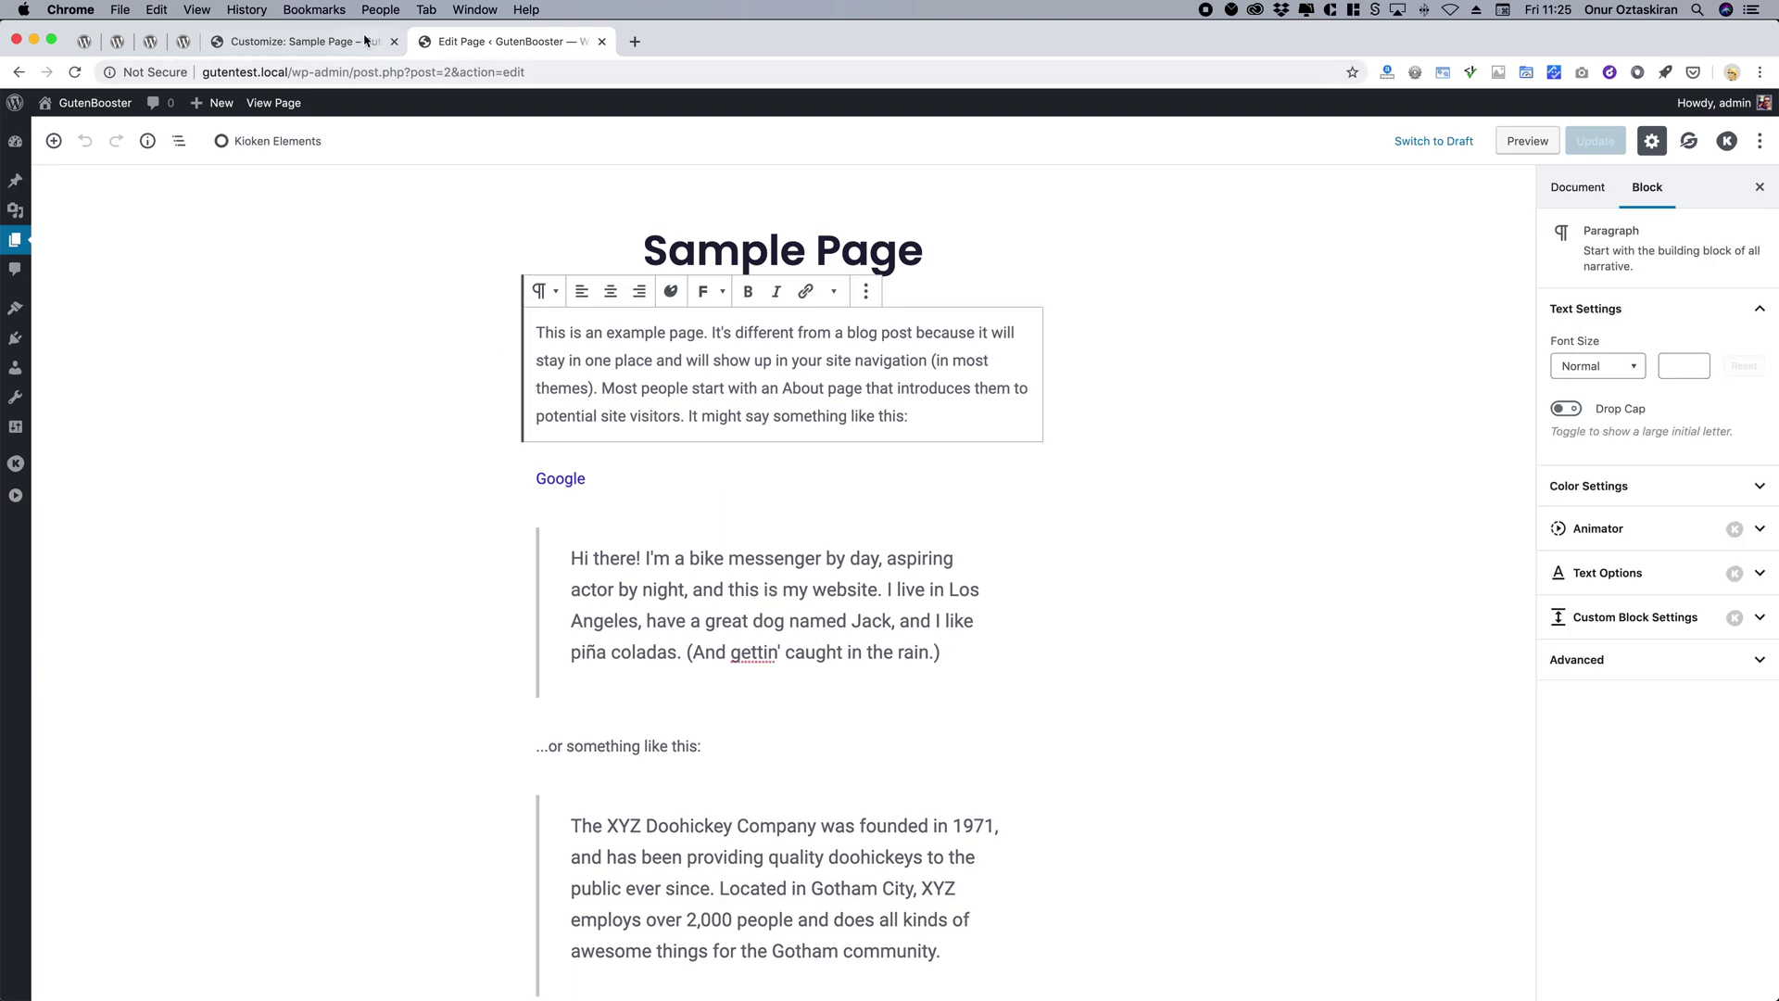
click(595, 480)
double_click(585, 480)
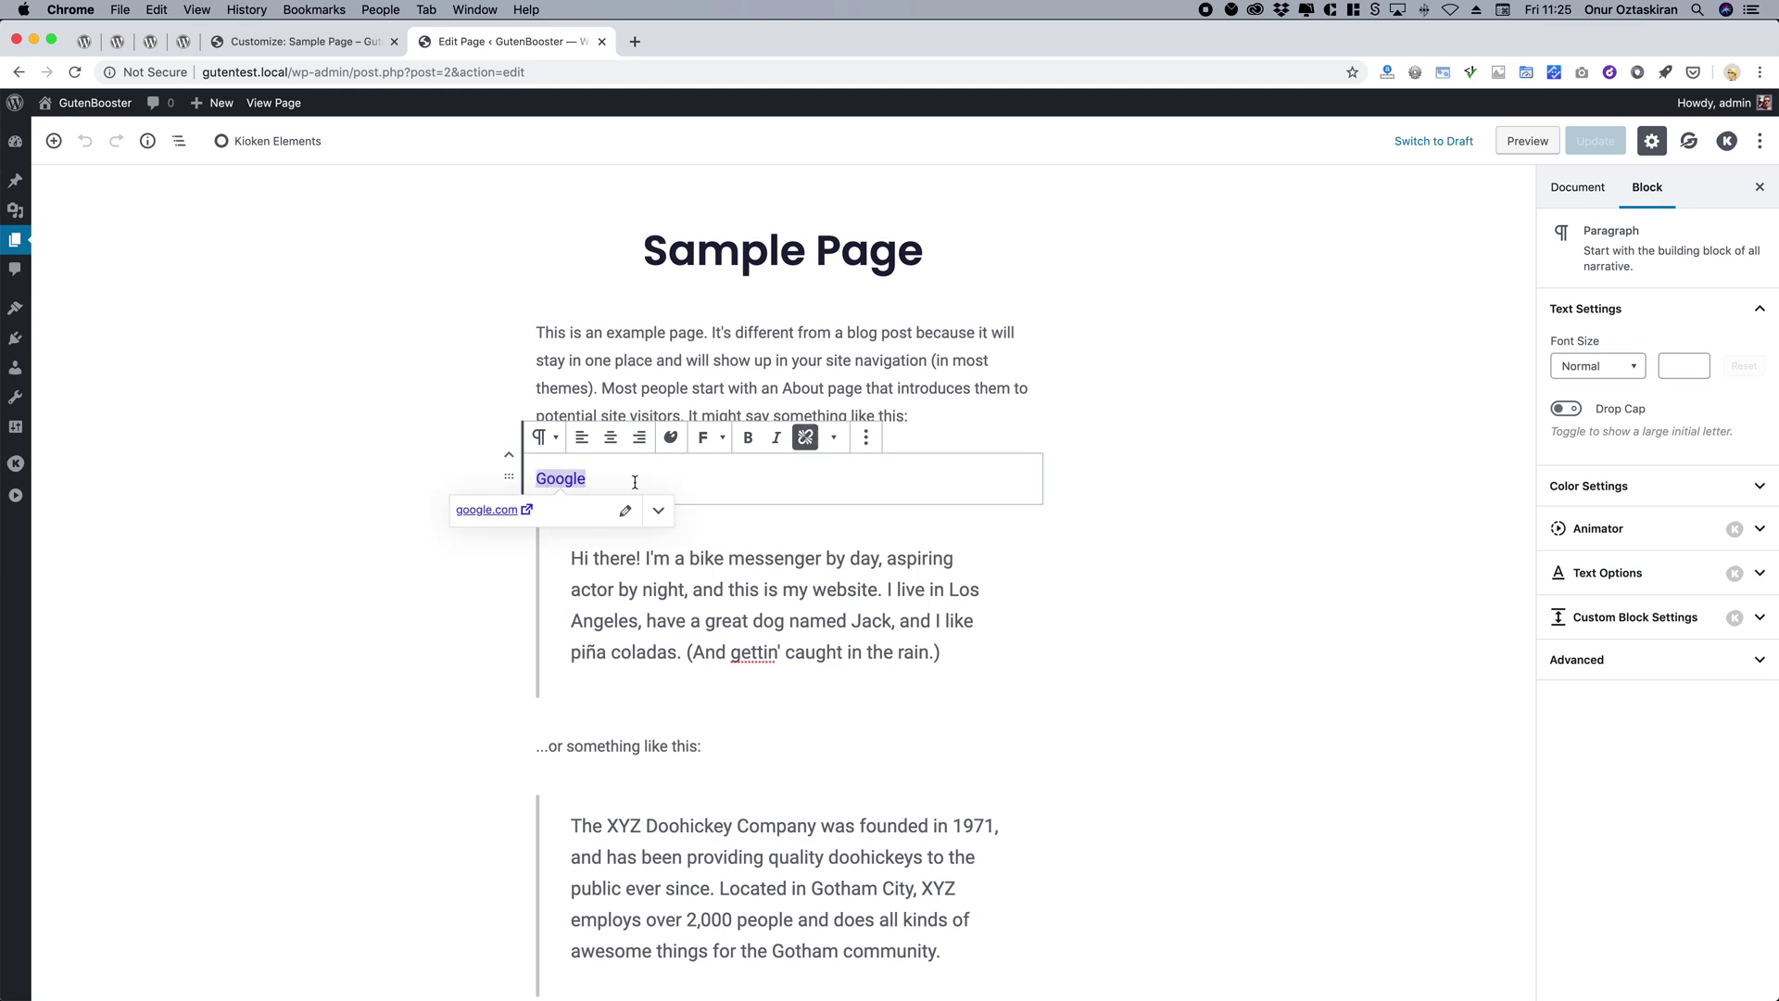
click(615, 482)
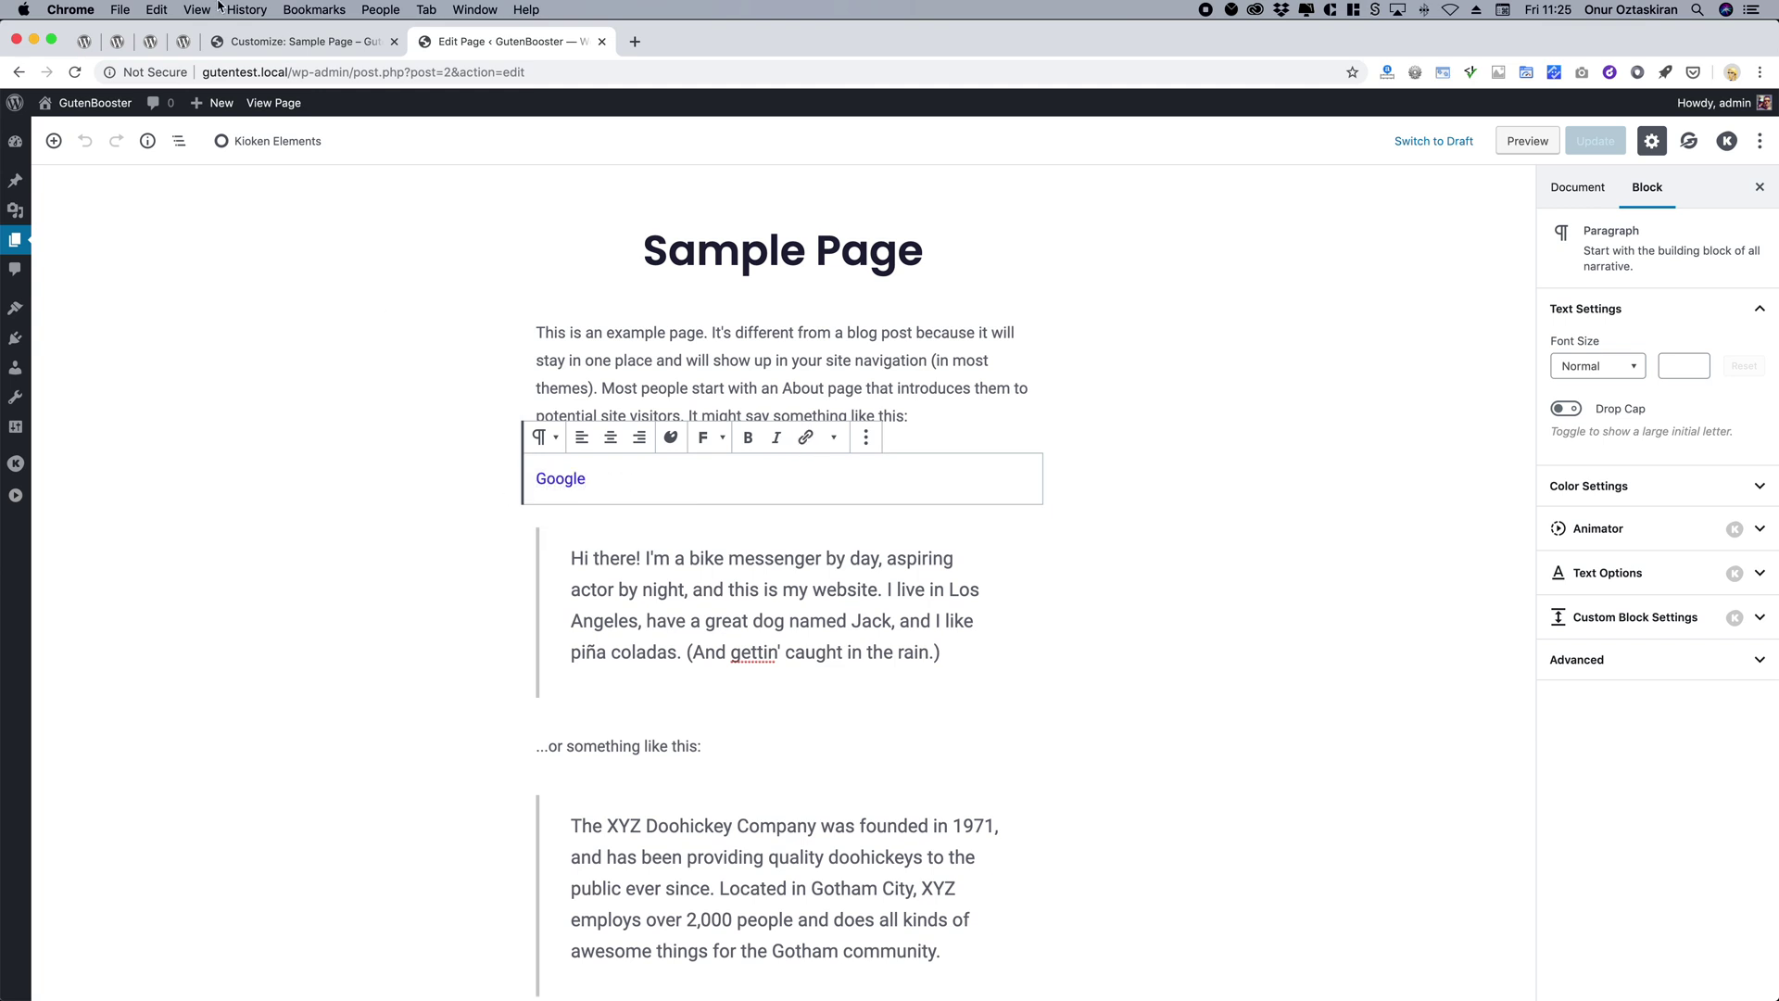
Review the Sample Page in the customizer preview and enable Override Theme Colors in the theme's Main Colors settings.
click(262, 45)
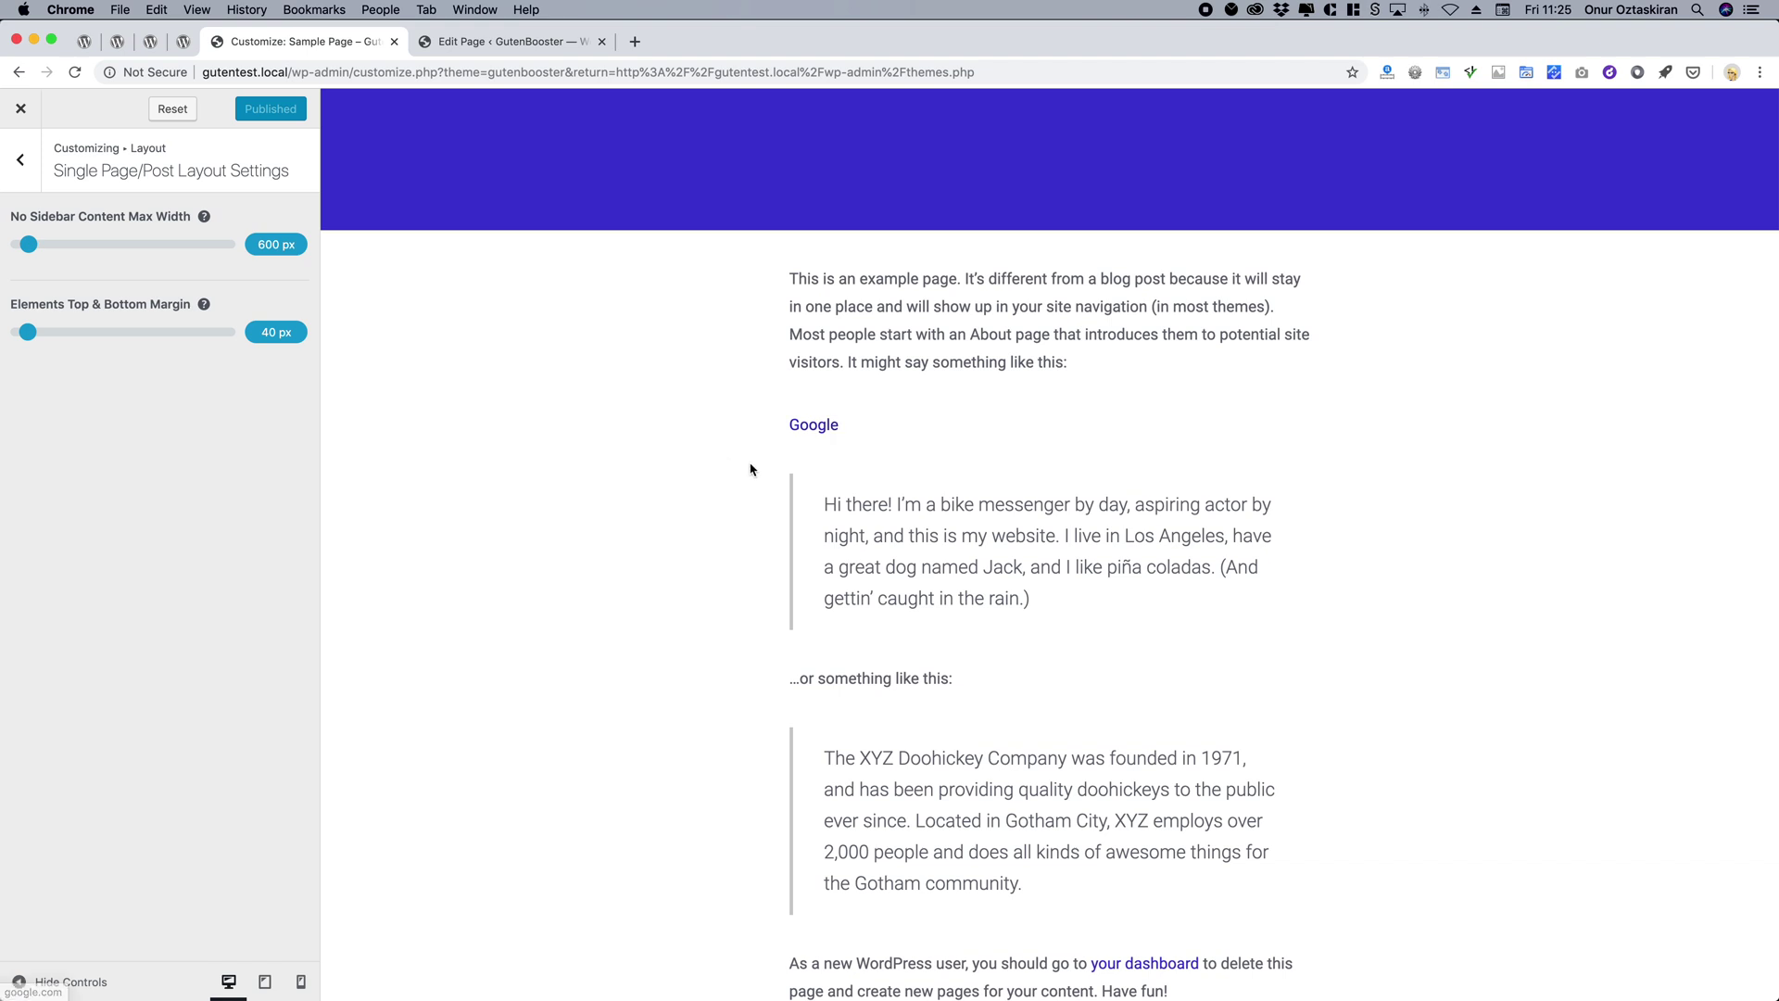
scroll(755, 469, up, 5)
scroll(991, 445, down, 5)
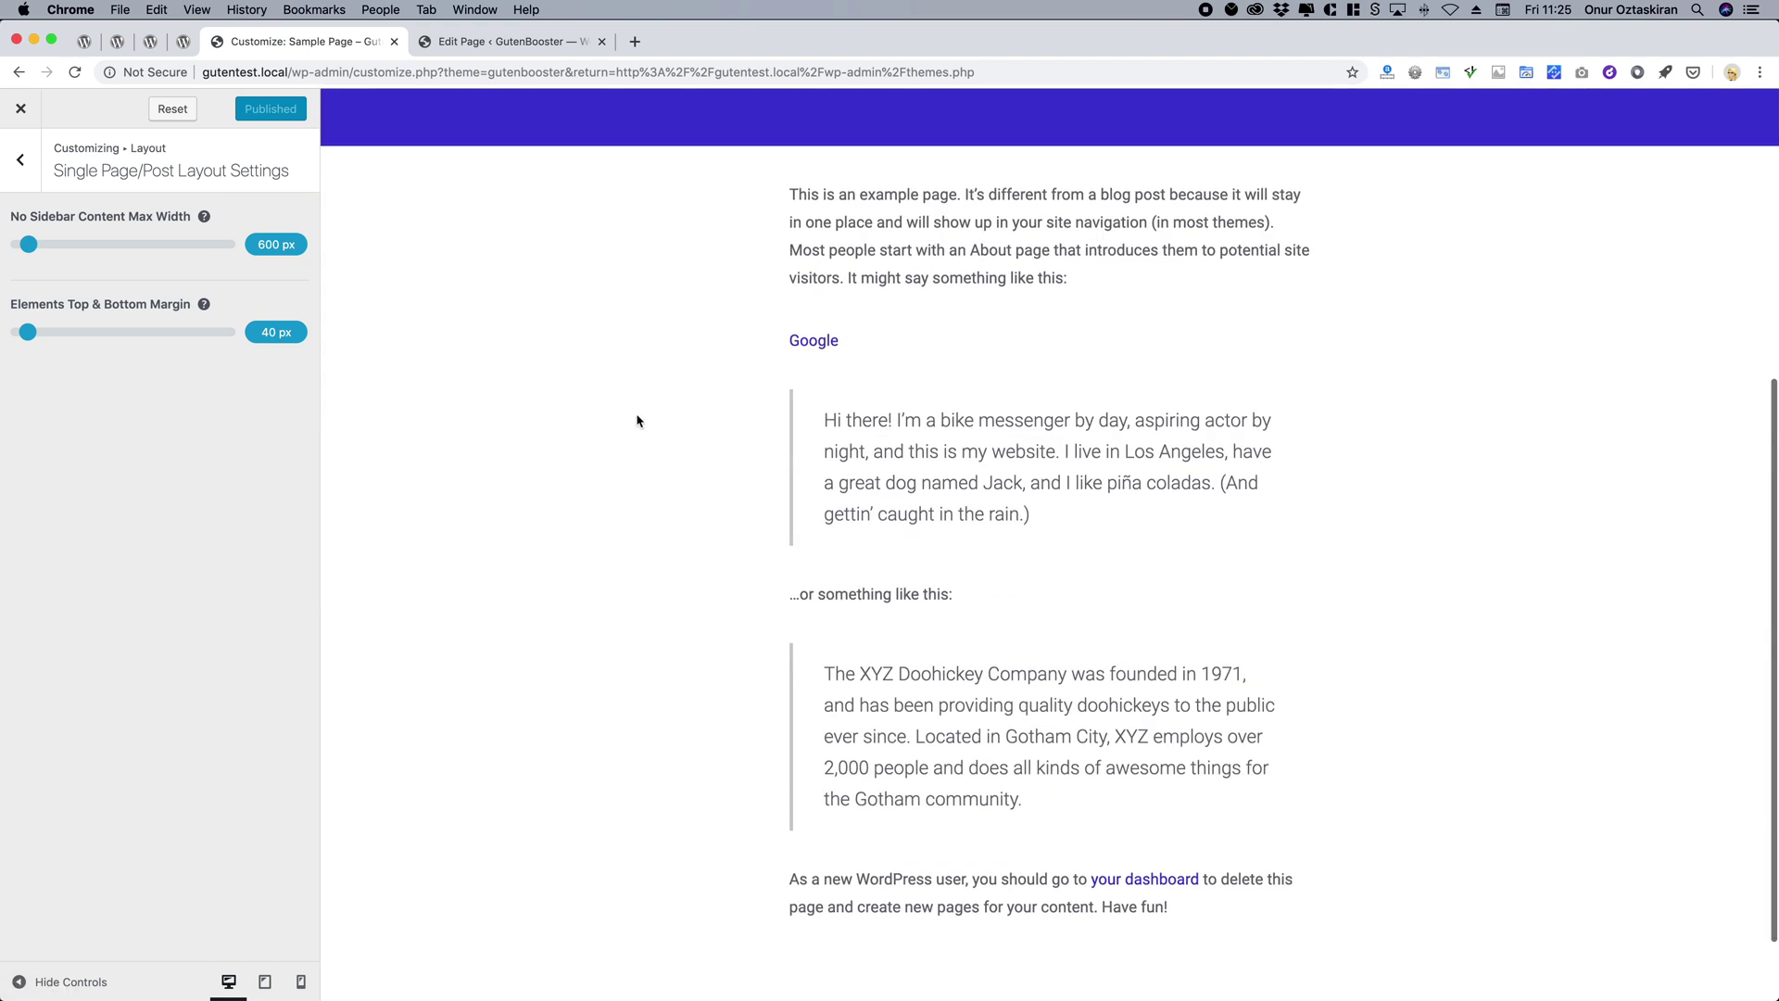
scroll(639, 417, up, 5)
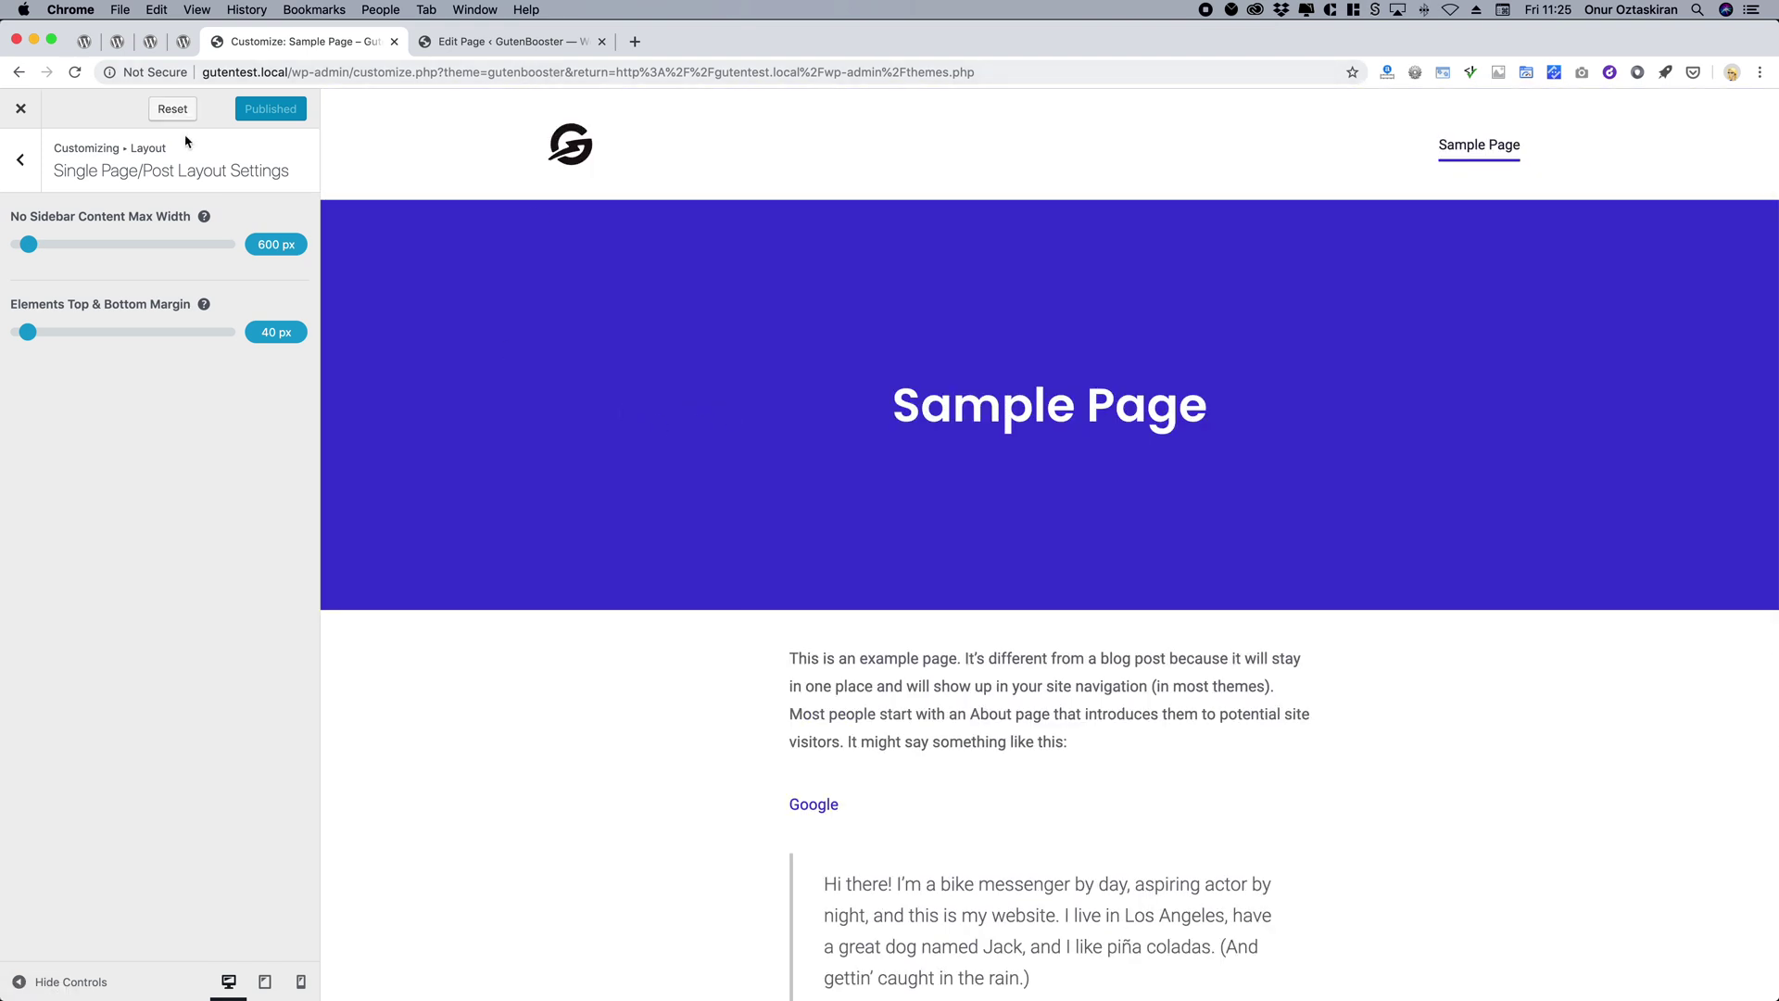
click(21, 160)
click(20, 160)
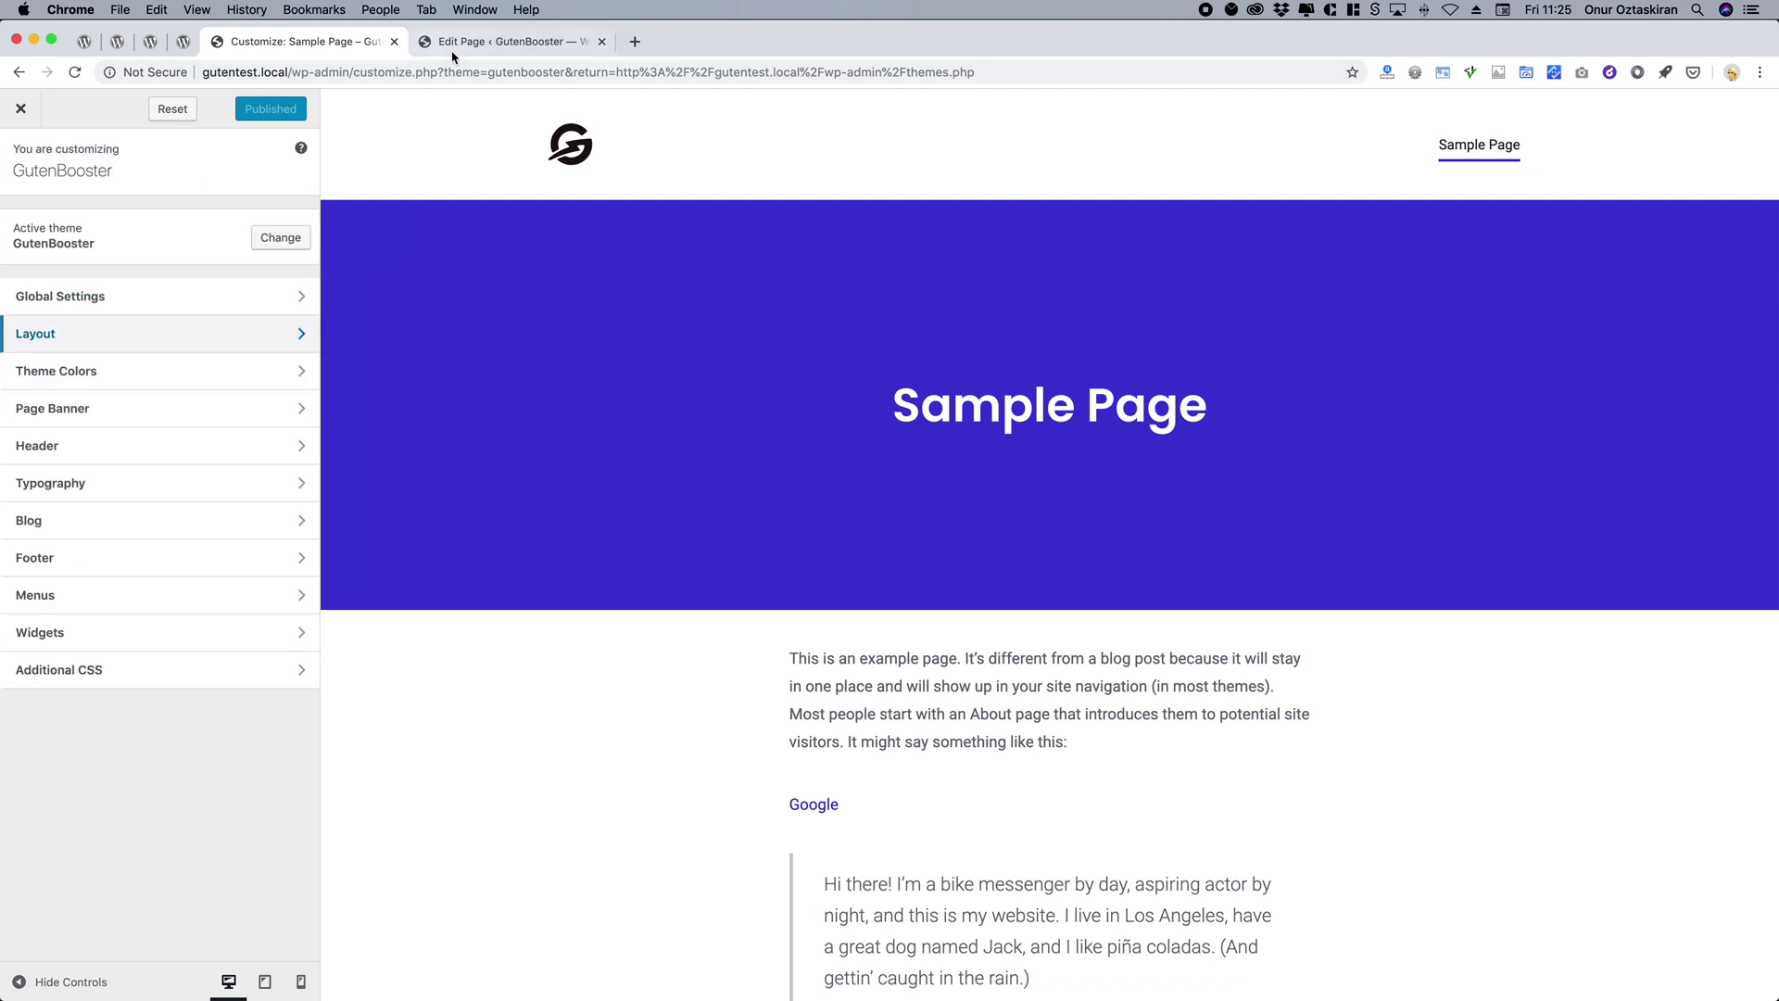
click(142, 378)
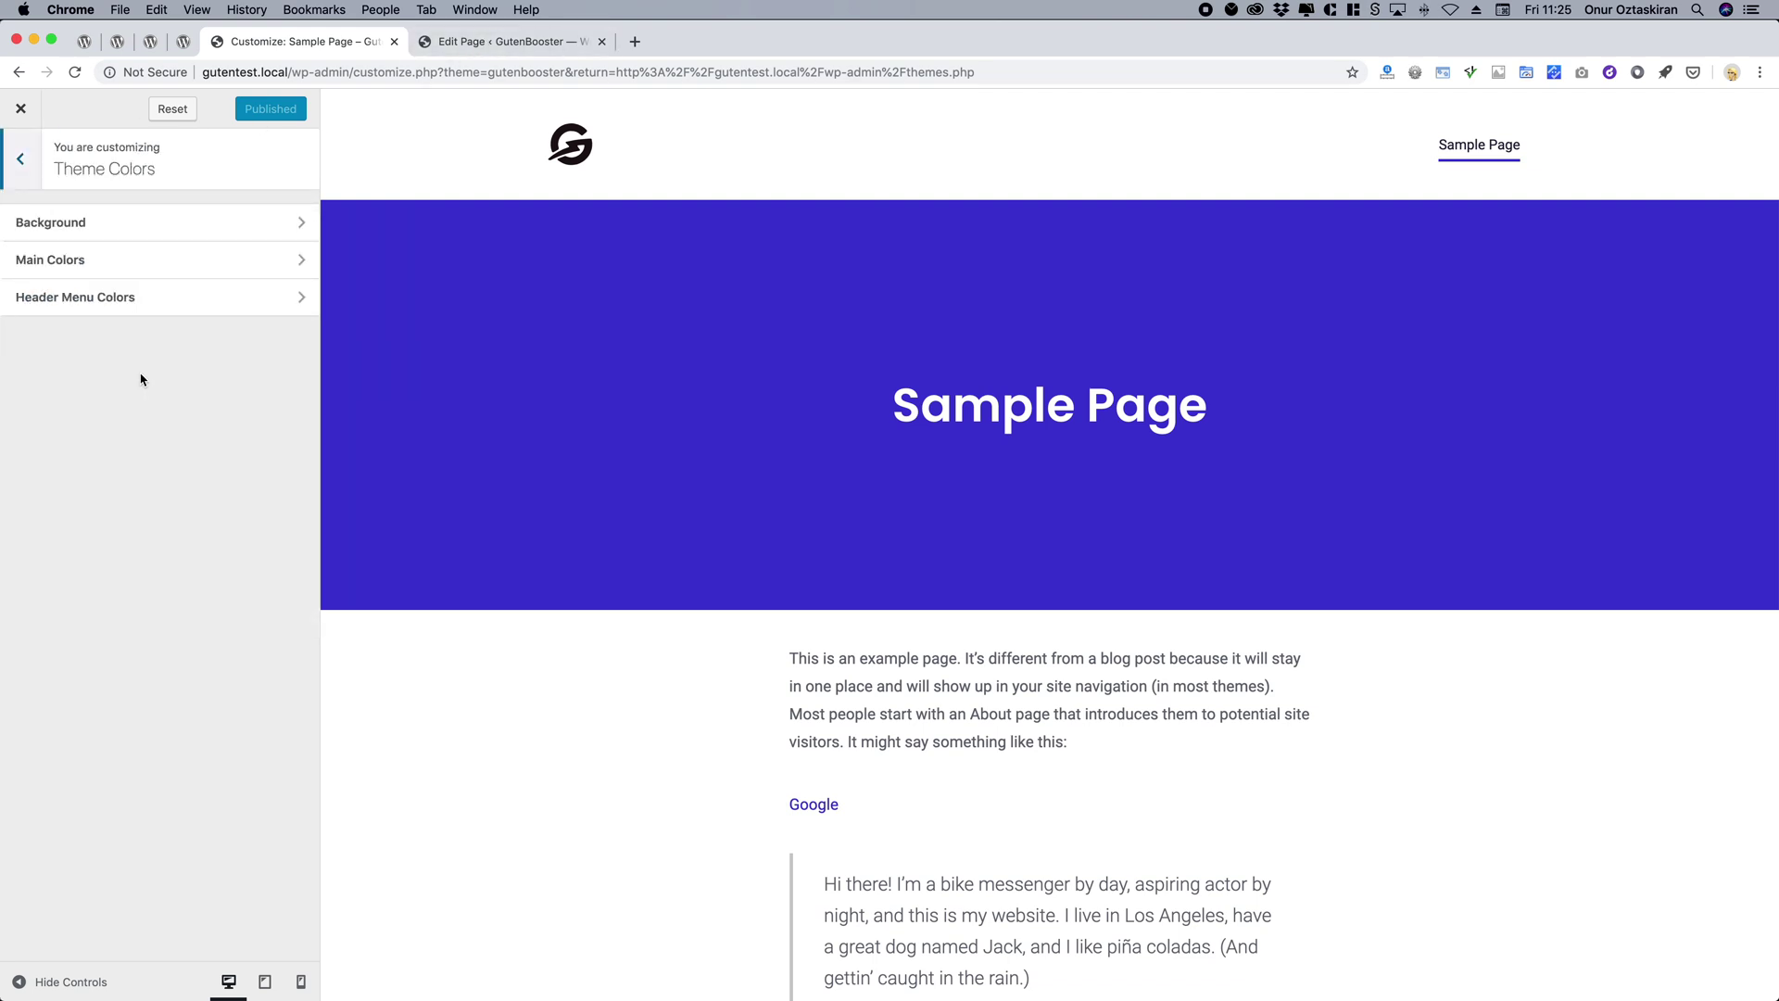
click(133, 264)
click(302, 219)
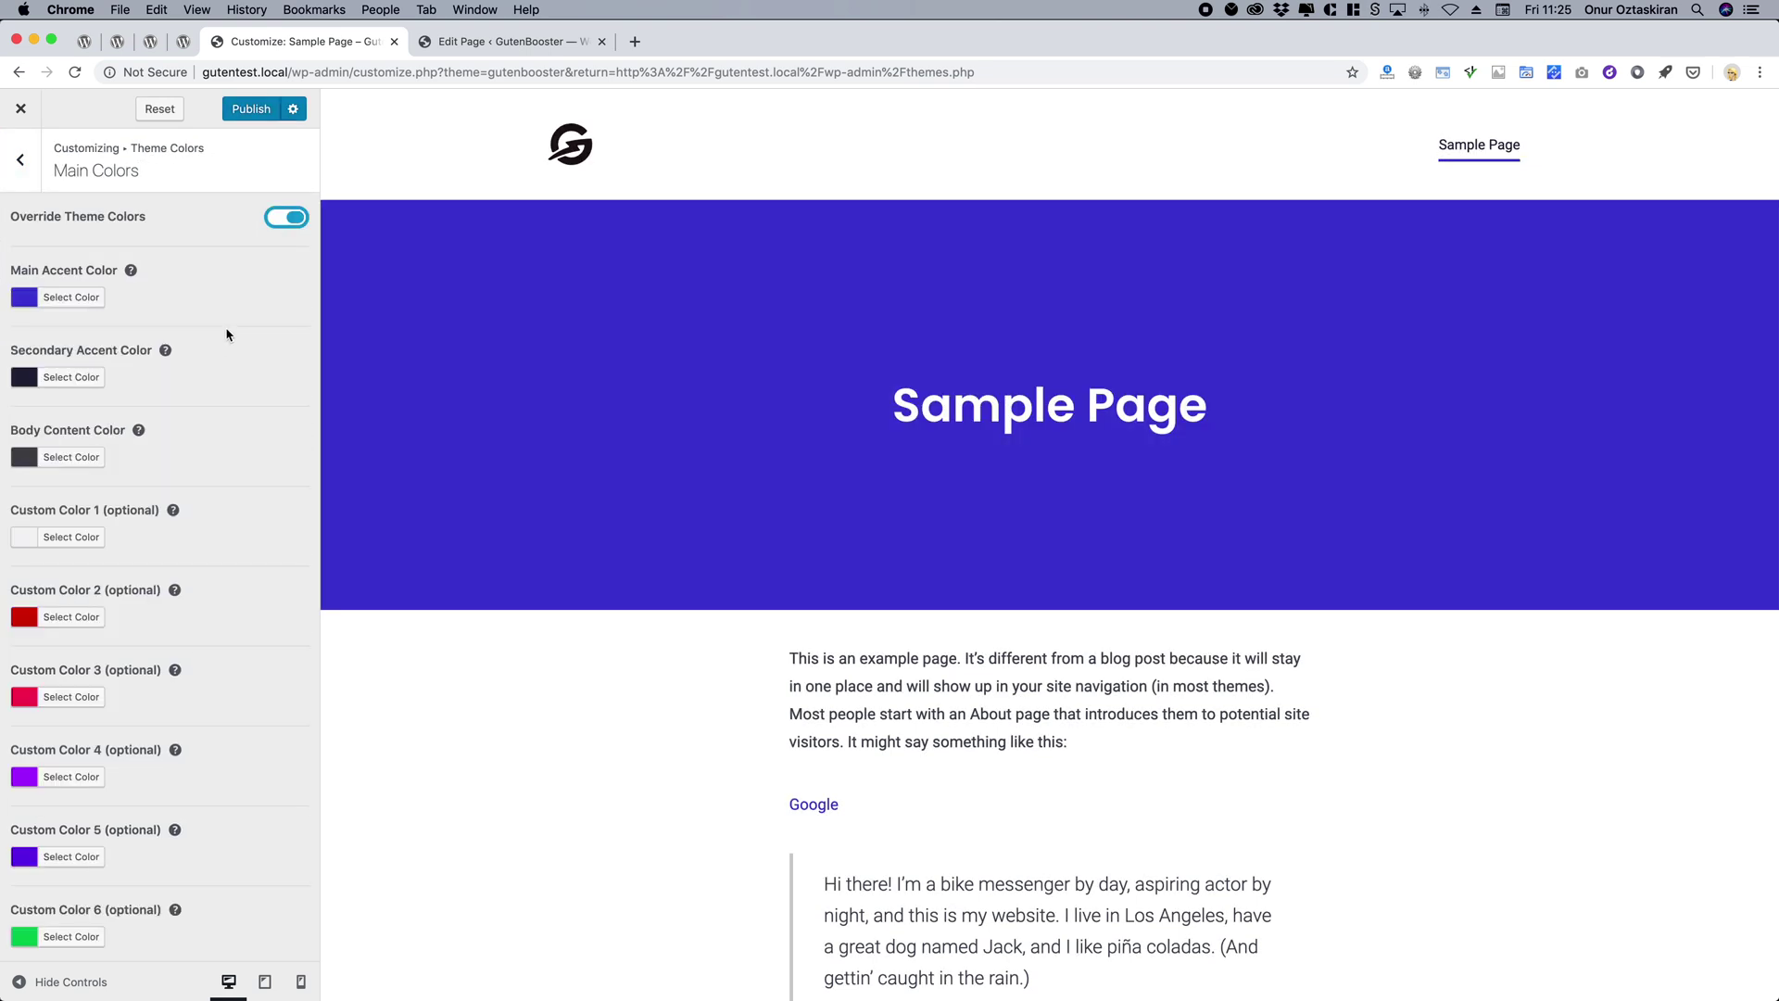
Examine the available Main Colors settings, from Main Accent Color through Custom Color 13.
scroll(218, 311, down, 10)
scroll(219, 306, up, 10)
scroll(215, 532, down, 2)
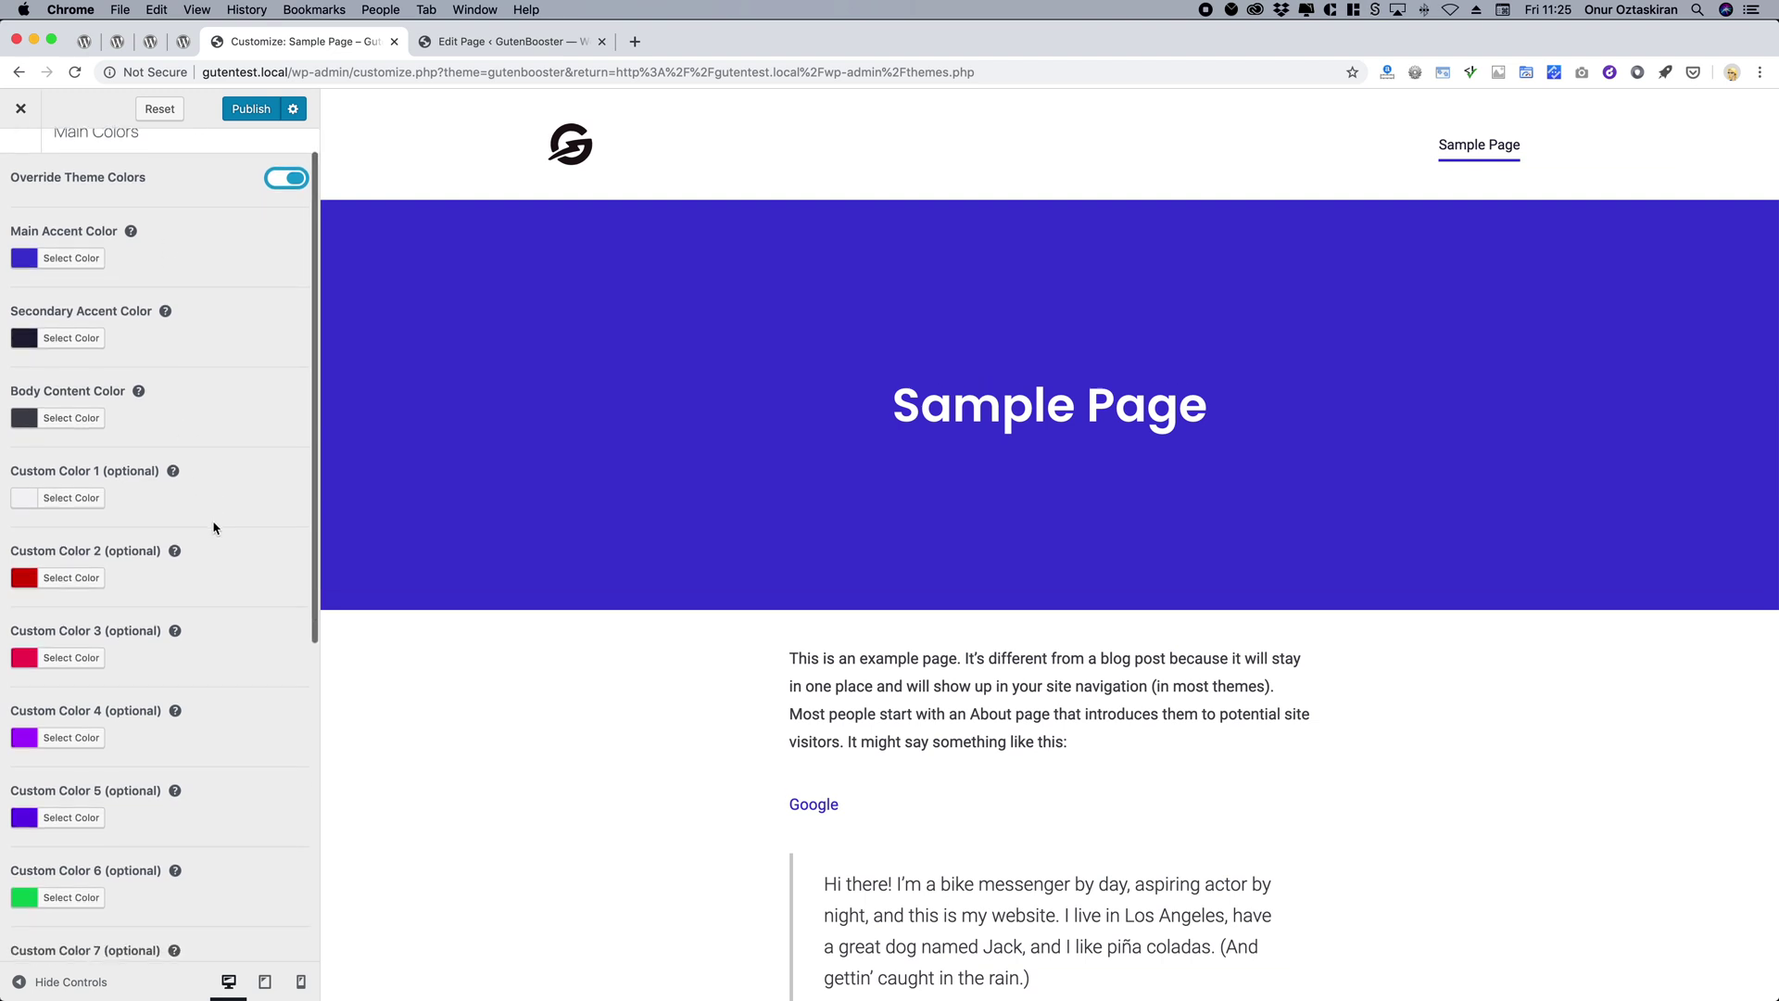
scroll(148, 491, down, 10)
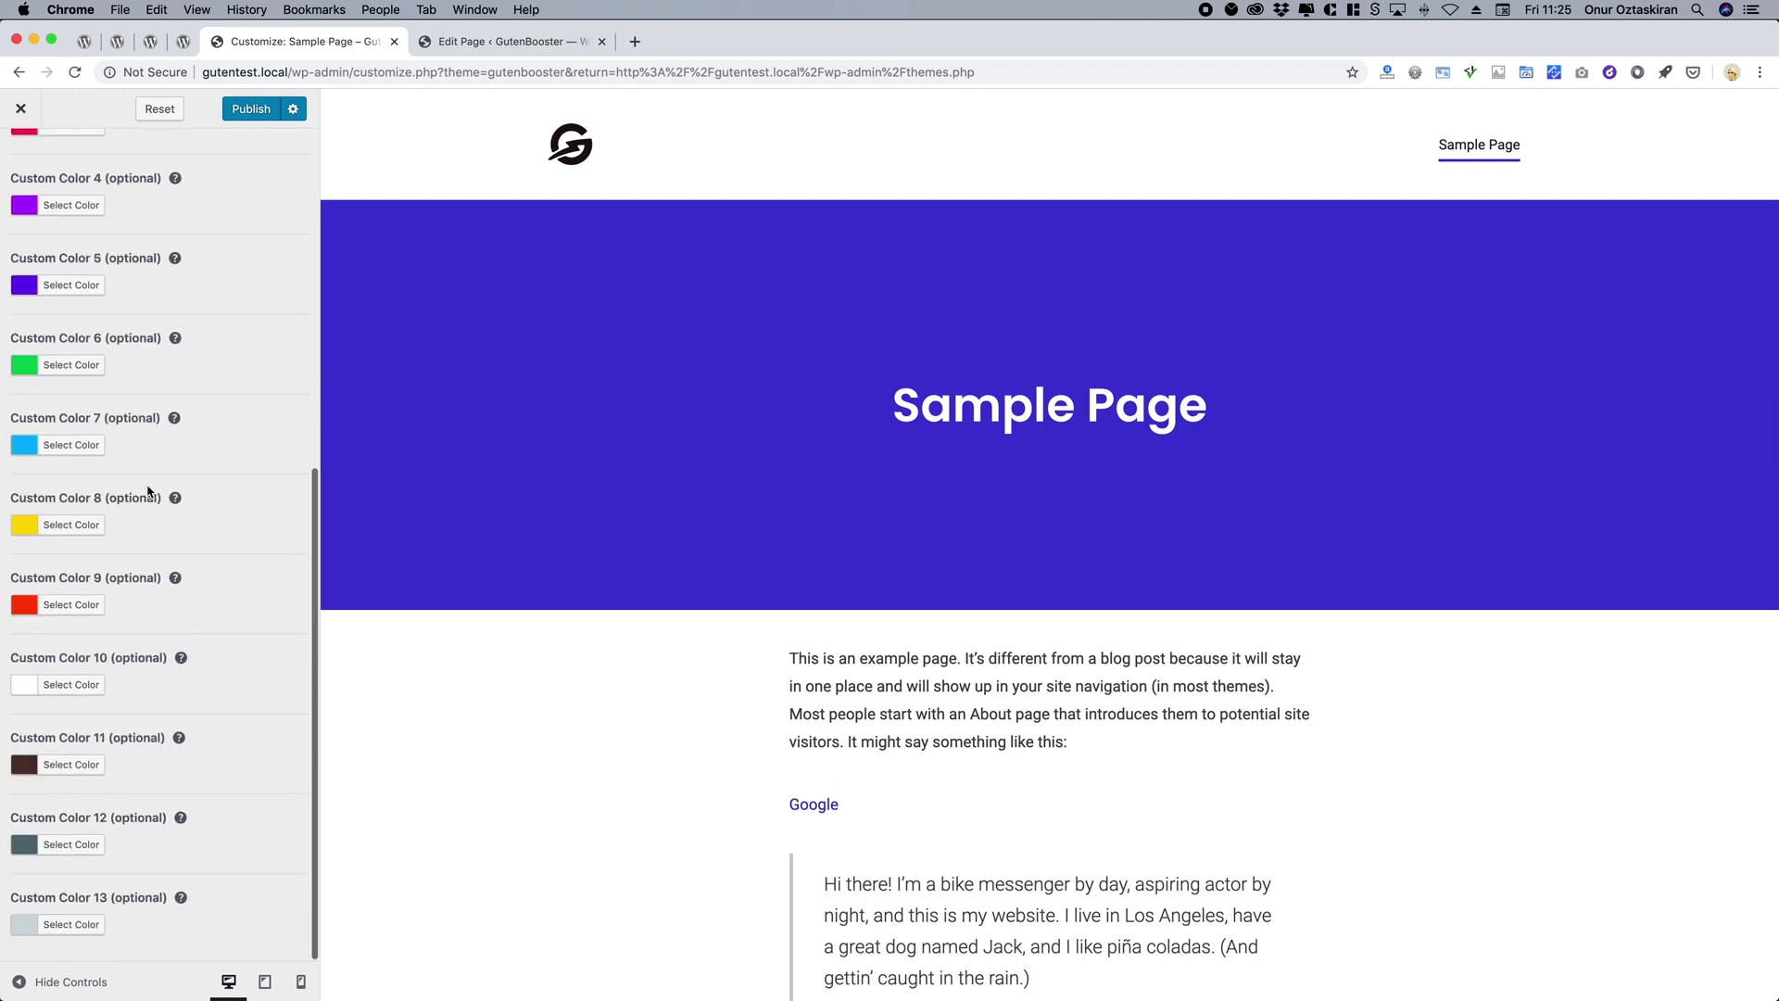
scroll(148, 491, up, 12)
scroll(148, 491, down, 10)
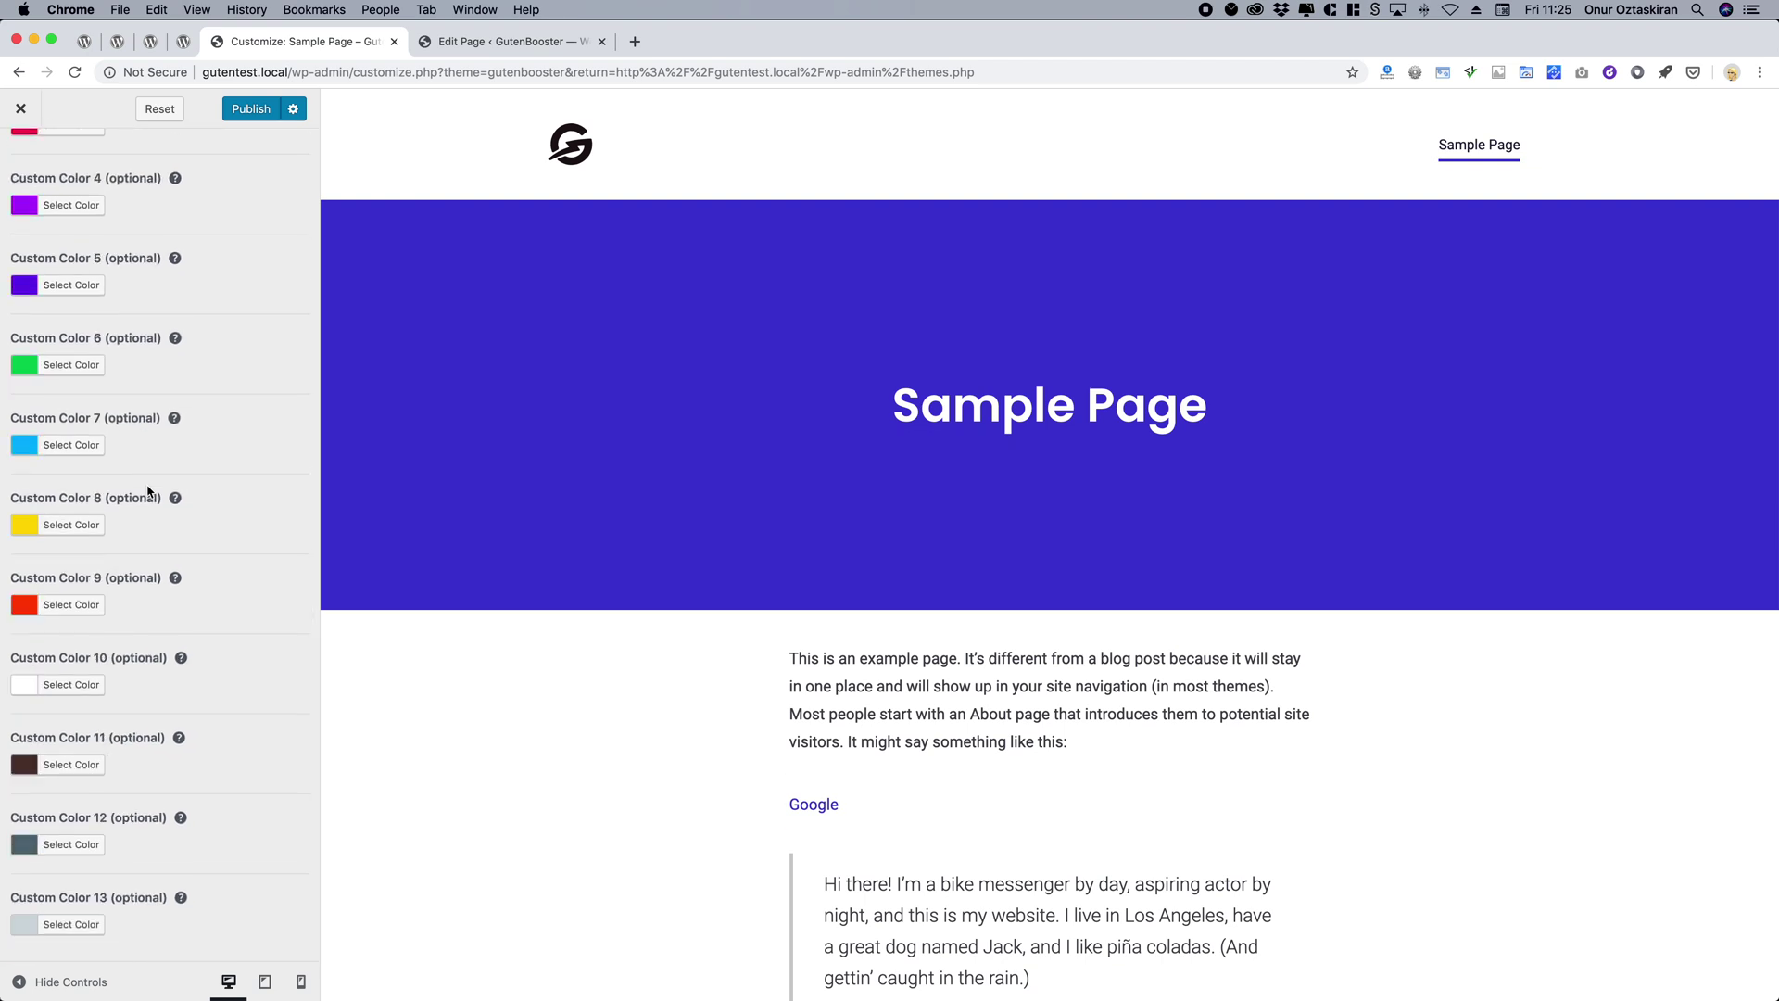
scroll(193, 488, up, 12)
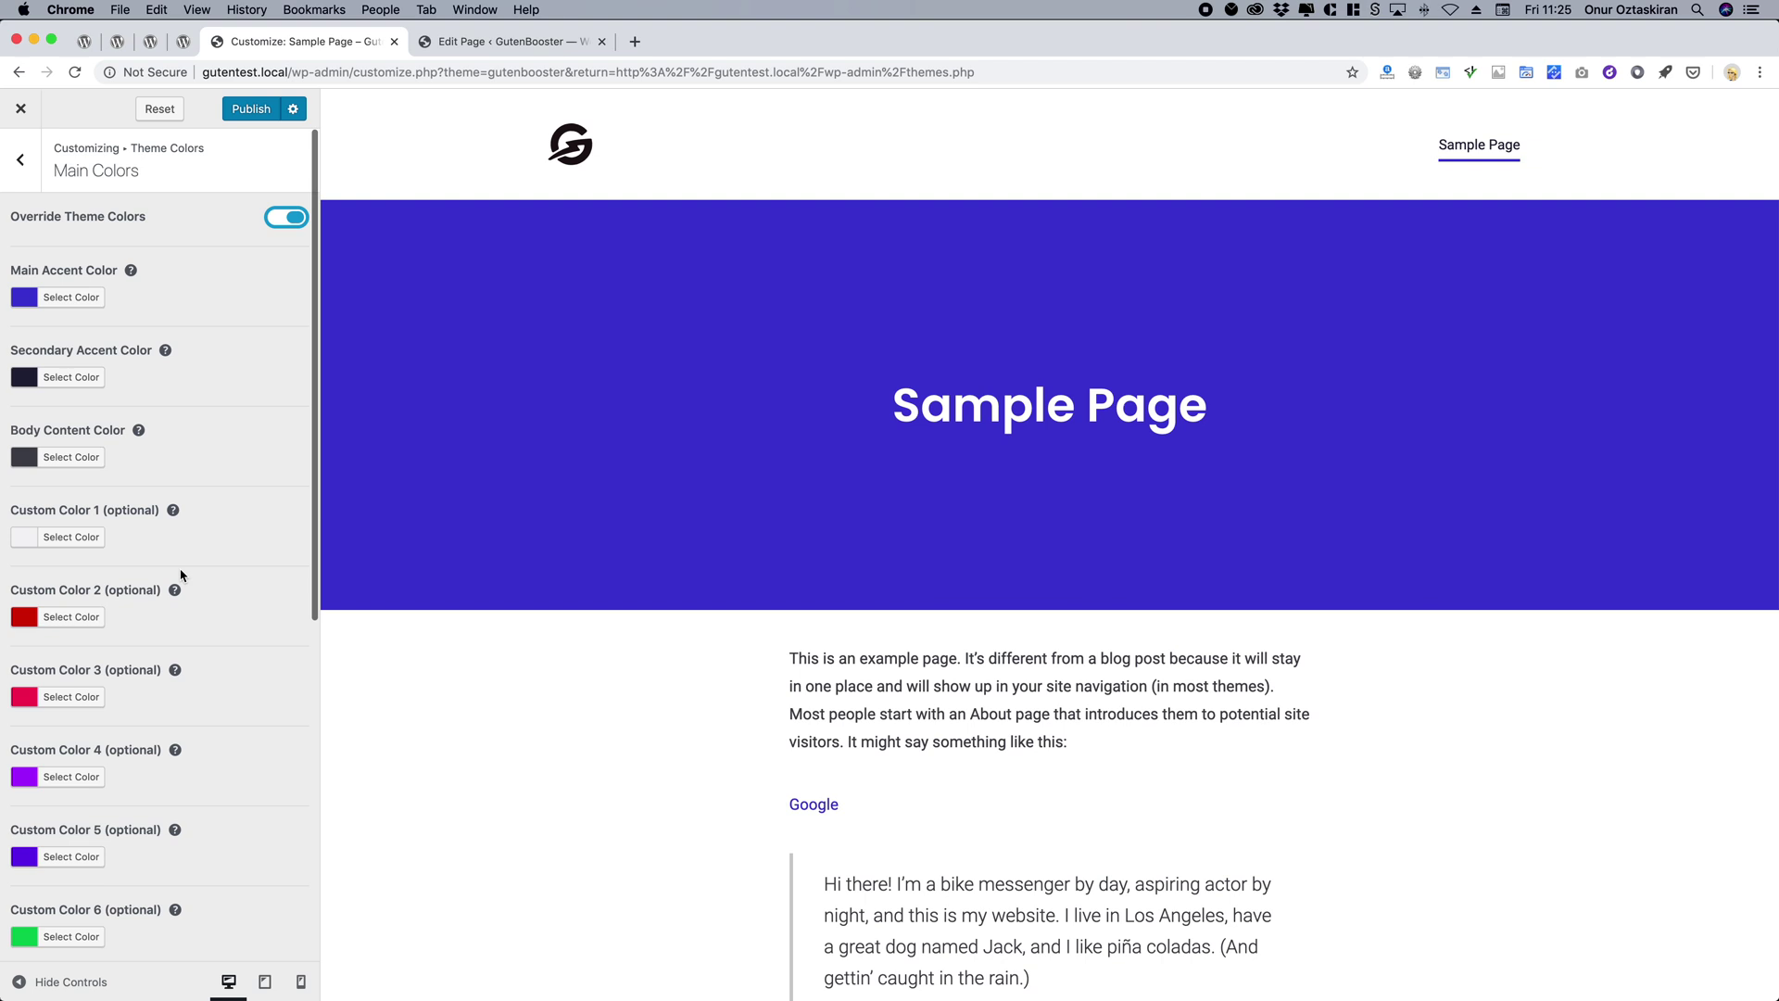
Compare the Google paragraph's color palette in the editor with the customizer's Main Colors, capturing a region screenshot of the first color settings.
click(491, 48)
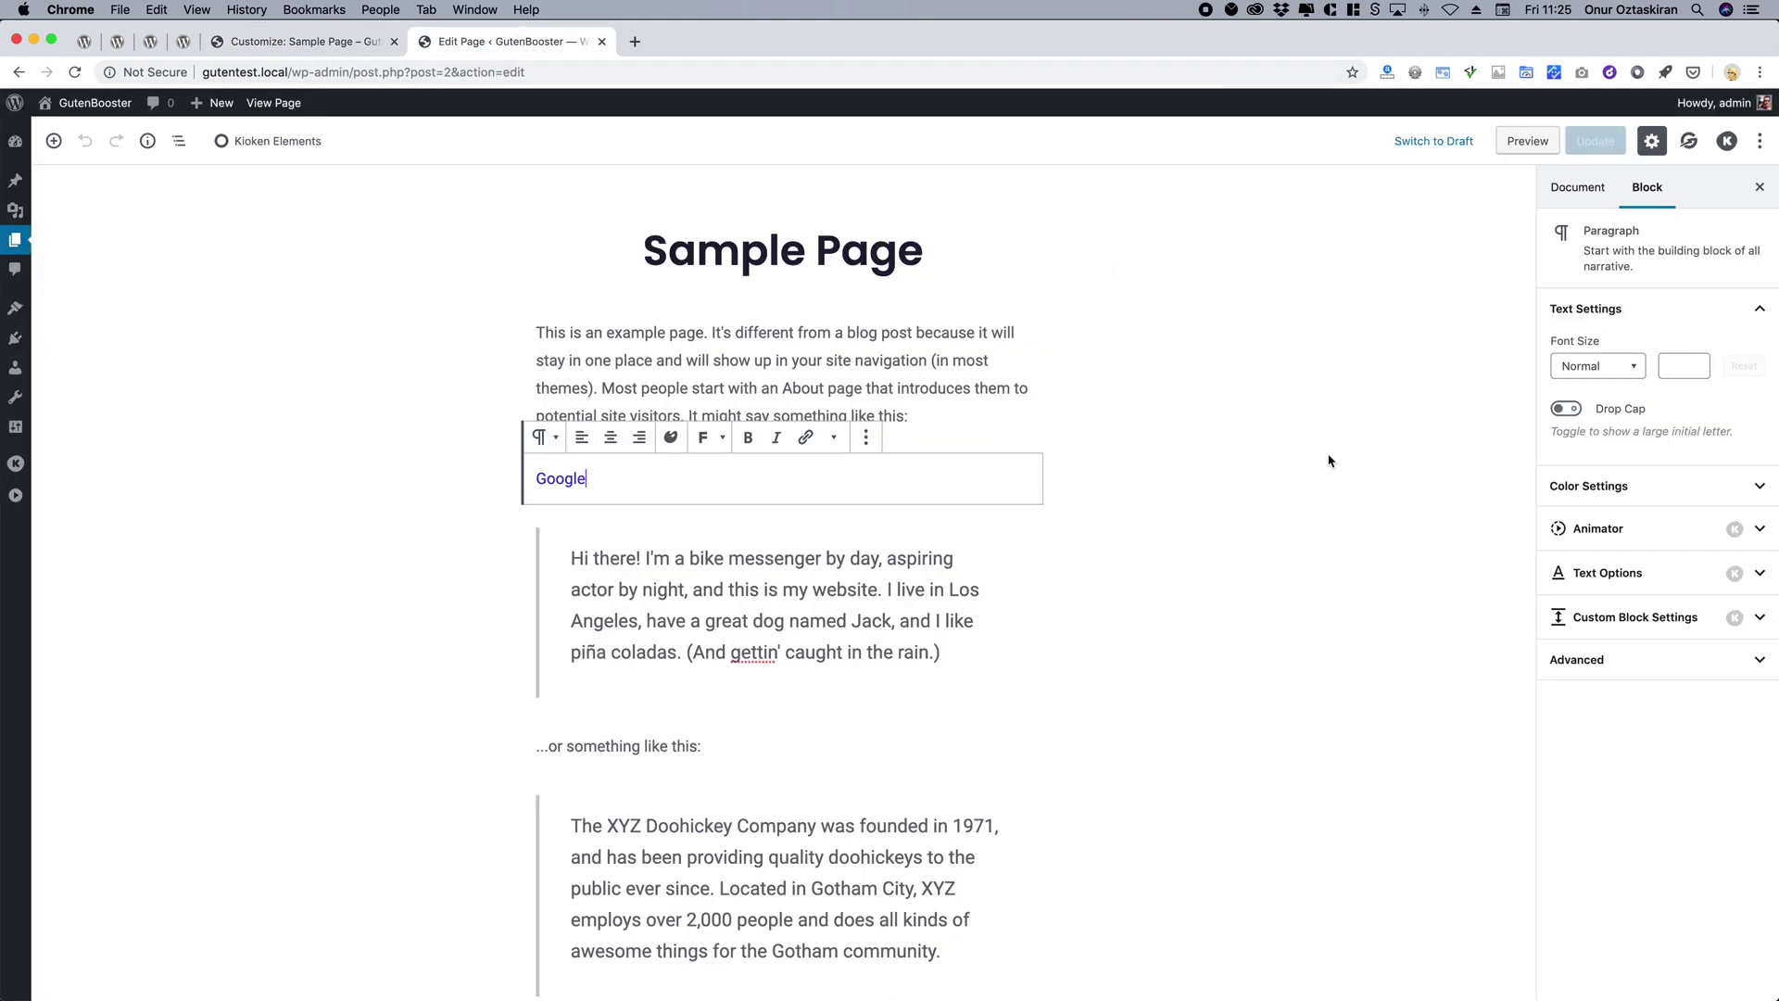
click(1566, 486)
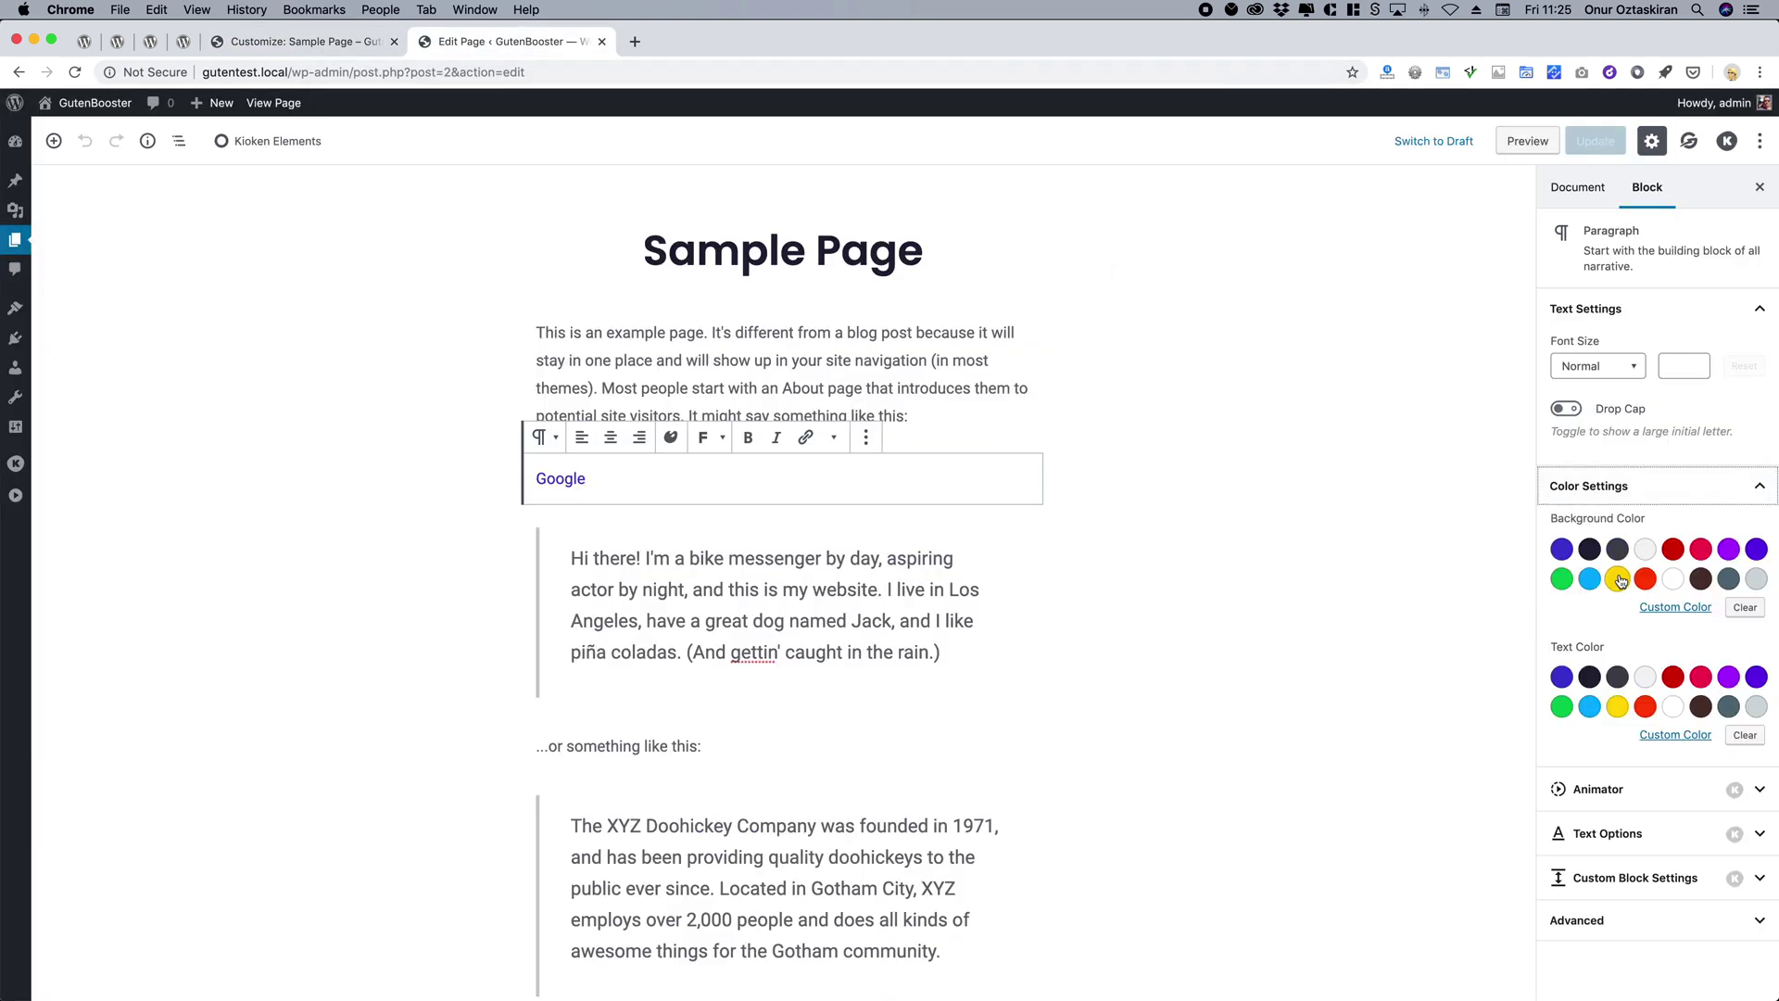
click(361, 52)
key(super+shift+4)
drag(219, 542, 12, 294)
click(471, 46)
Set the Main Accent Color to the purple swatch #8224e3 in the customizer and publish the change.
click(315, 47)
click(81, 295)
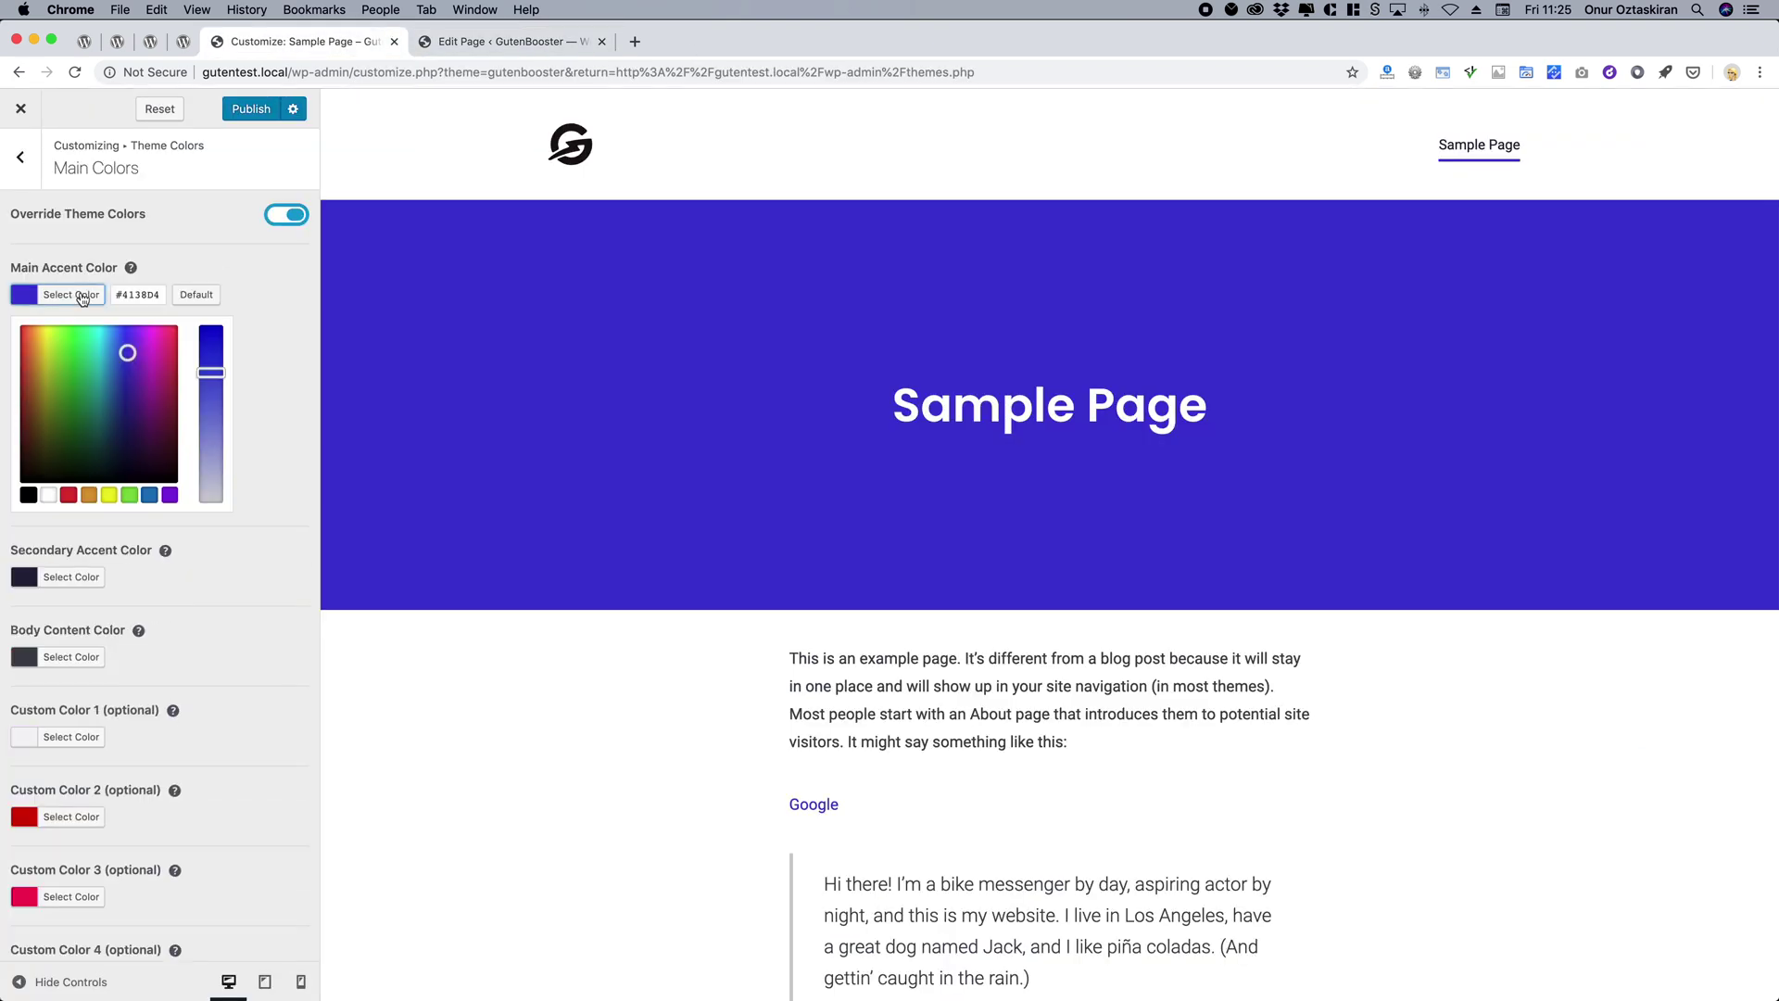
click(169, 495)
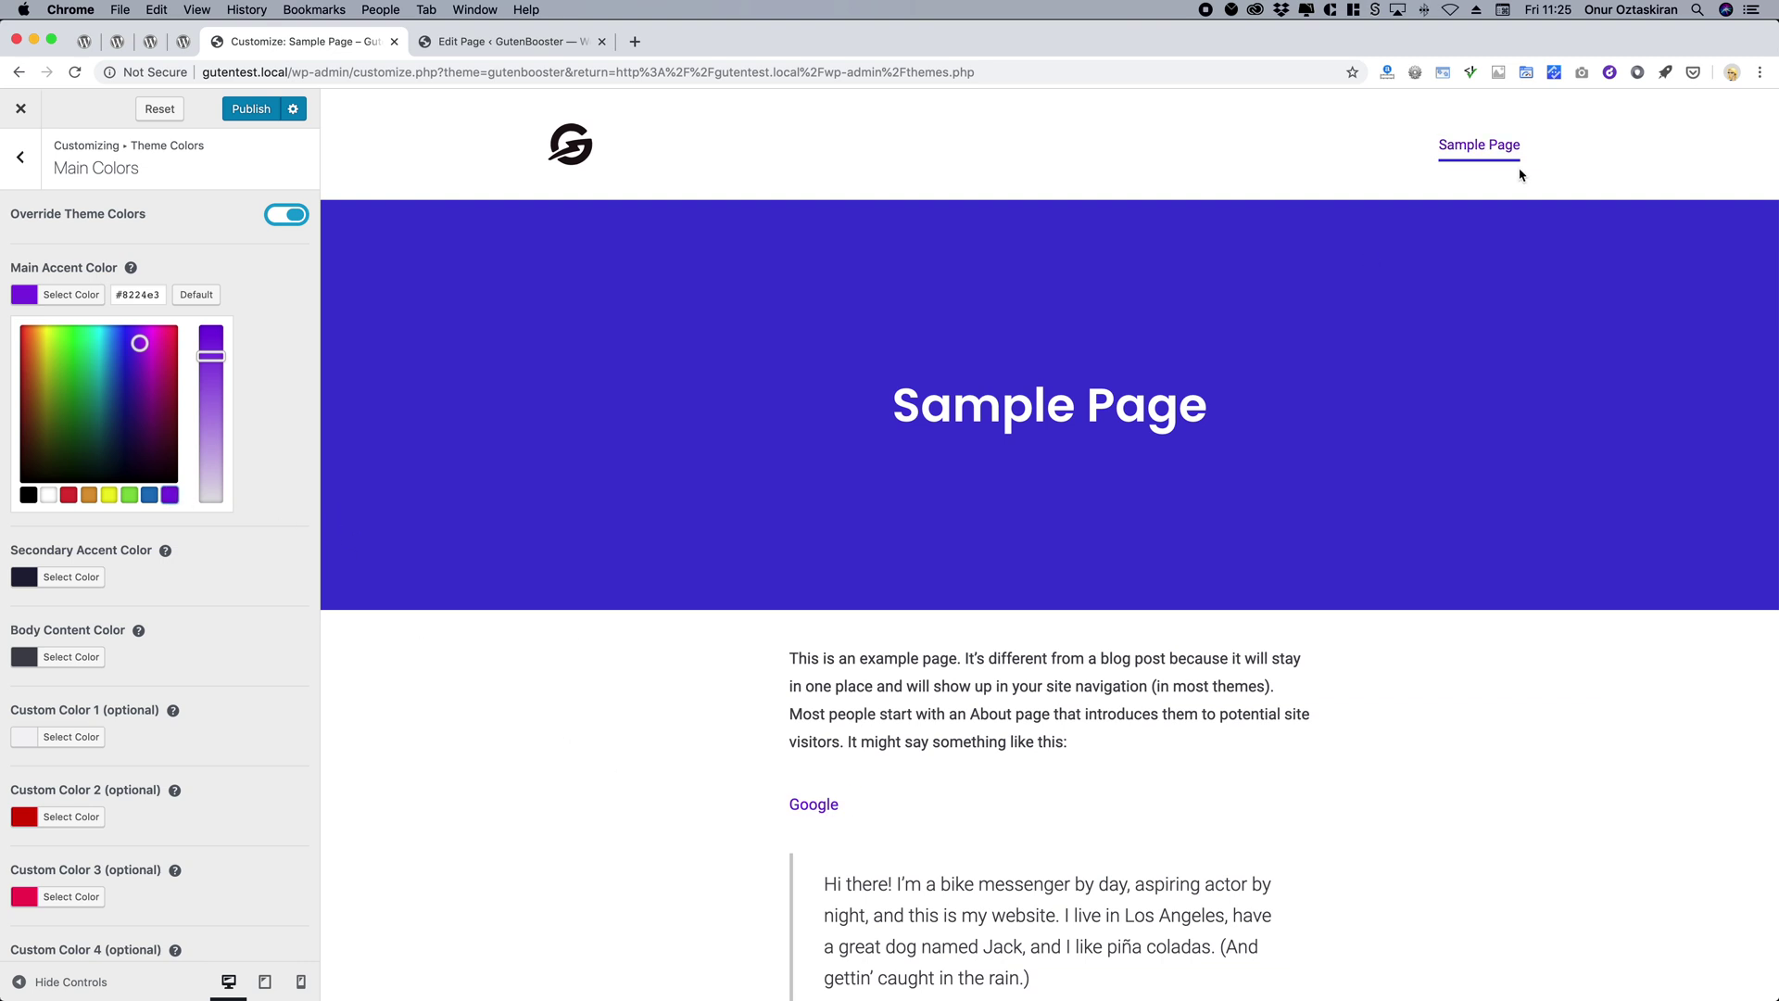
click(251, 109)
Check the accent color on the Google link and in the first paragraph's Color Settings in the page editor.
click(463, 43)
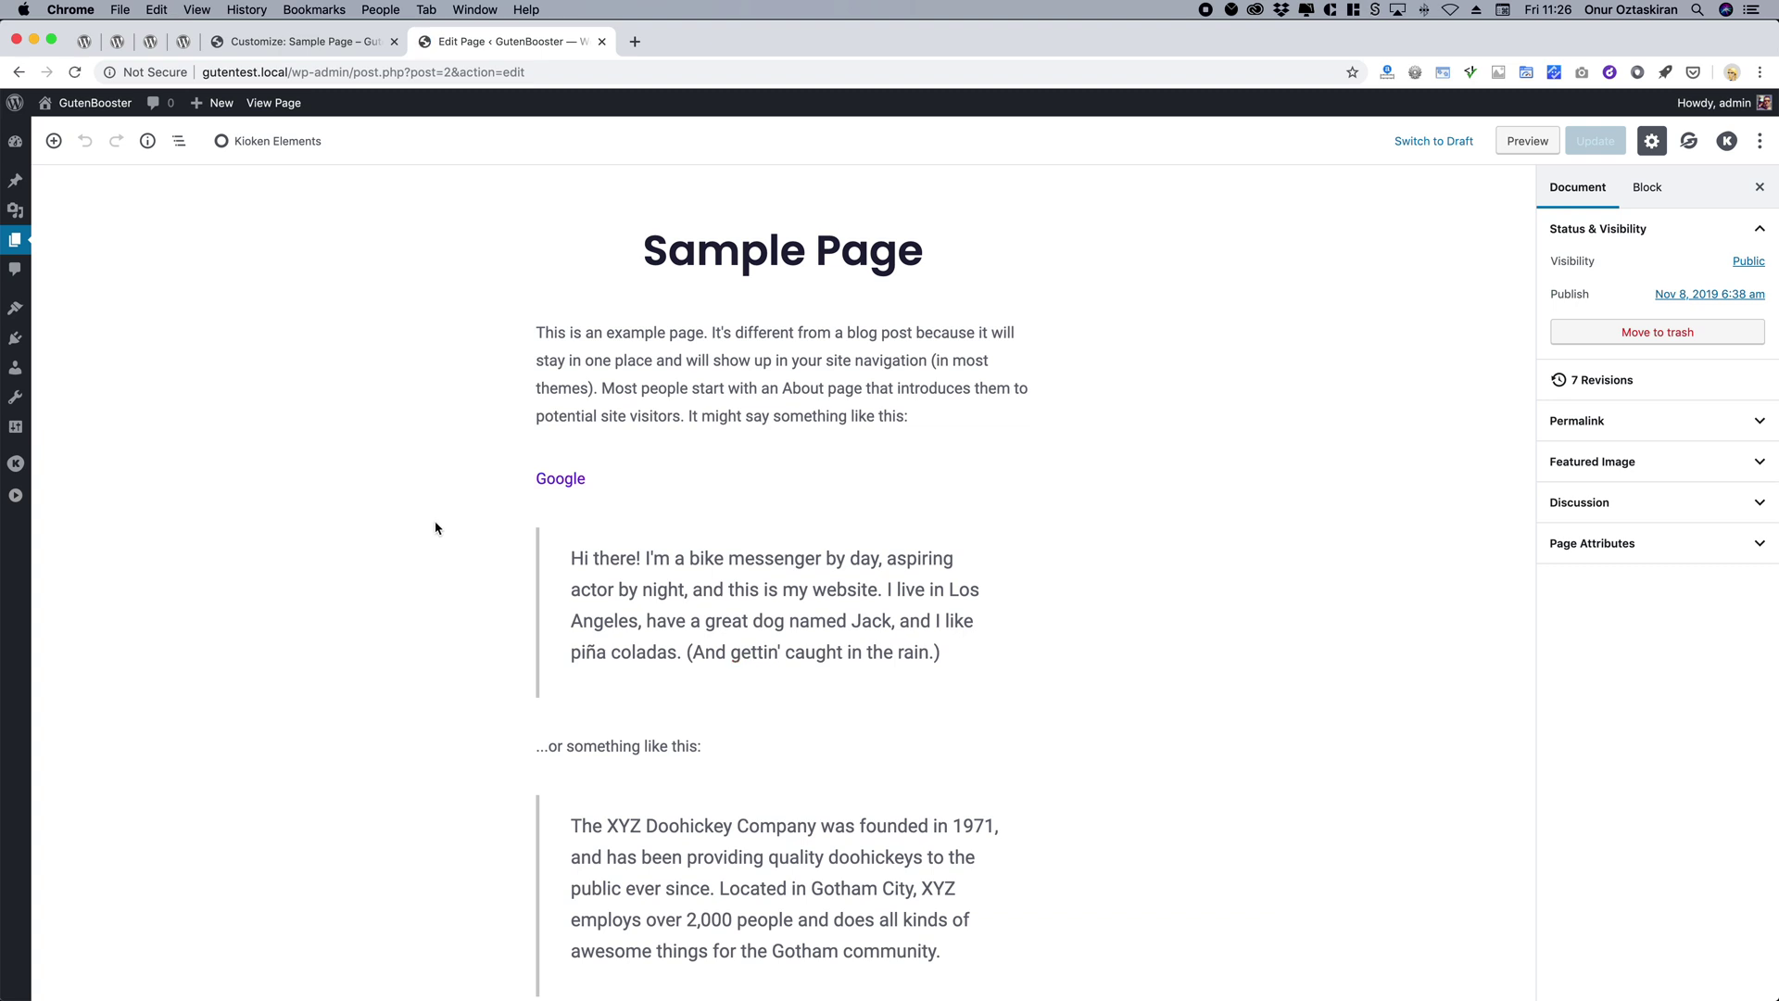
click(810, 480)
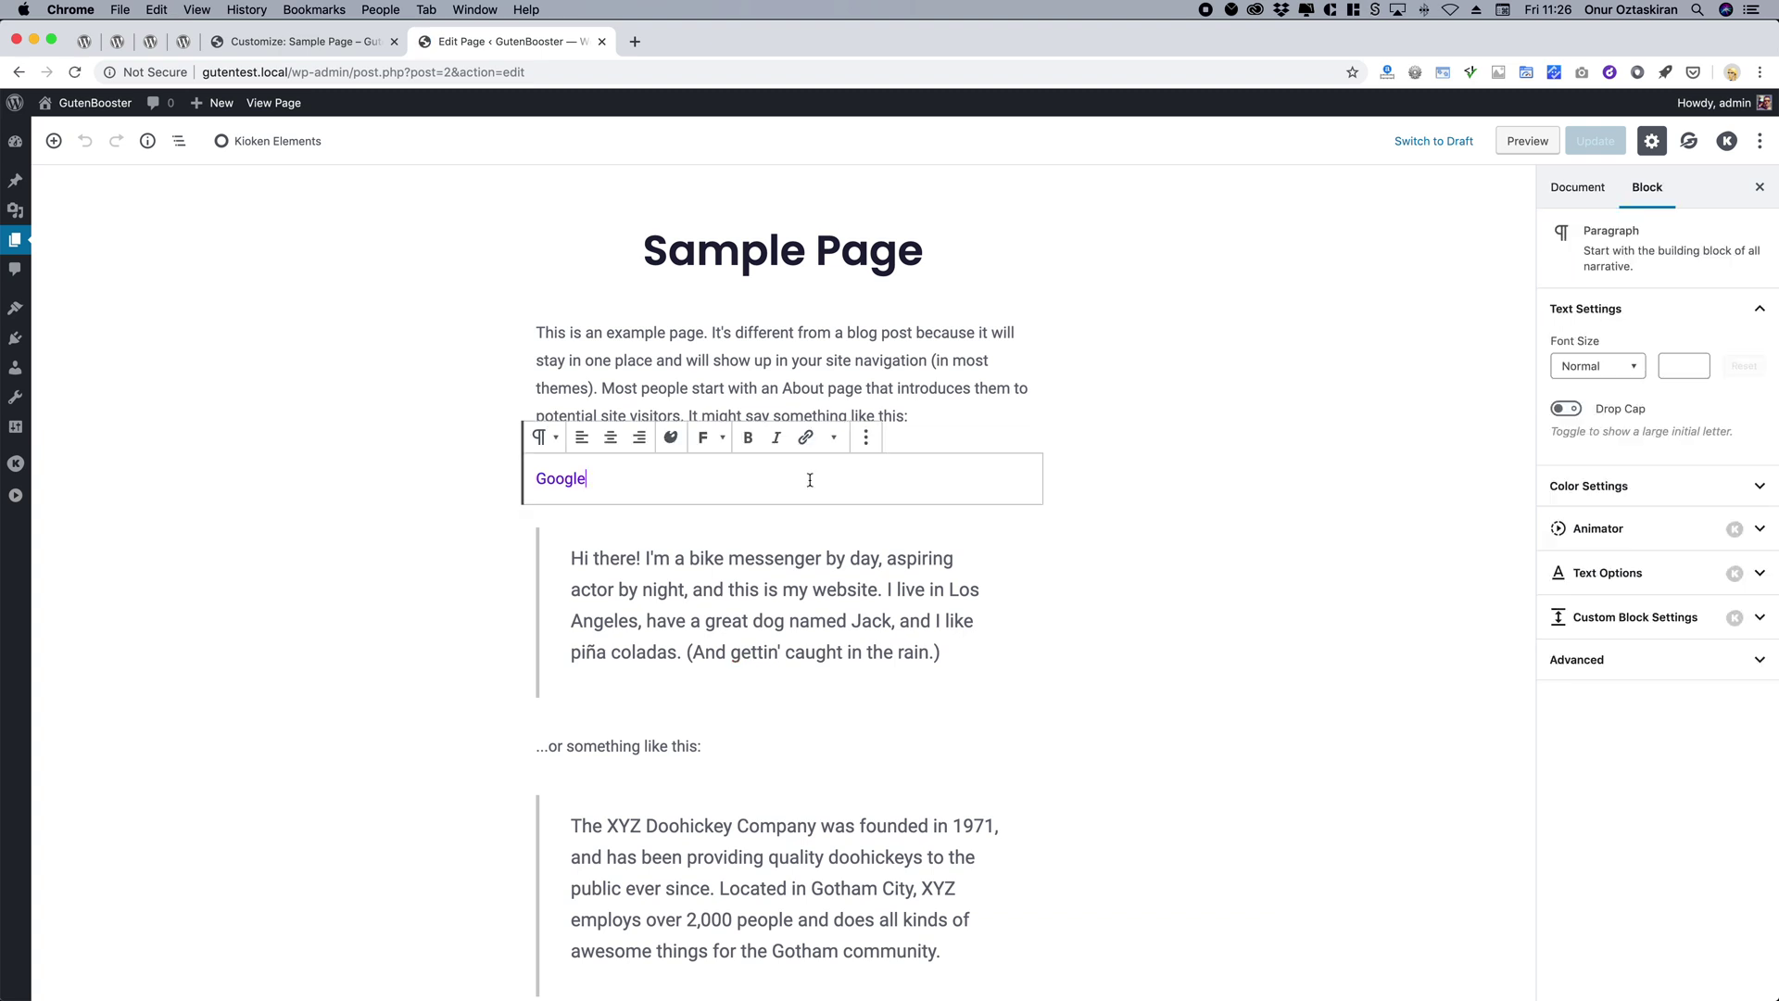
click(393, 427)
click(547, 480)
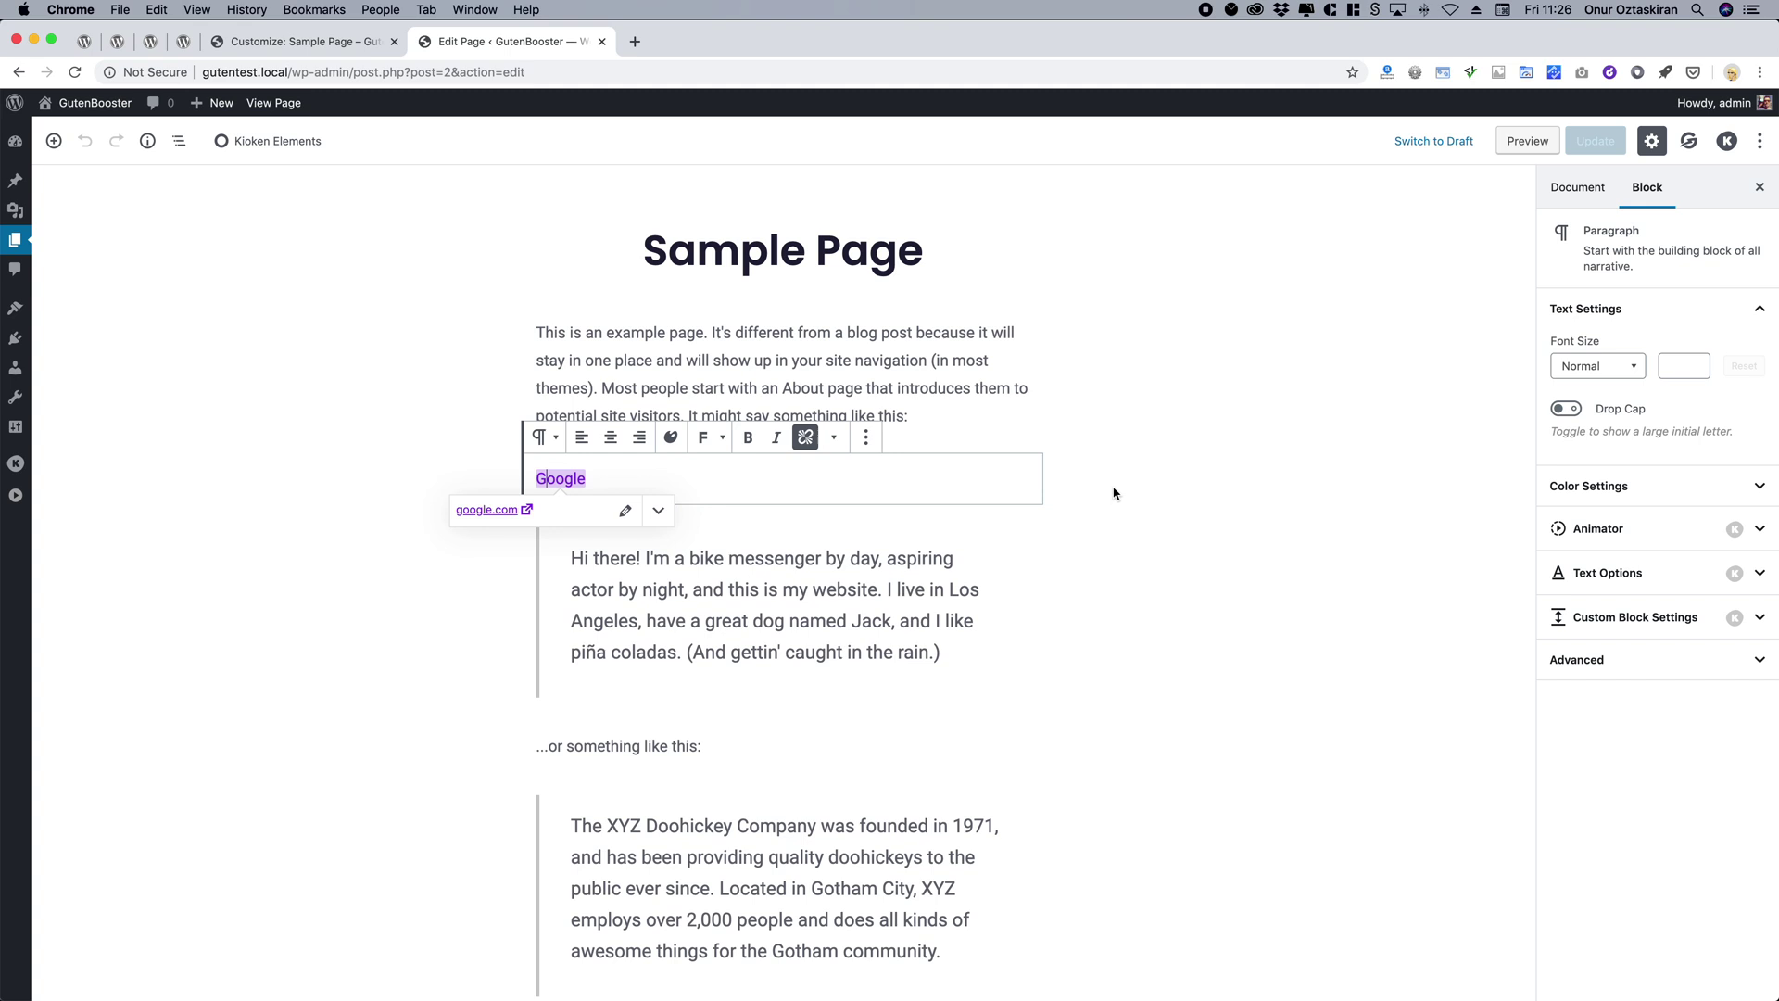
click(1017, 391)
click(1594, 486)
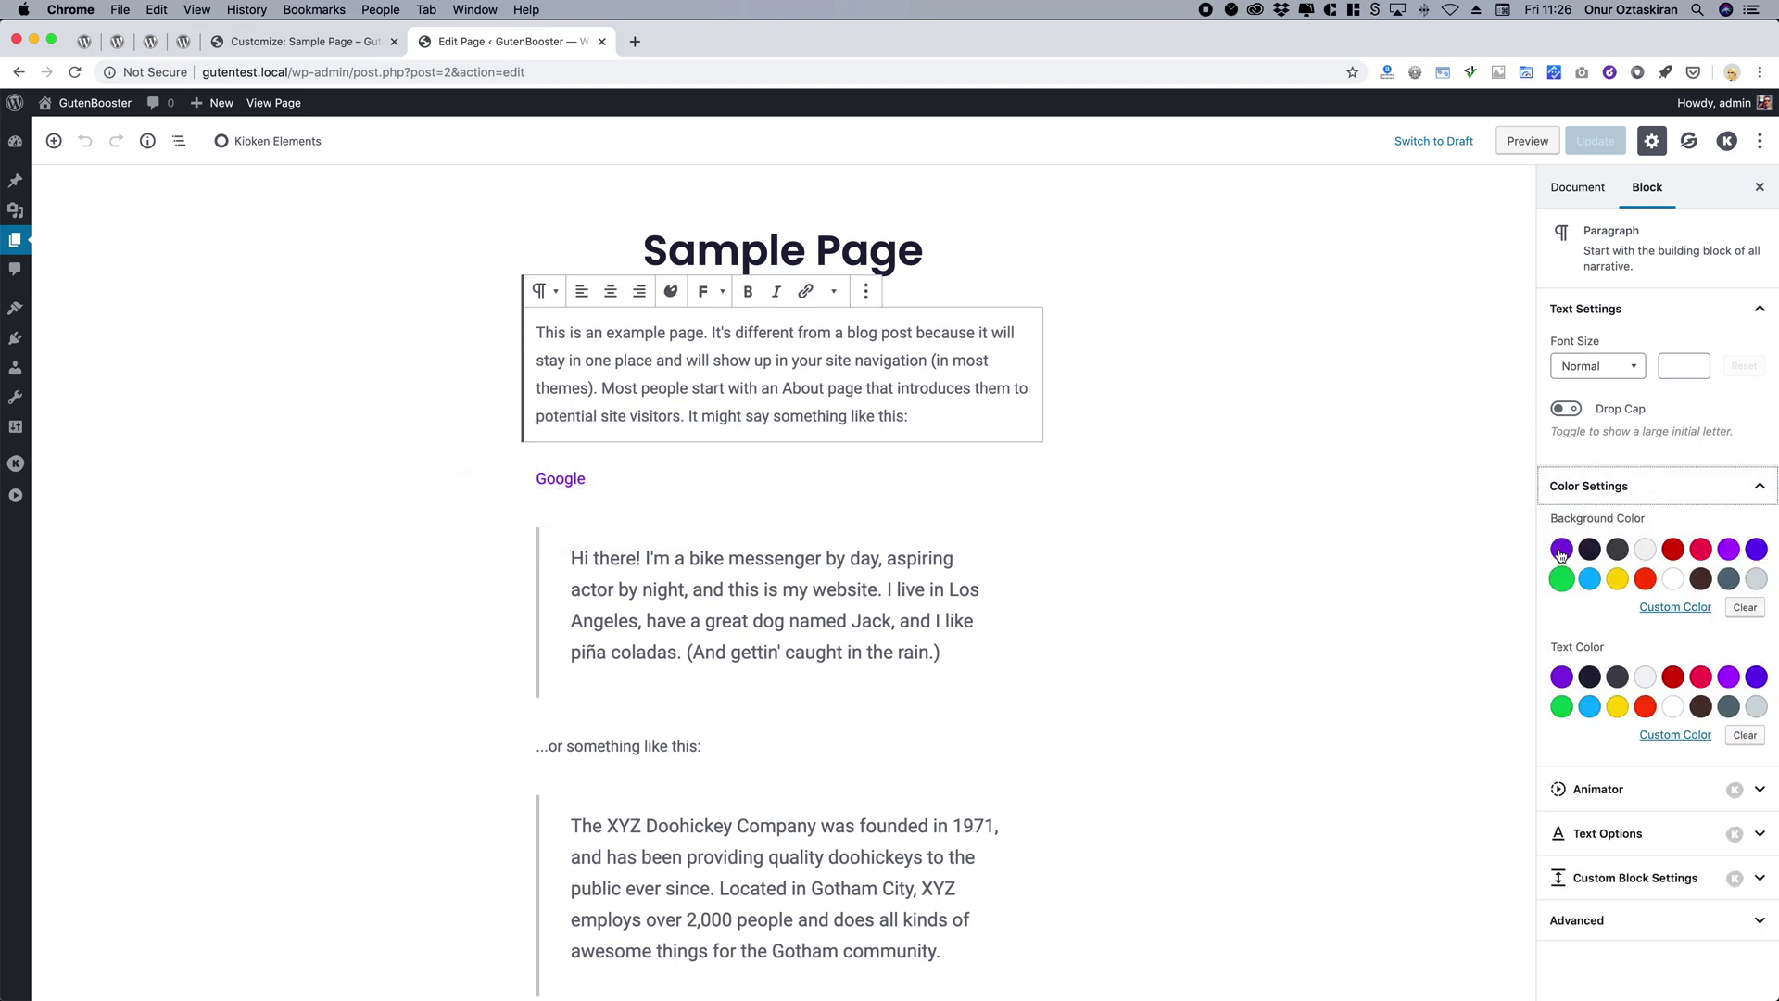
Set Custom Color 7 to the orange swatch #dd9933 in the customizer's Main Colors.
click(285, 37)
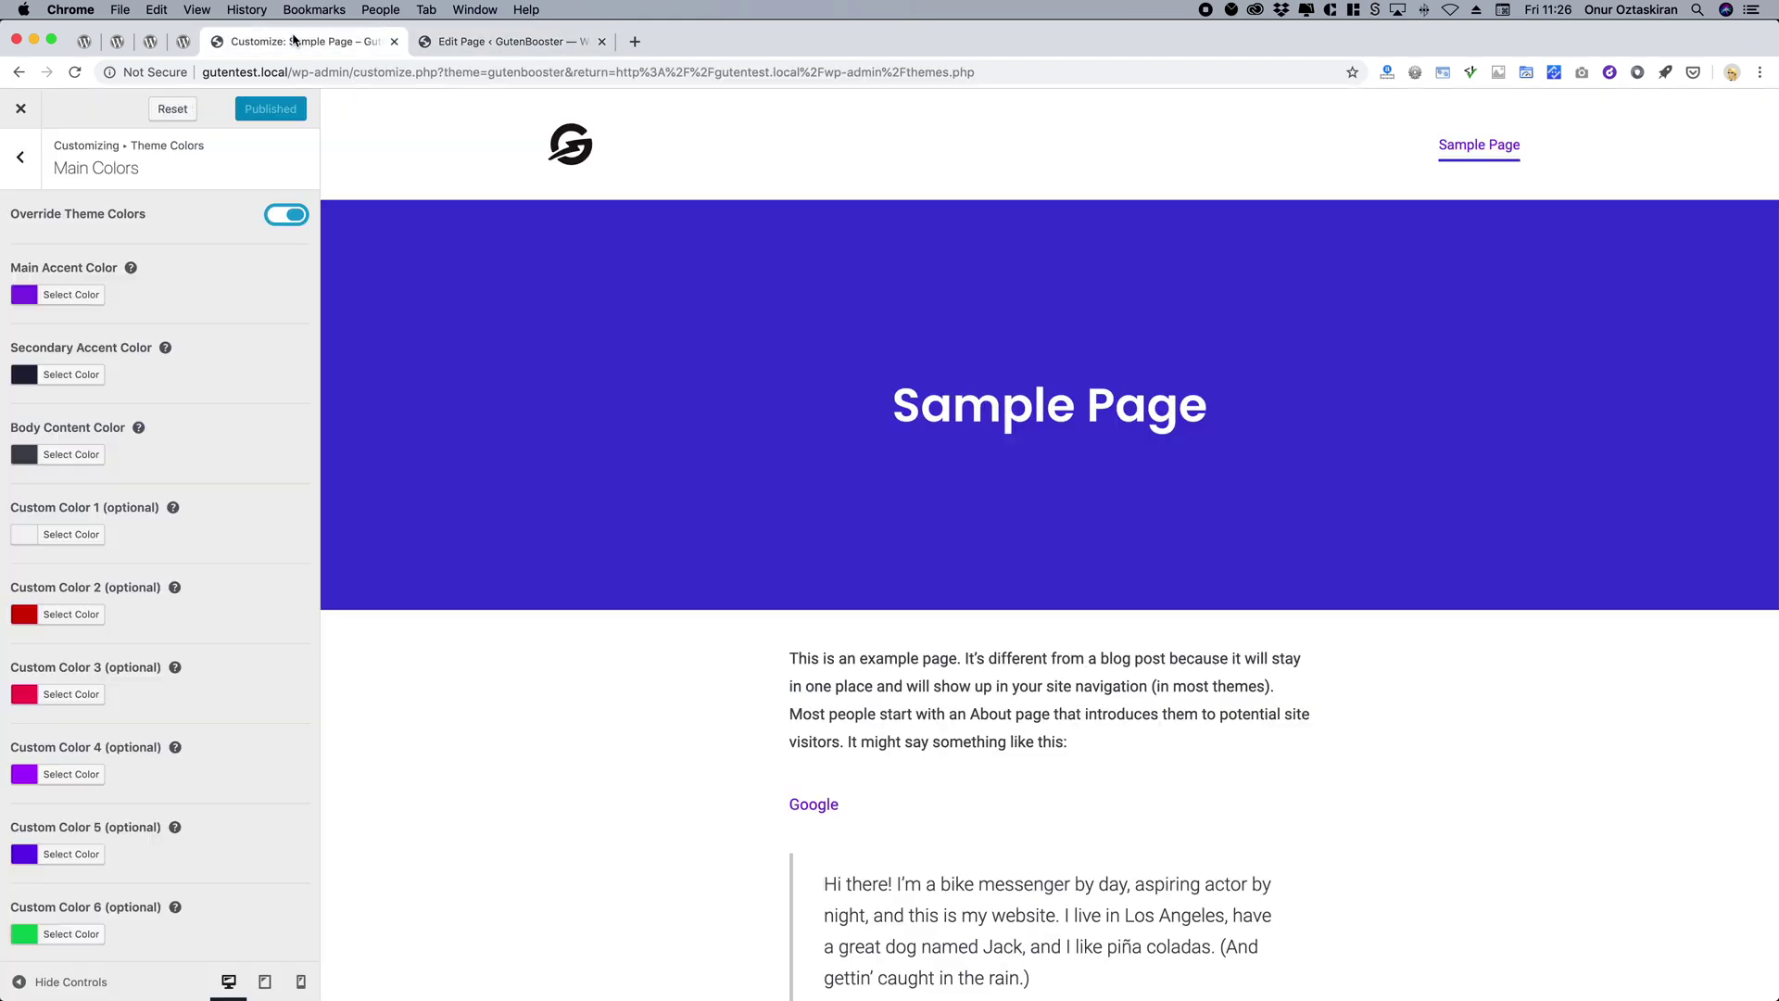
scroll(158, 399, down, 6)
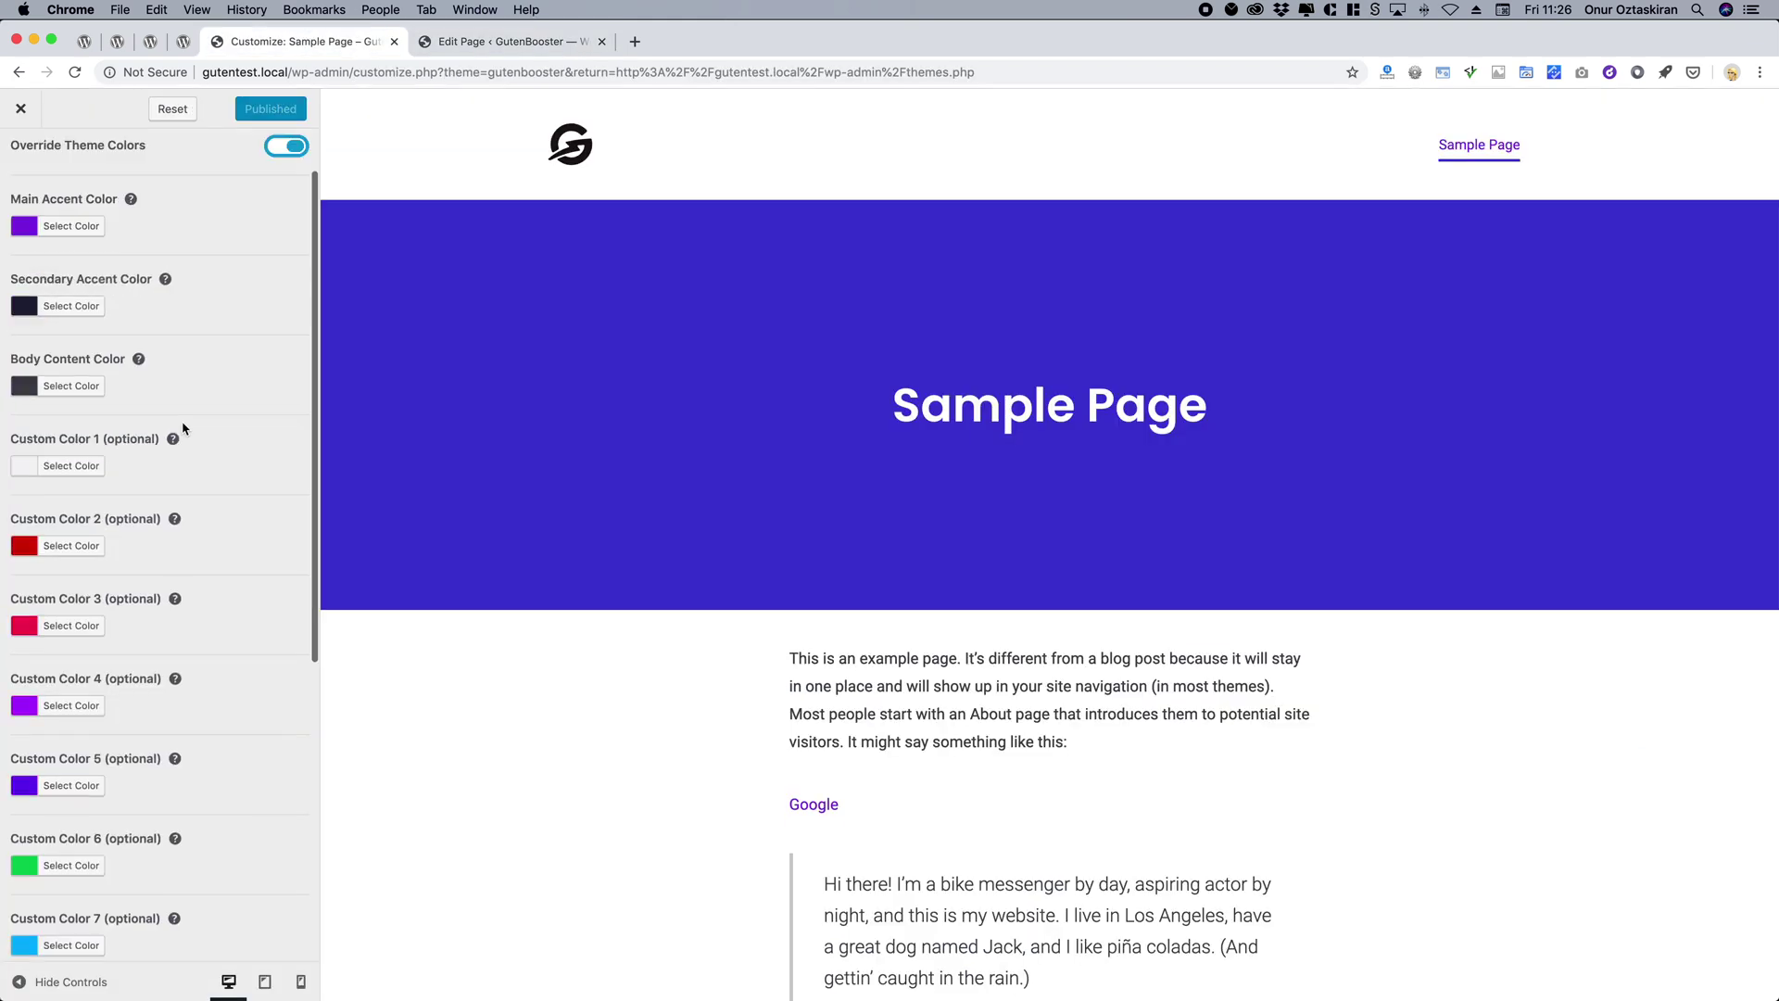
click(65, 454)
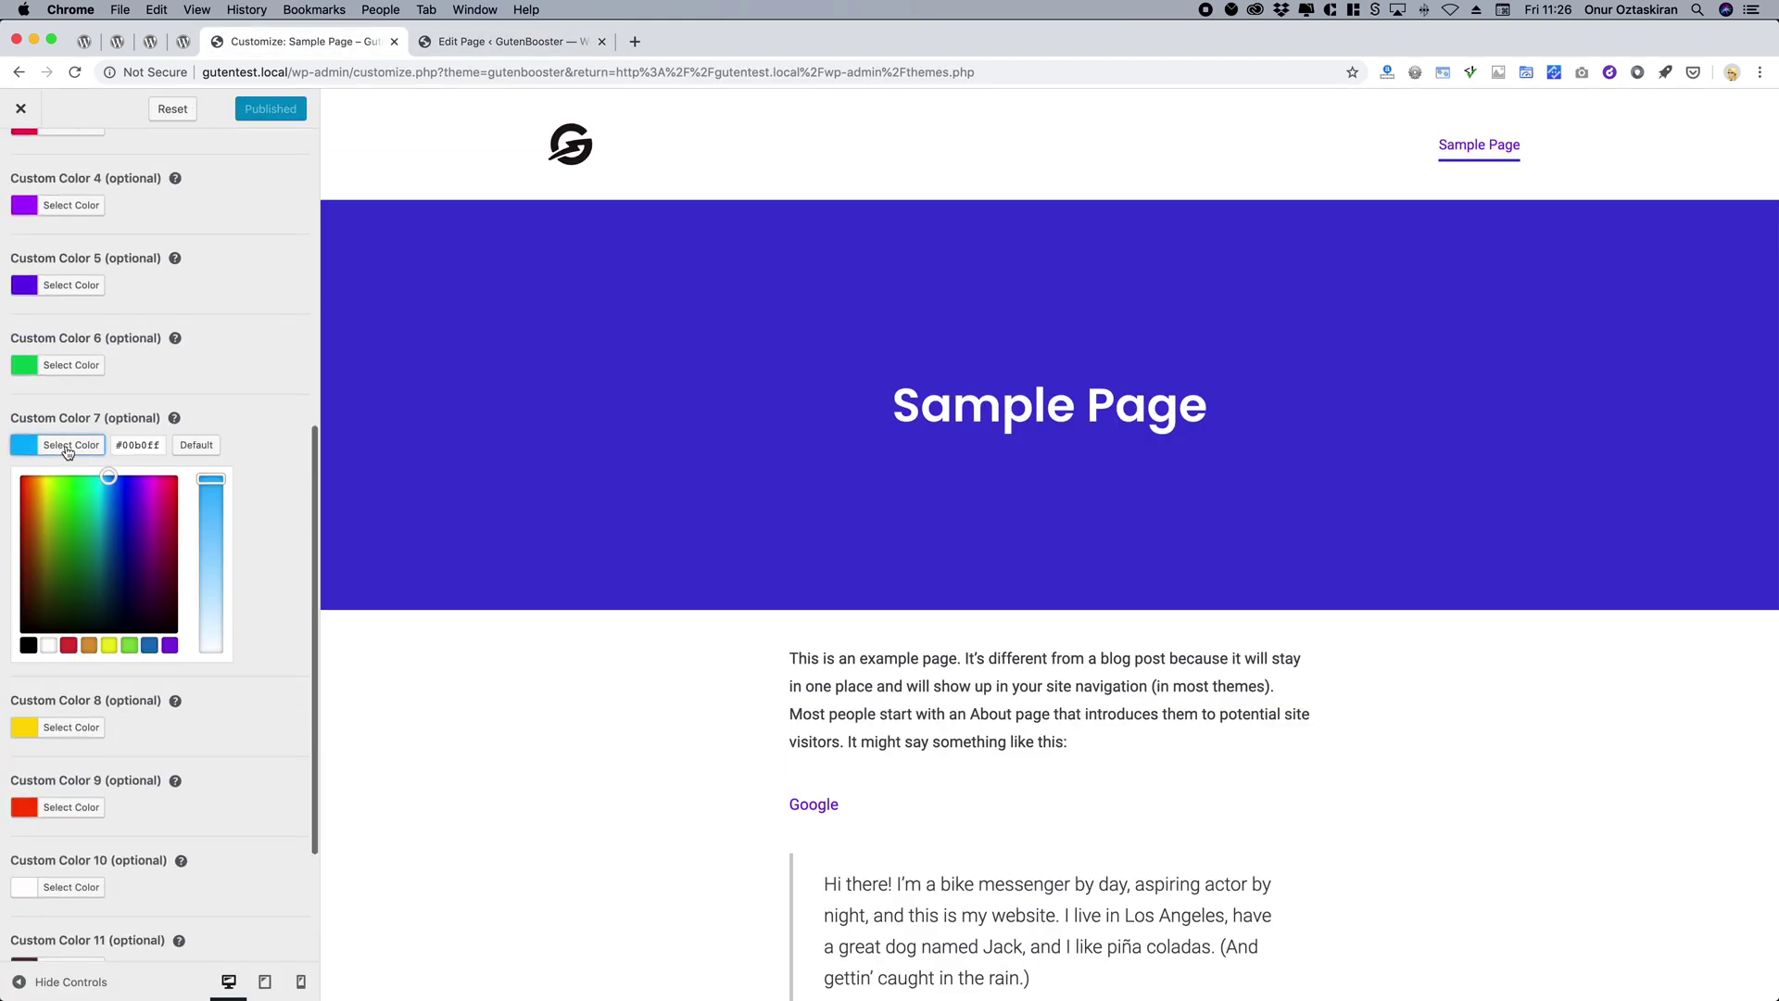
click(90, 647)
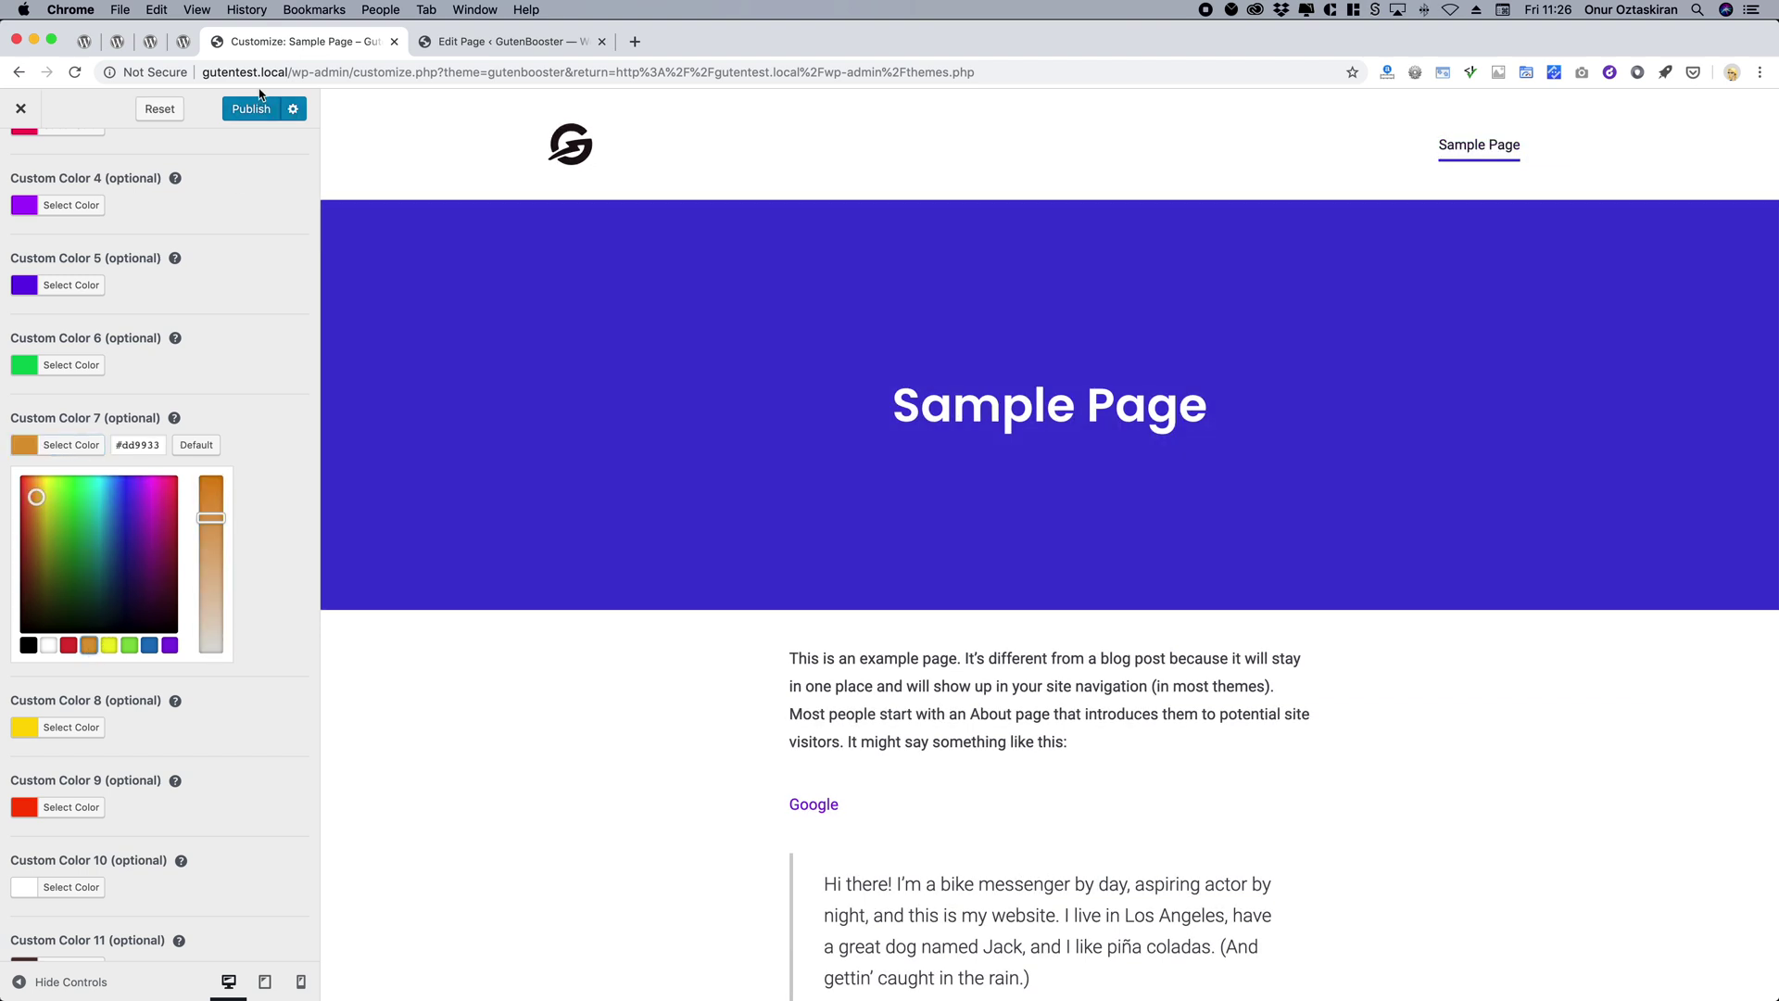
Publish the Custom Color 7 change and check the swatch in the first paragraph's Color Settings in the page editor.
click(249, 113)
click(505, 42)
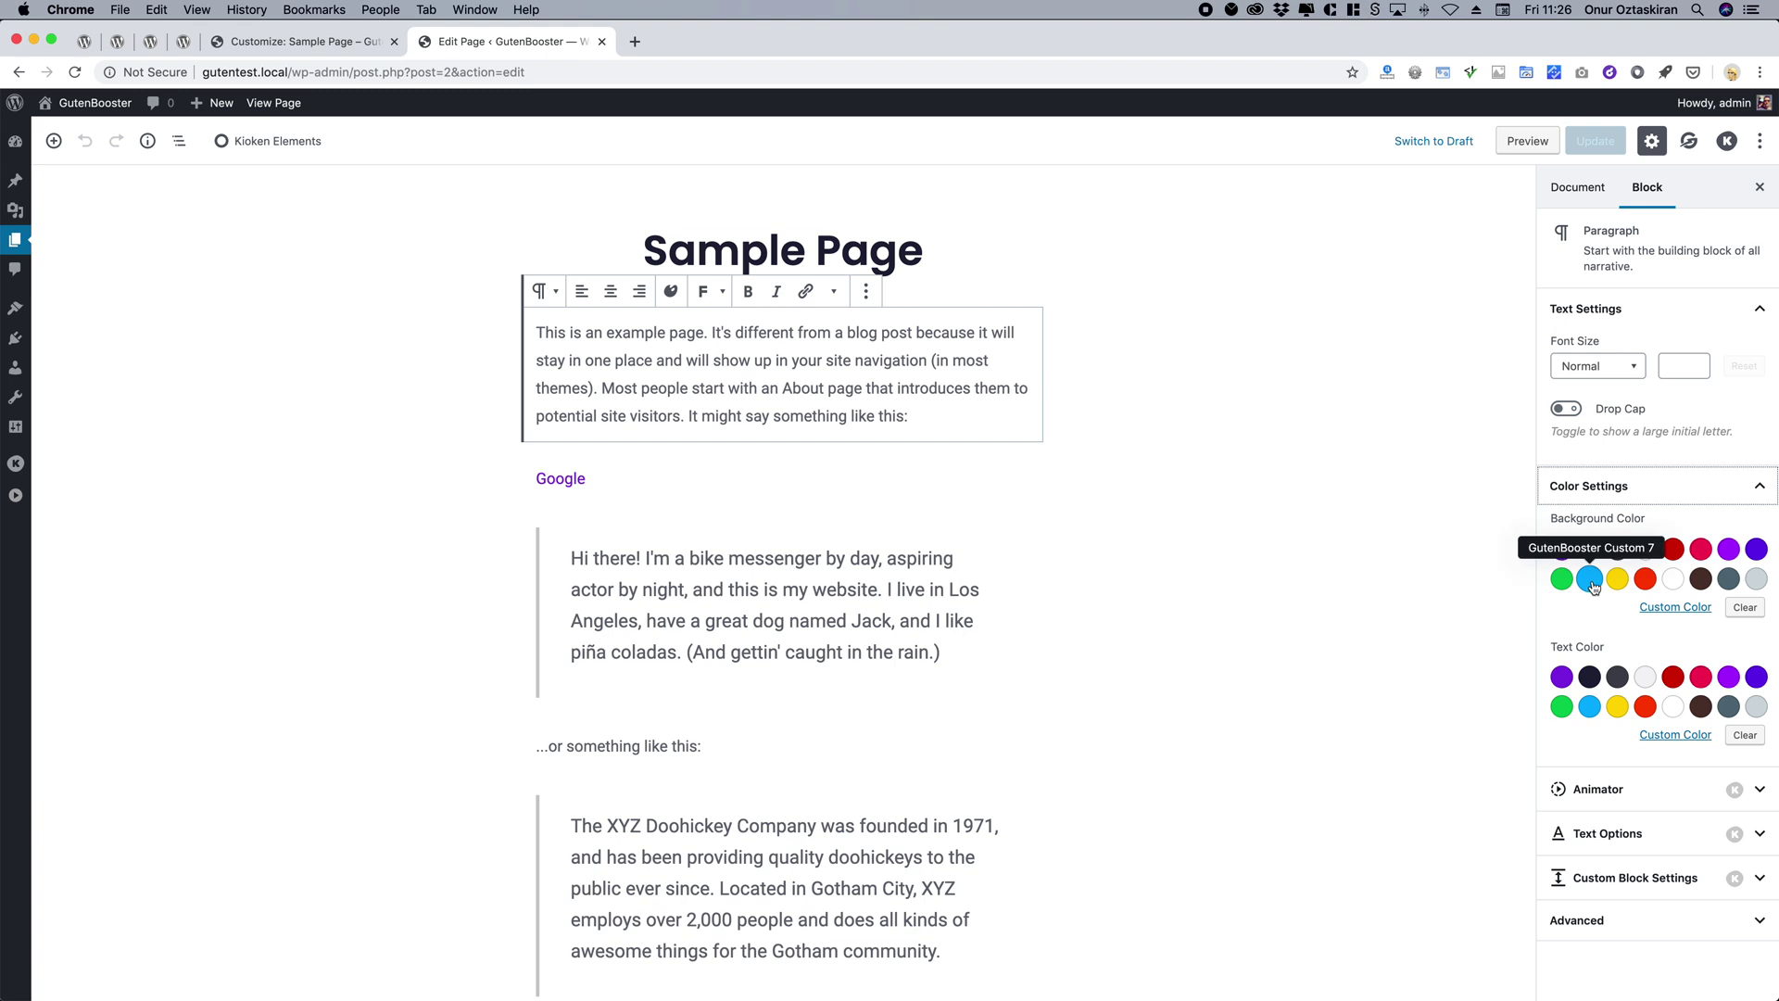
click(1531, 549)
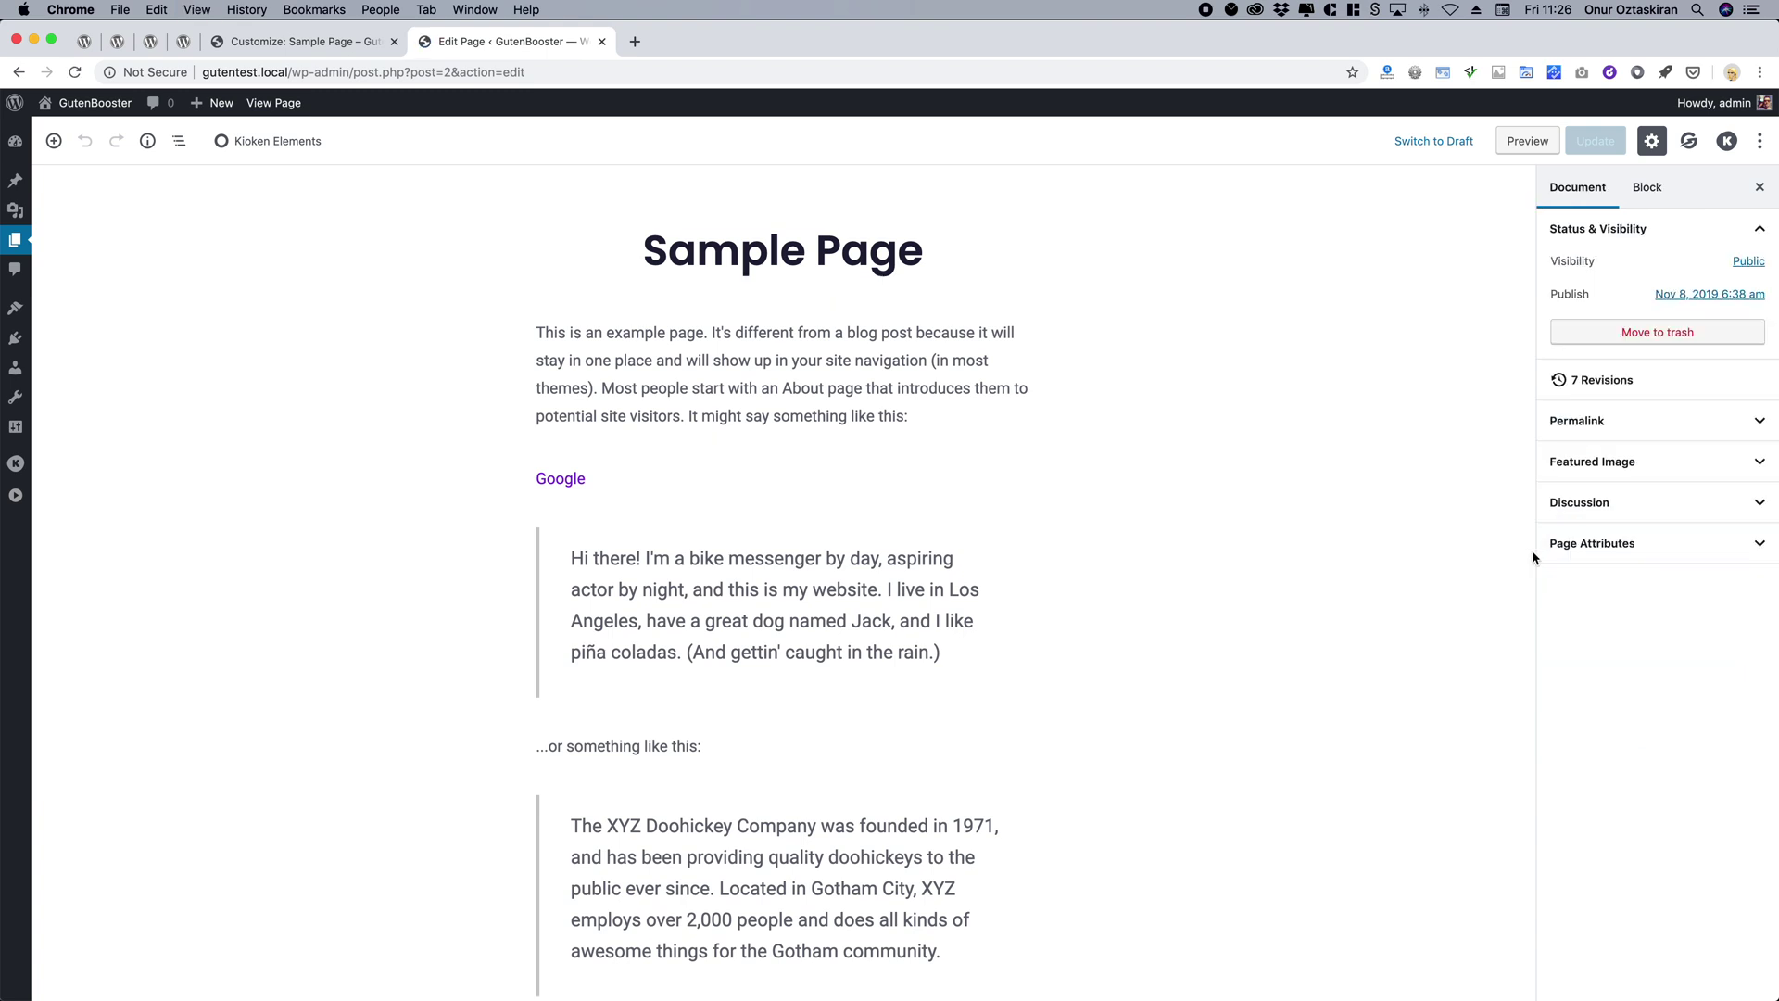
click(956, 387)
click(1640, 488)
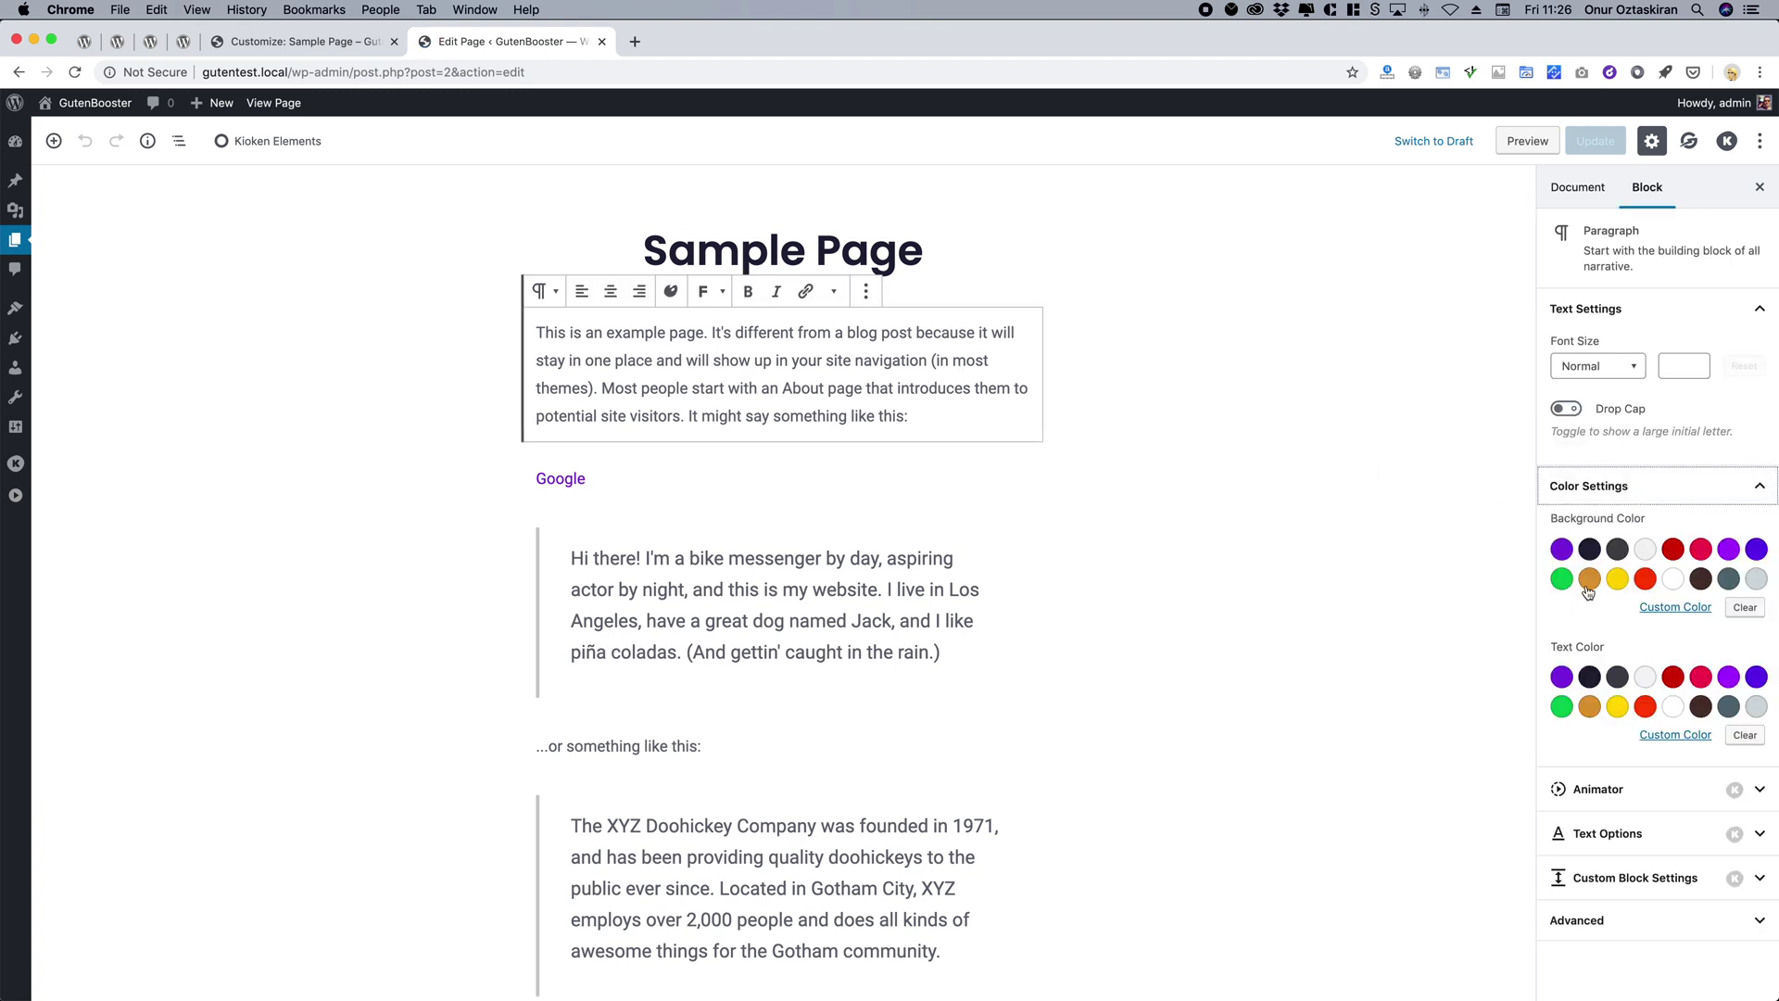
In the customizer's General Typography settings, set the body font to Lora with a 20 px font size and line height 2.
click(350, 44)
scroll(253, 298, up, 6)
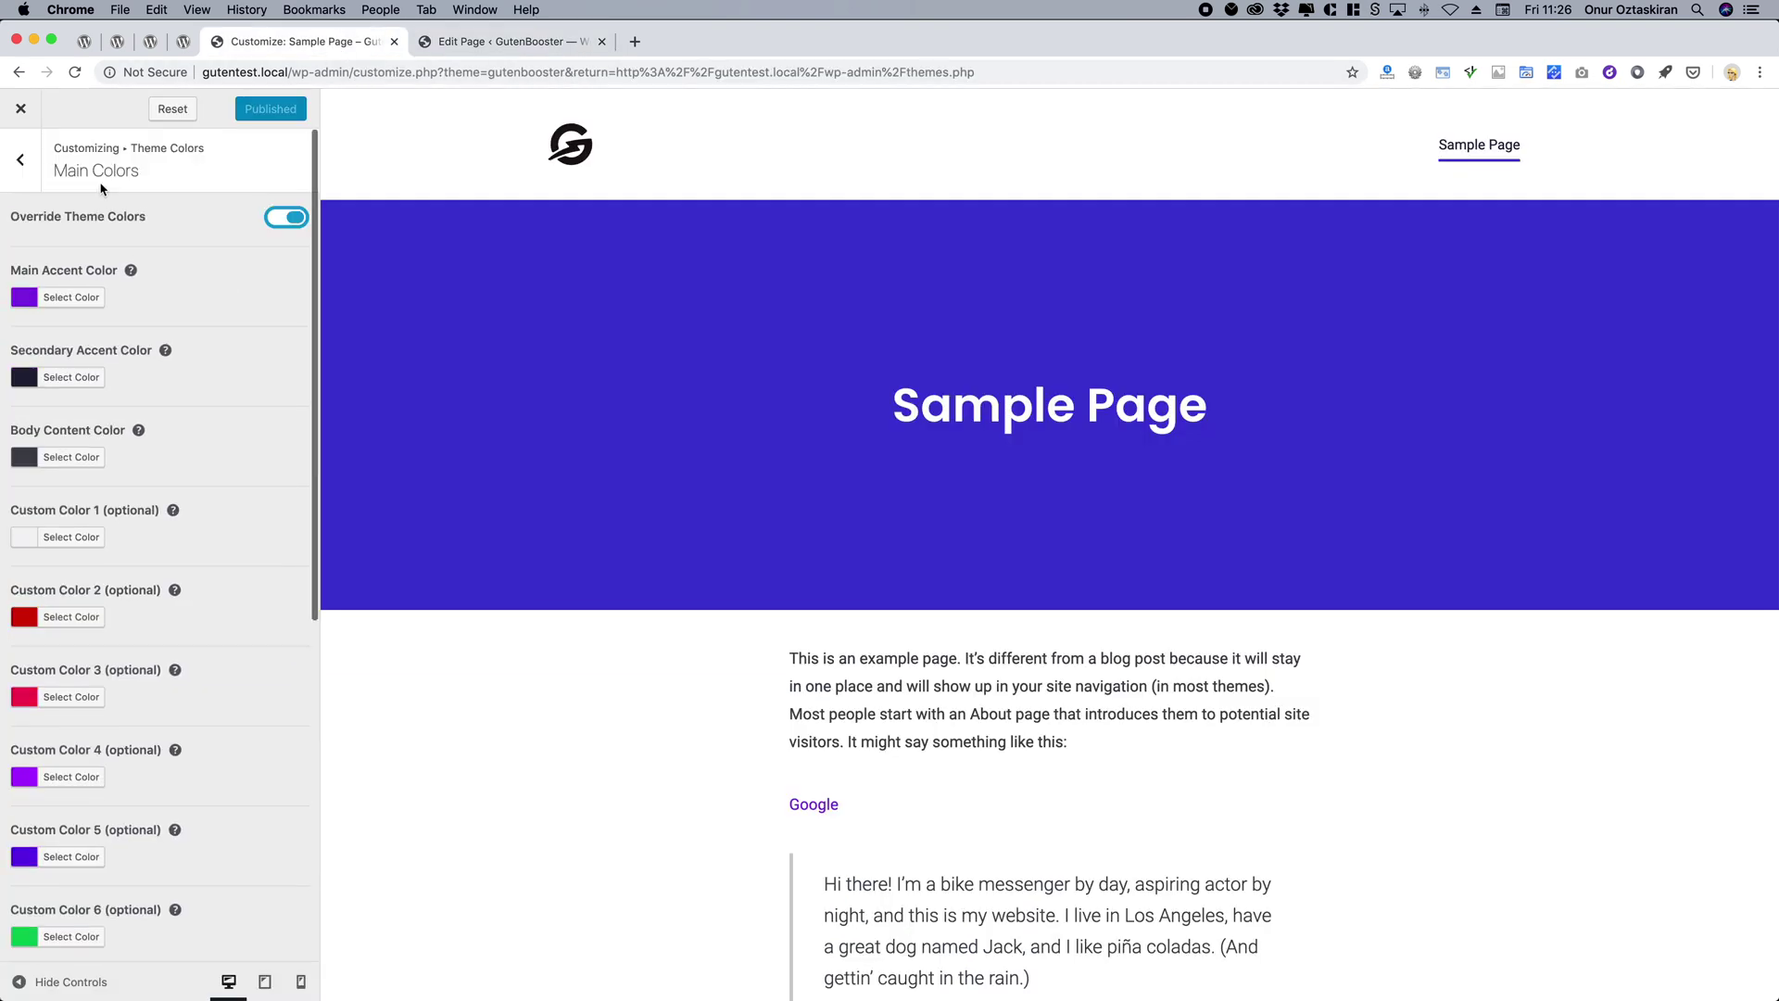
click(20, 160)
click(20, 160)
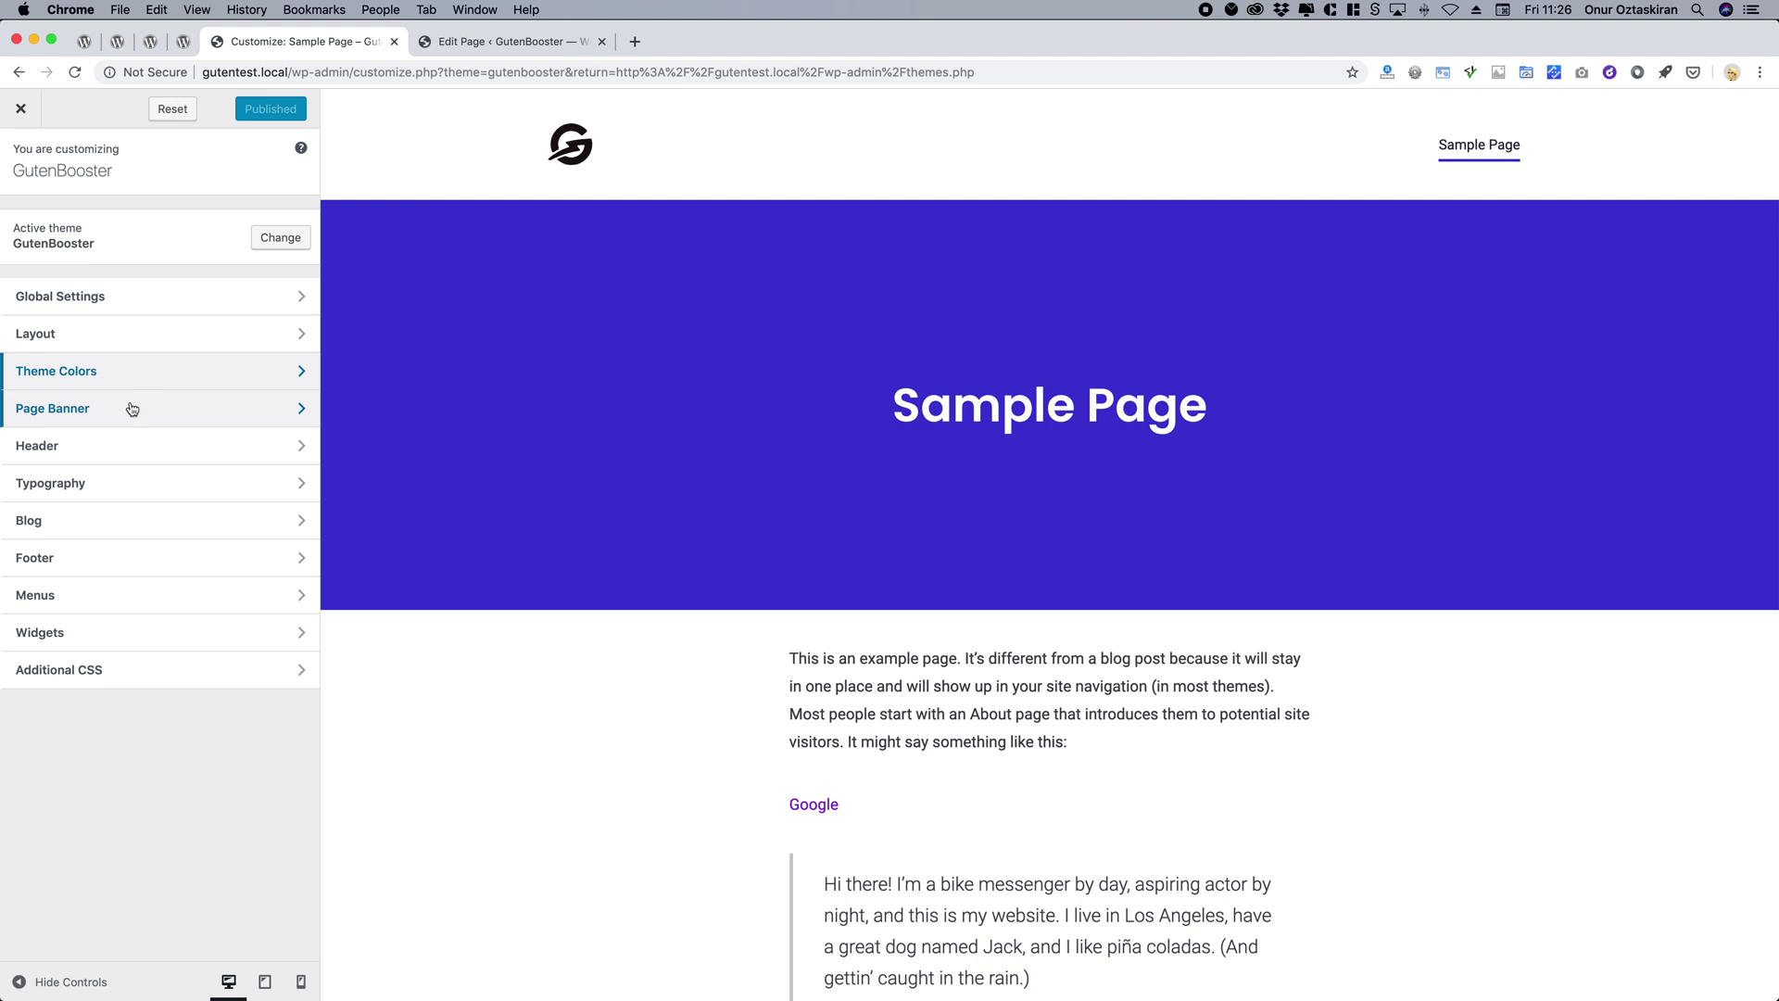
click(129, 482)
click(146, 226)
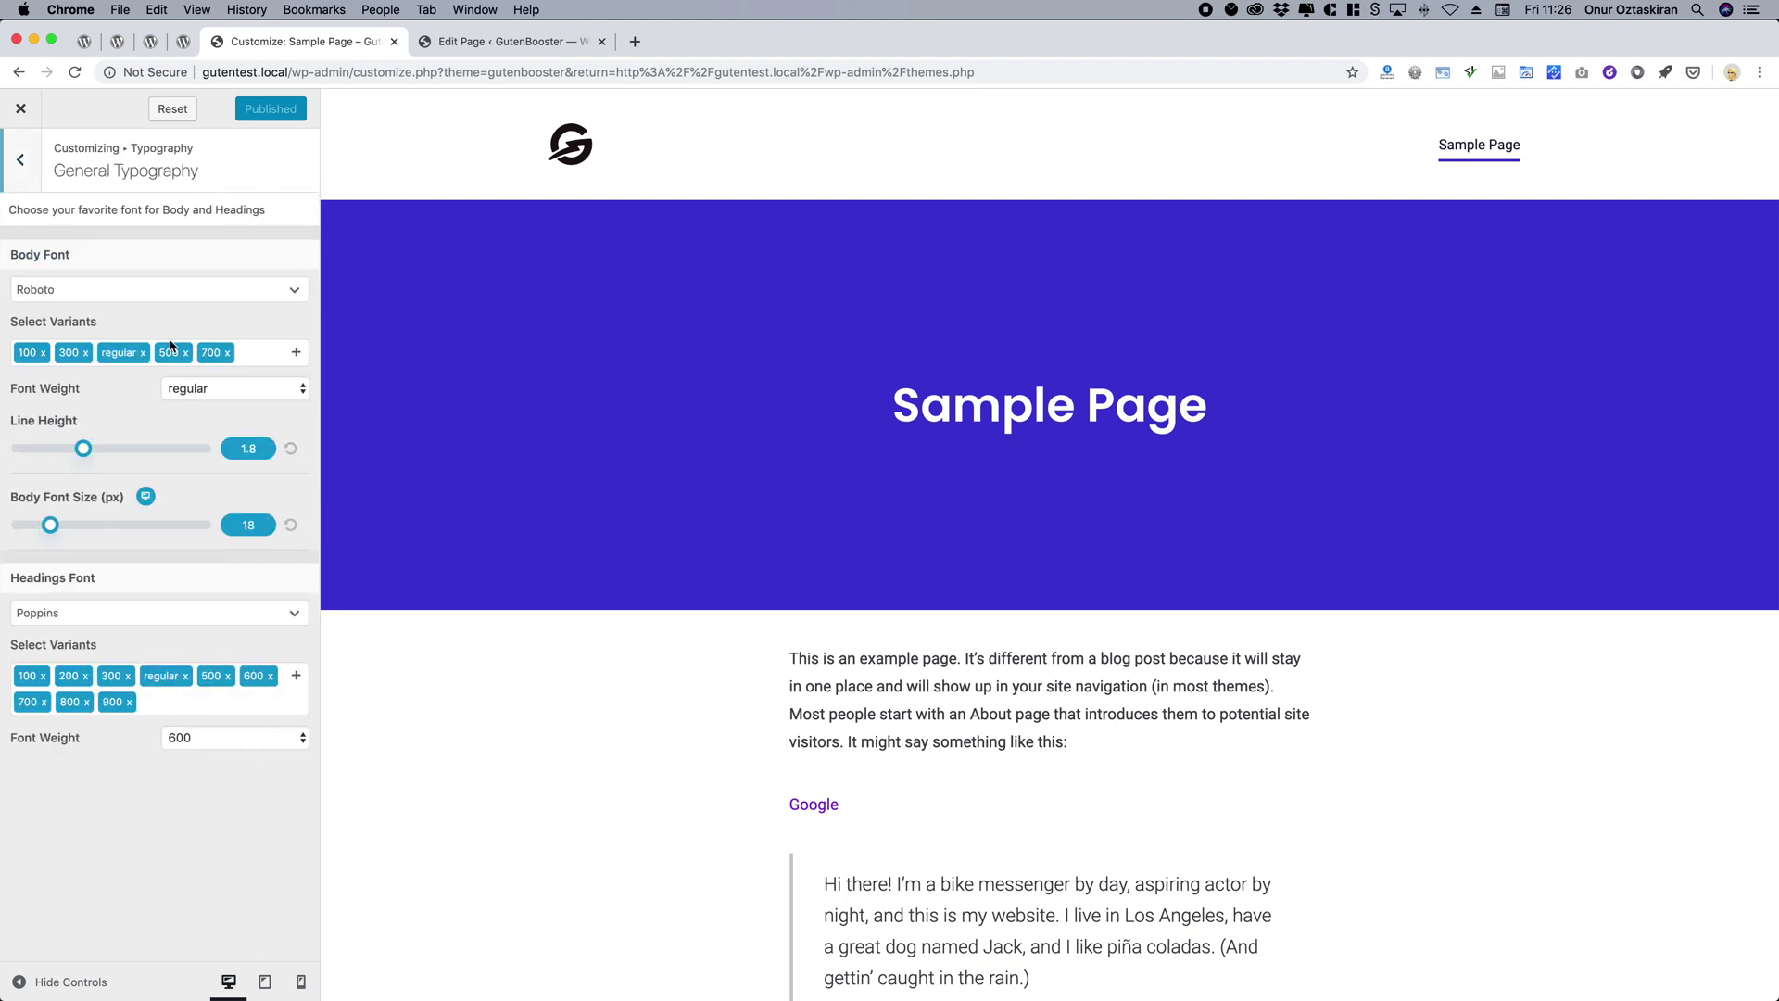
click(153, 297)
text(lora)
key(Return)
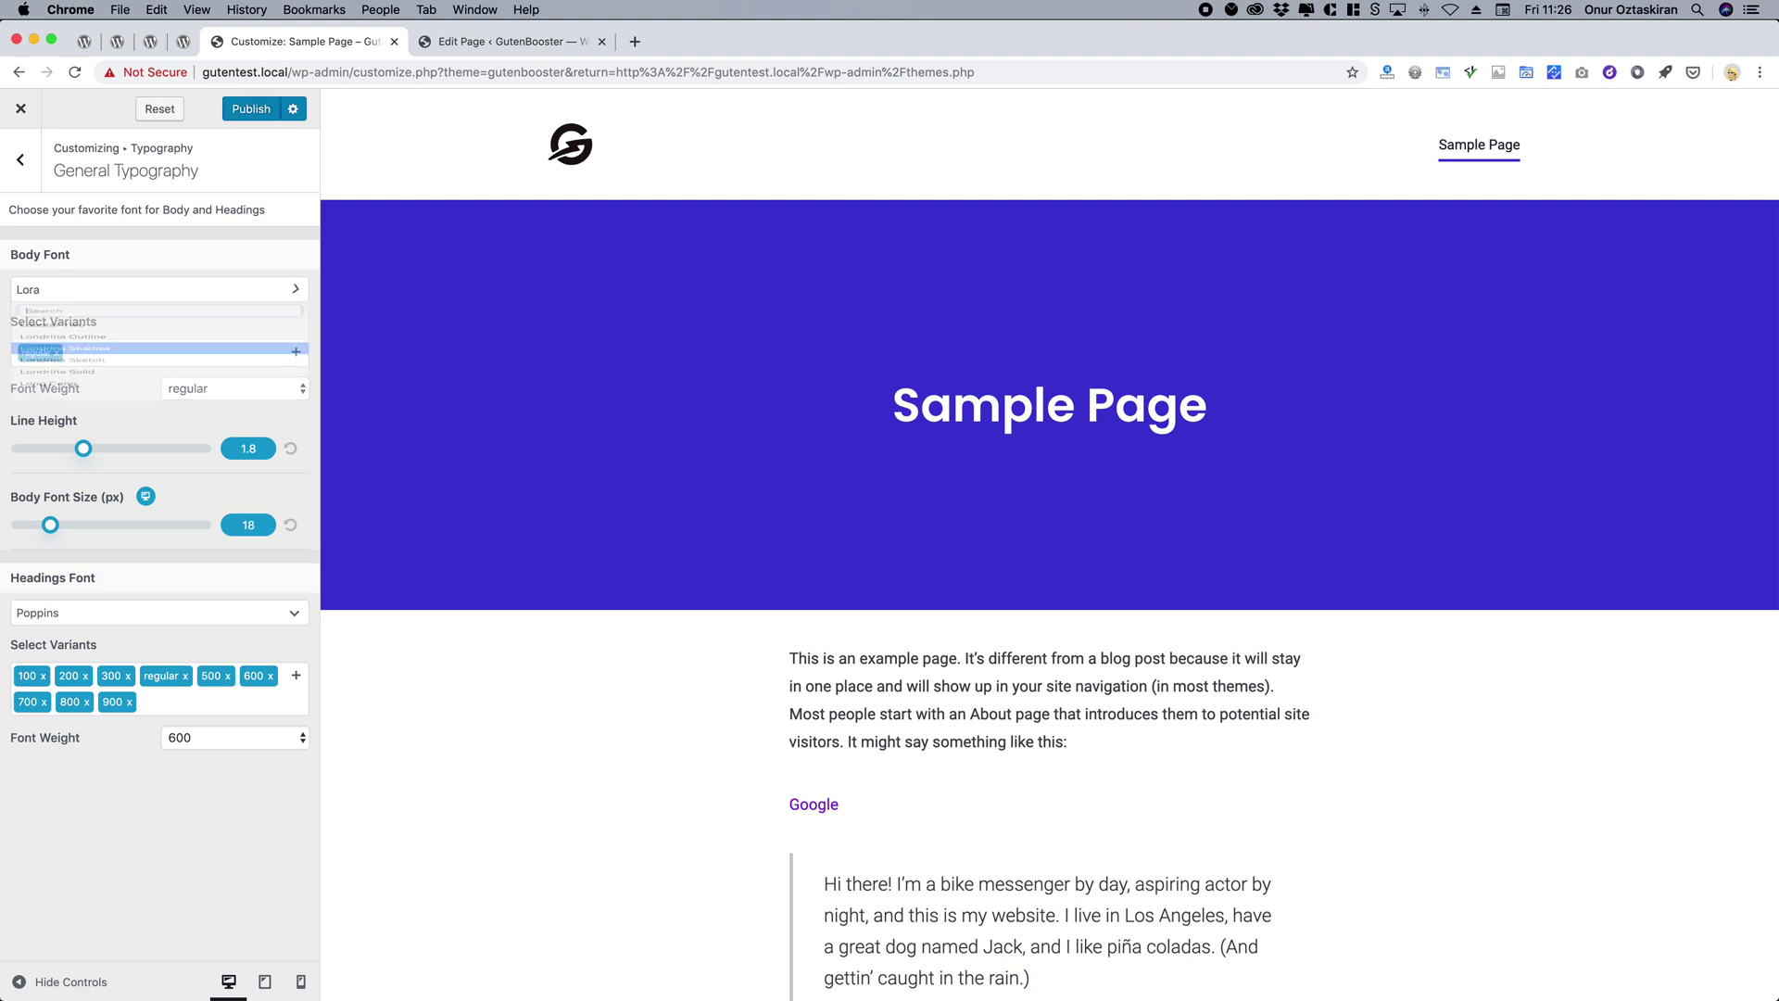
scroll(787, 712, down, 1)
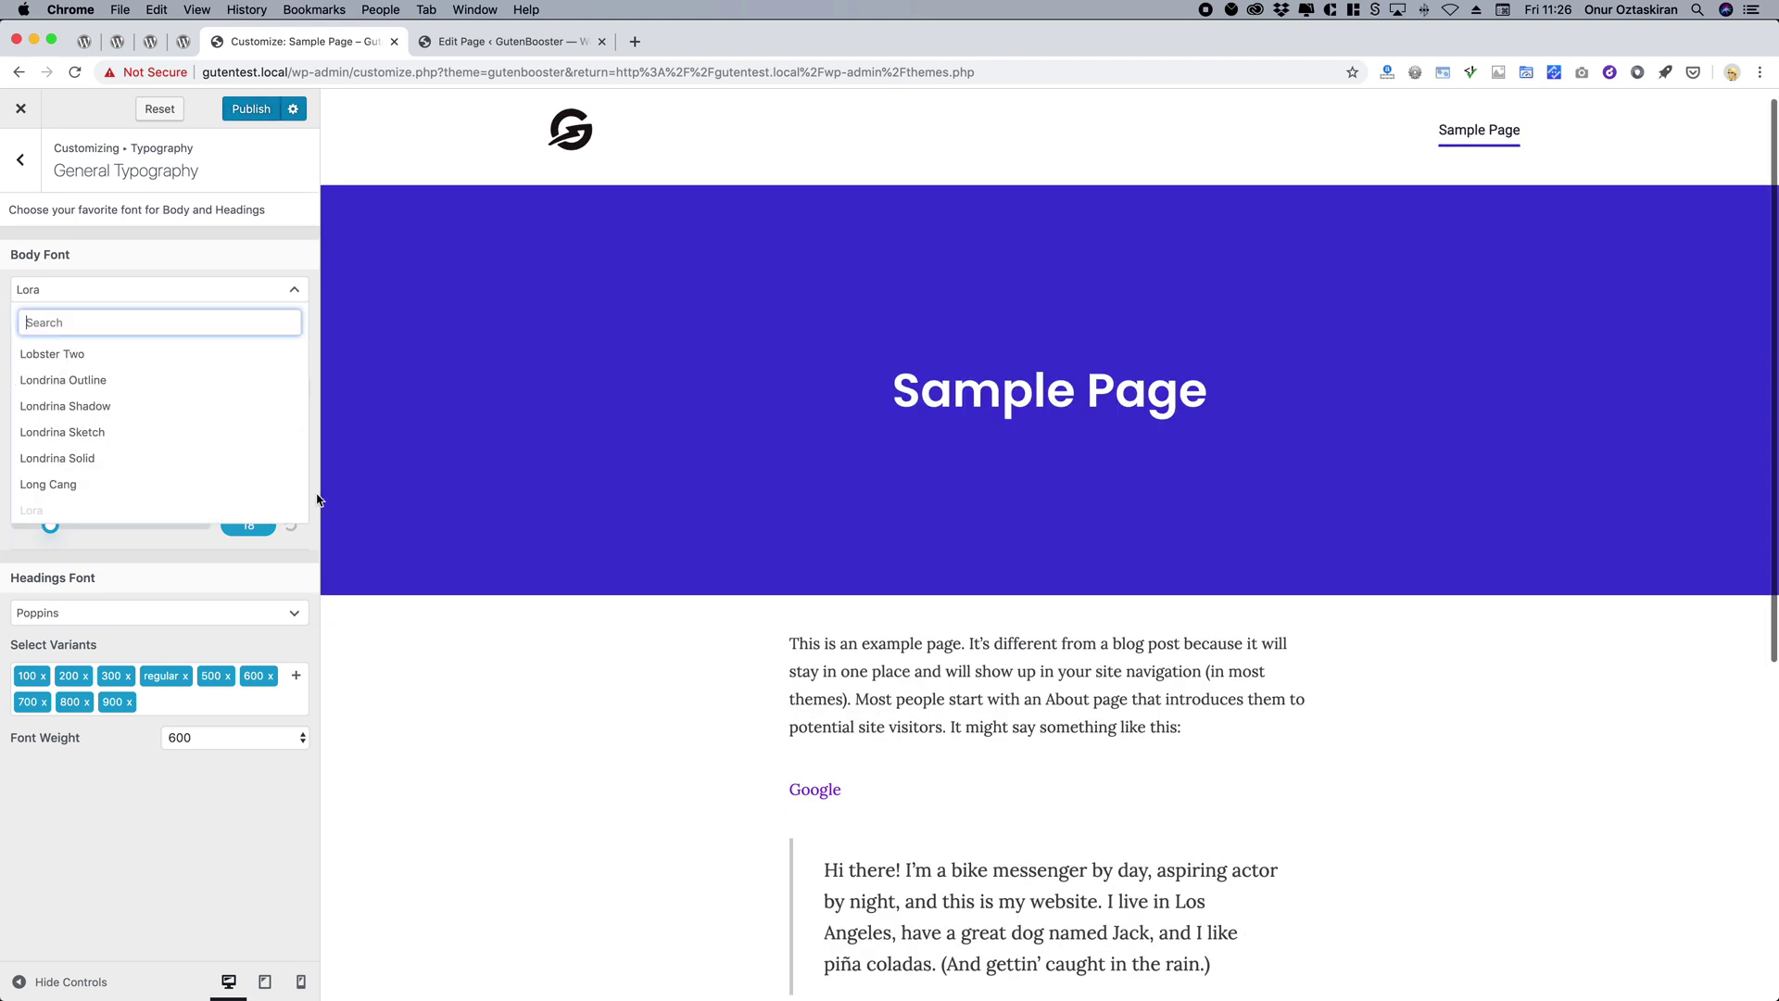
click(165, 298)
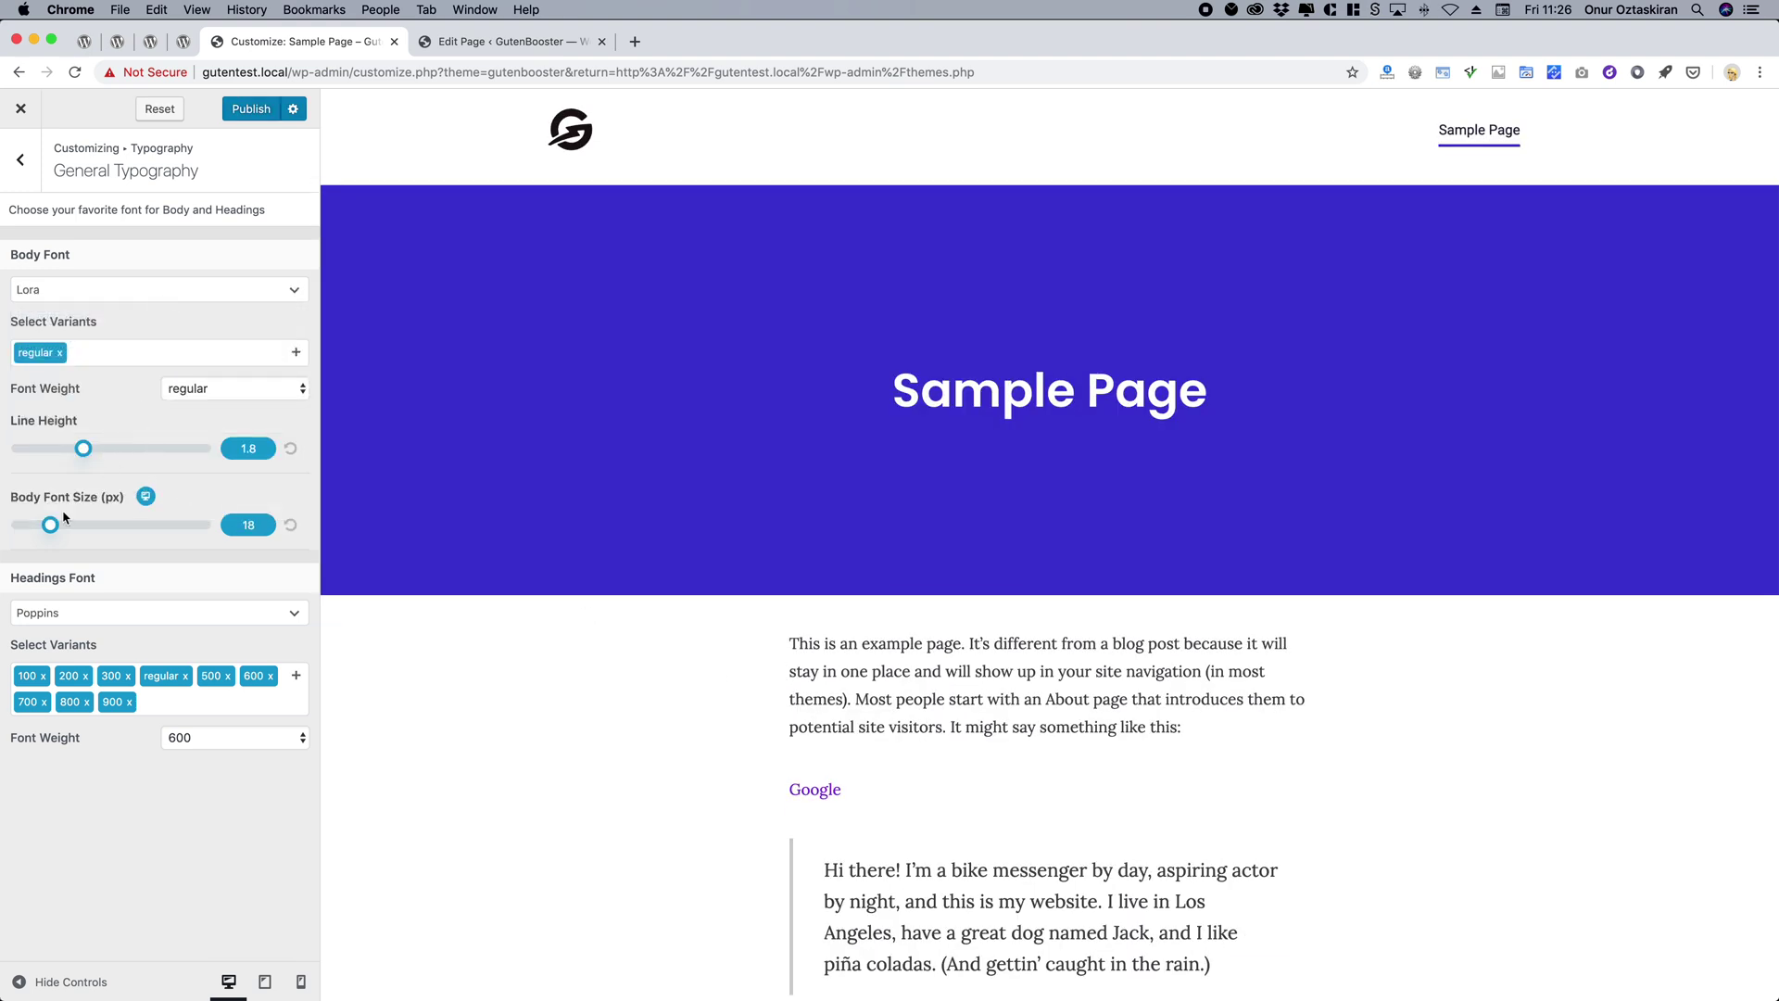
drag(44, 530, 60, 525)
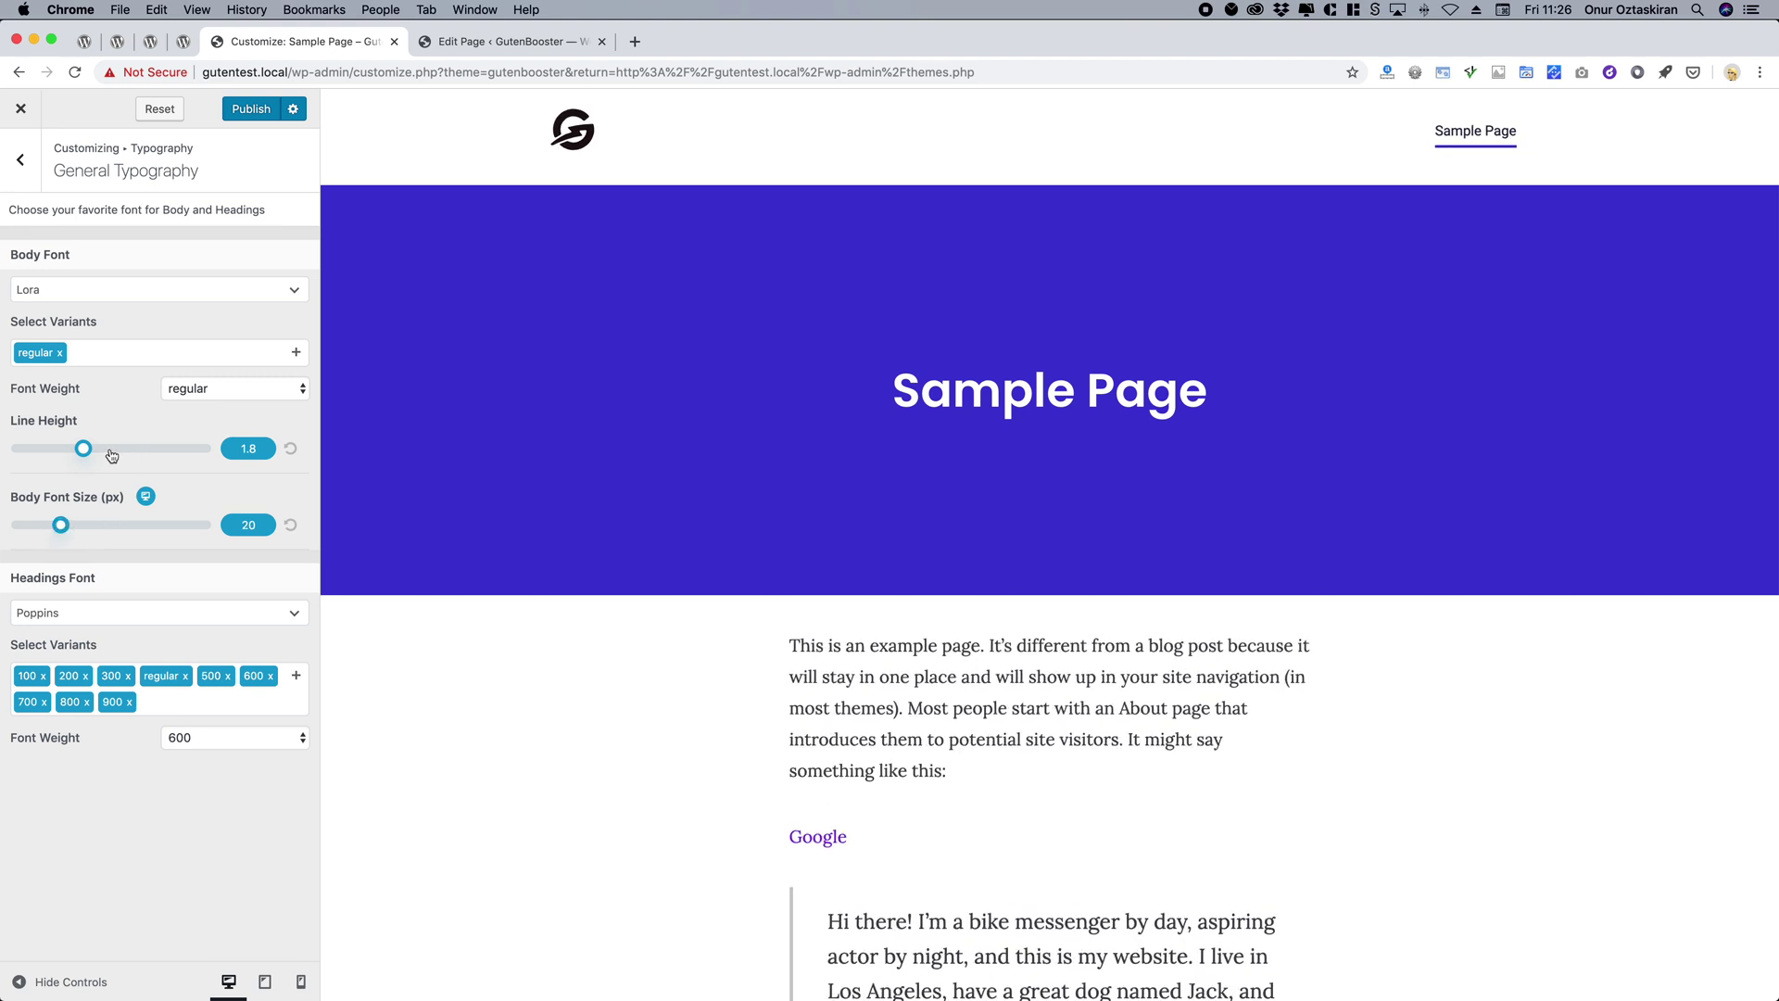
drag(83, 452, 91, 452)
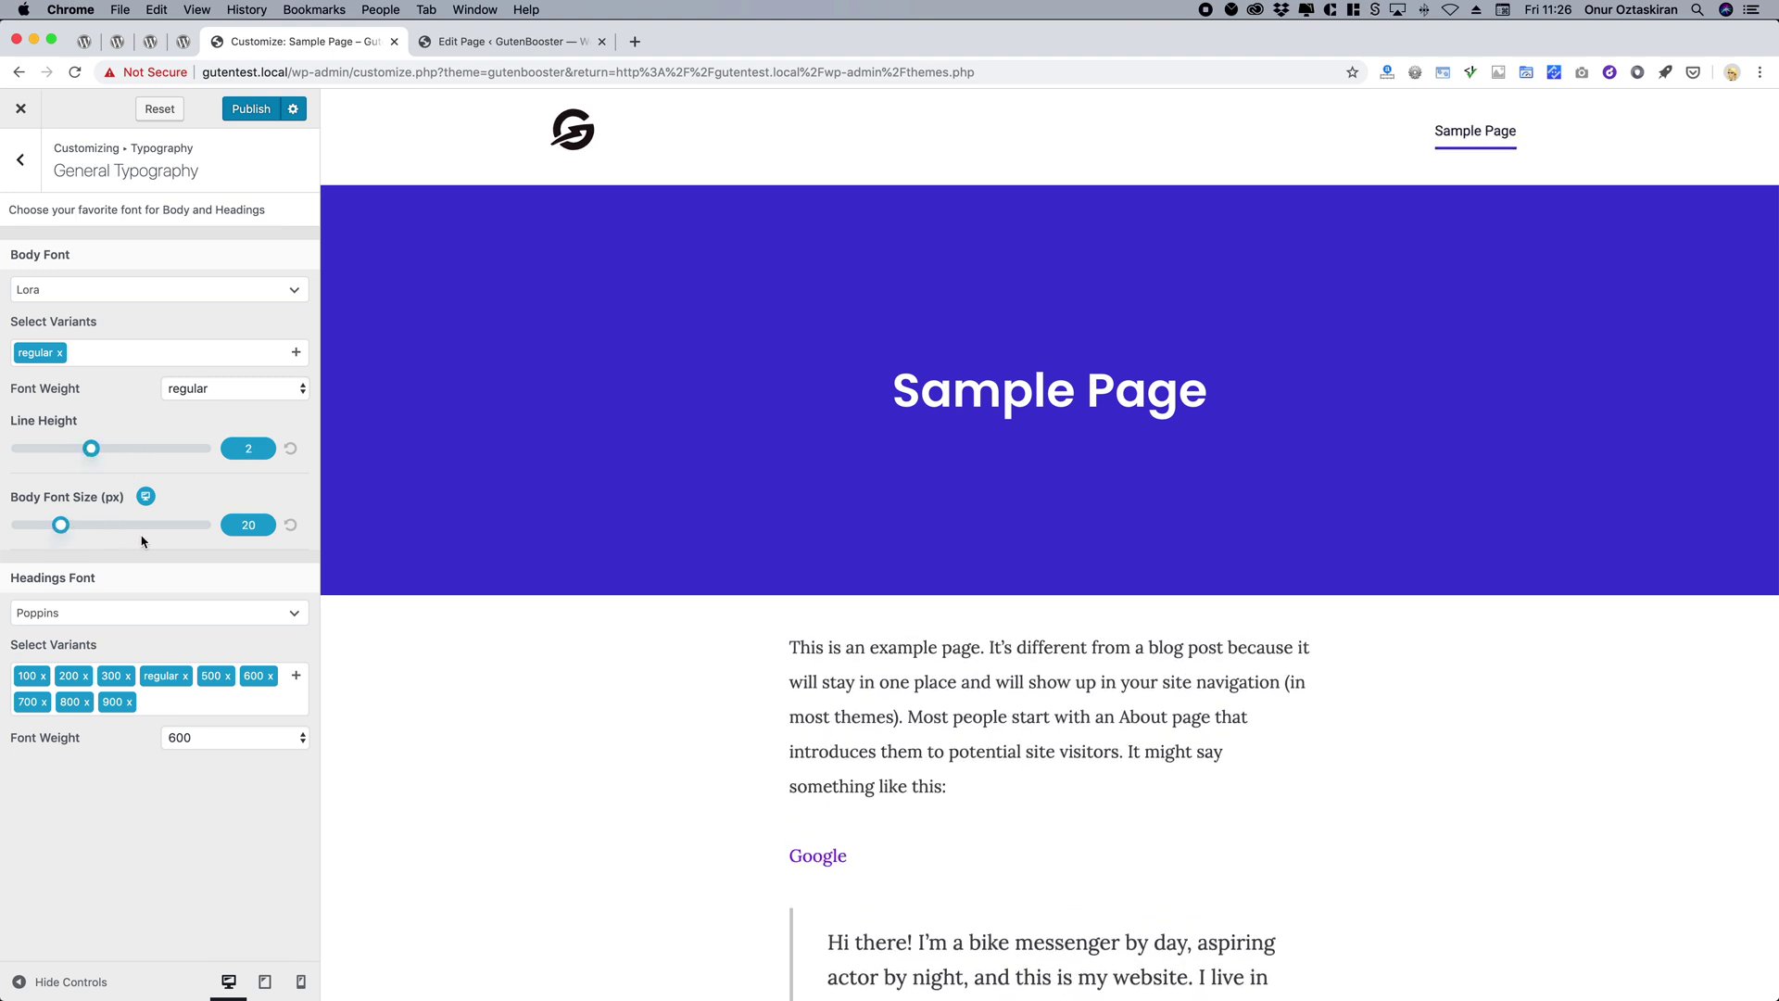
Set the headings font to Libre Baskerville with an added 700 variant and font weight 700, and publish the typography changes.
click(135, 622)
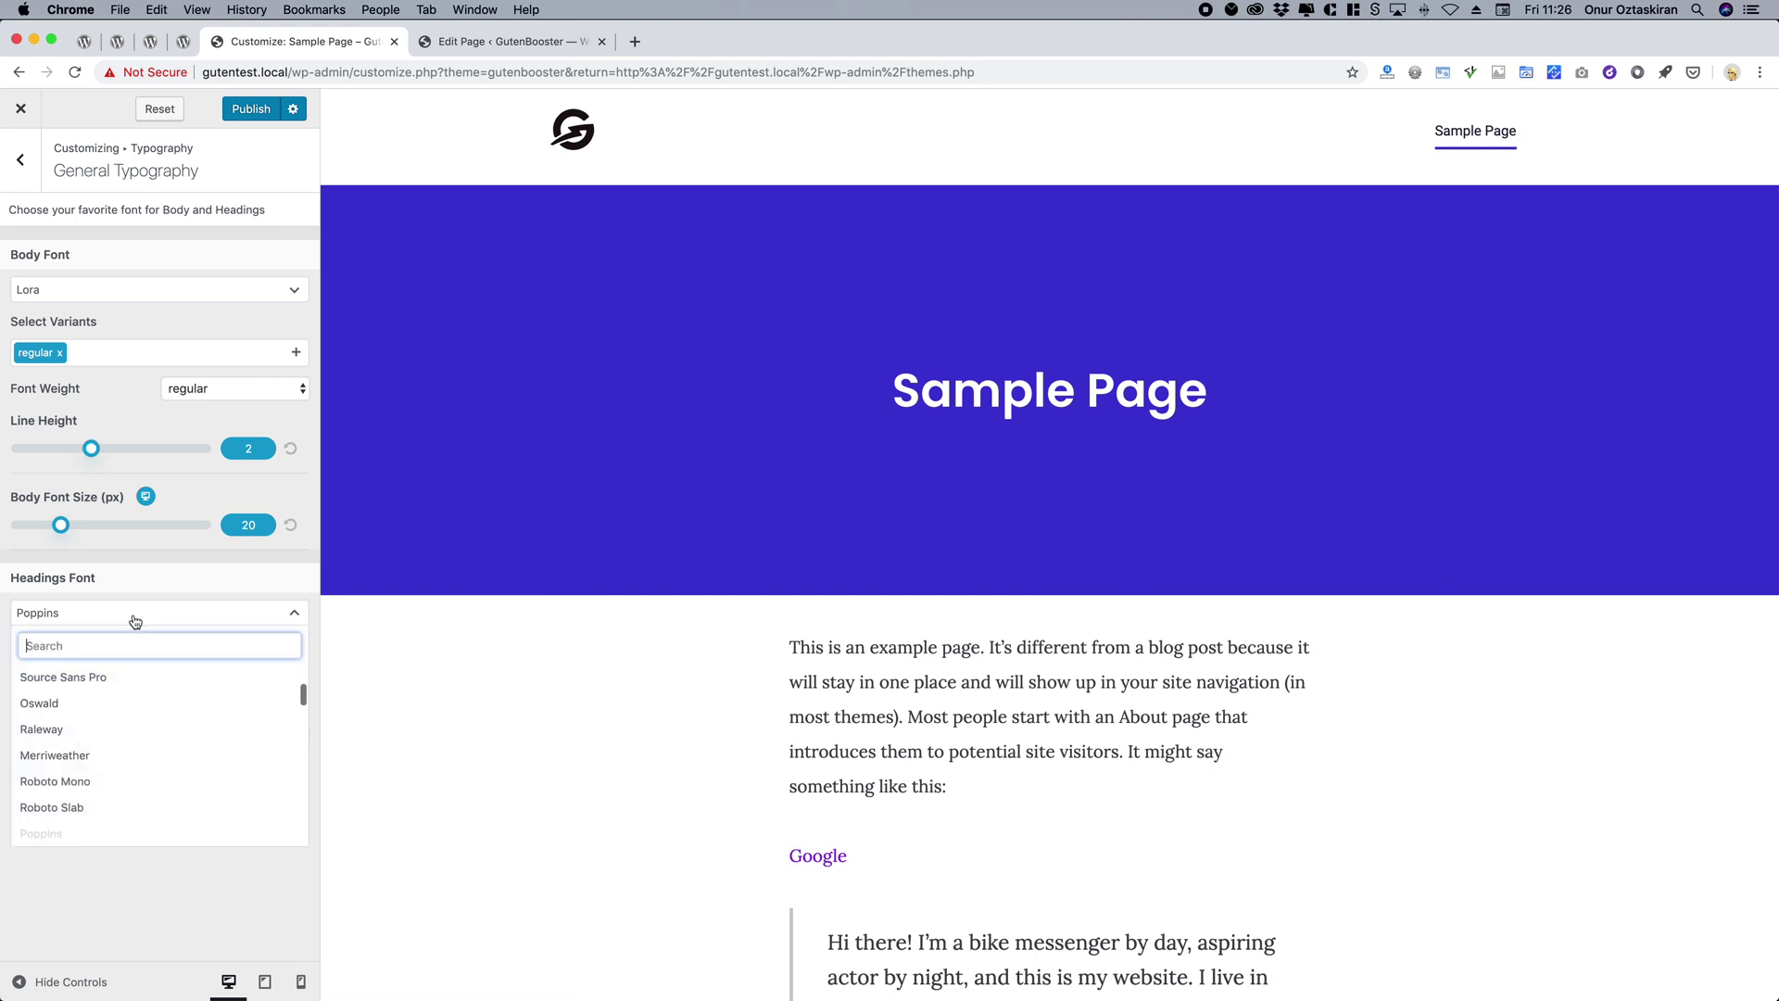
text(libr)
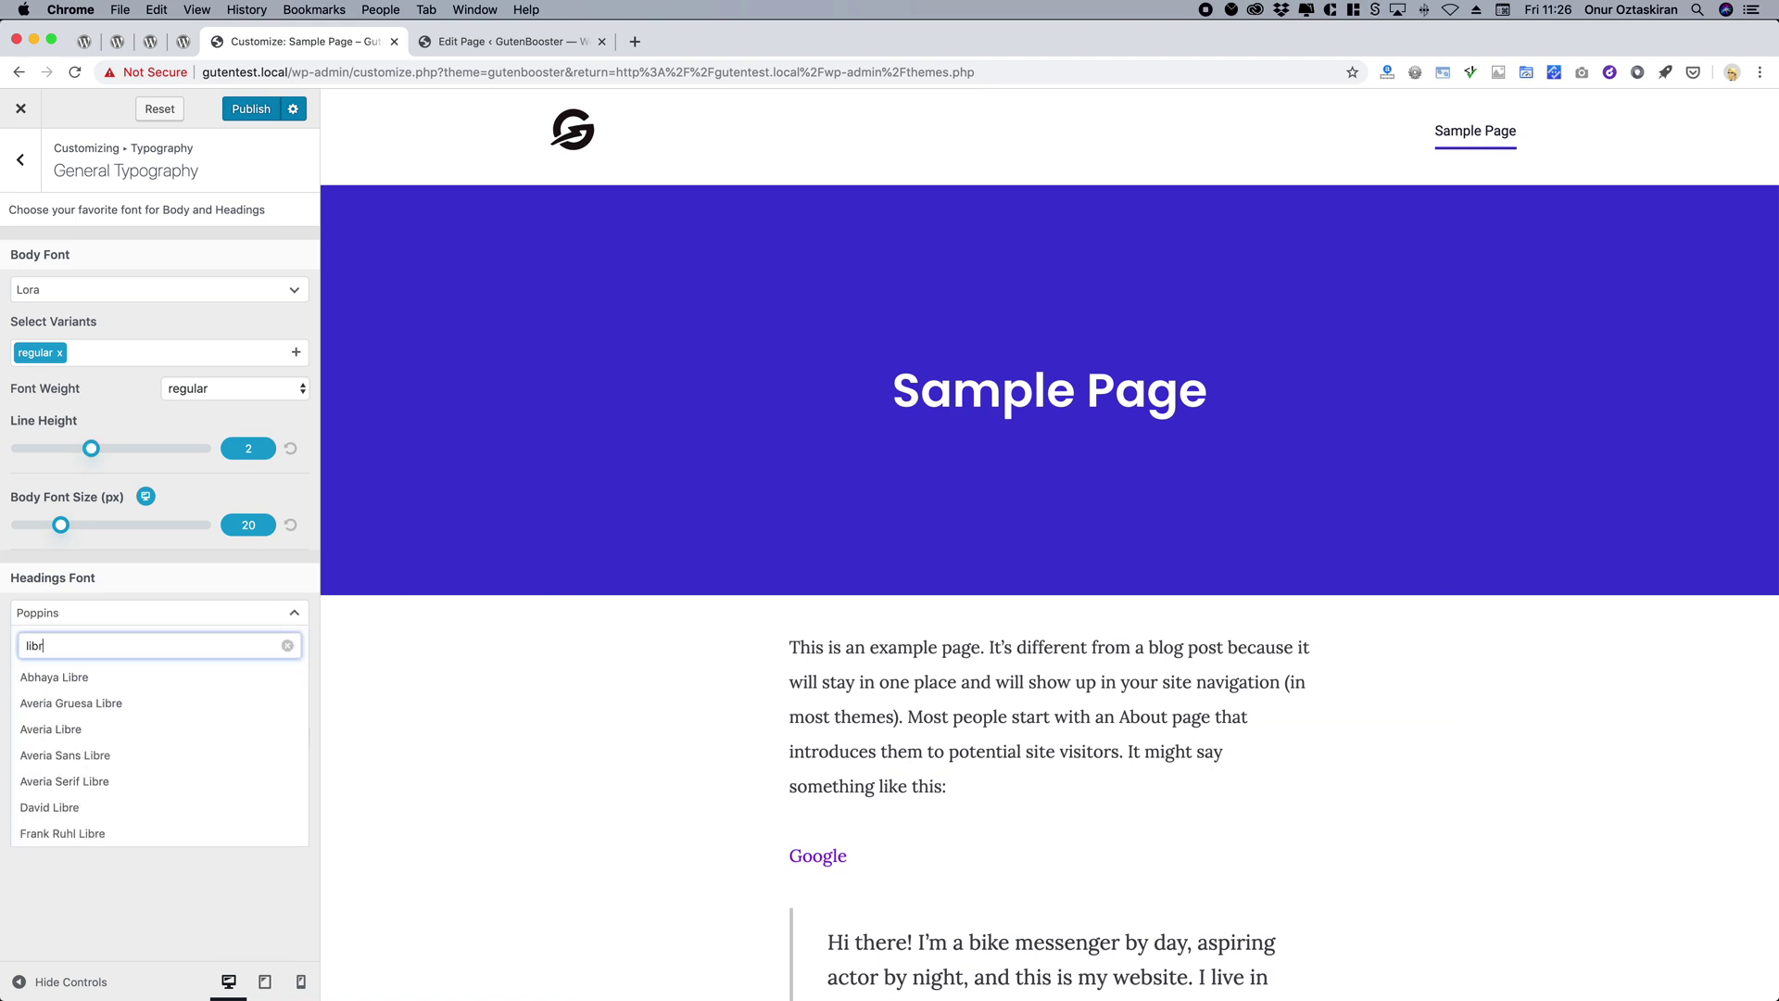
text(e bas)
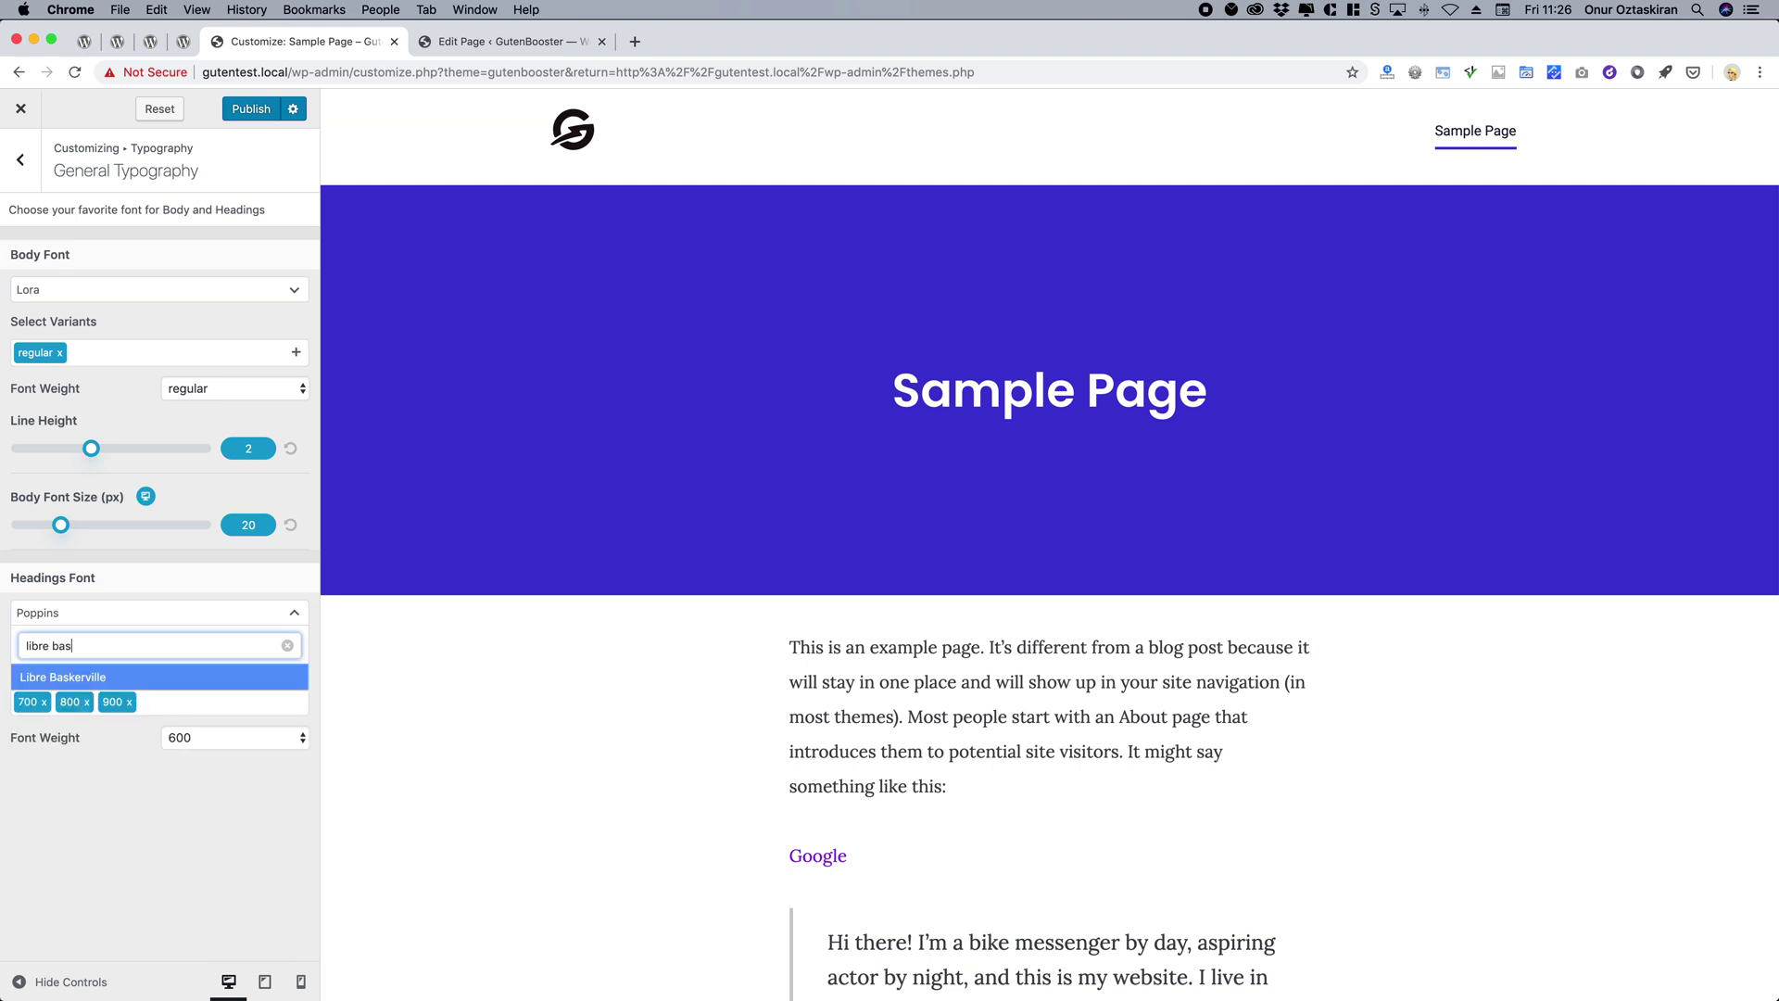
key(Return)
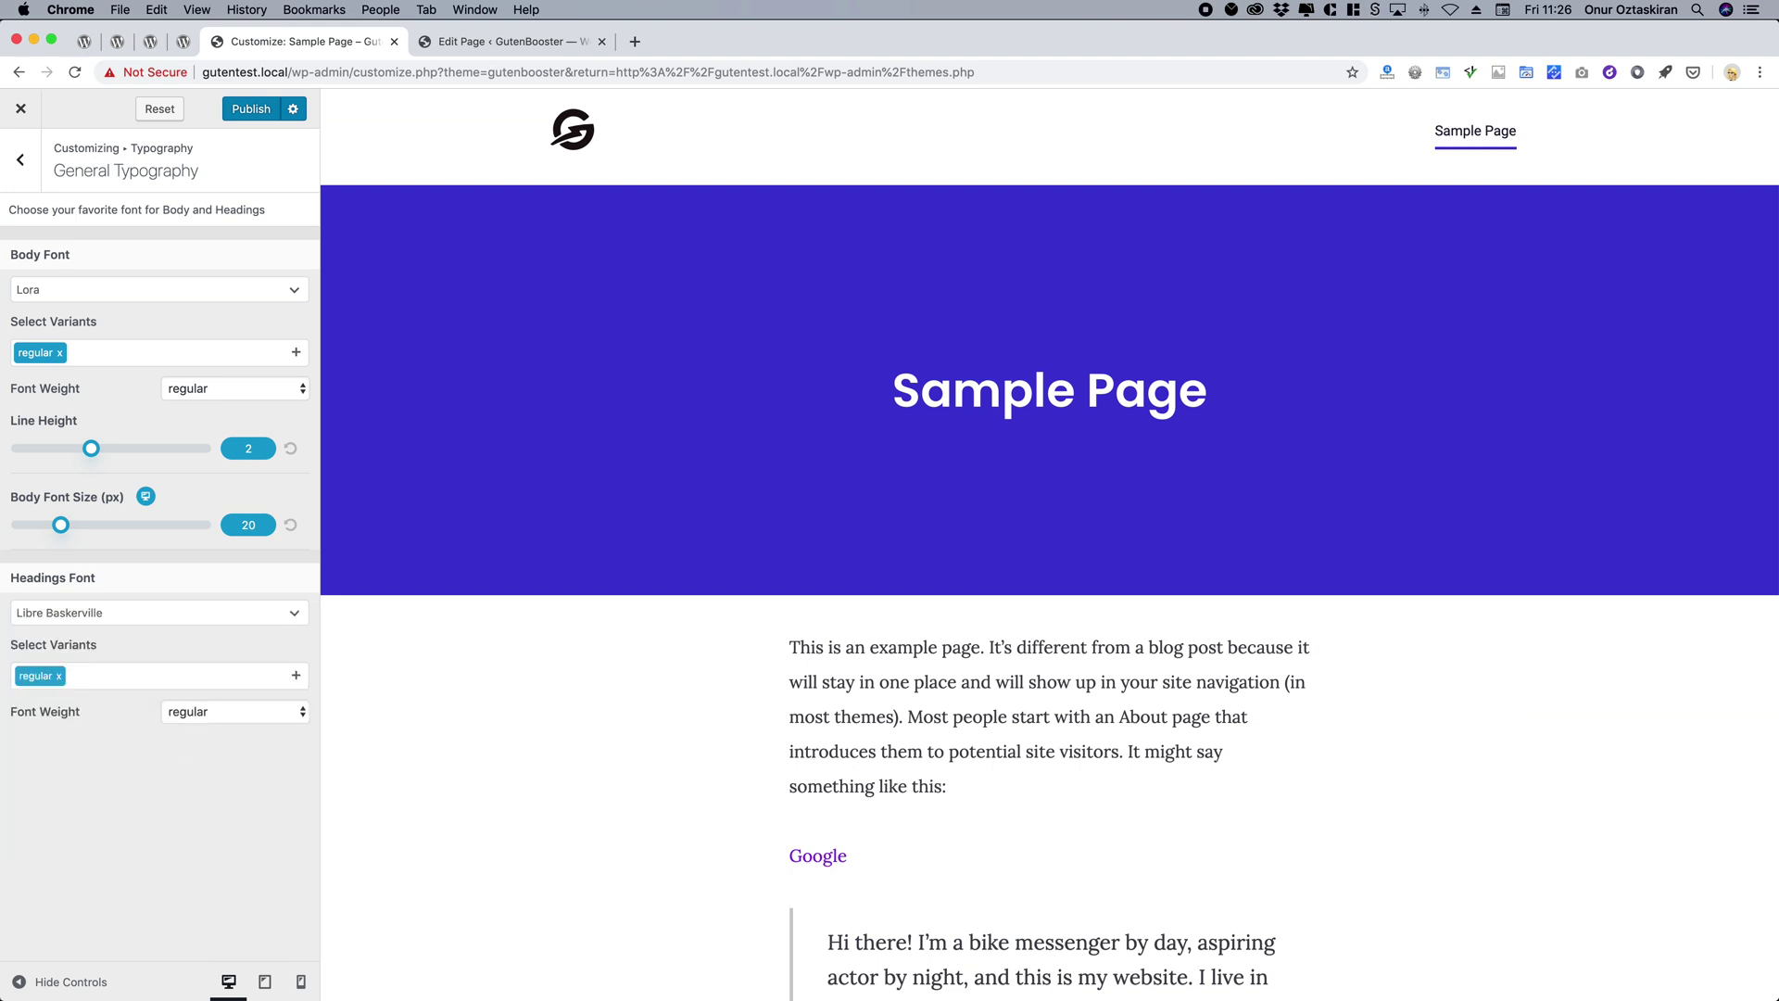
click(152, 685)
click(99, 788)
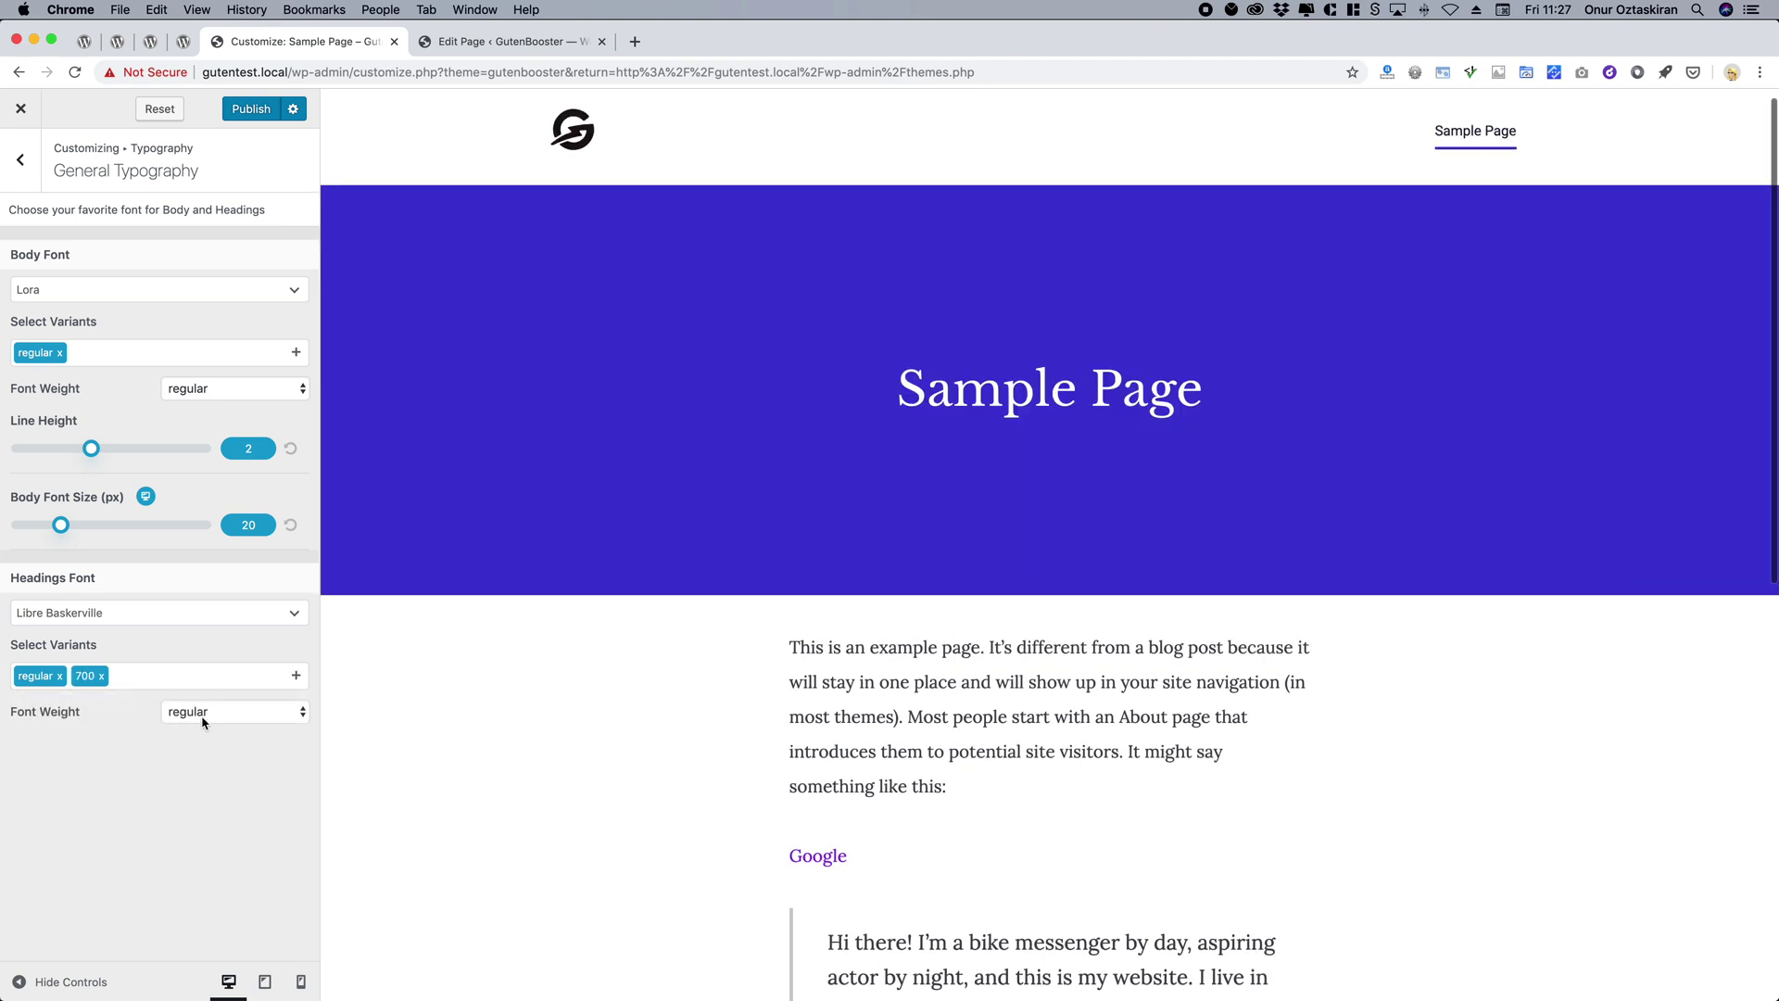
click(196, 722)
click(199, 732)
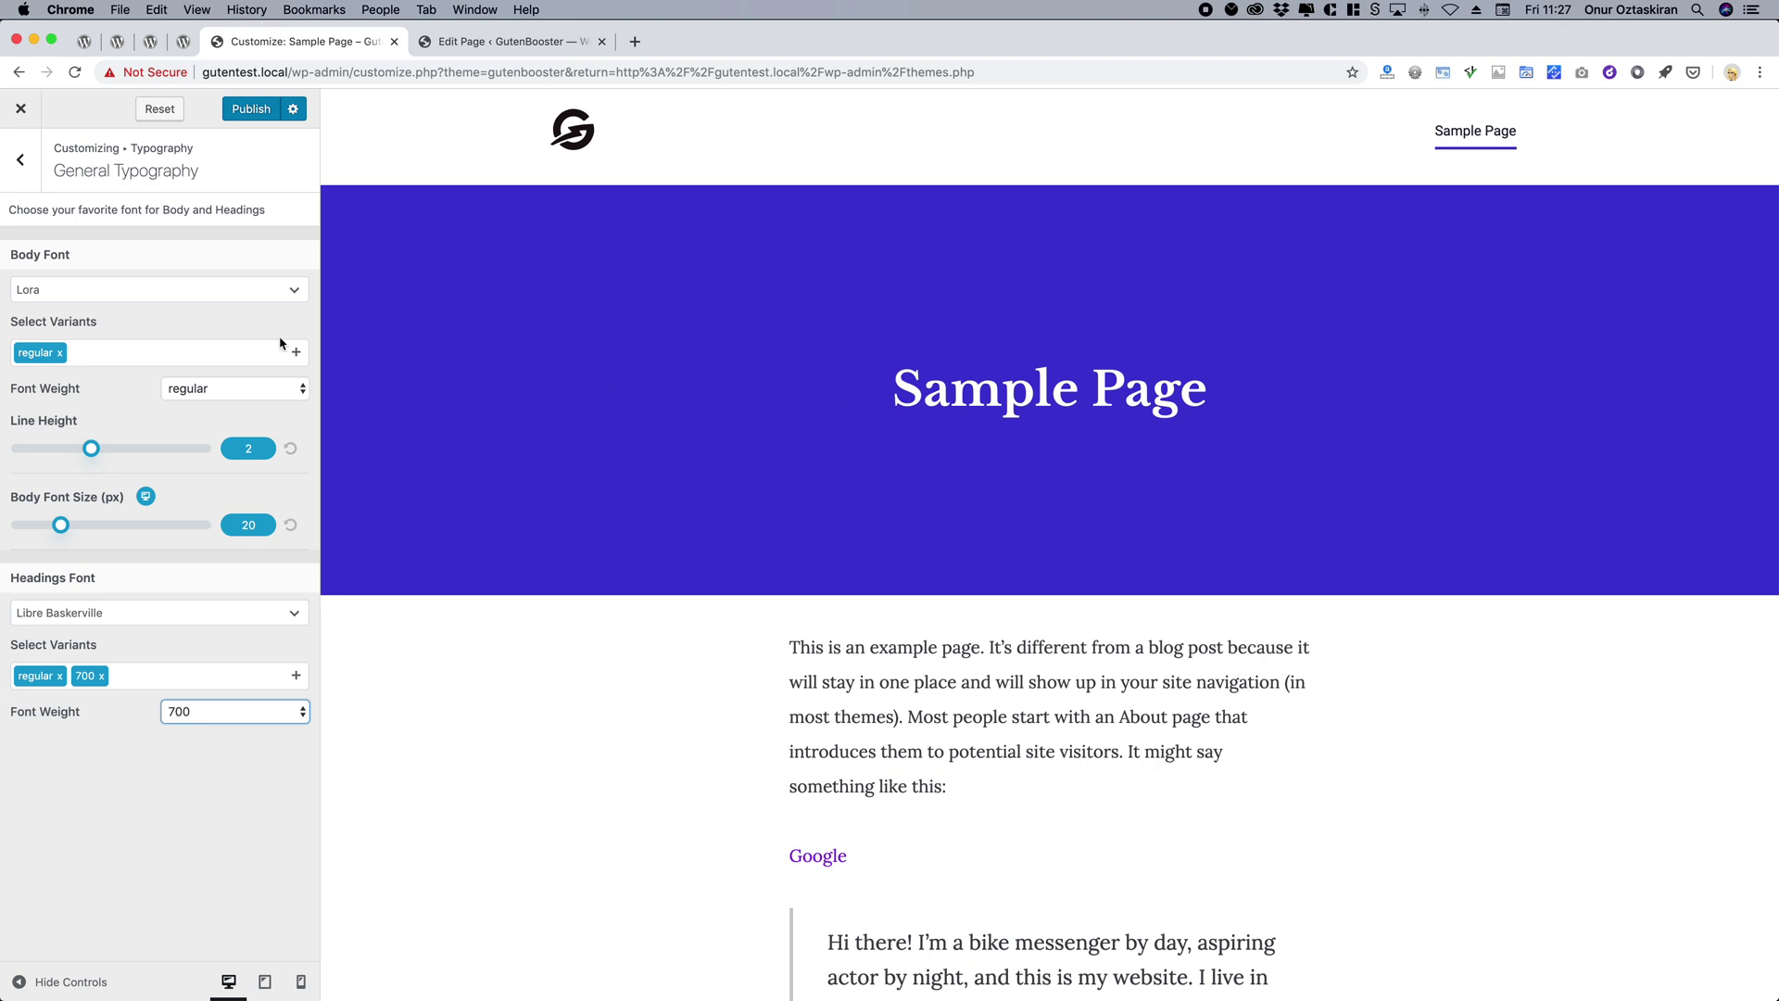
click(255, 108)
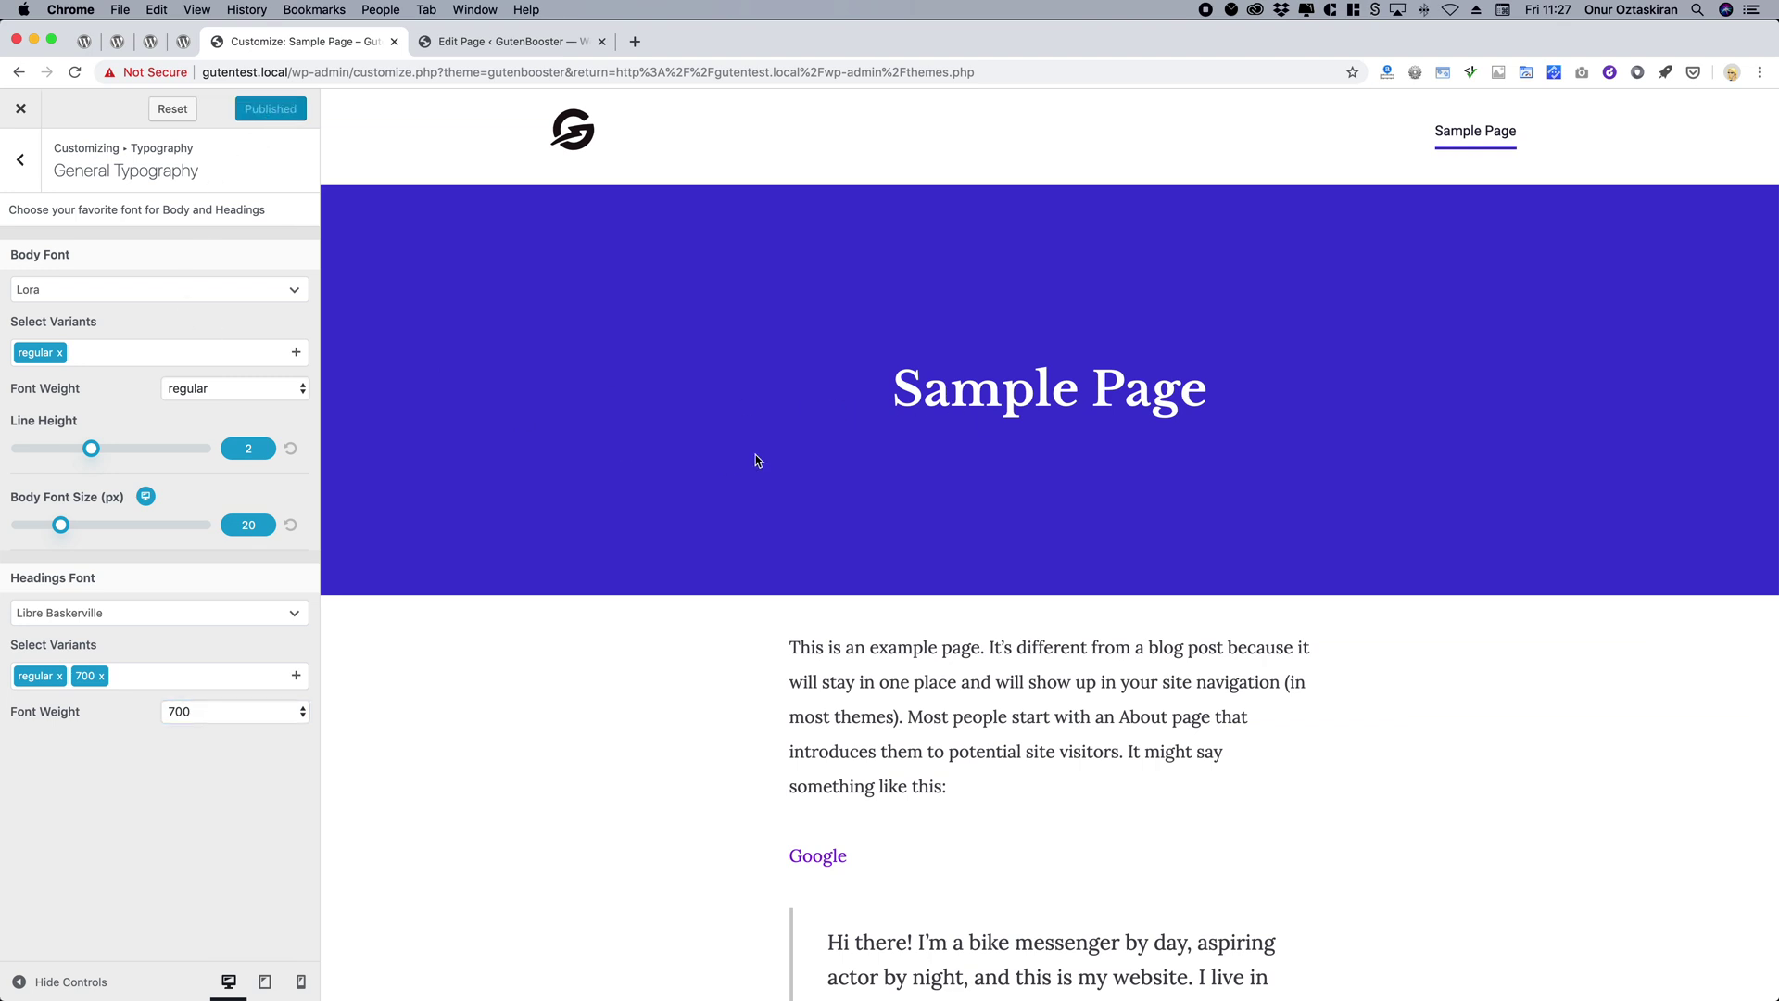
Reload the Sample Page editor and check the fonts of the title and first paragraph.
click(483, 46)
click(805, 252)
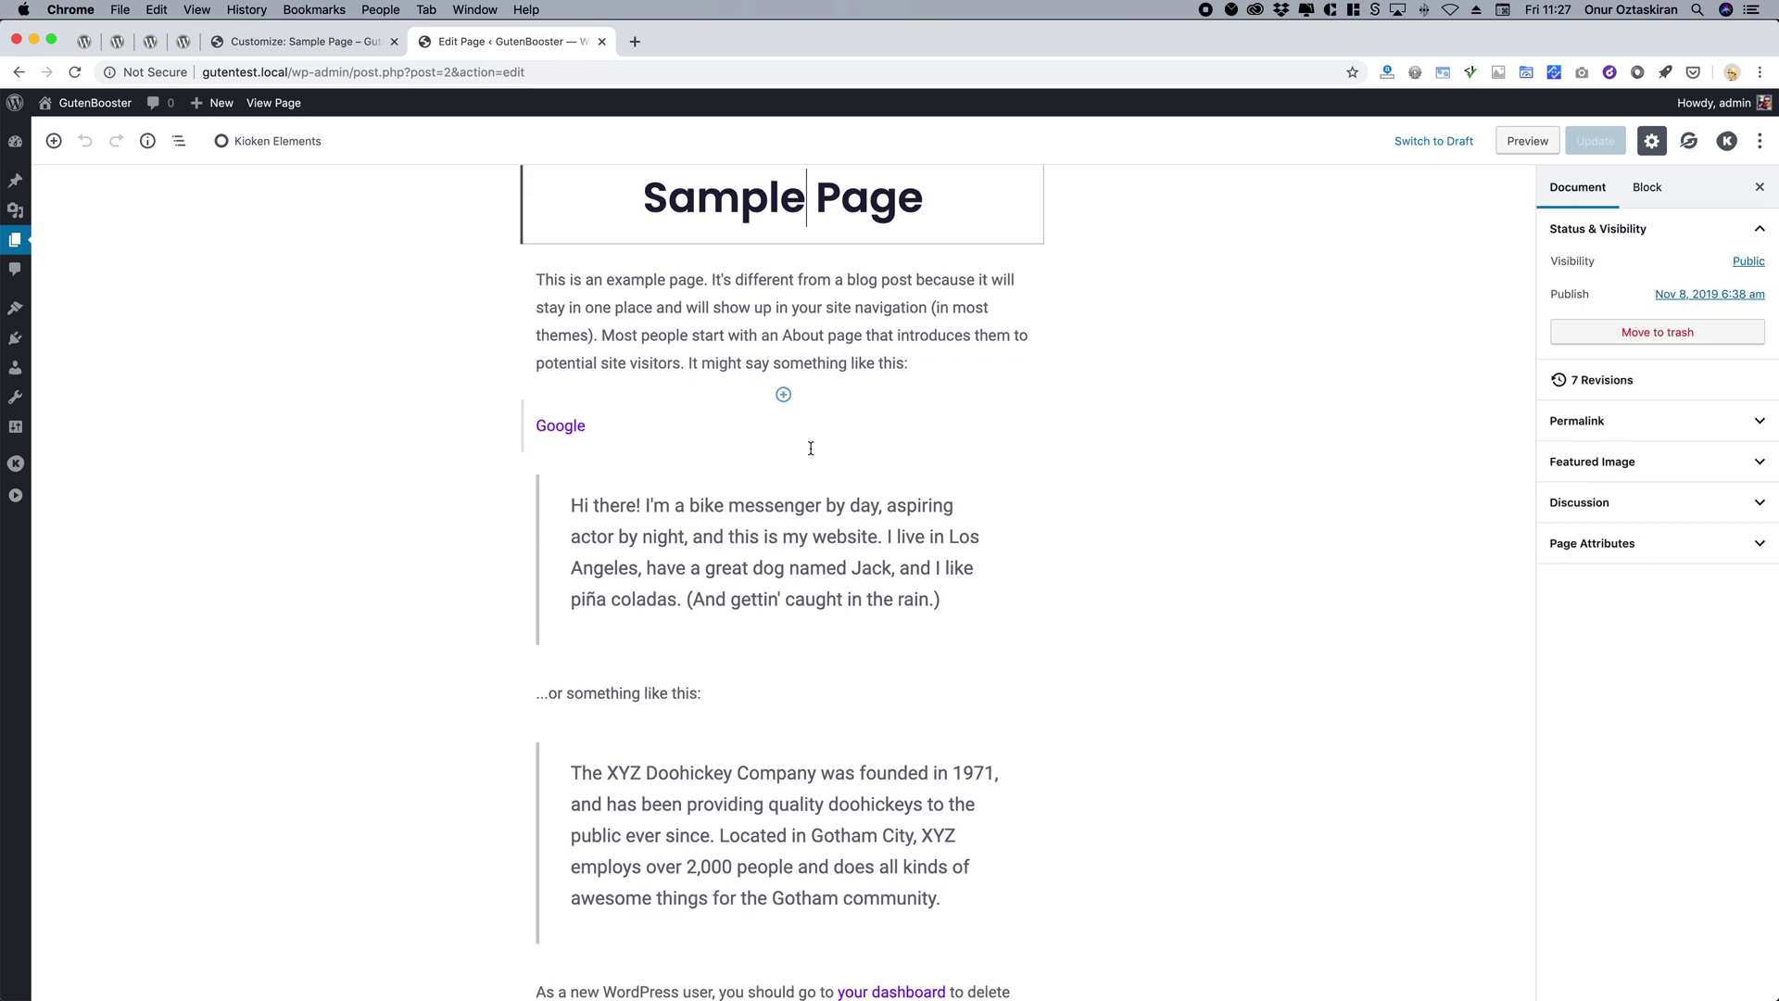
key(super+r)
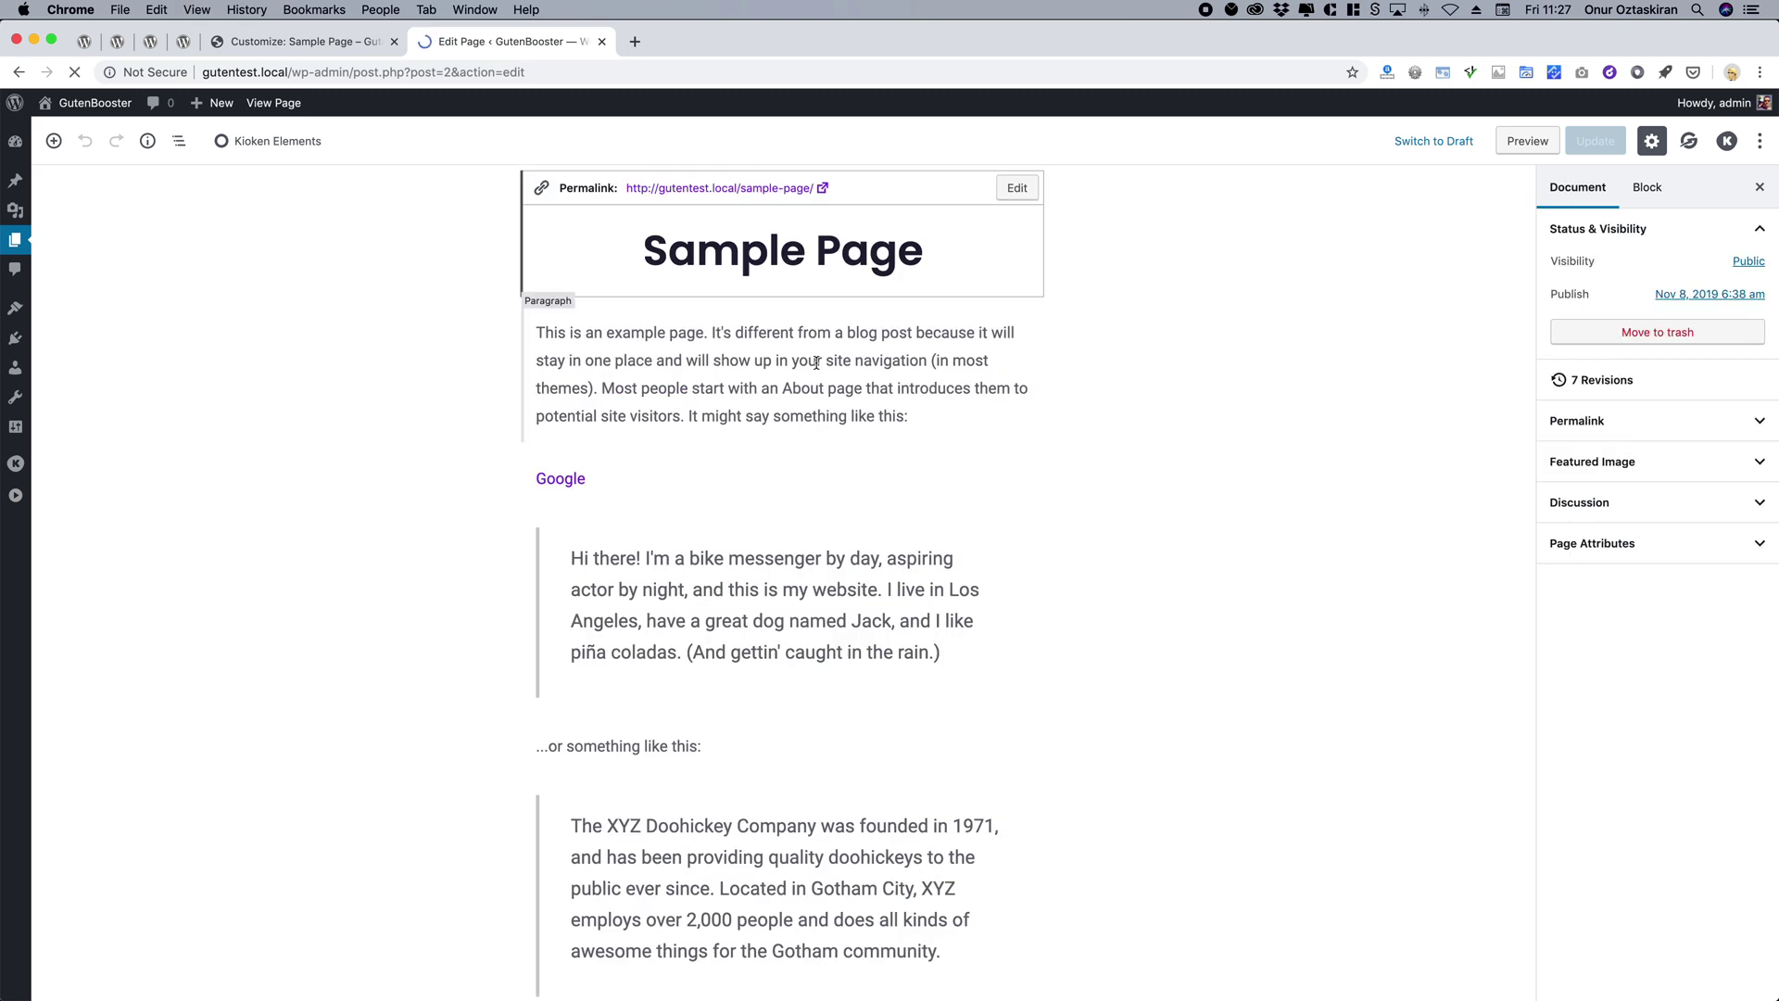
click(867, 370)
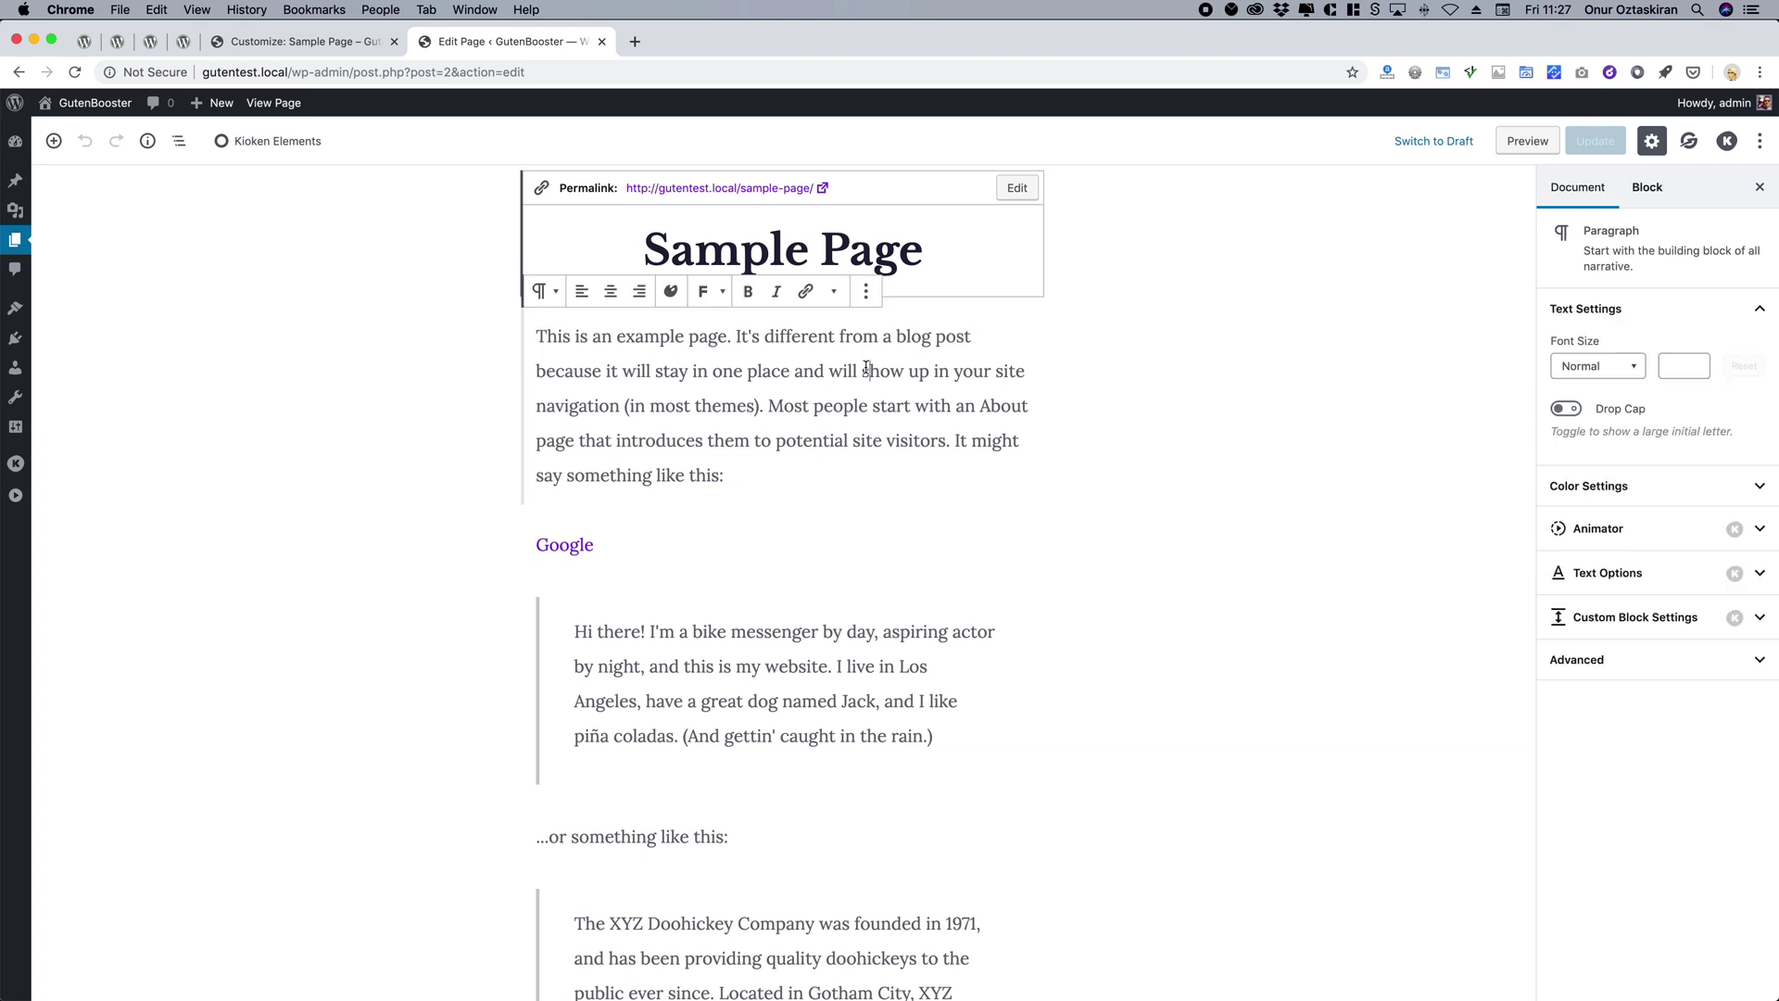
Open the page preview and compare its typography with the paragraph and quote blocks in the editor.
click(1536, 141)
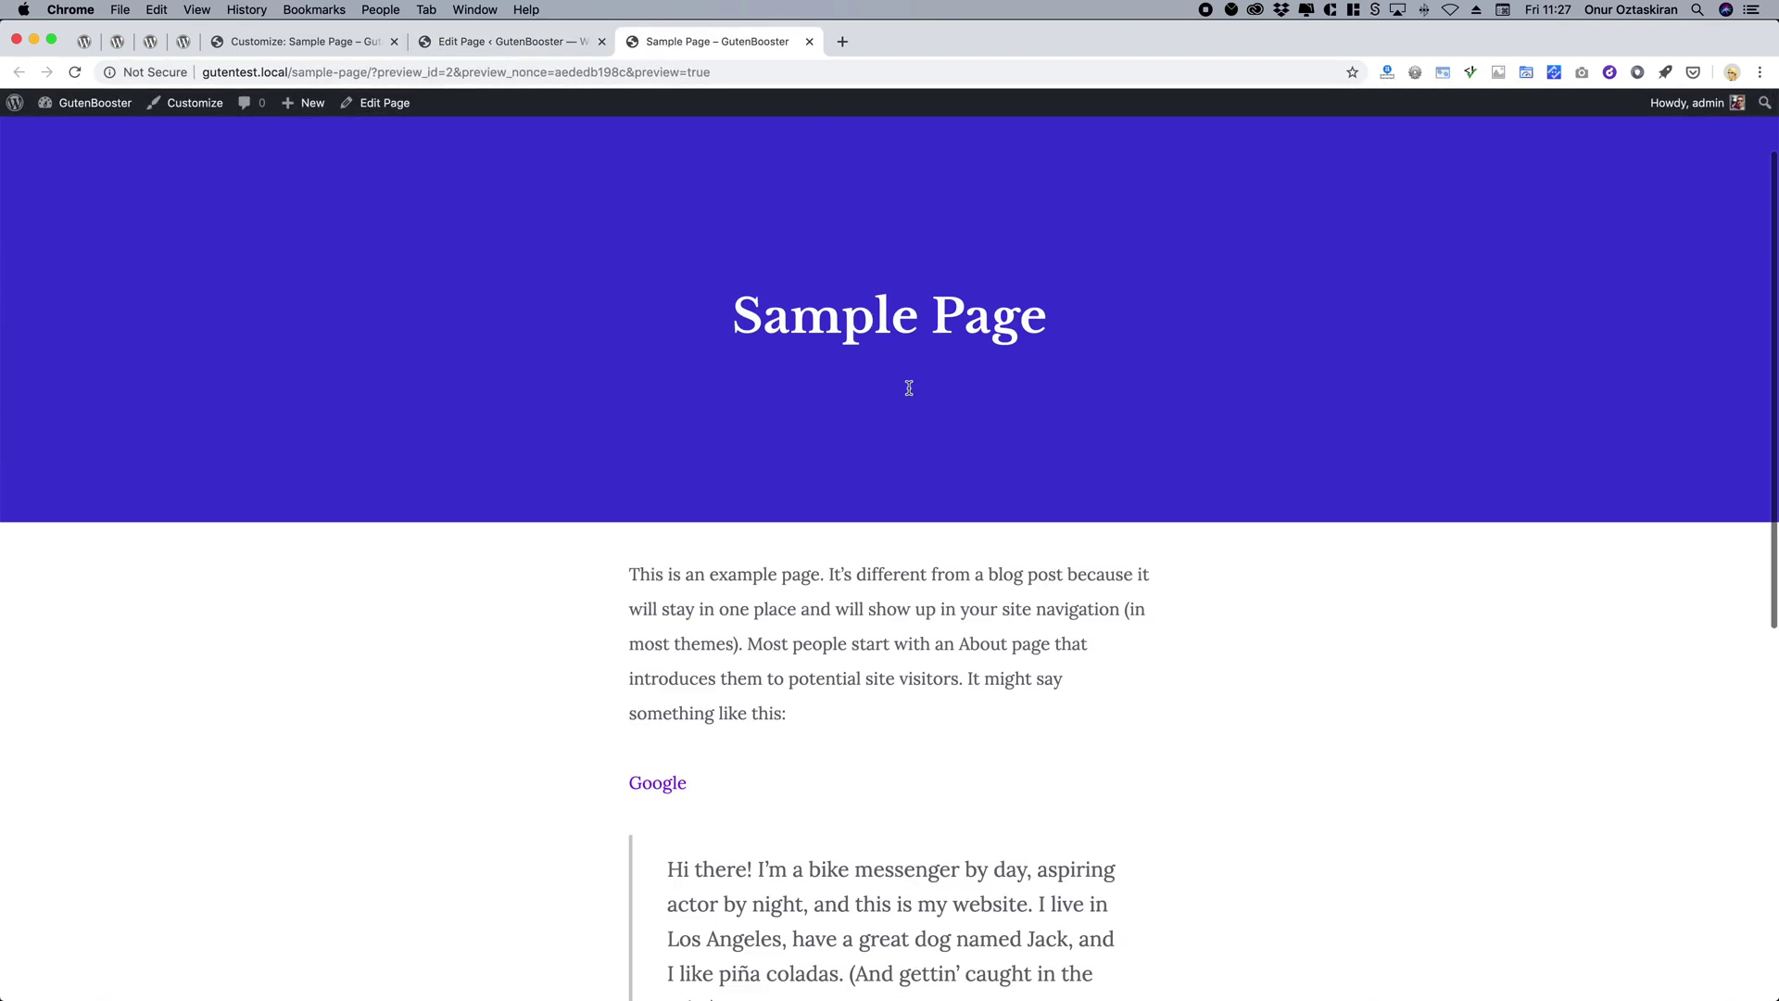
click(506, 42)
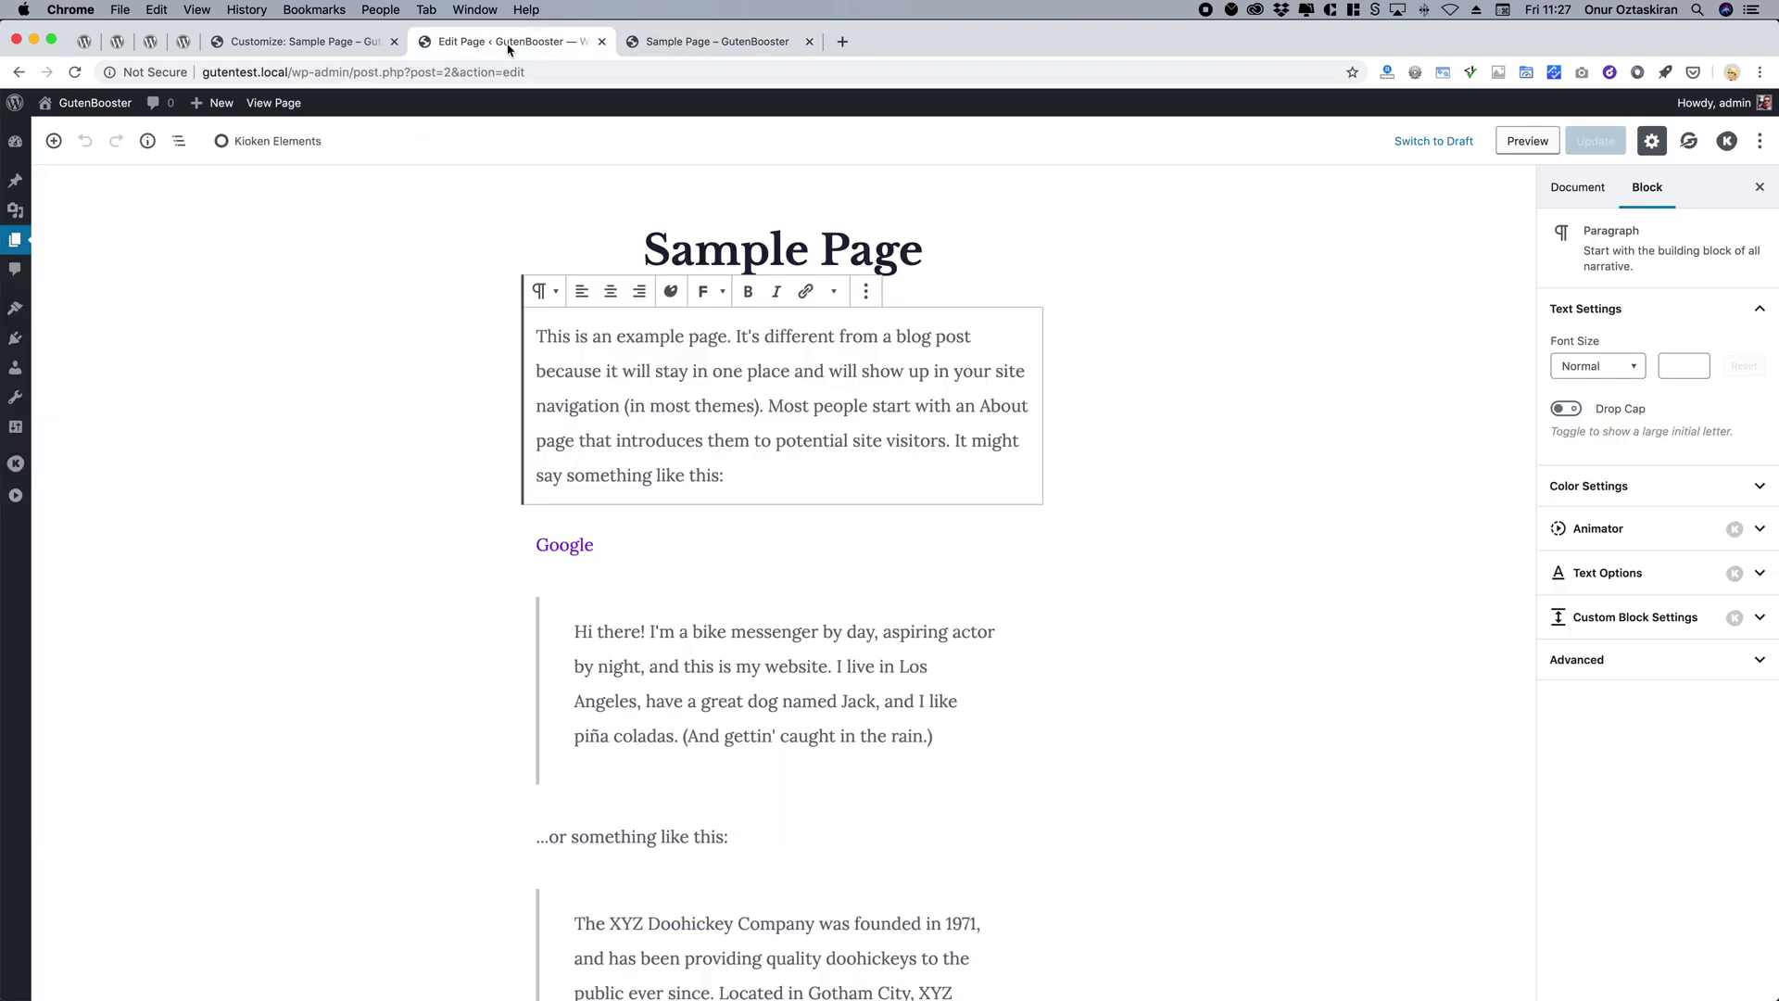
click(890, 662)
click(853, 413)
scroll(842, 435, down, 3)
click(325, 42)
click(461, 44)
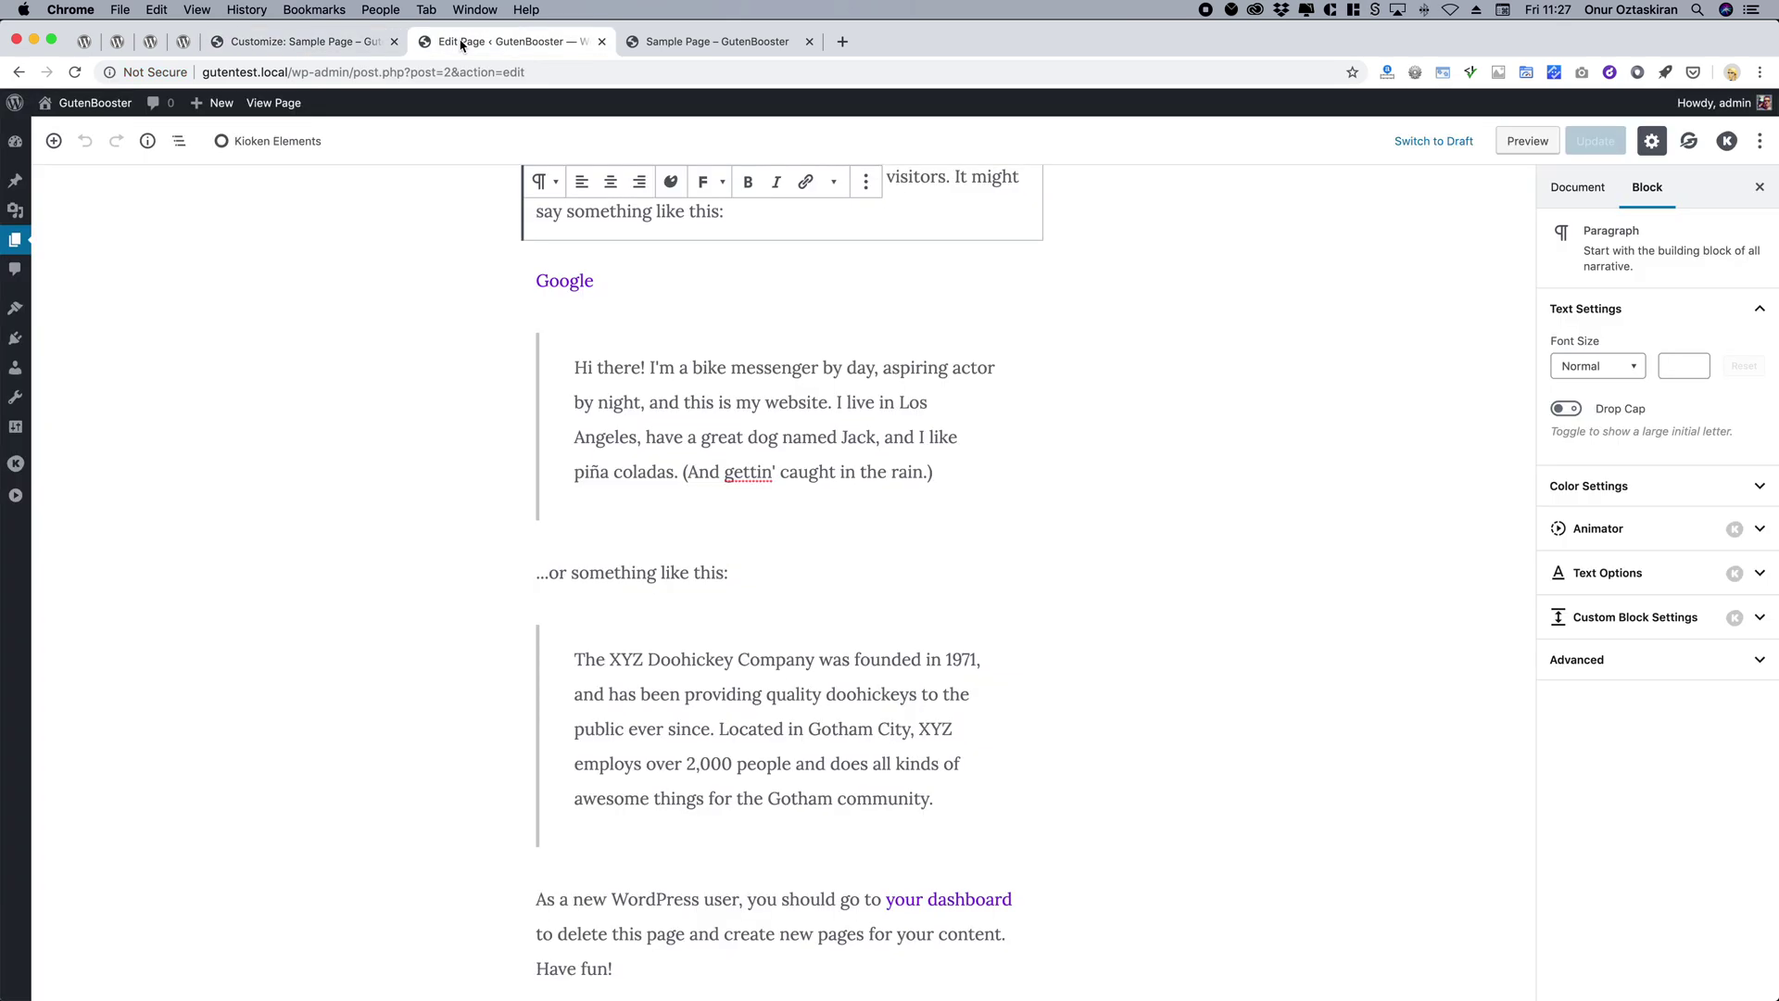
click(848, 437)
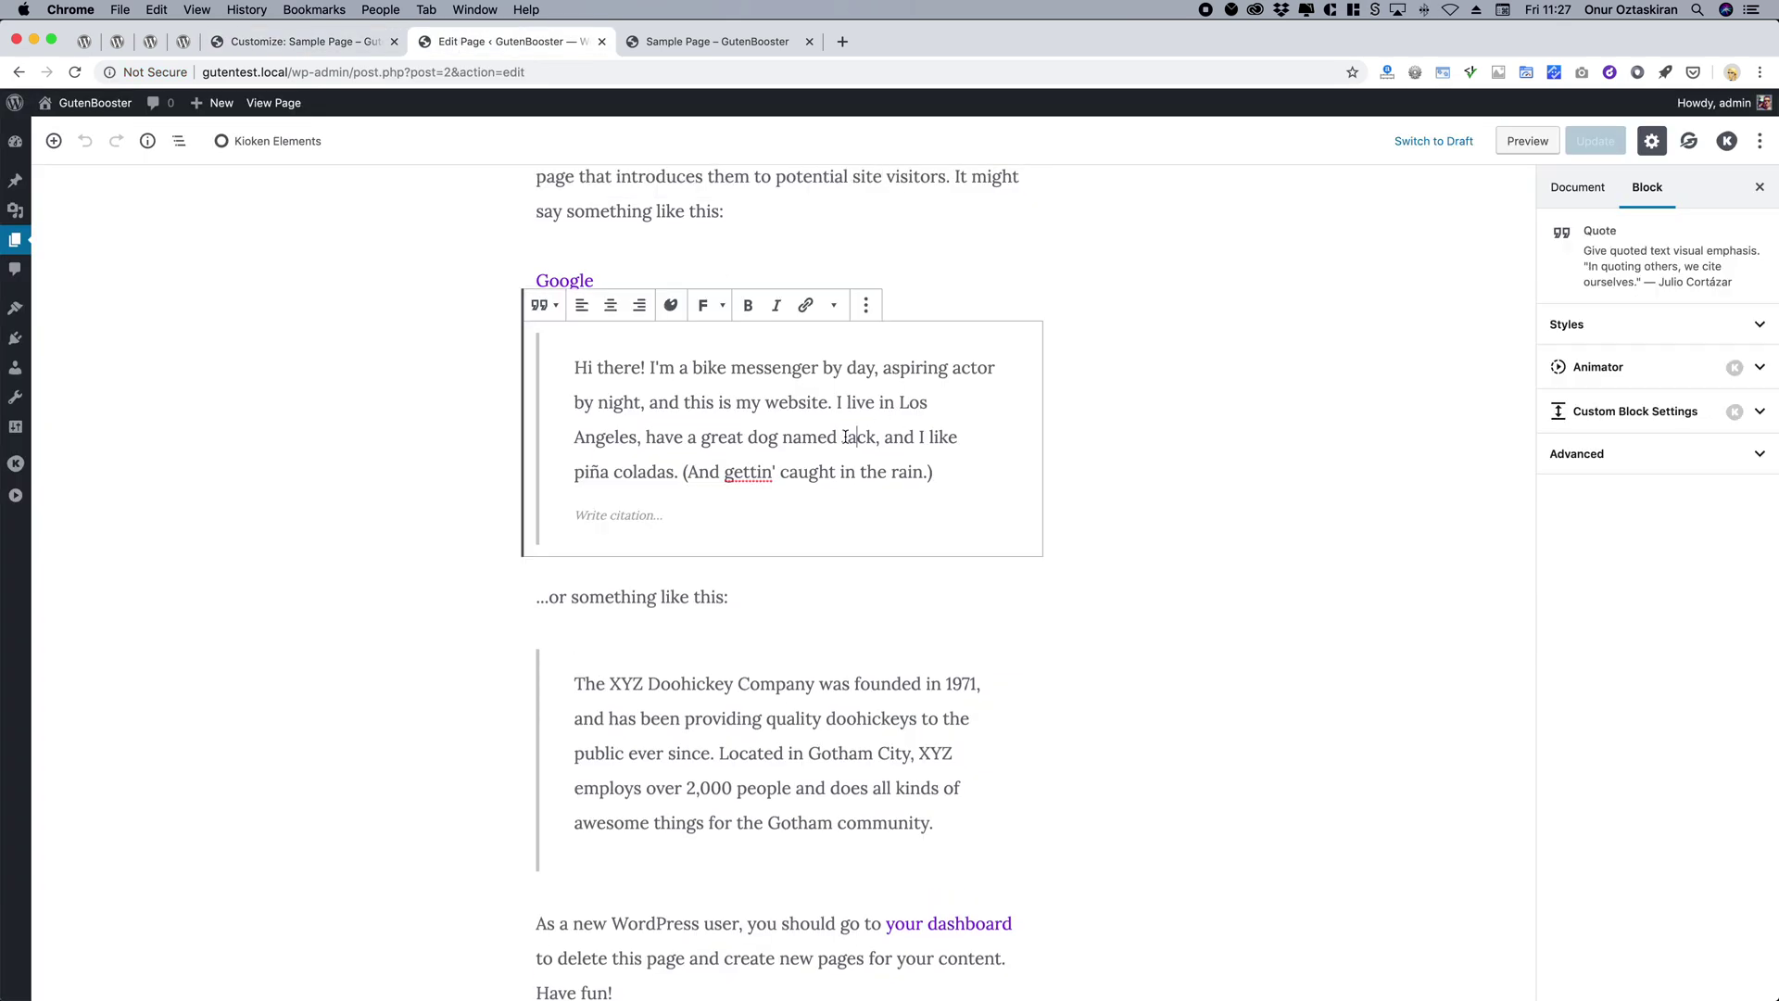
click(770, 601)
click(762, 660)
click(680, 44)
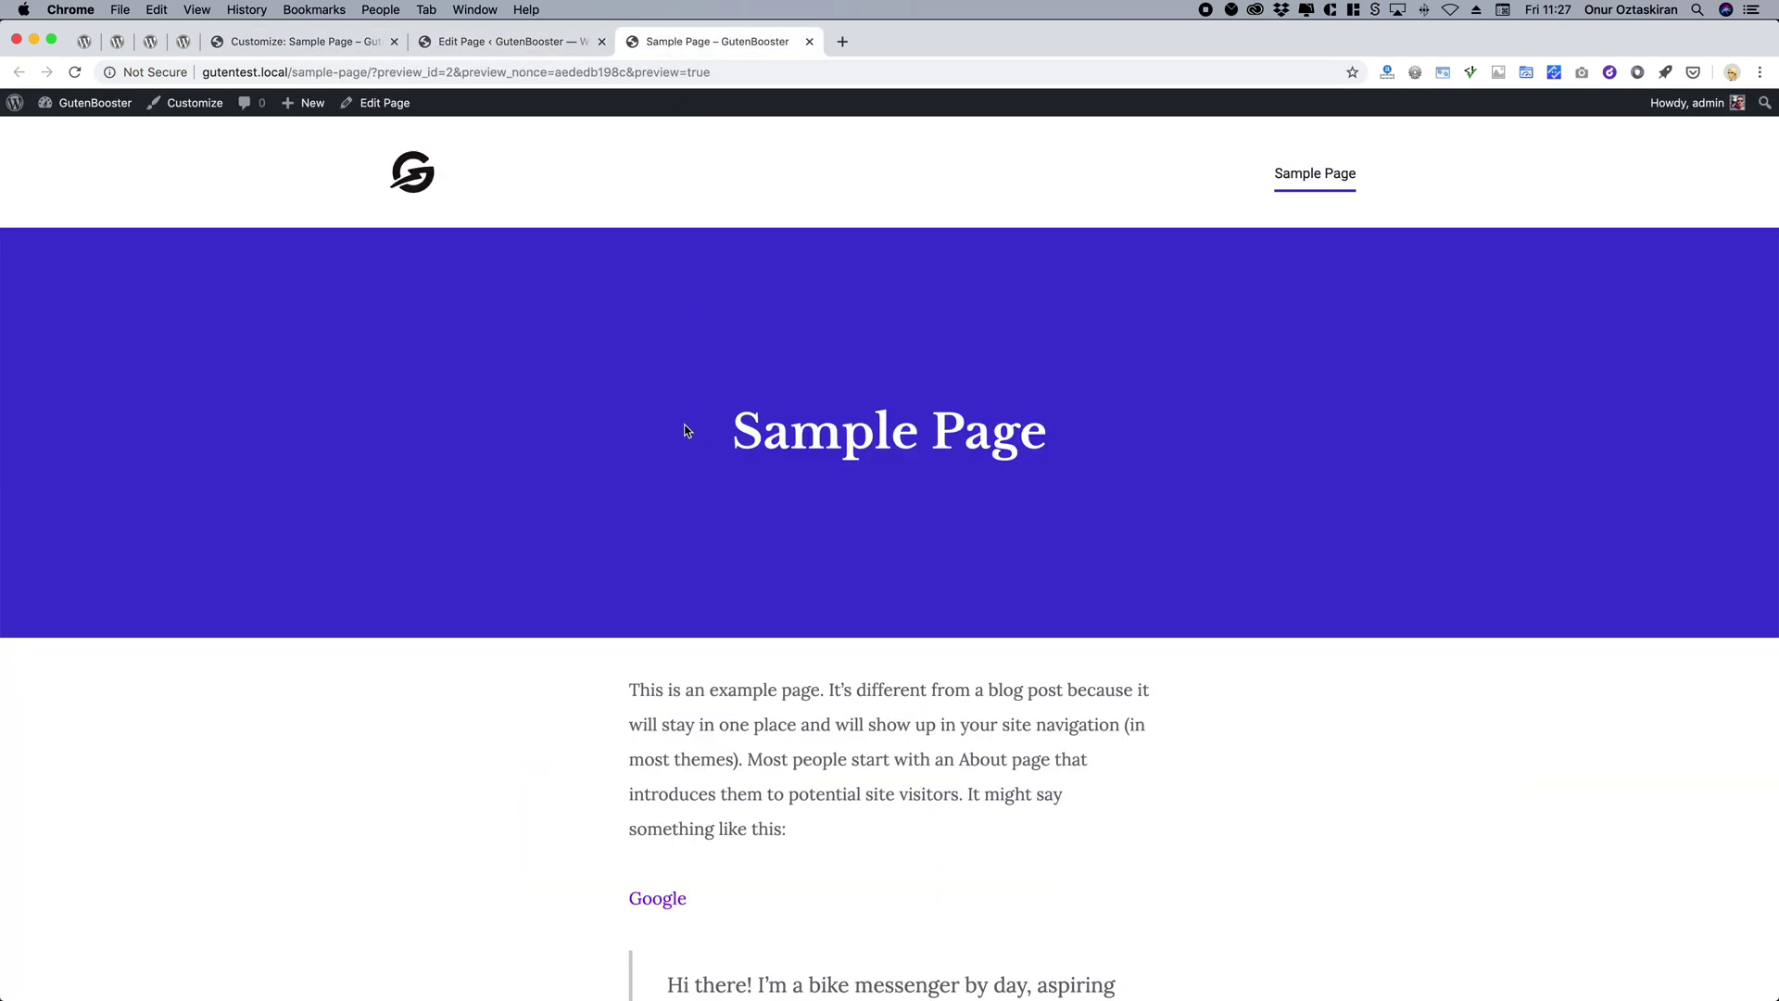
click(479, 45)
click(903, 338)
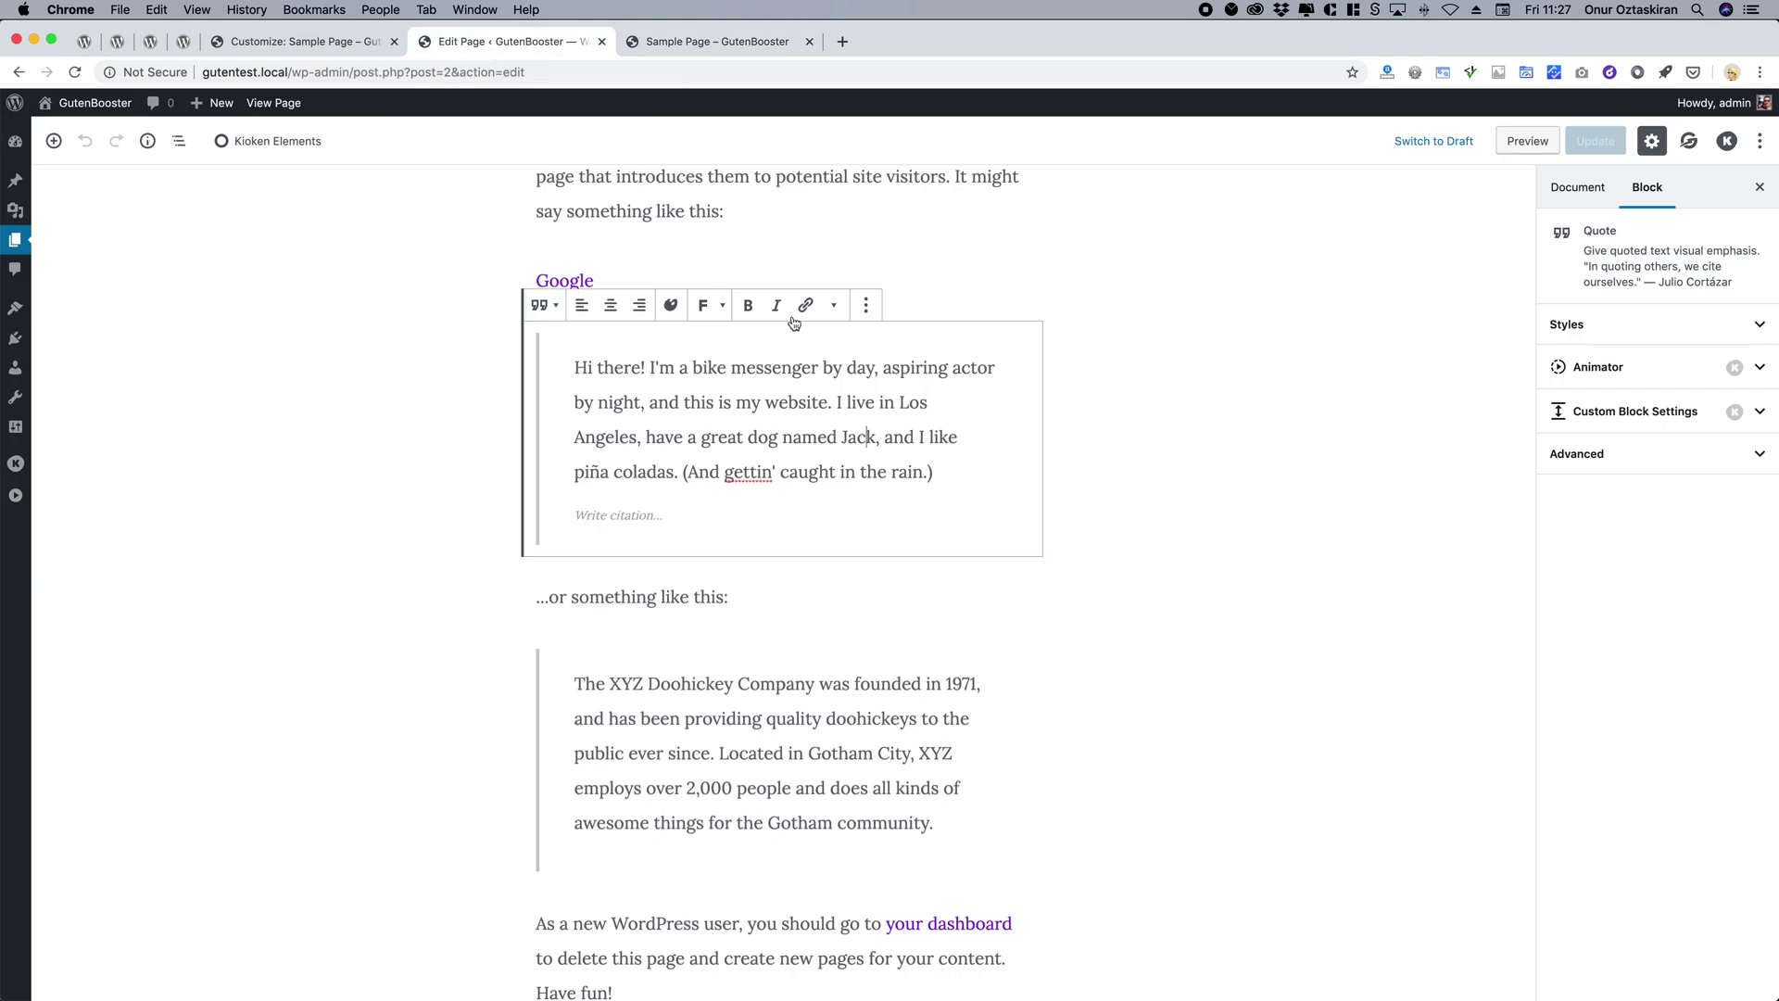
click(789, 209)
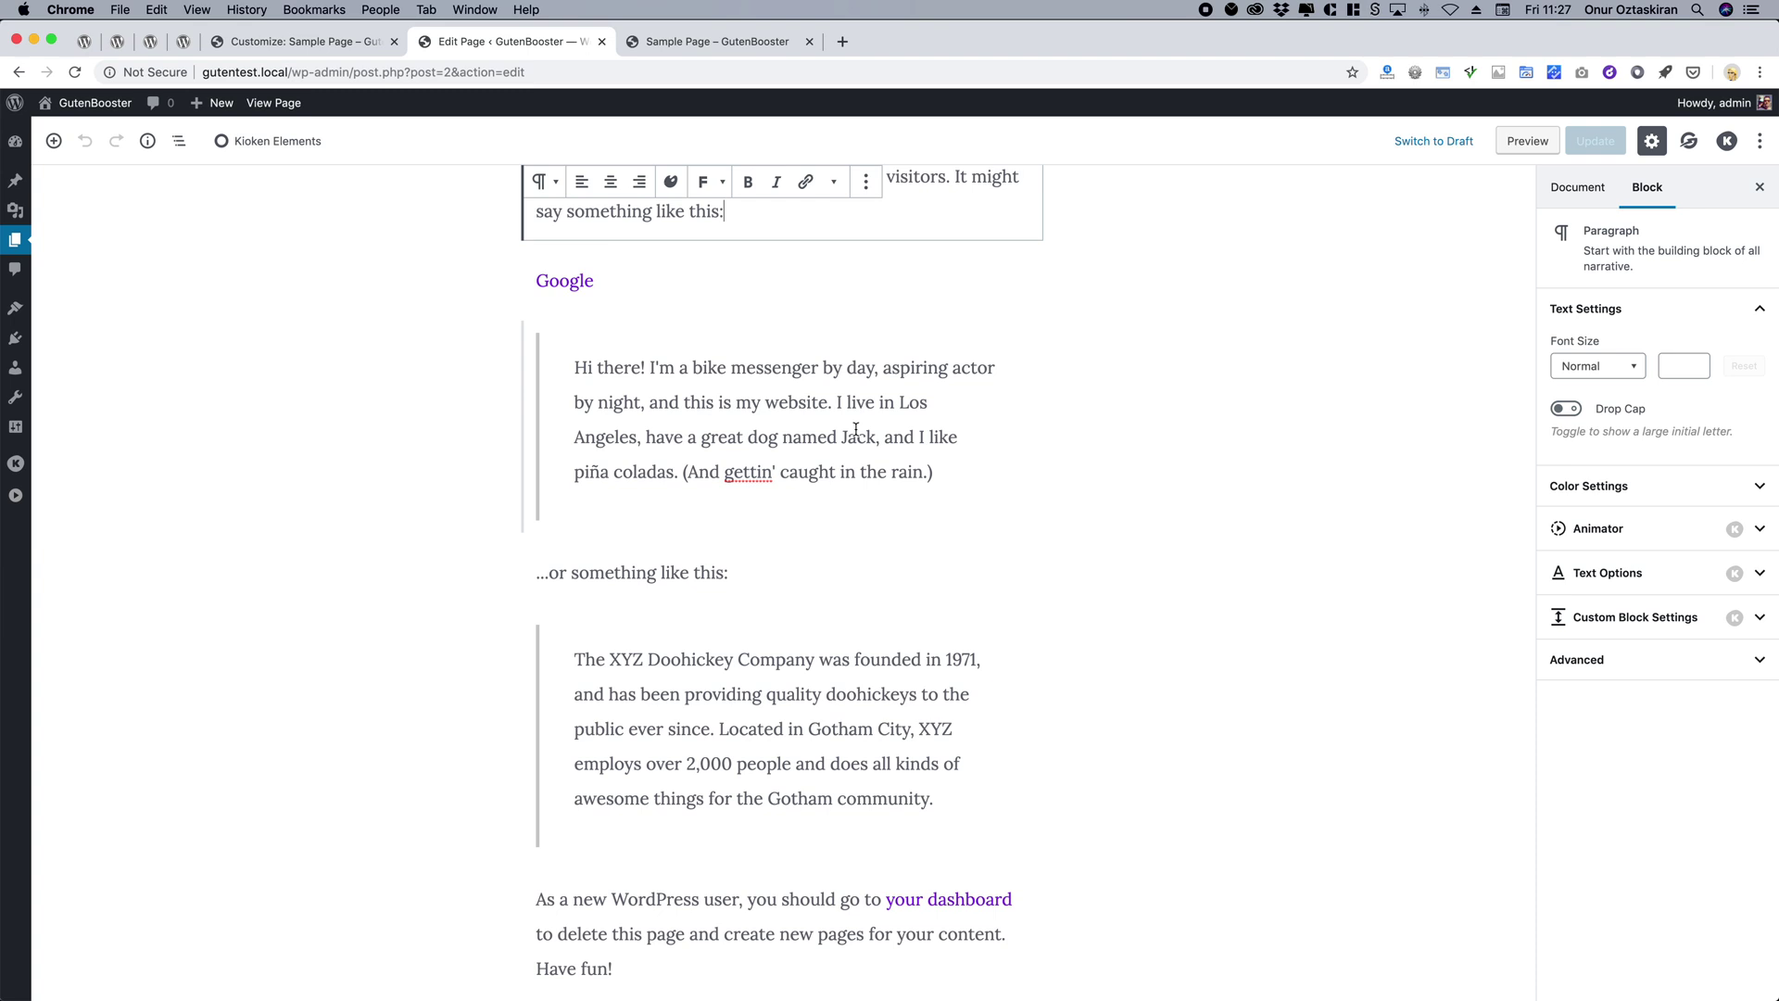
scroll(825, 436, up, 3)
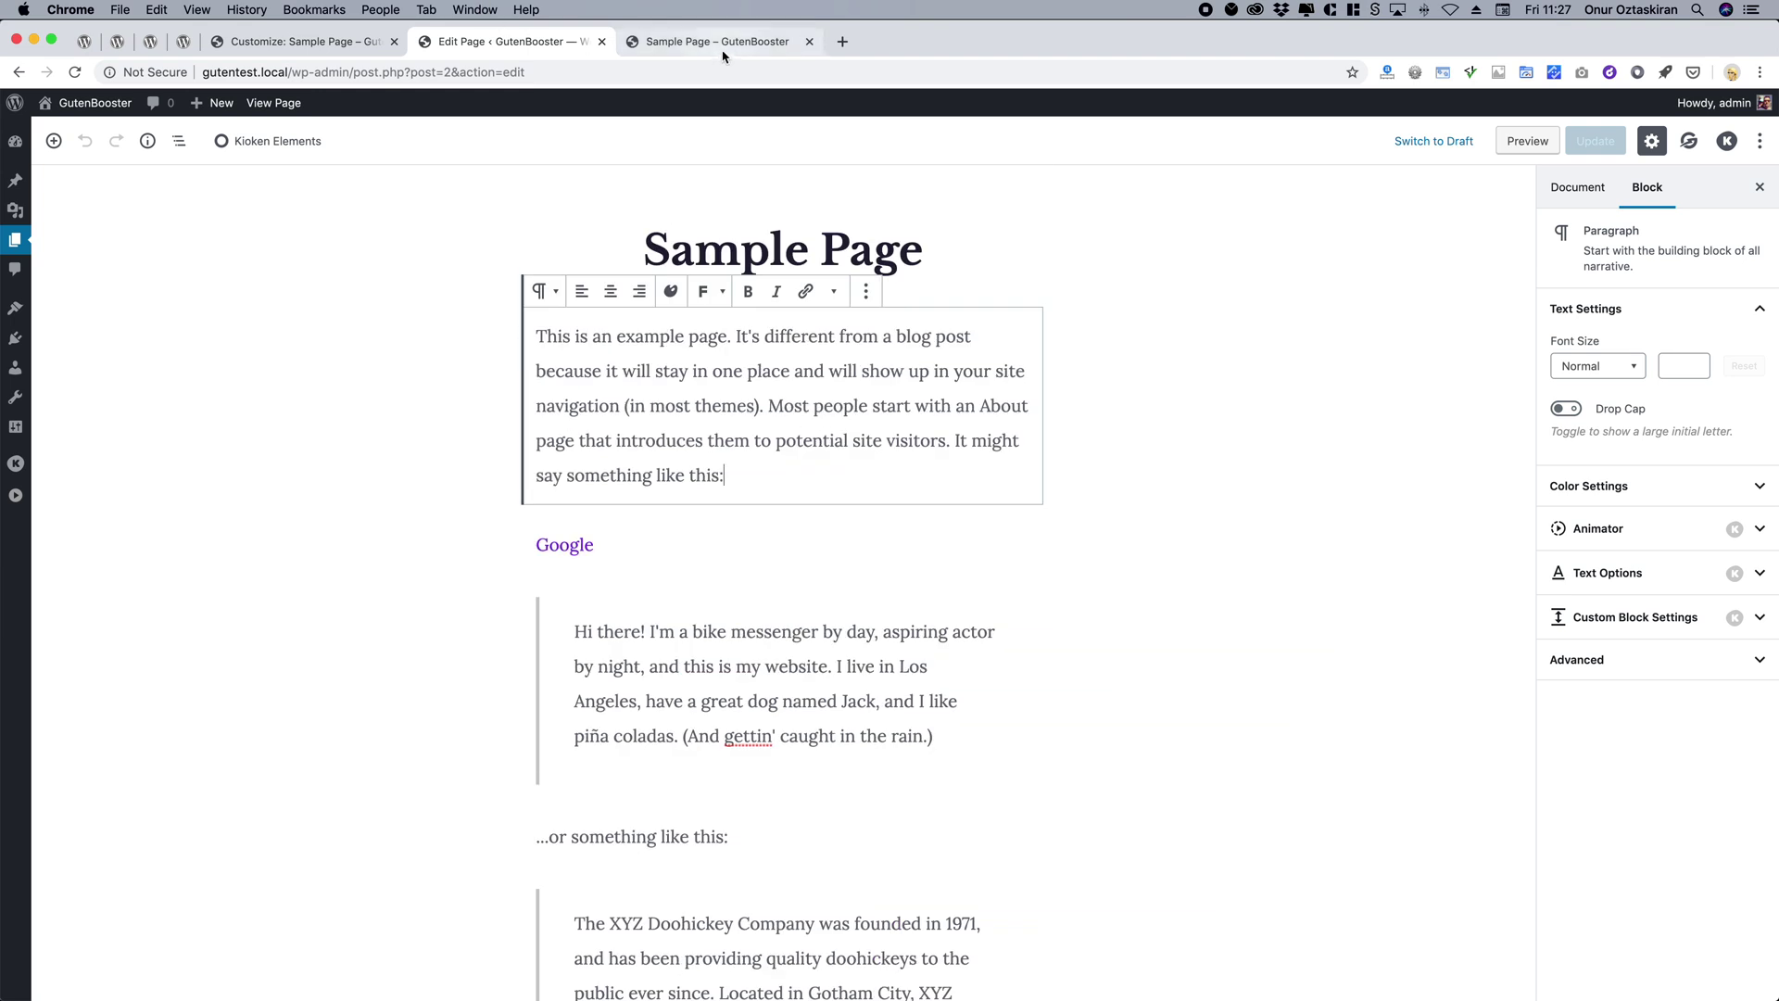
Set the Page Banner background image in the customizer to mnt-3.jpg from the media library.
click(362, 42)
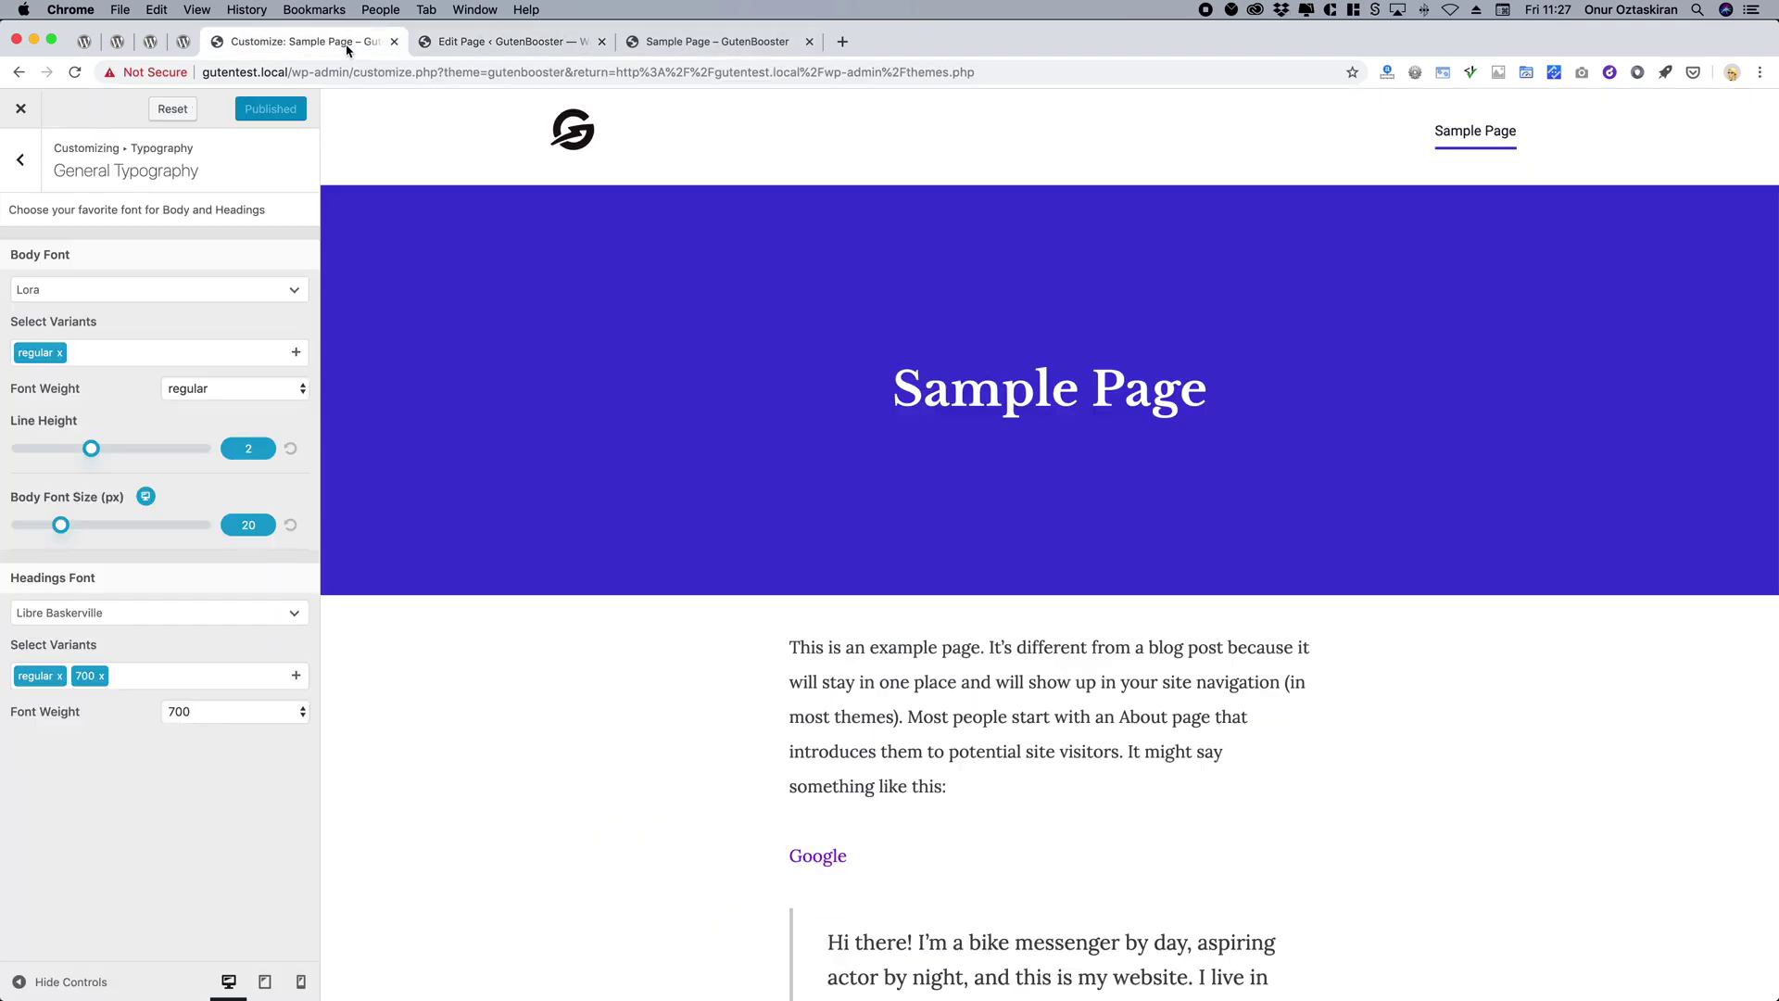
click(27, 175)
click(28, 176)
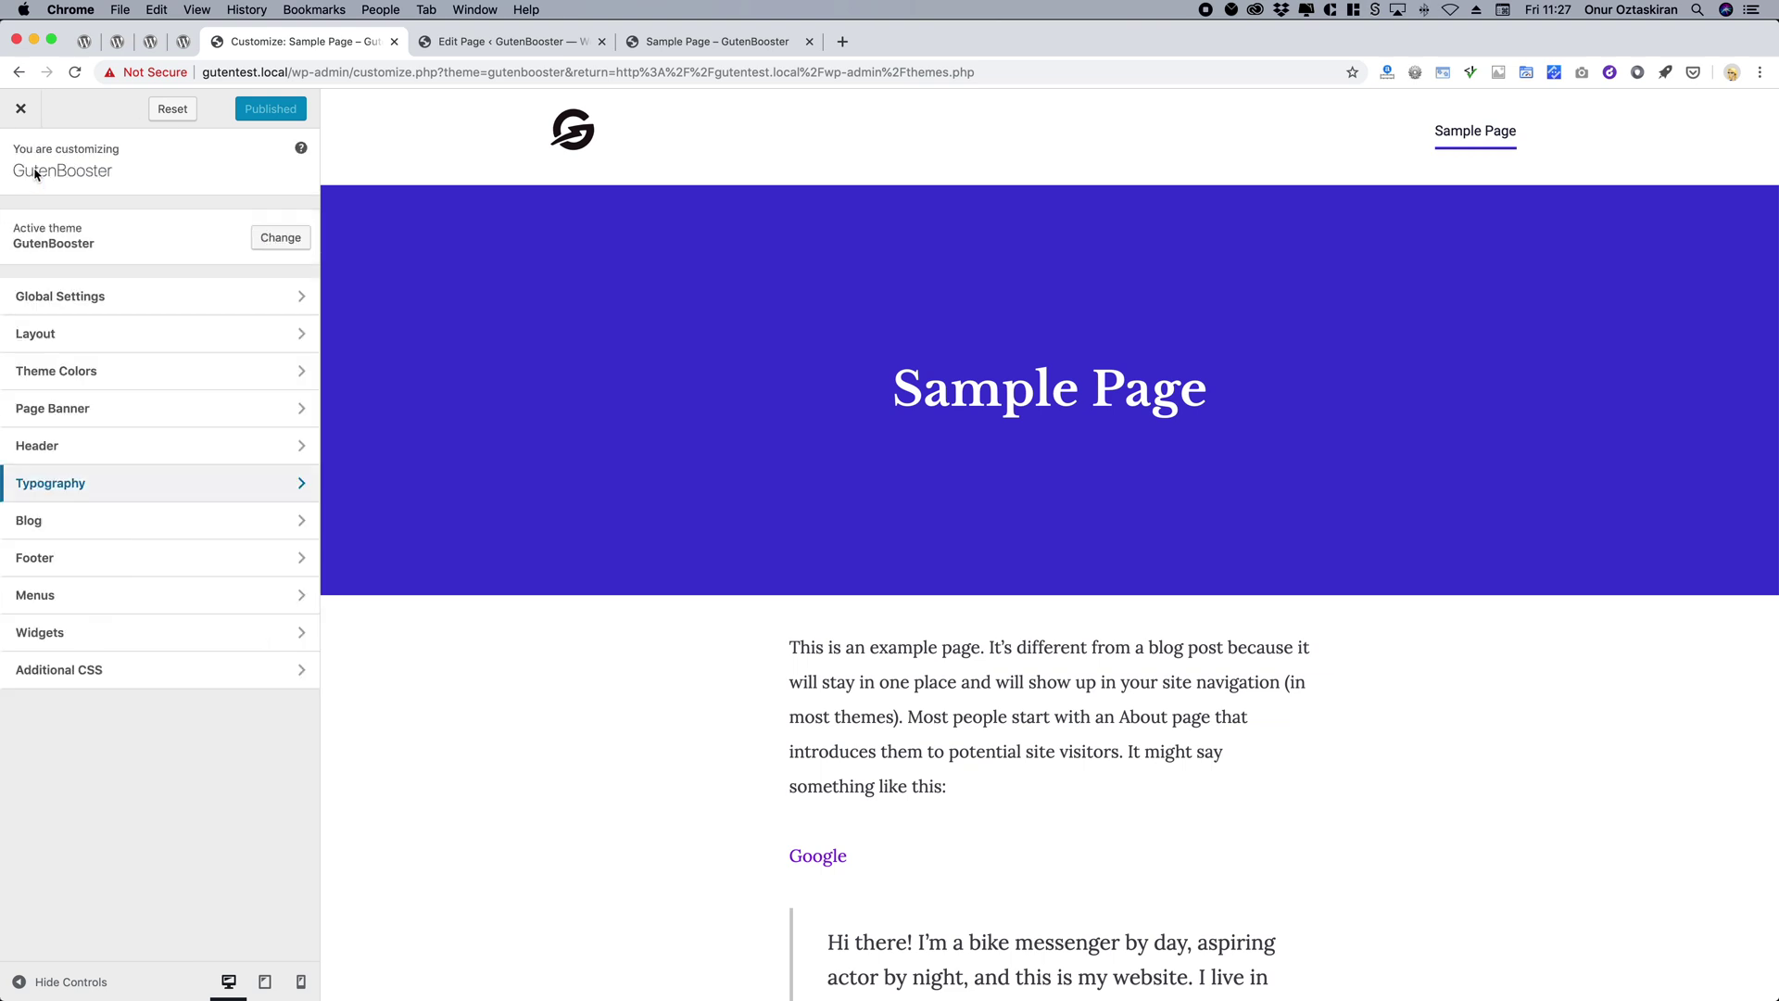
click(141, 408)
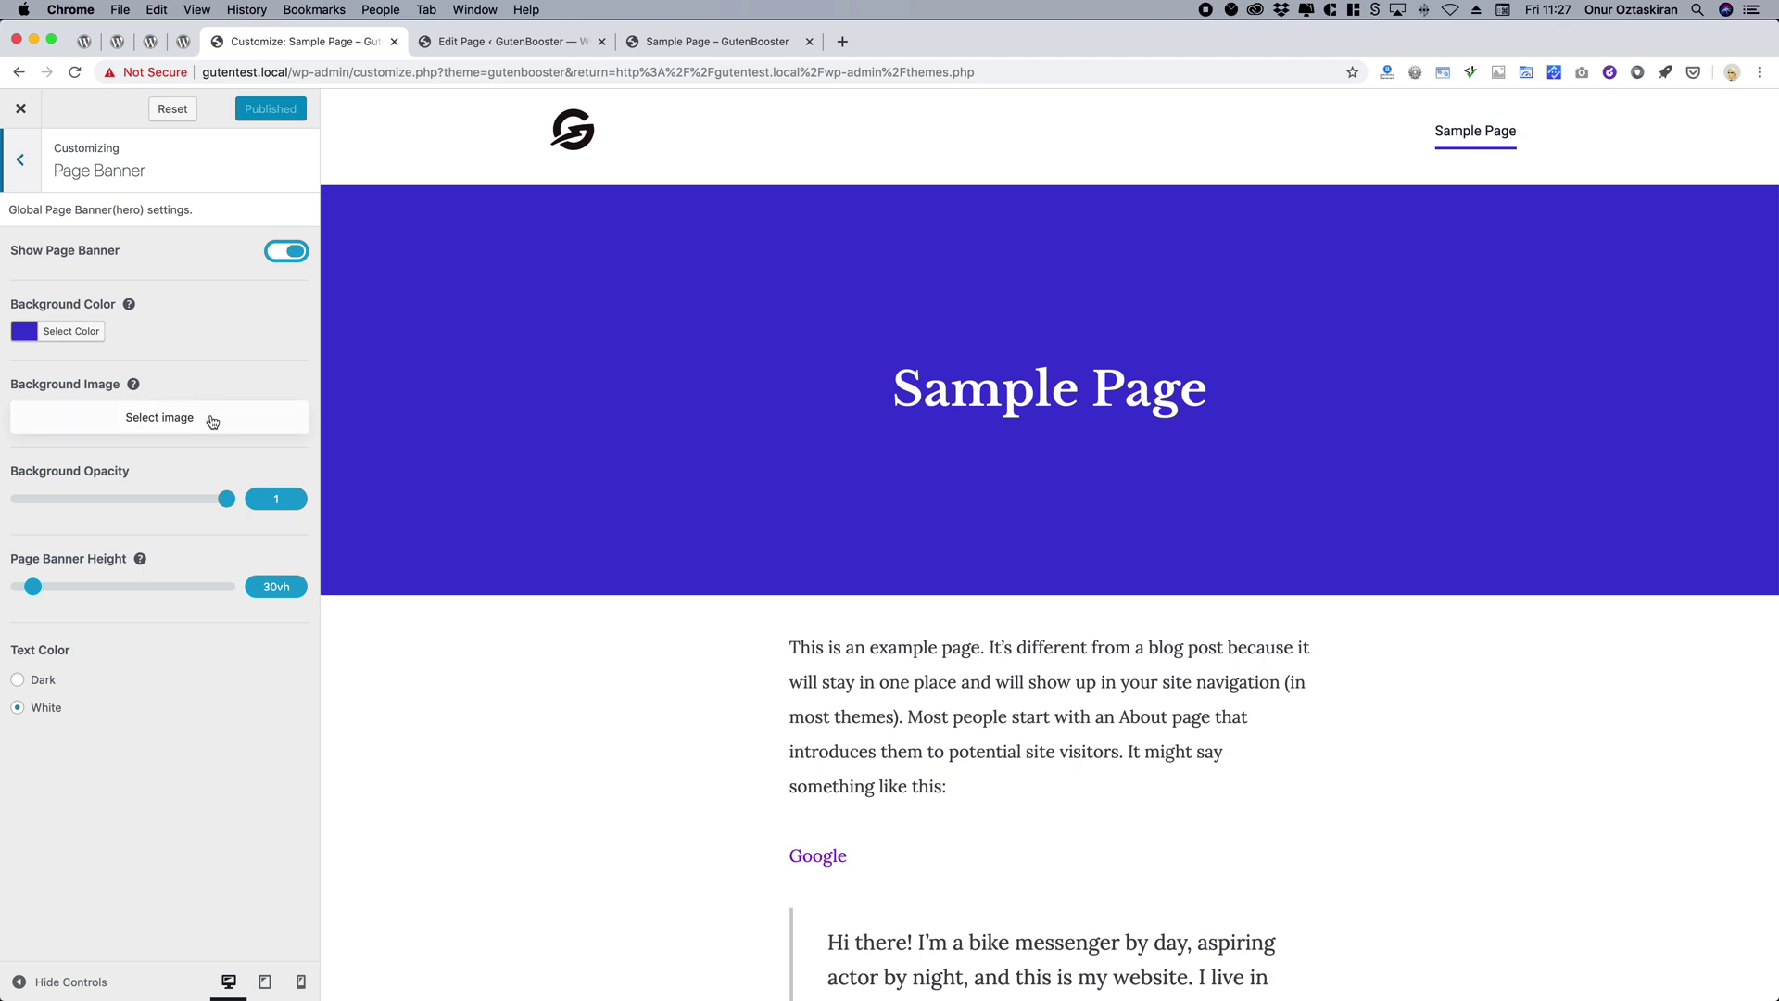
click(204, 419)
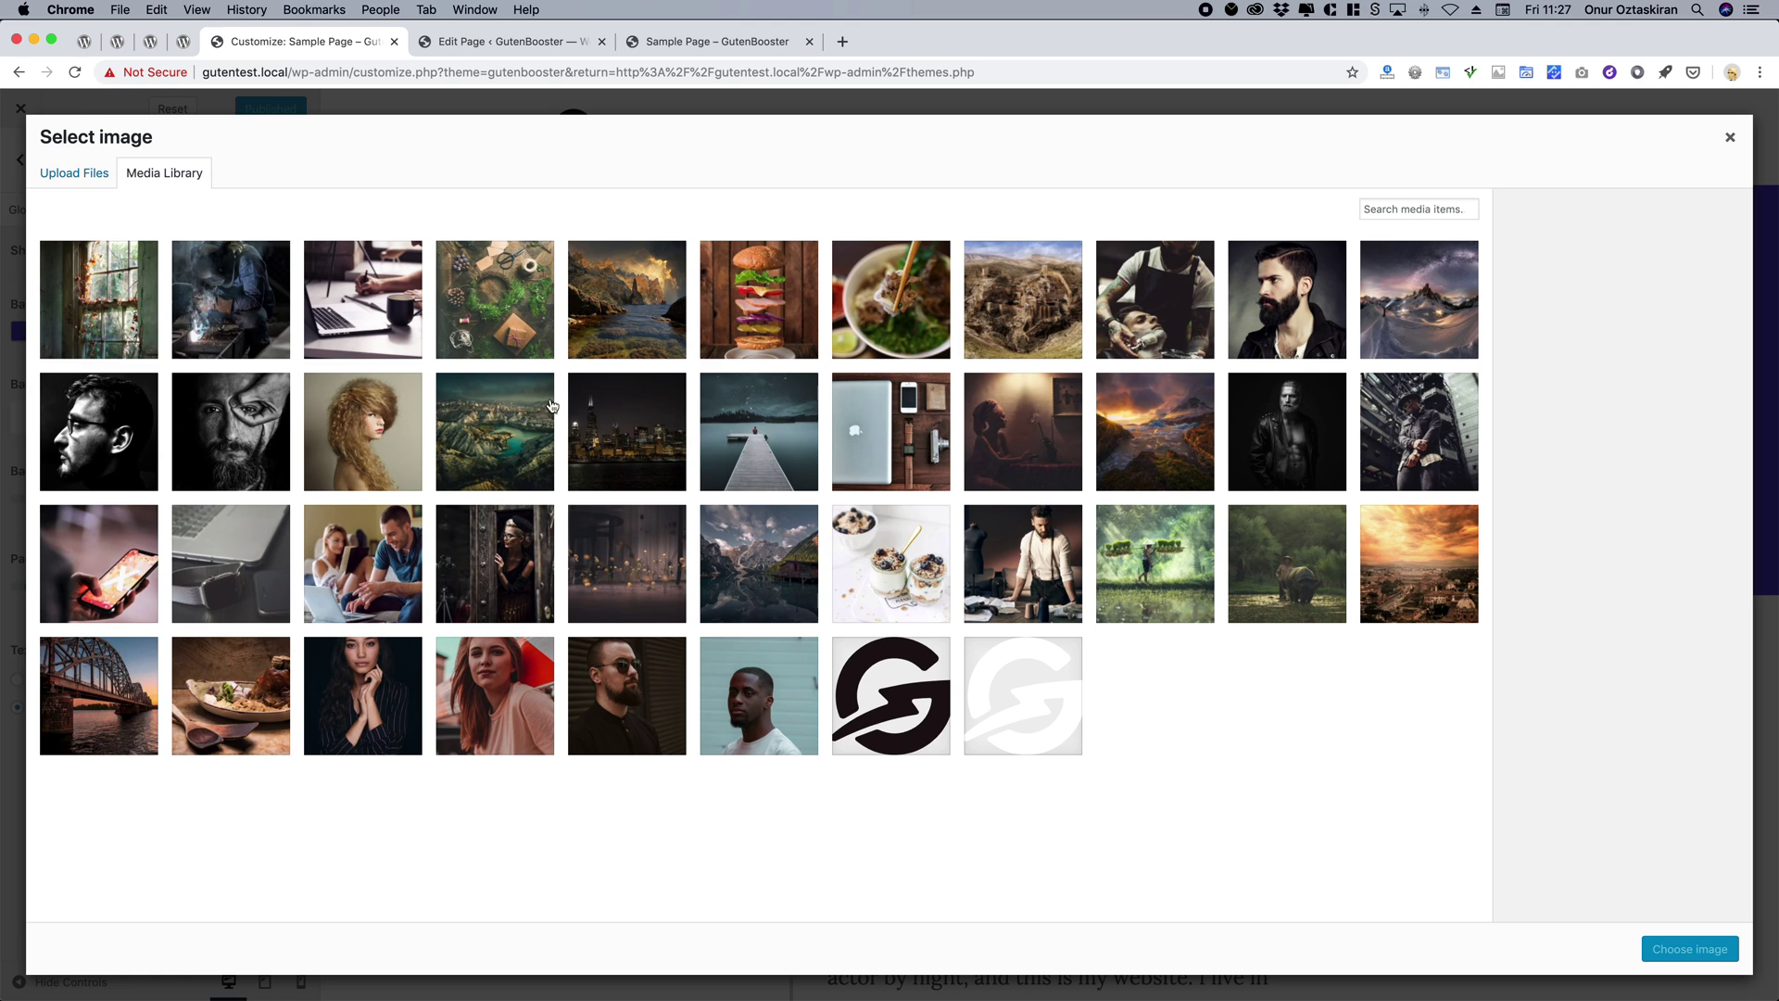
click(509, 433)
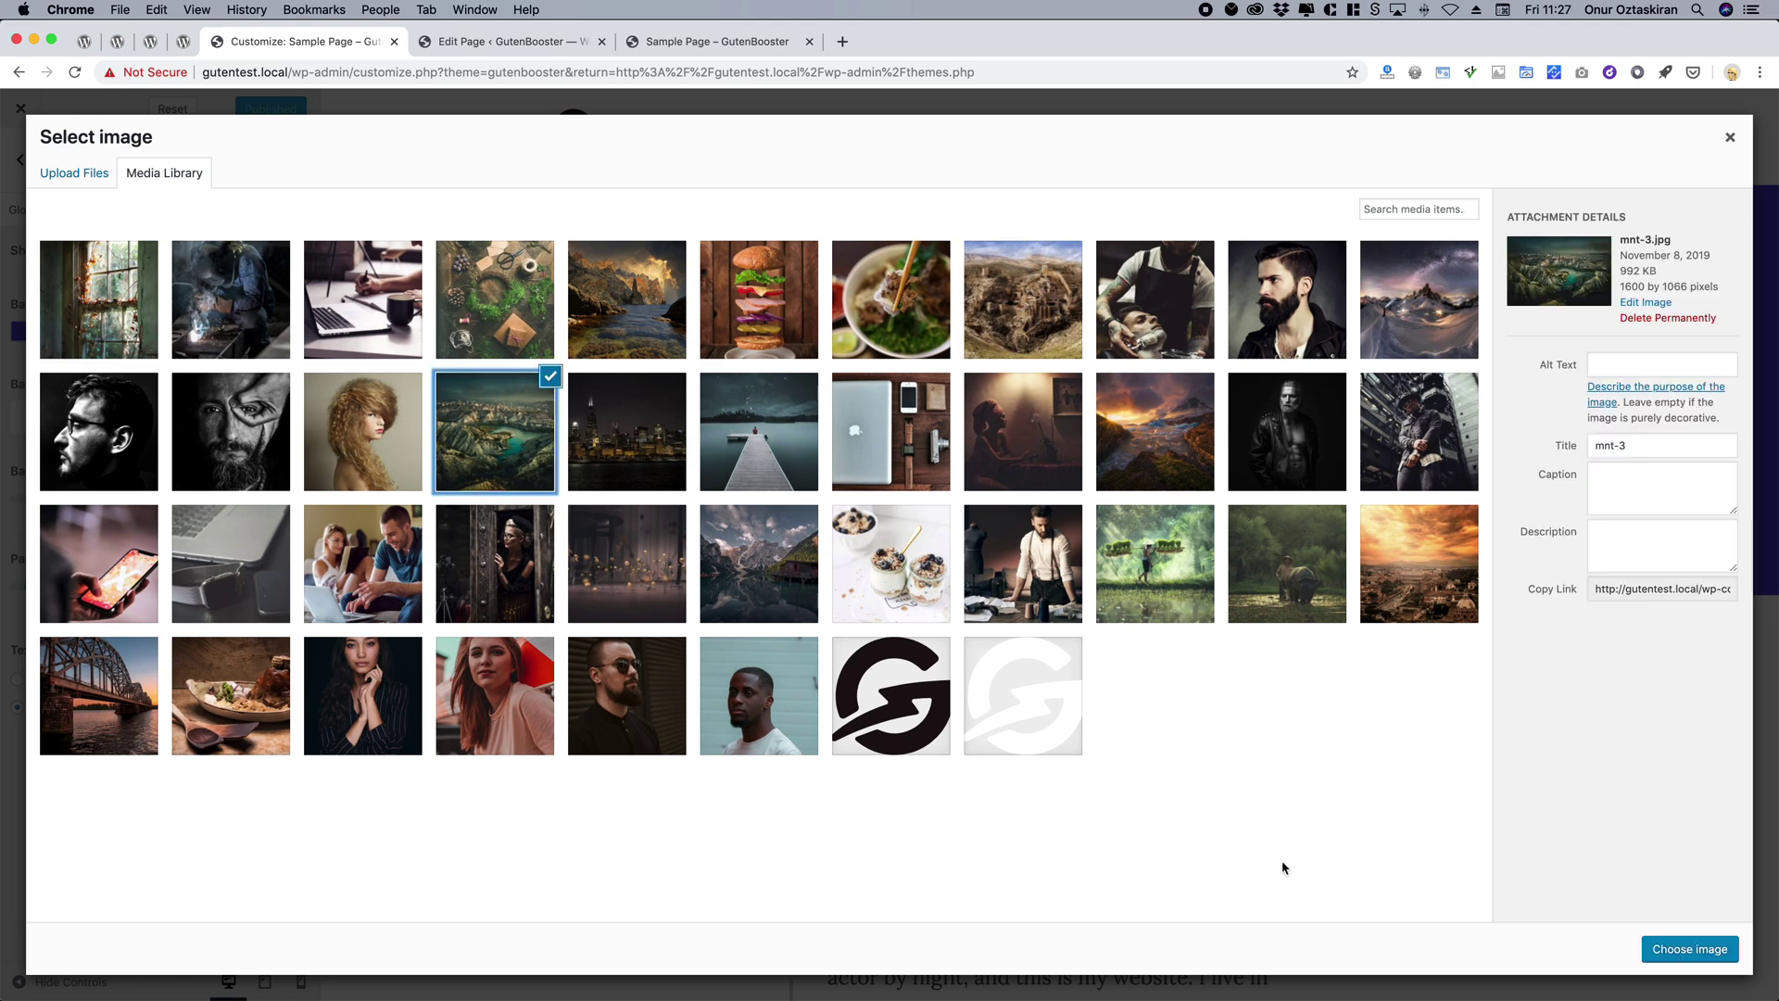
click(1689, 950)
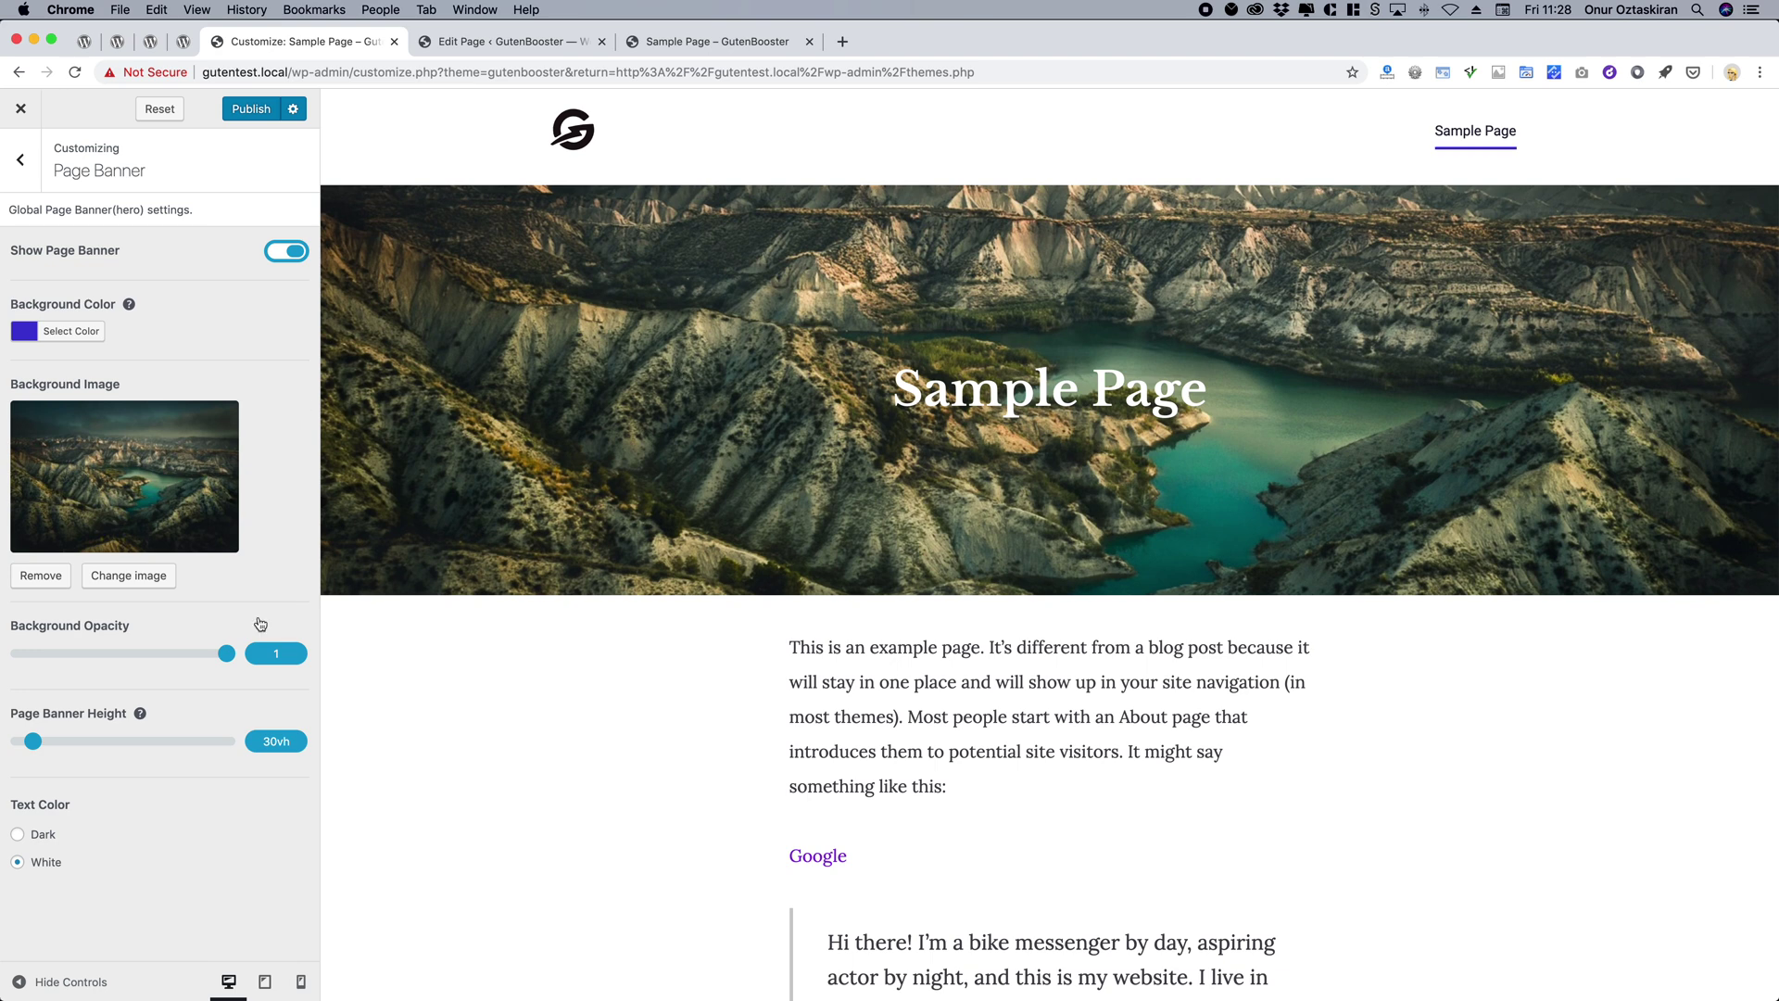
Set the Page Banner background opacity to 0.75, previewing the banner on the blog page.
drag(226, 653, 214, 654)
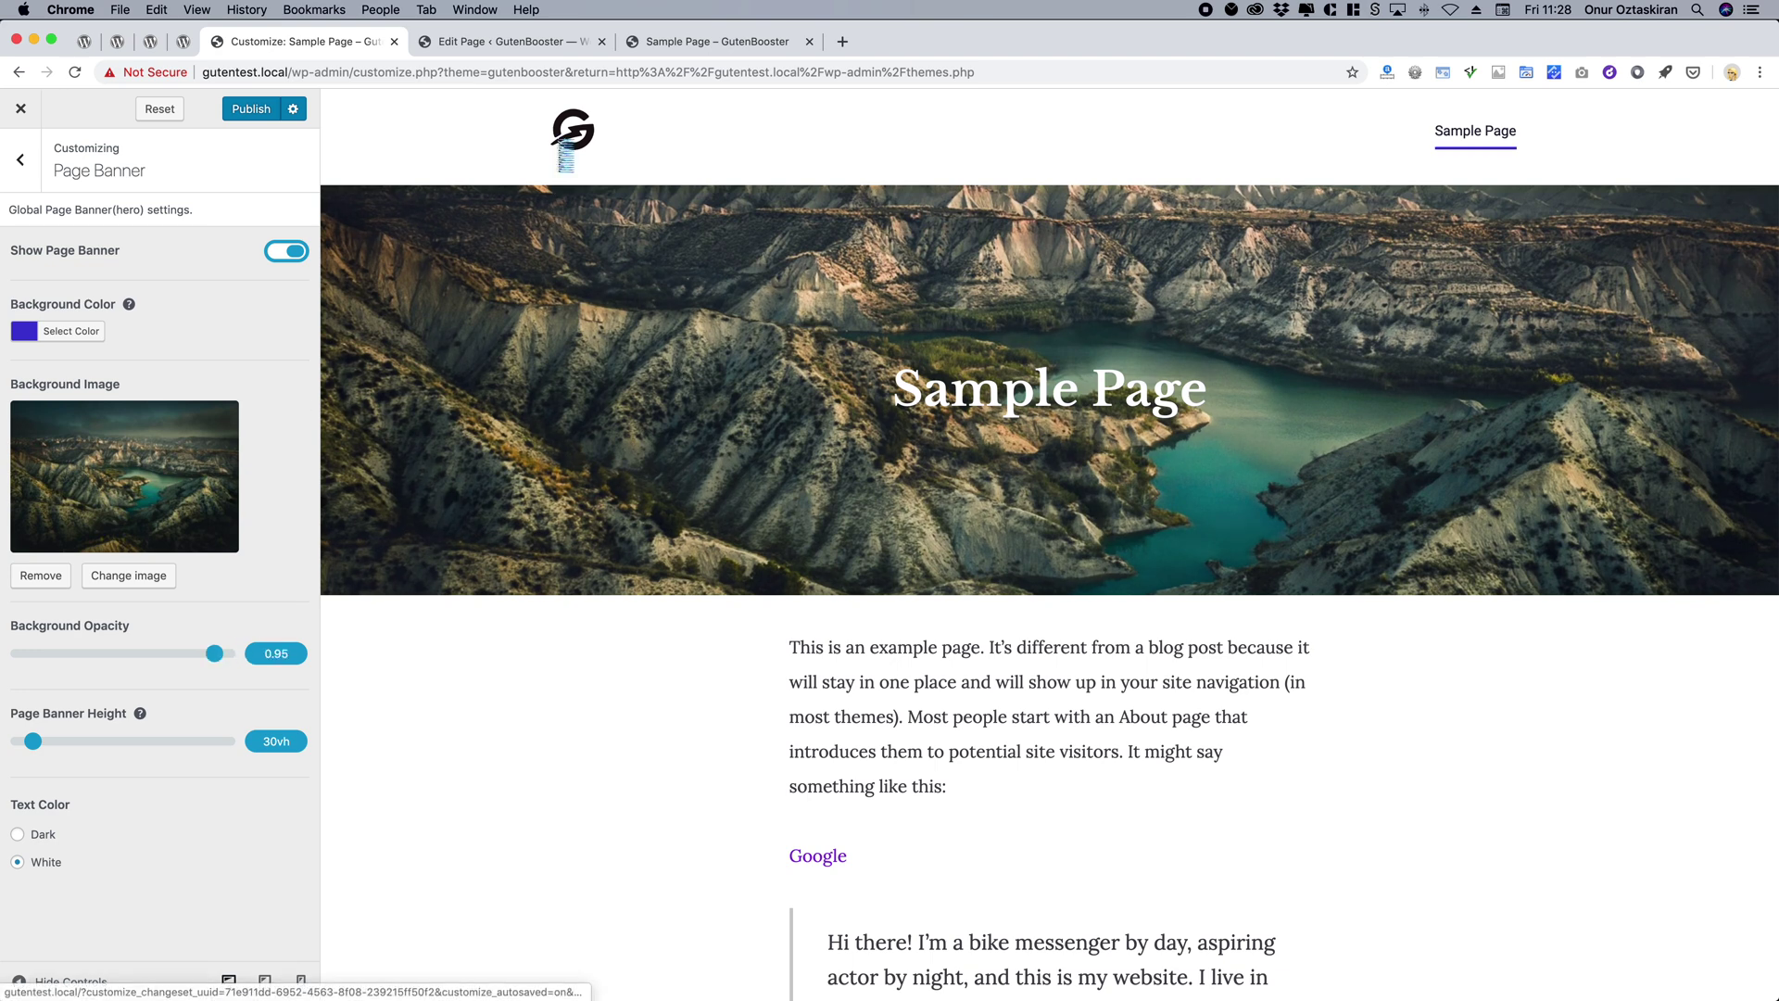
click(570, 137)
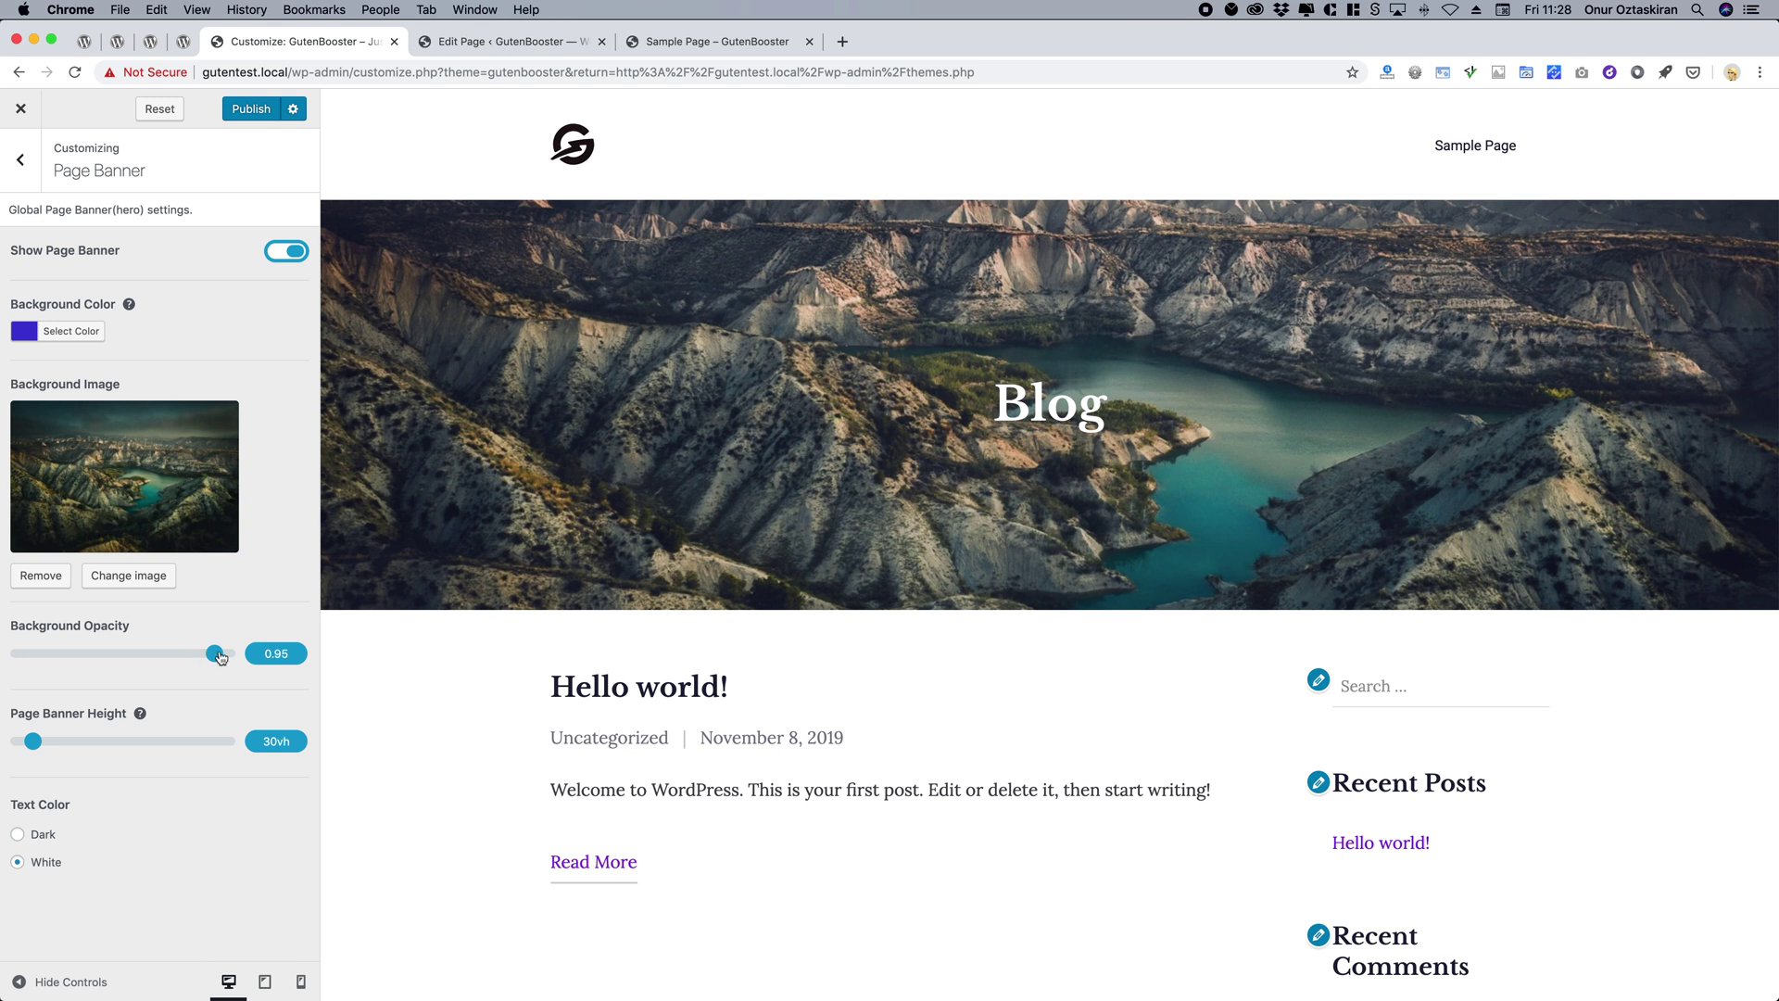
drag(220, 657, 175, 658)
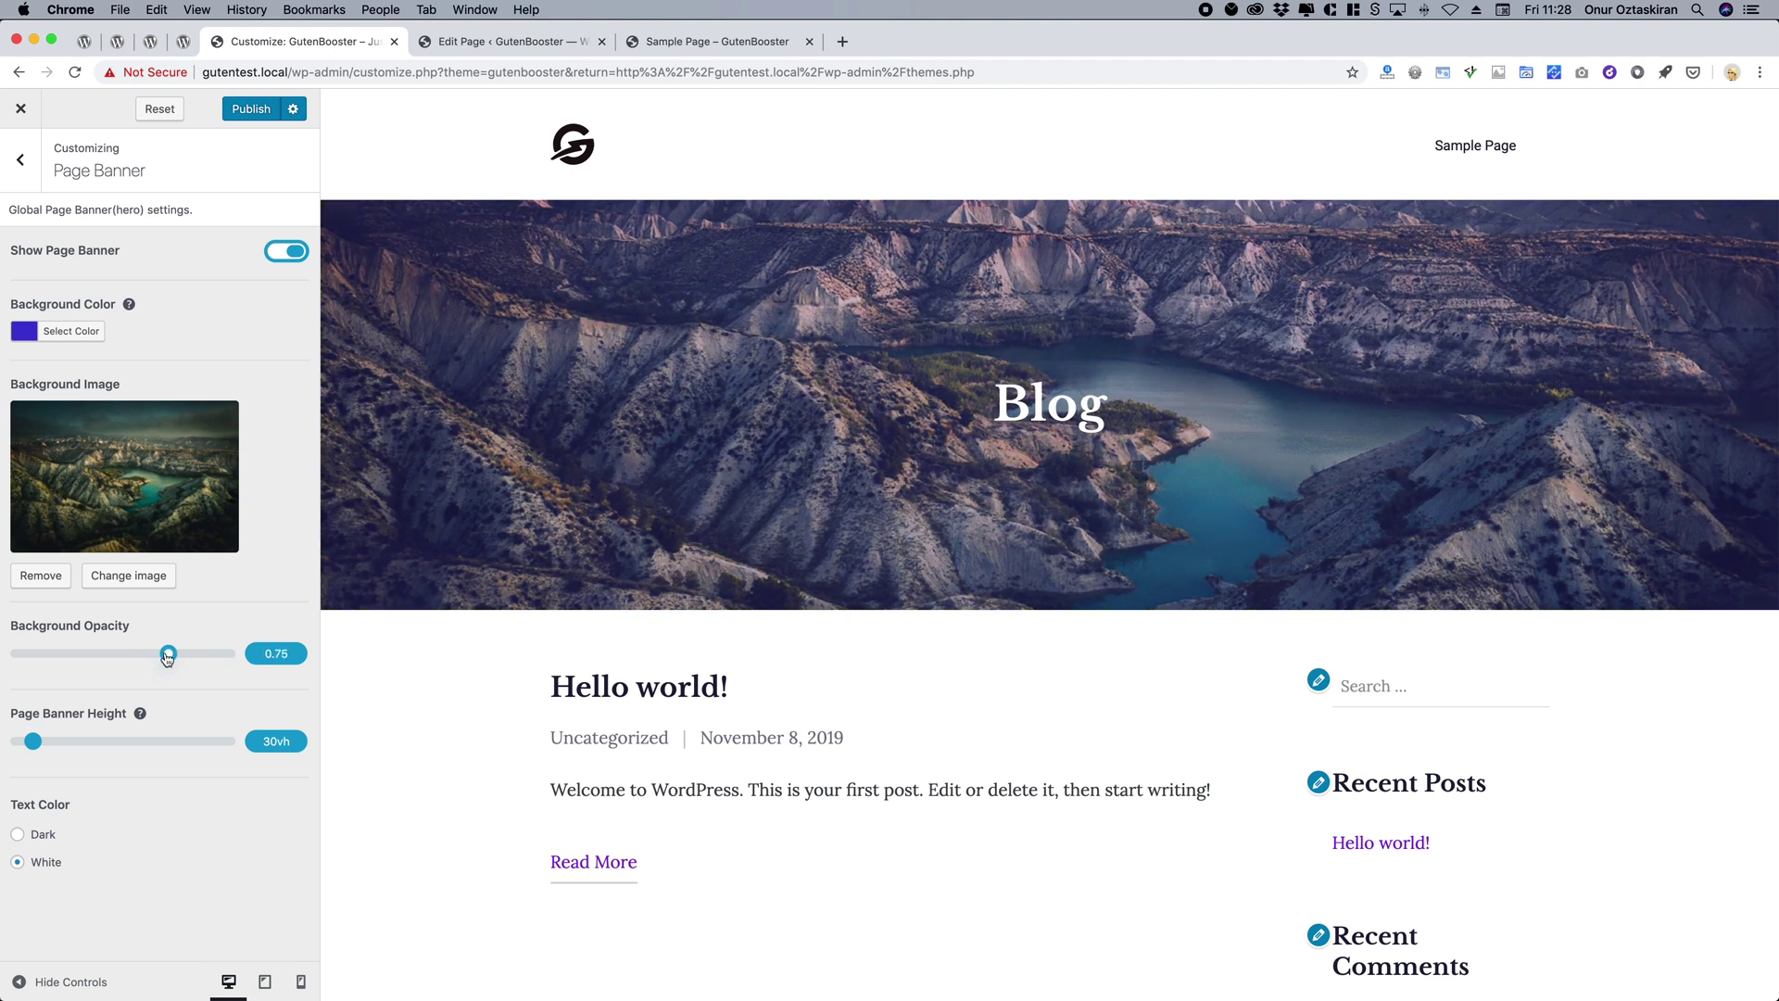
Set the Page Banner background color to black and the banner height to 70vh.
click(59, 331)
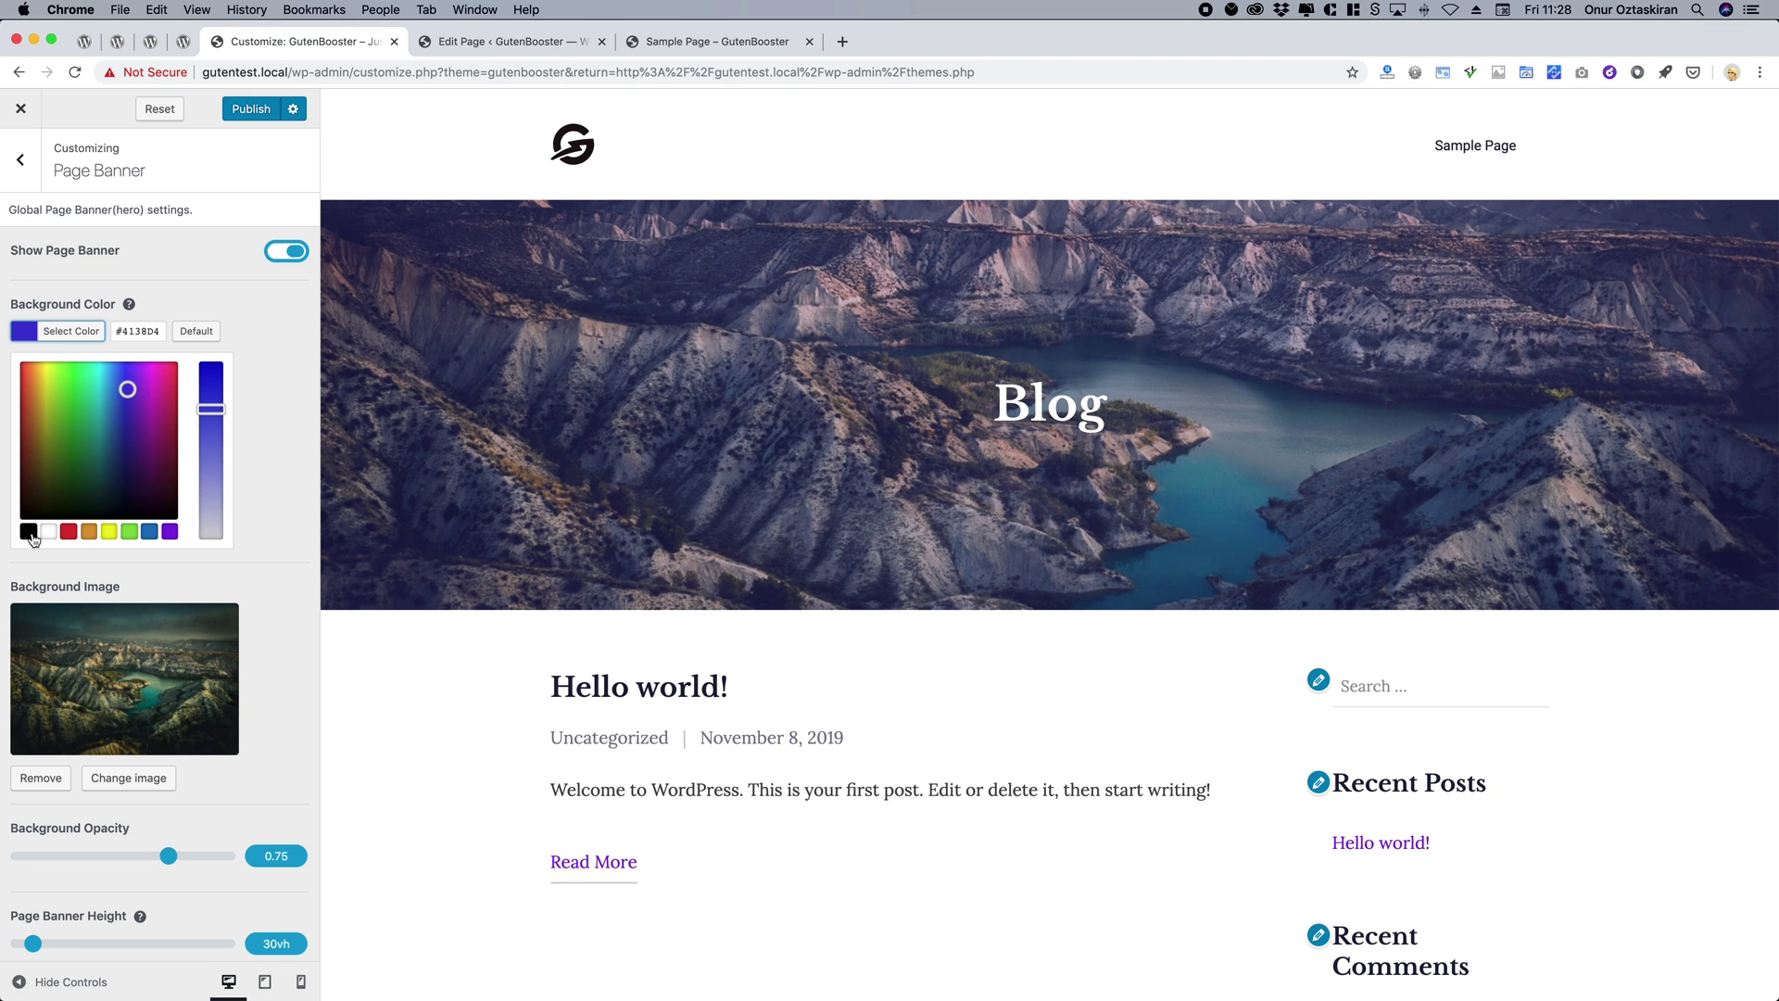
click(29, 531)
click(106, 312)
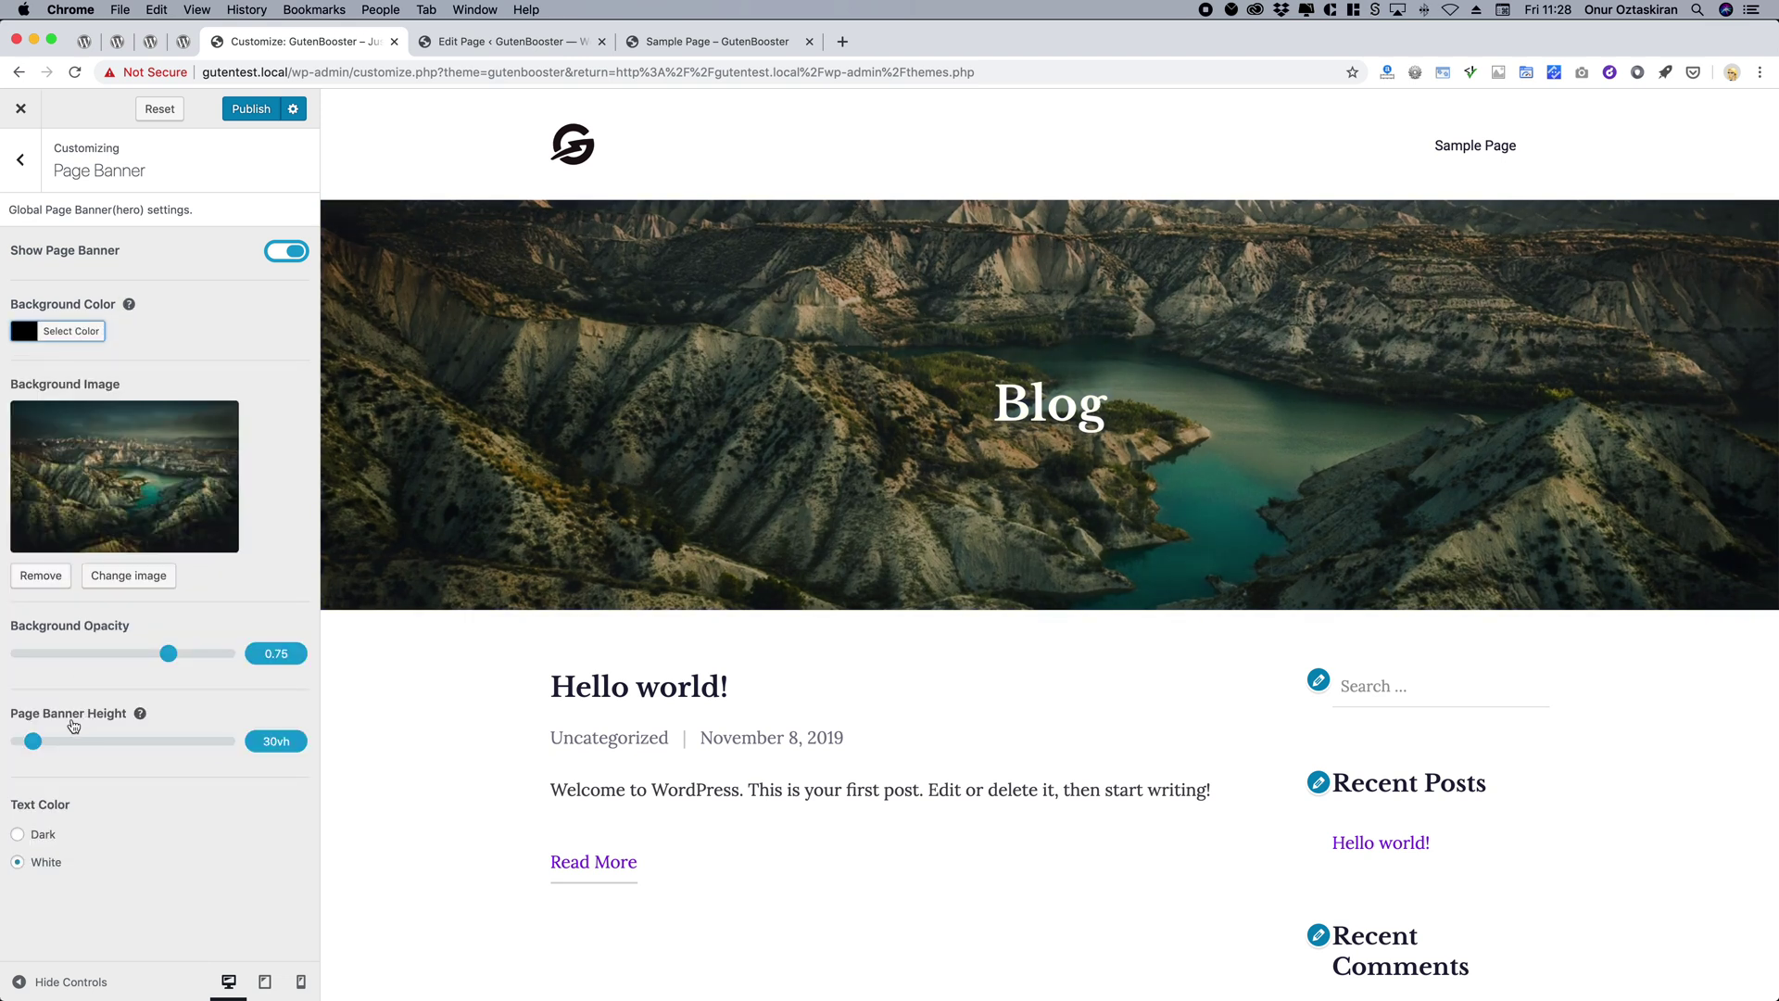
drag(32, 745, 154, 744)
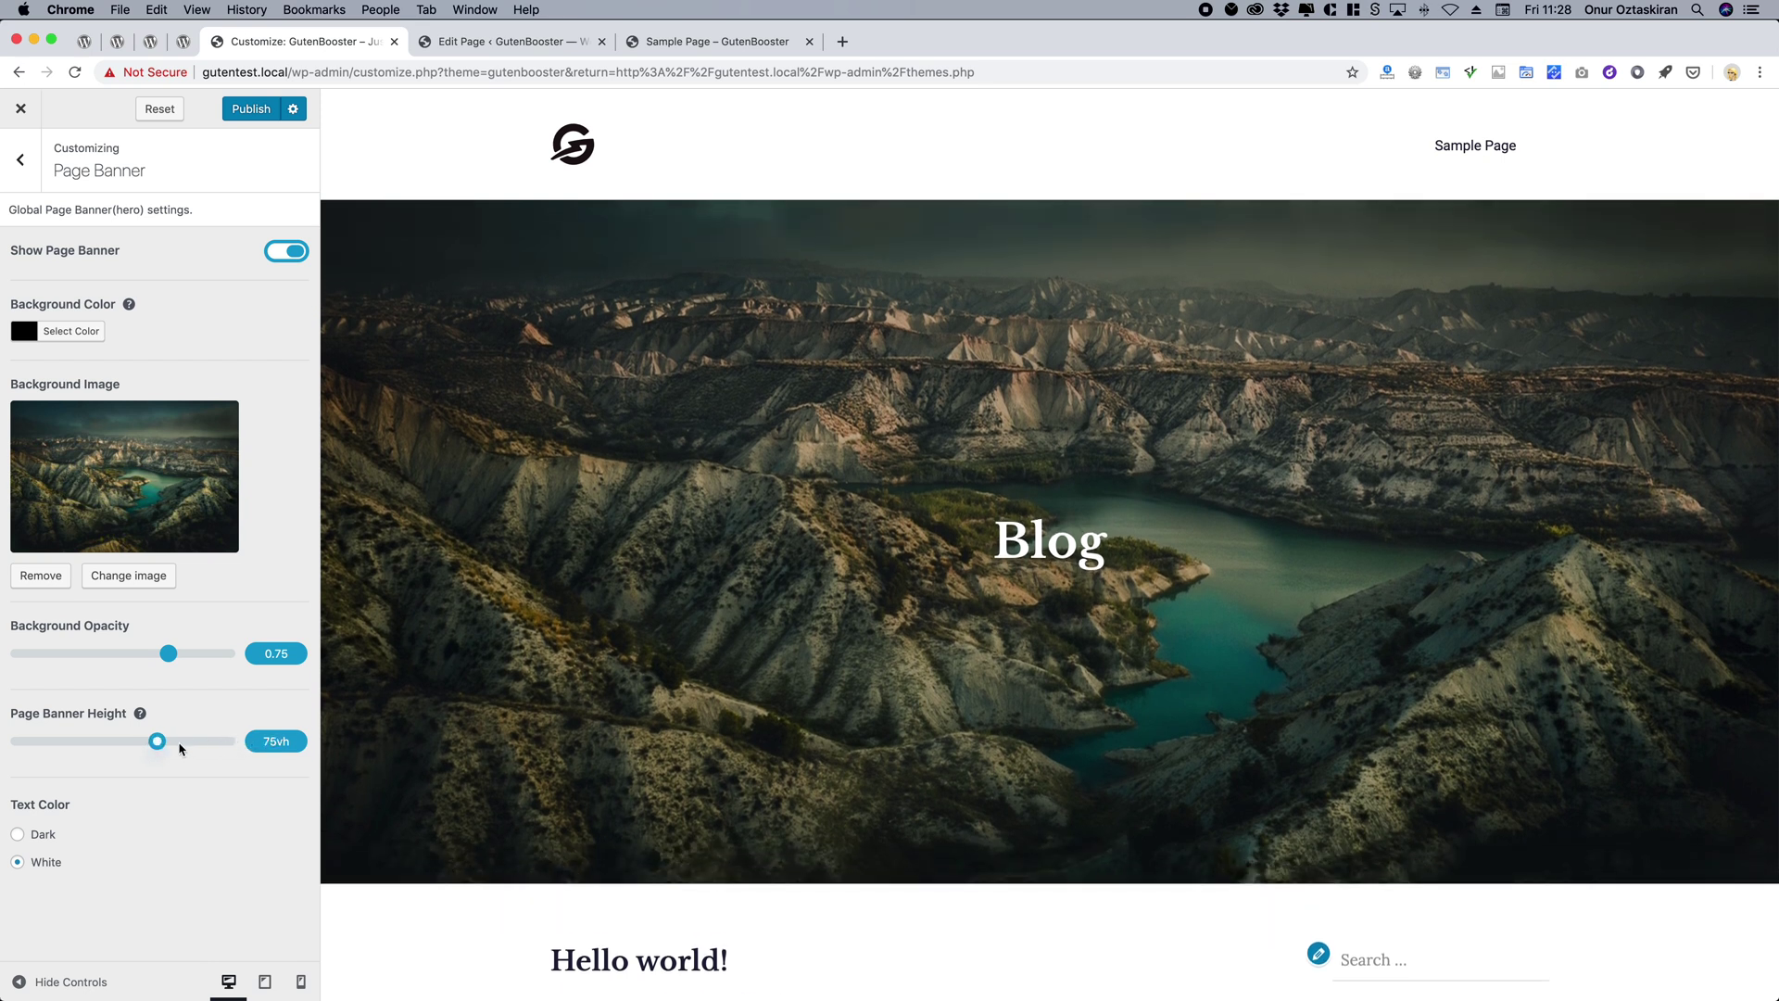
mouse_move(157, 741)
mouse_down()
mouse_move(260, 747)
mouse_move(144, 751)
mouse_up()
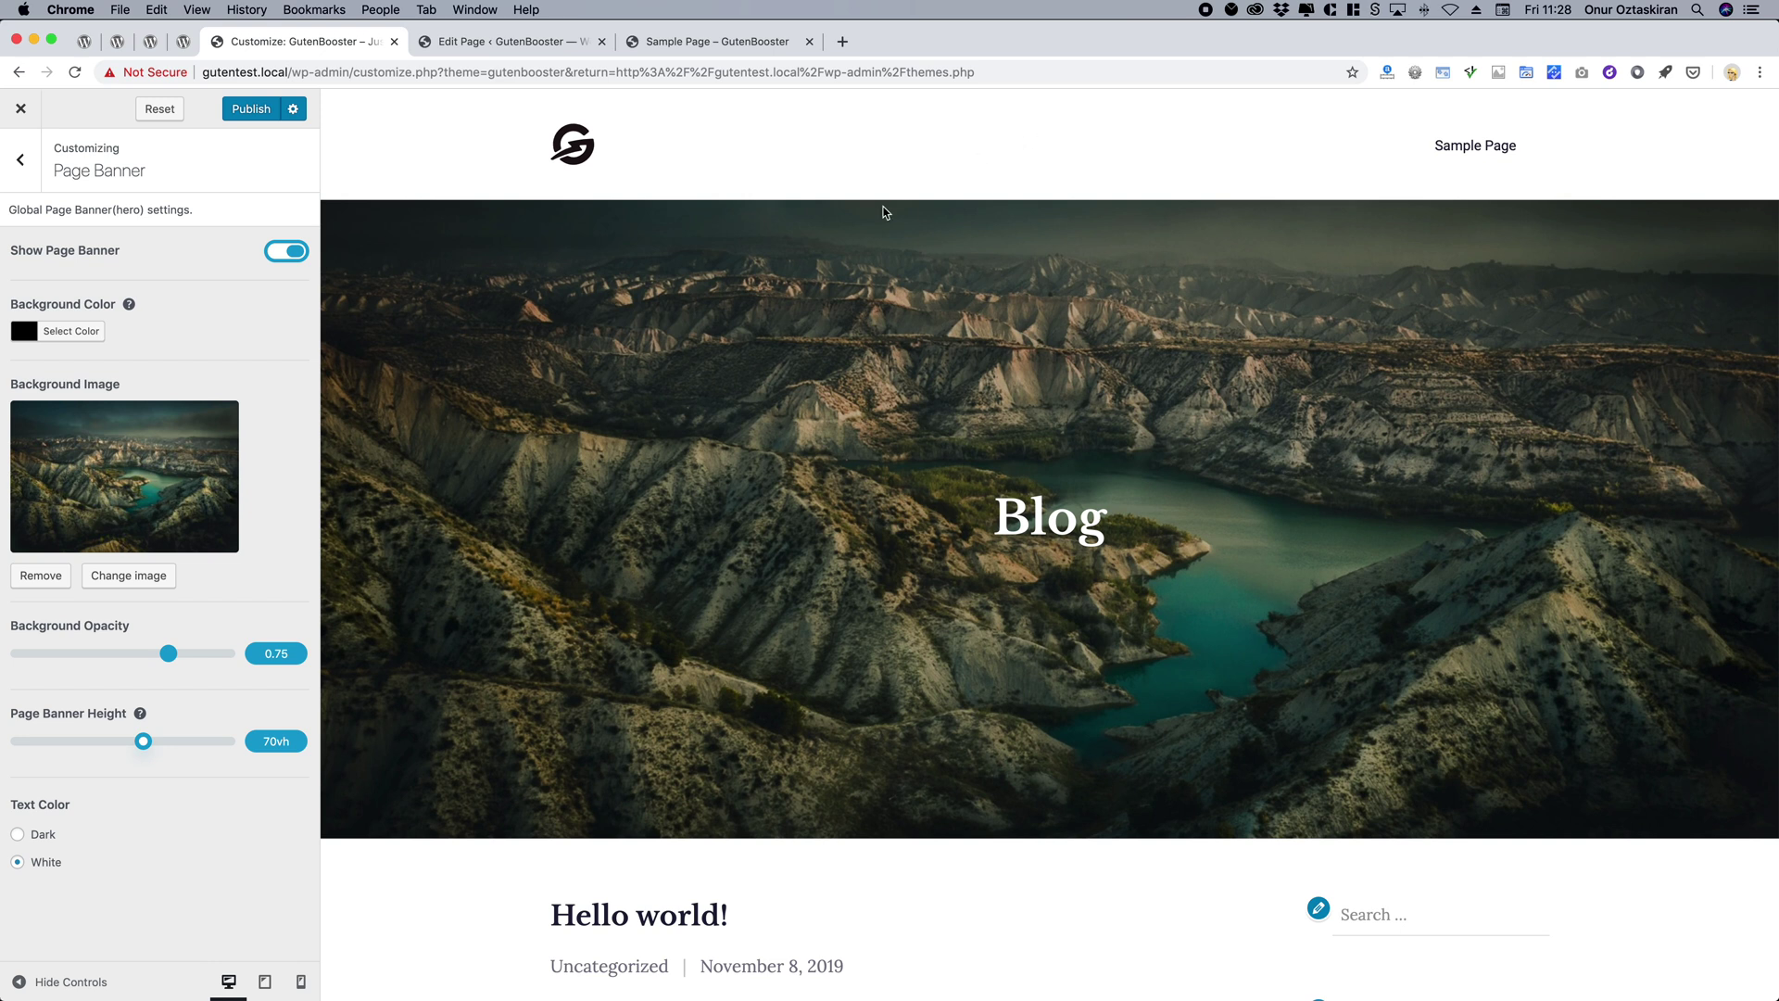
In the Header Layout settings, set the header background to Transparent and the header text color to White.
click(30, 157)
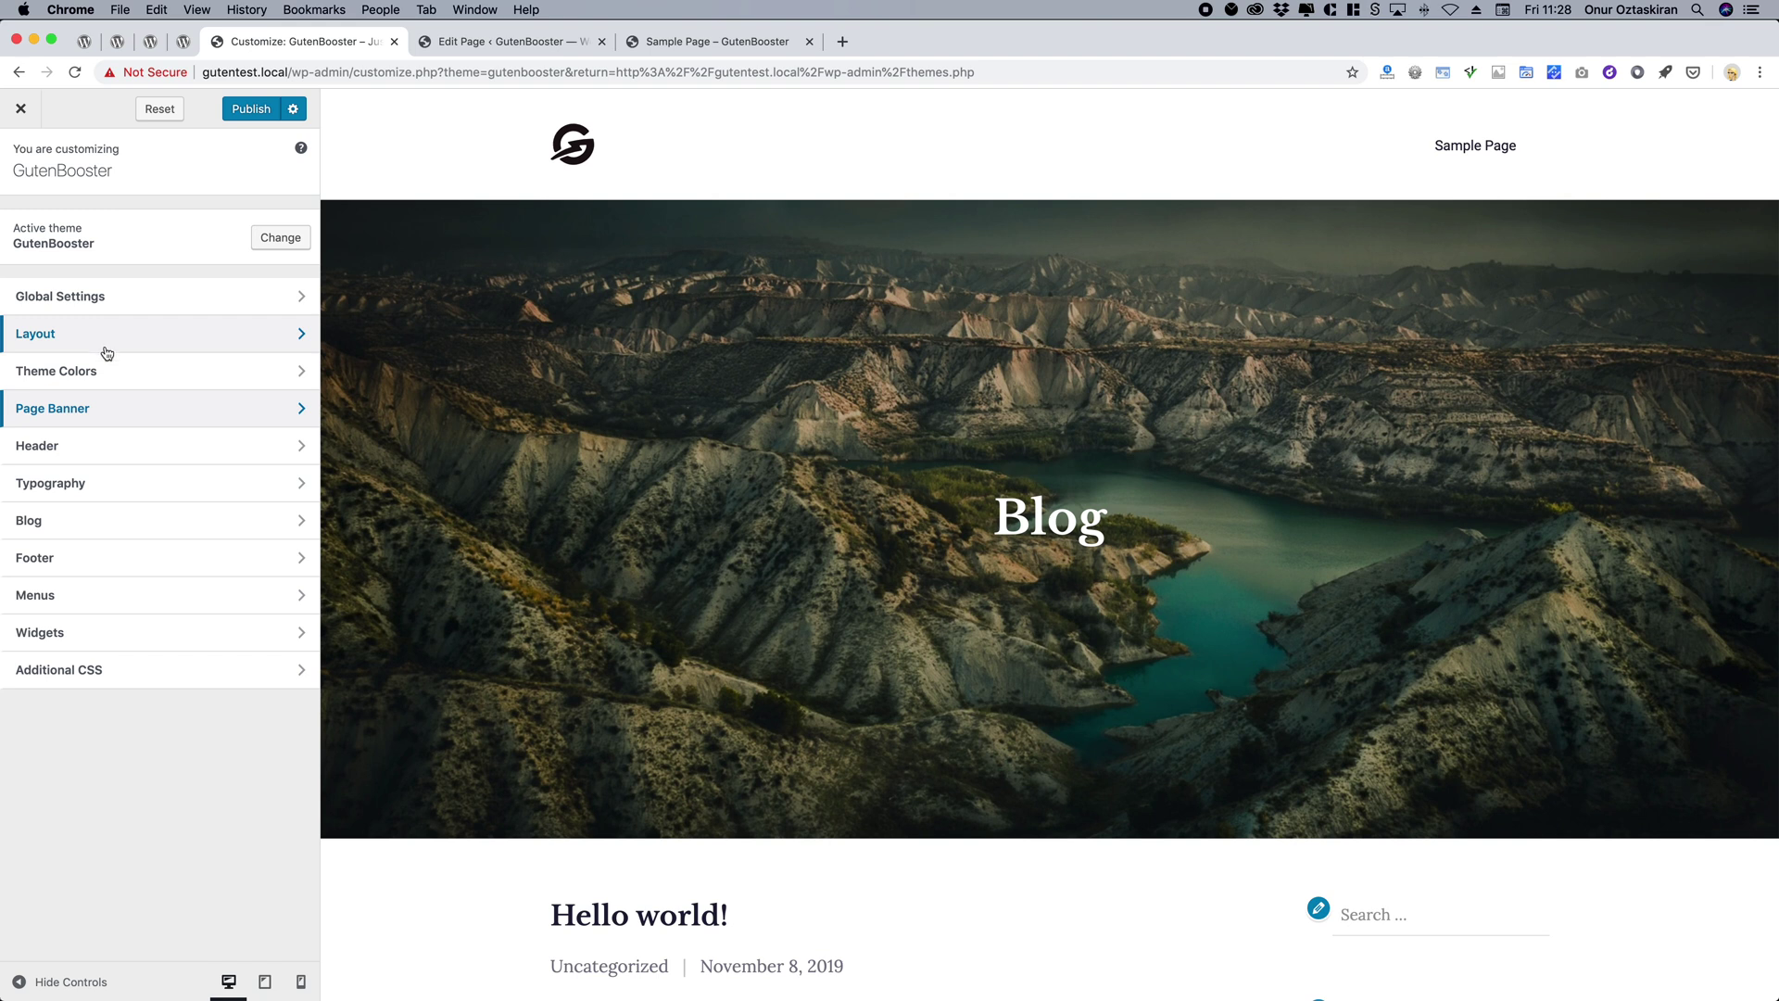
click(123, 451)
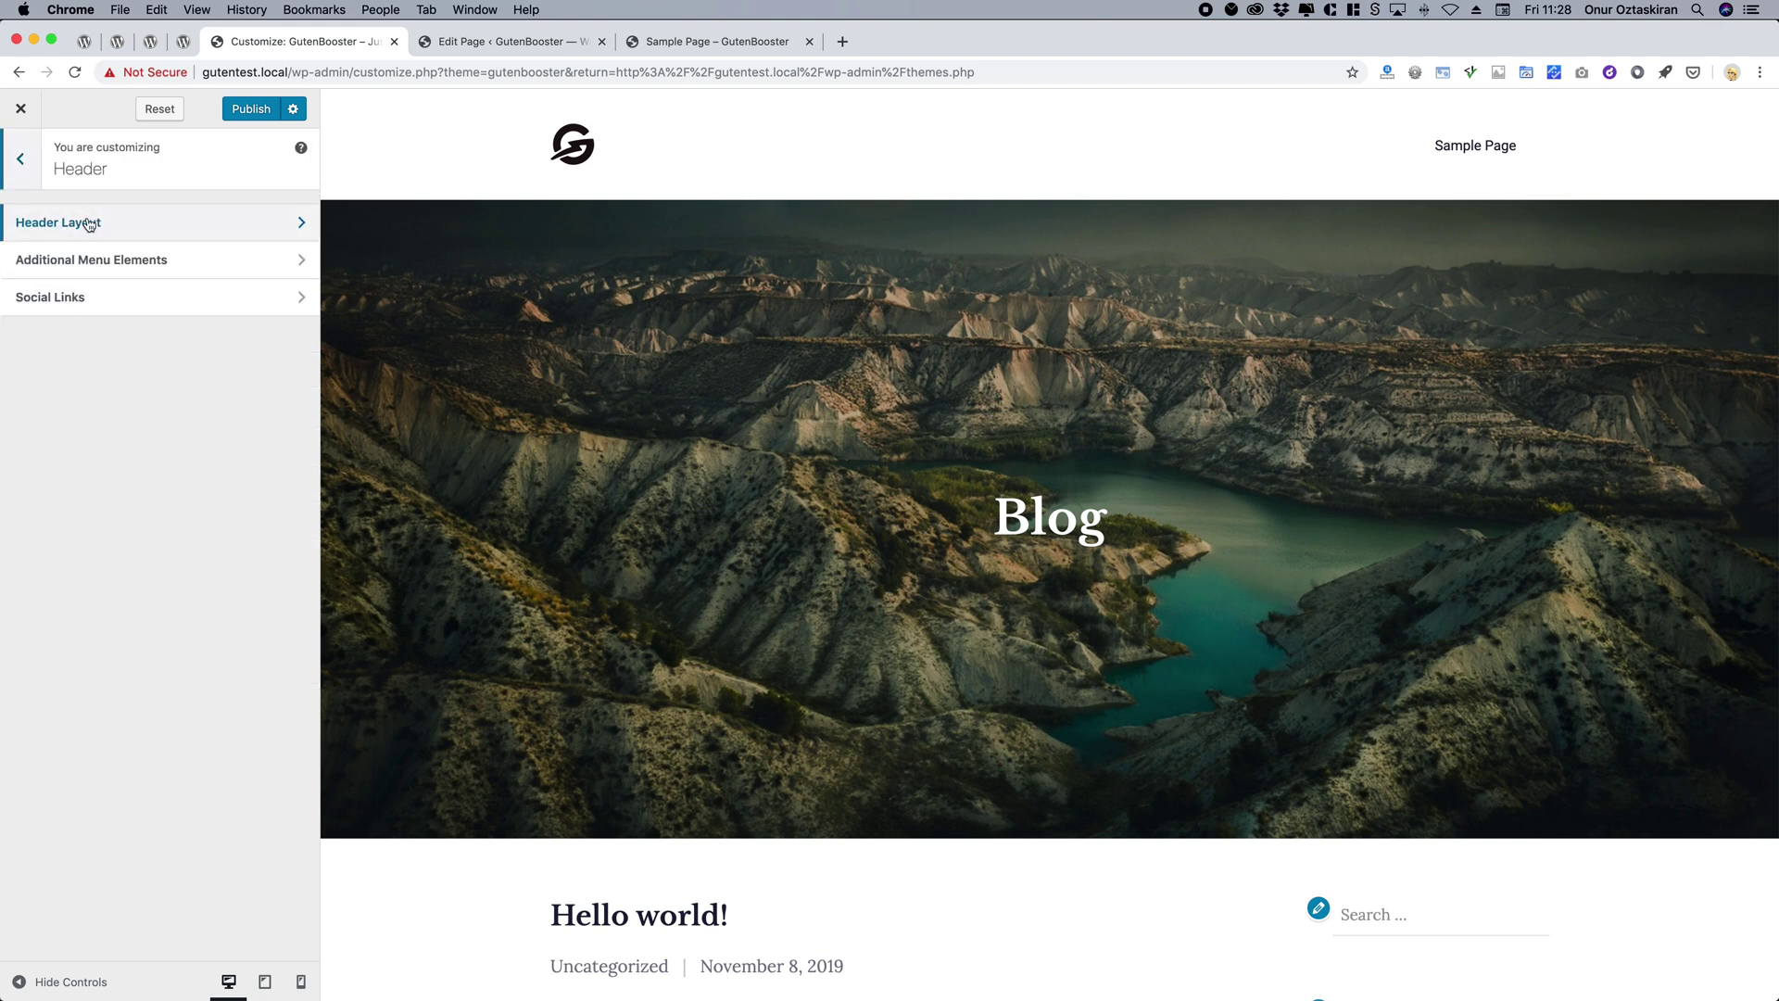
click(89, 224)
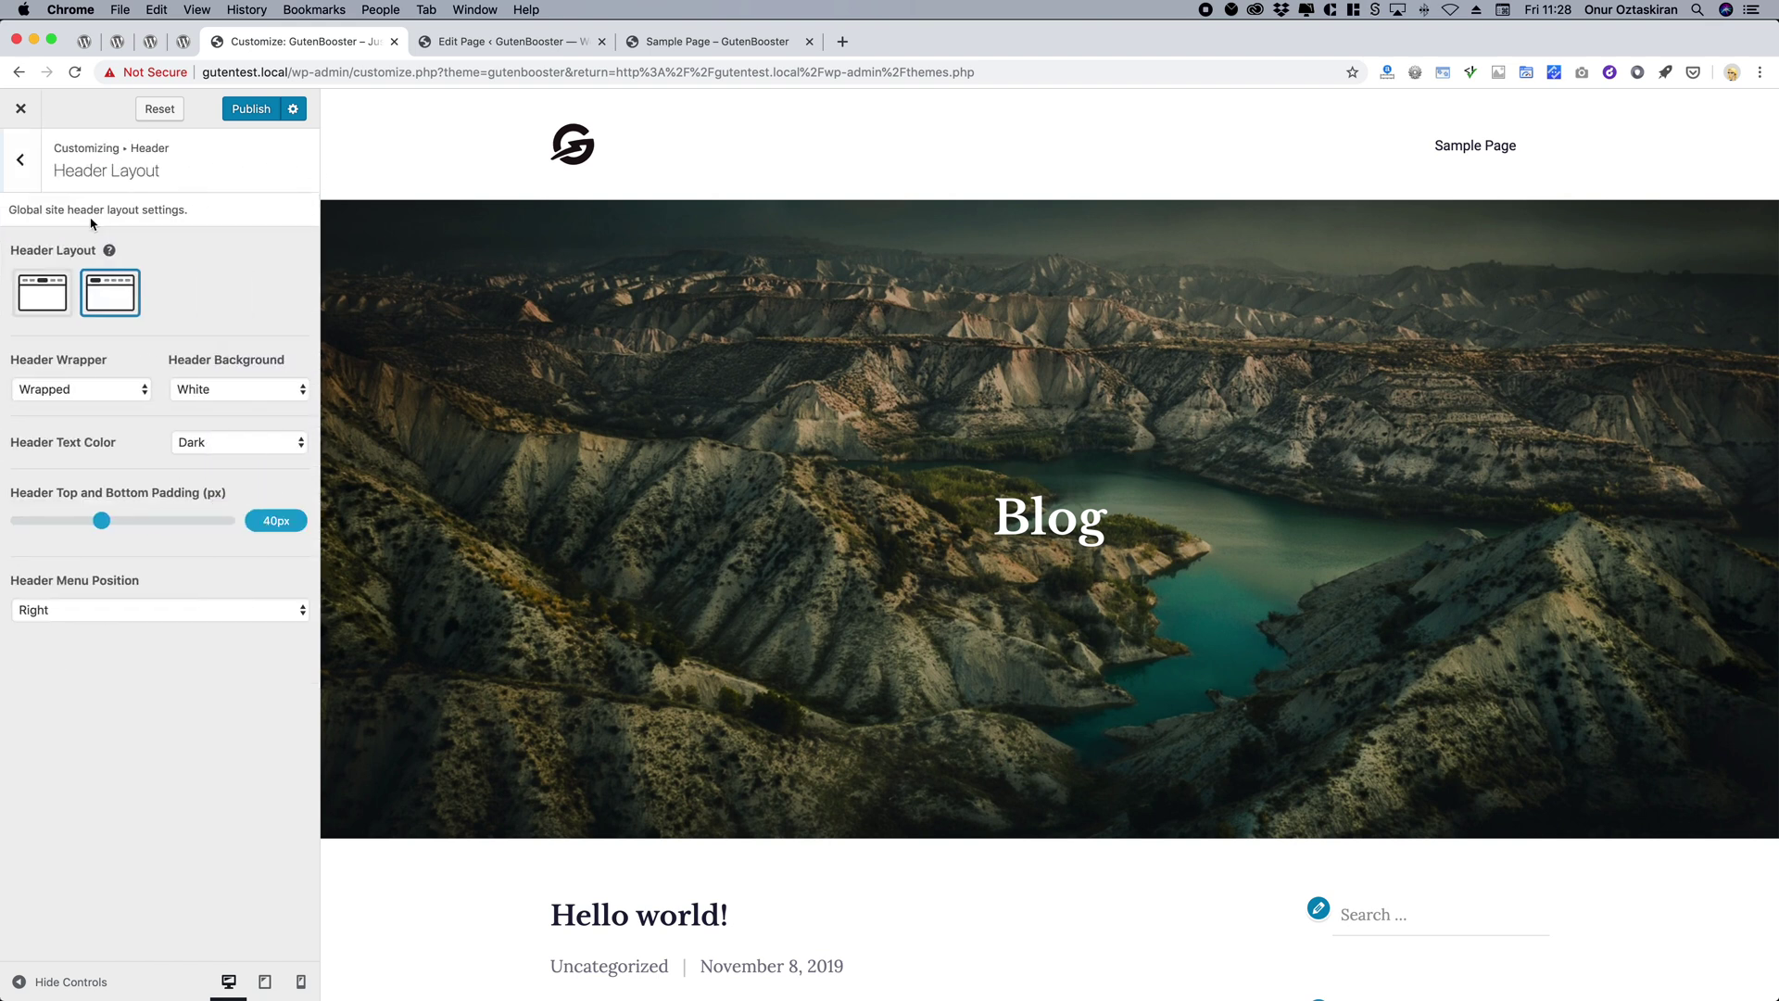
click(223, 390)
click(215, 405)
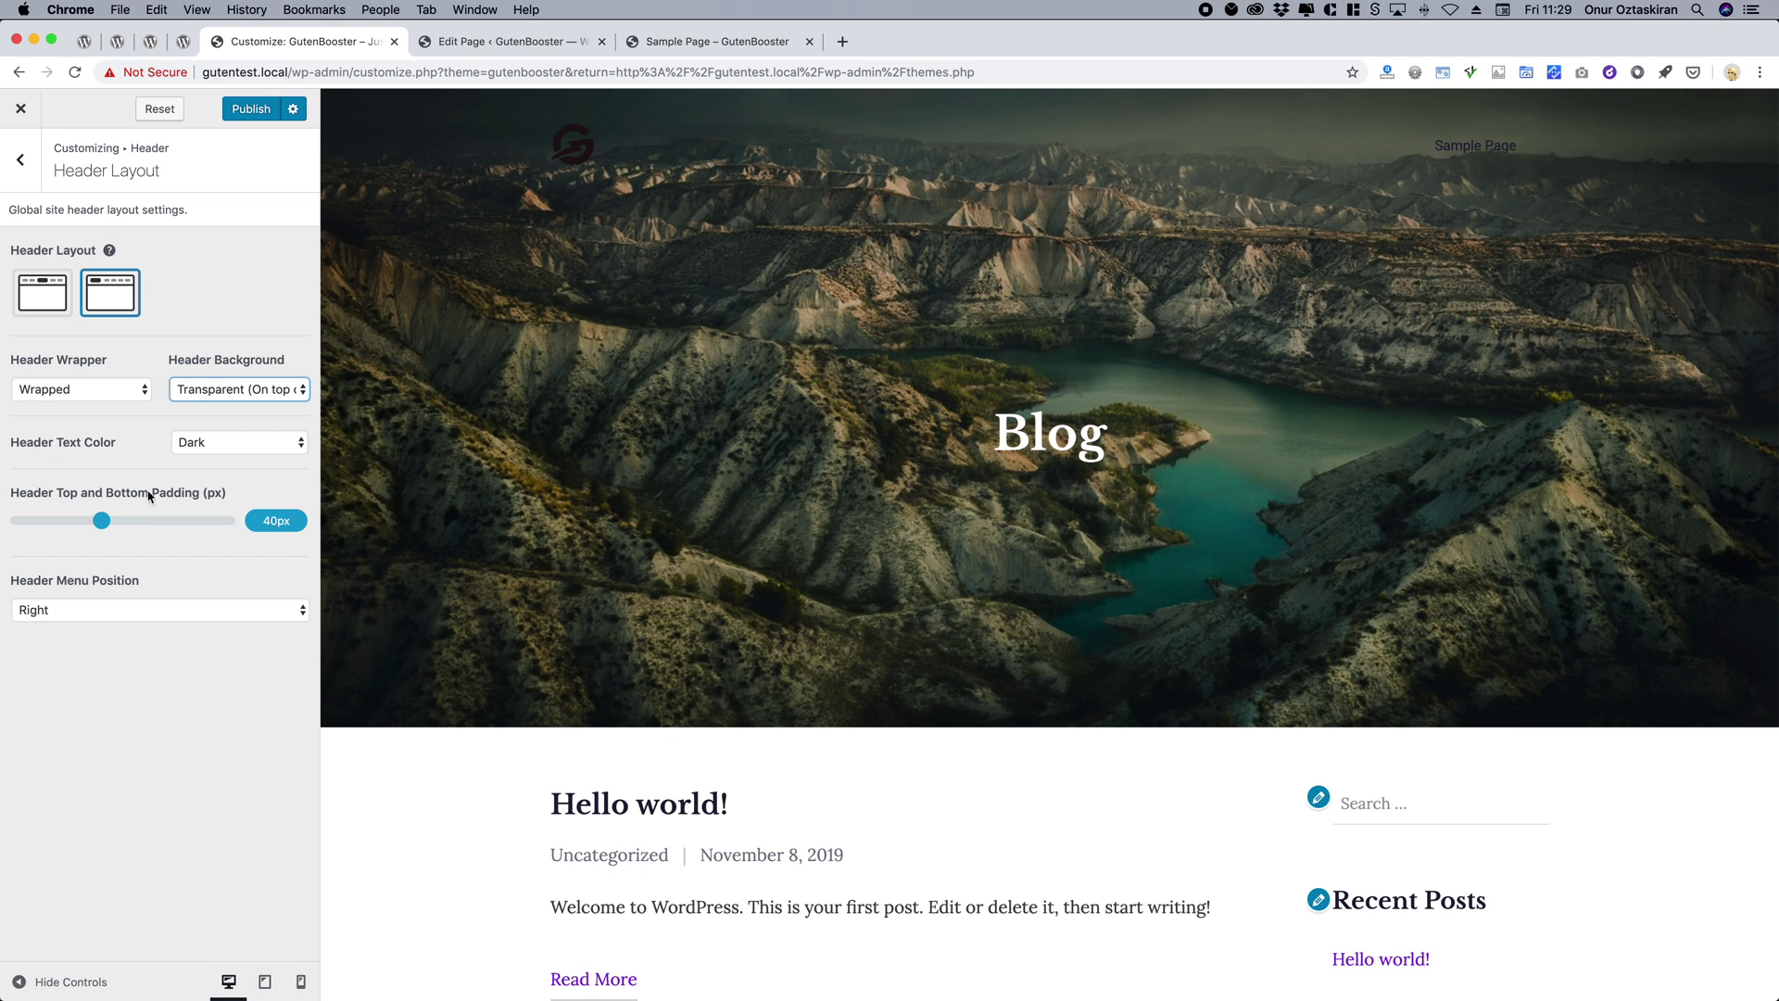
click(225, 445)
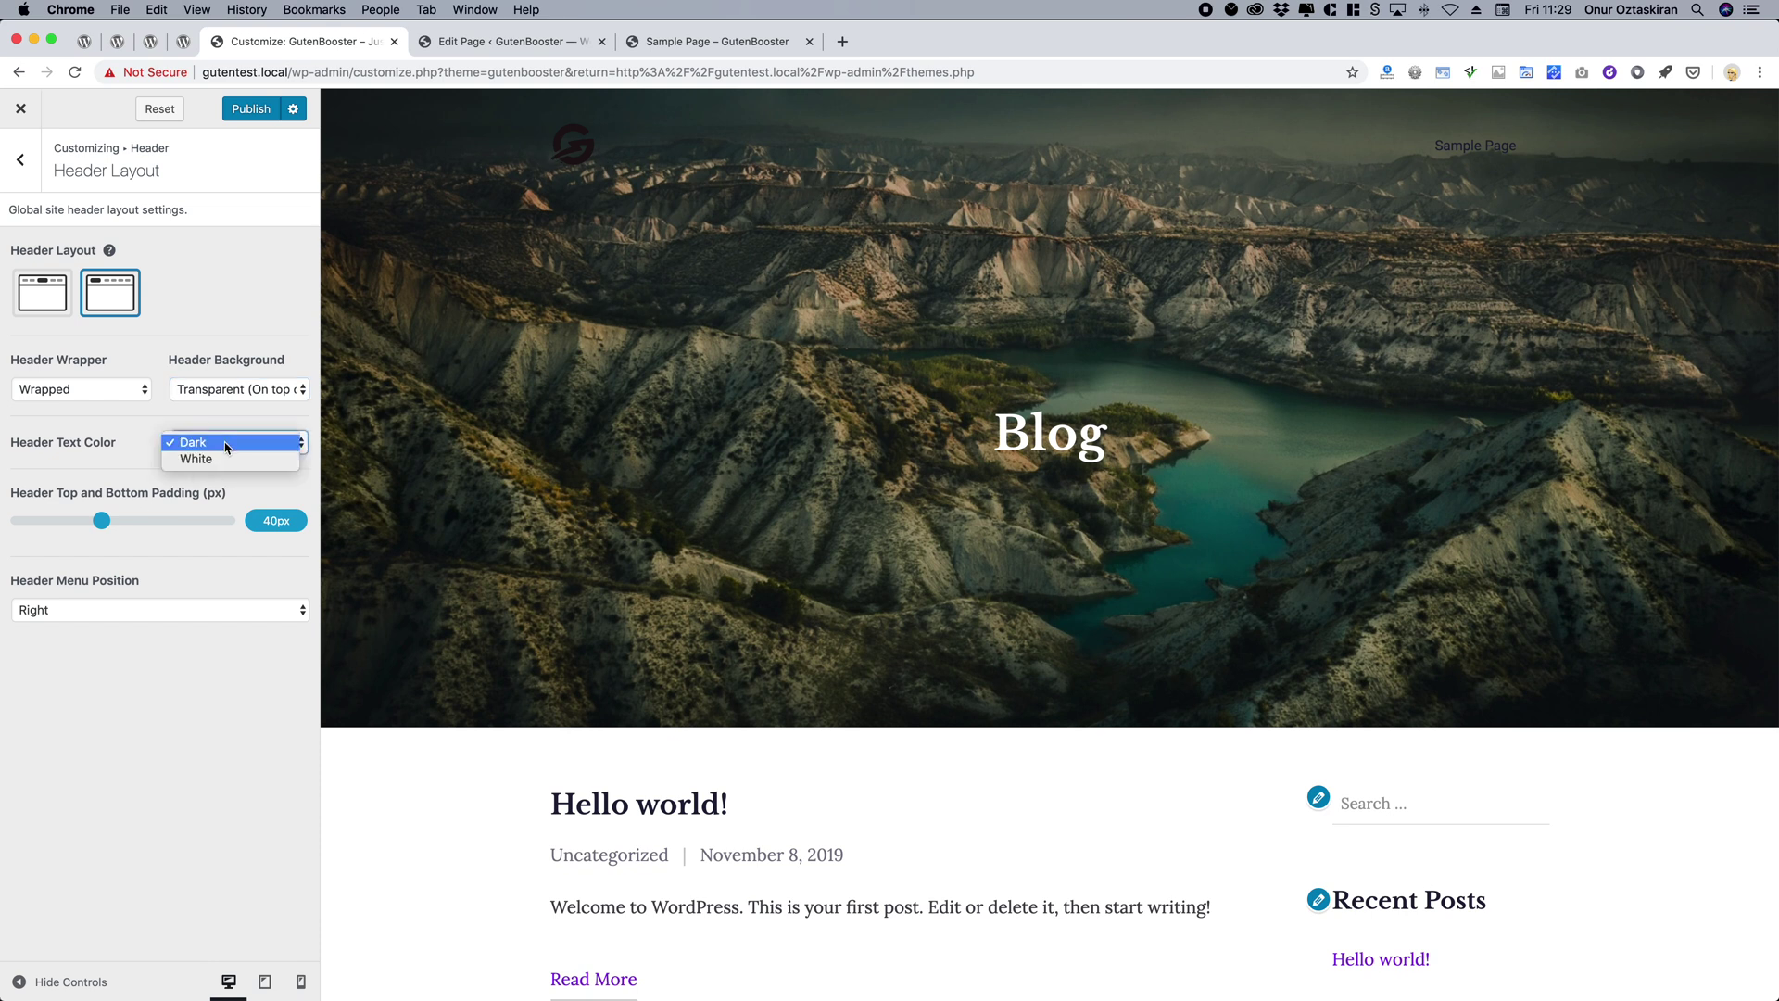
click(224, 459)
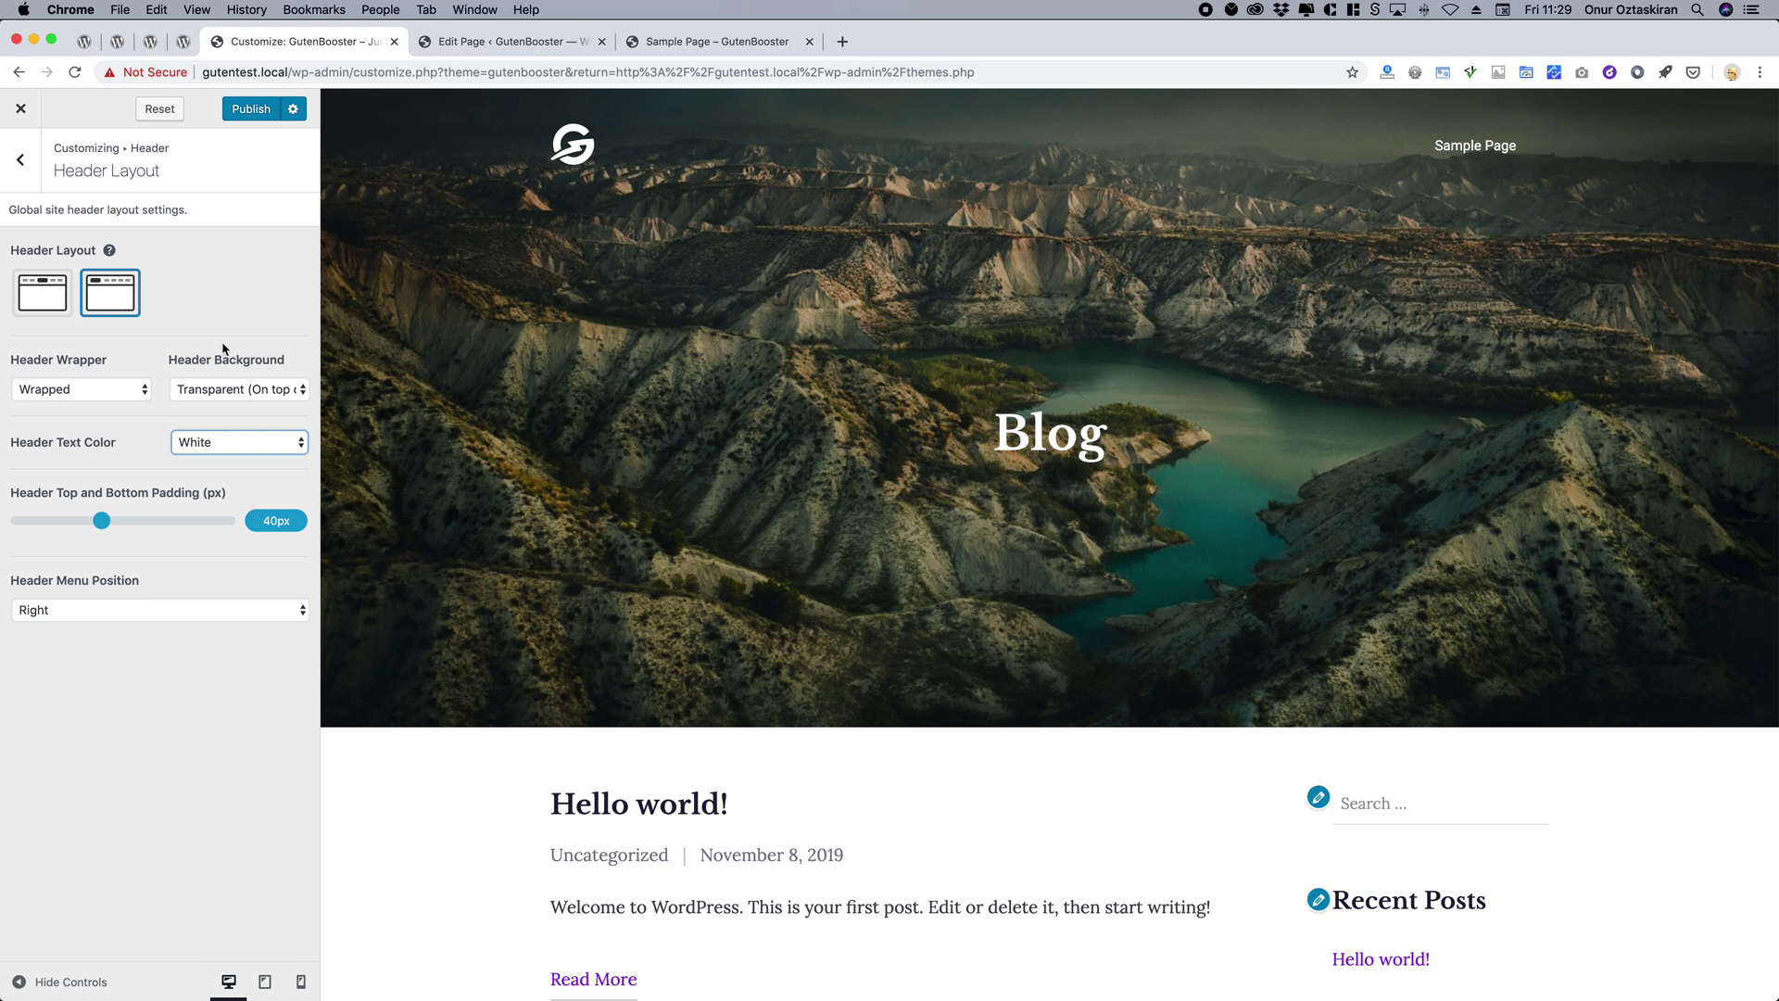
Set the header top and bottom padding to 50px and publish the customizer changes.
drag(104, 527, 126, 527)
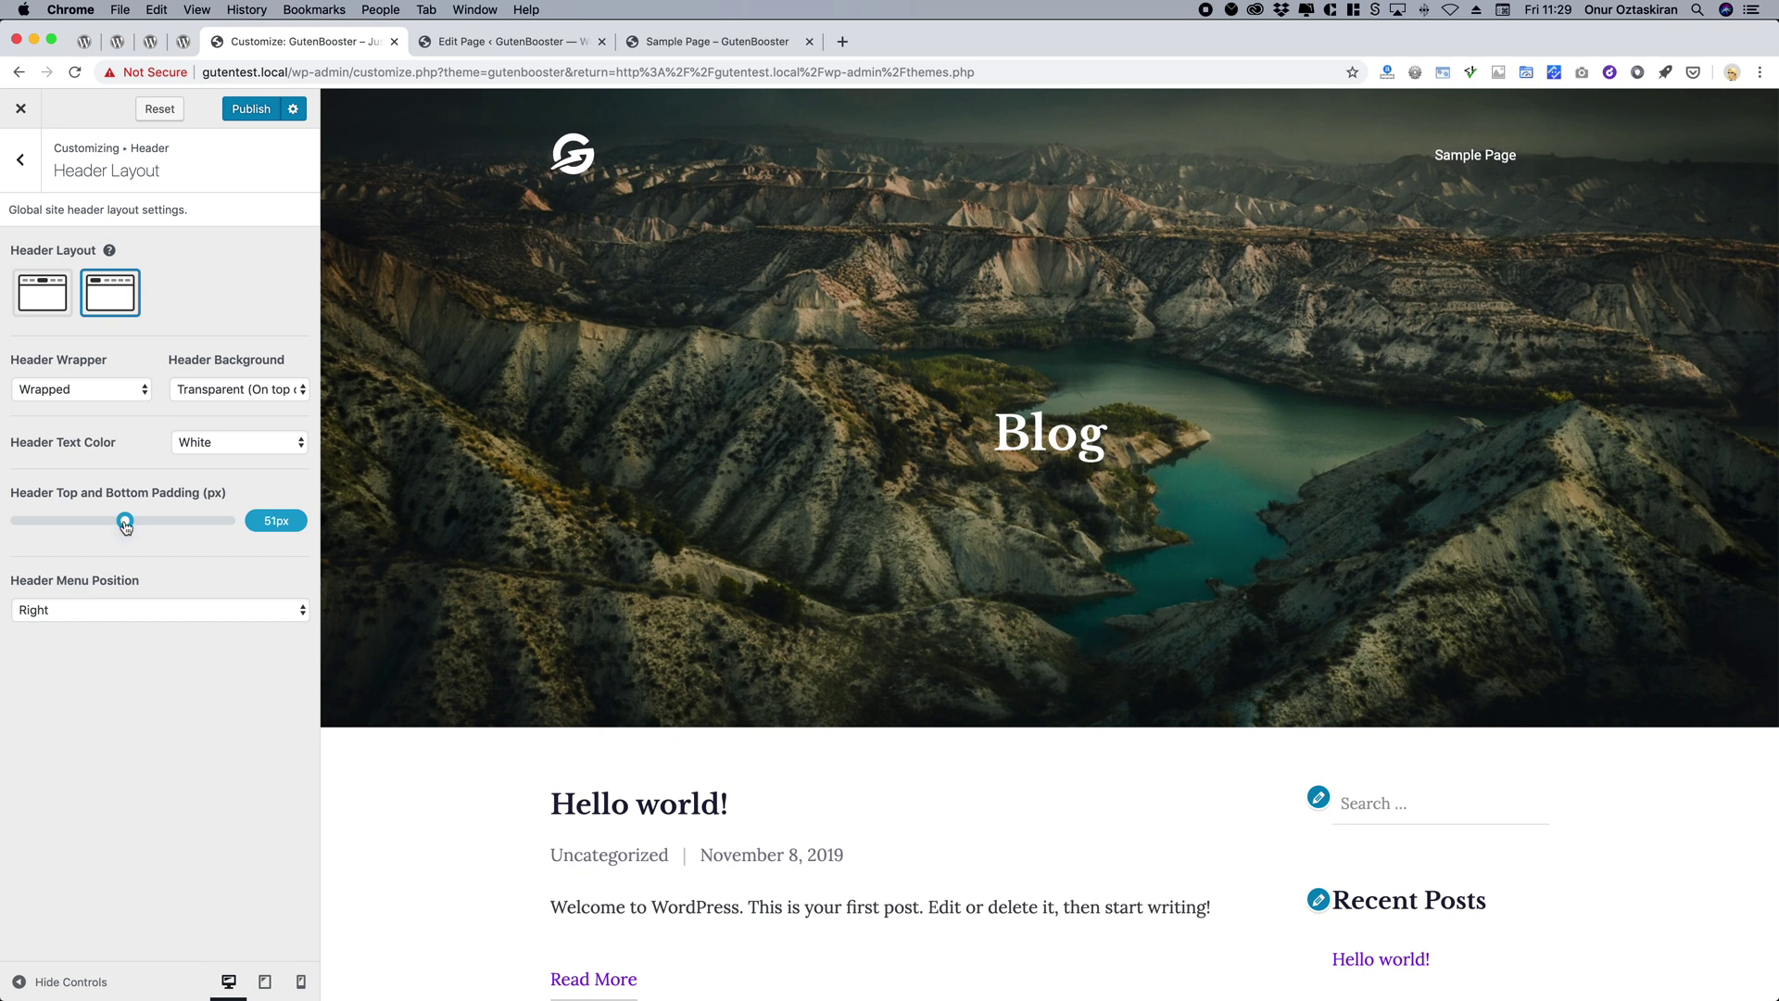
drag(126, 526, 124, 525)
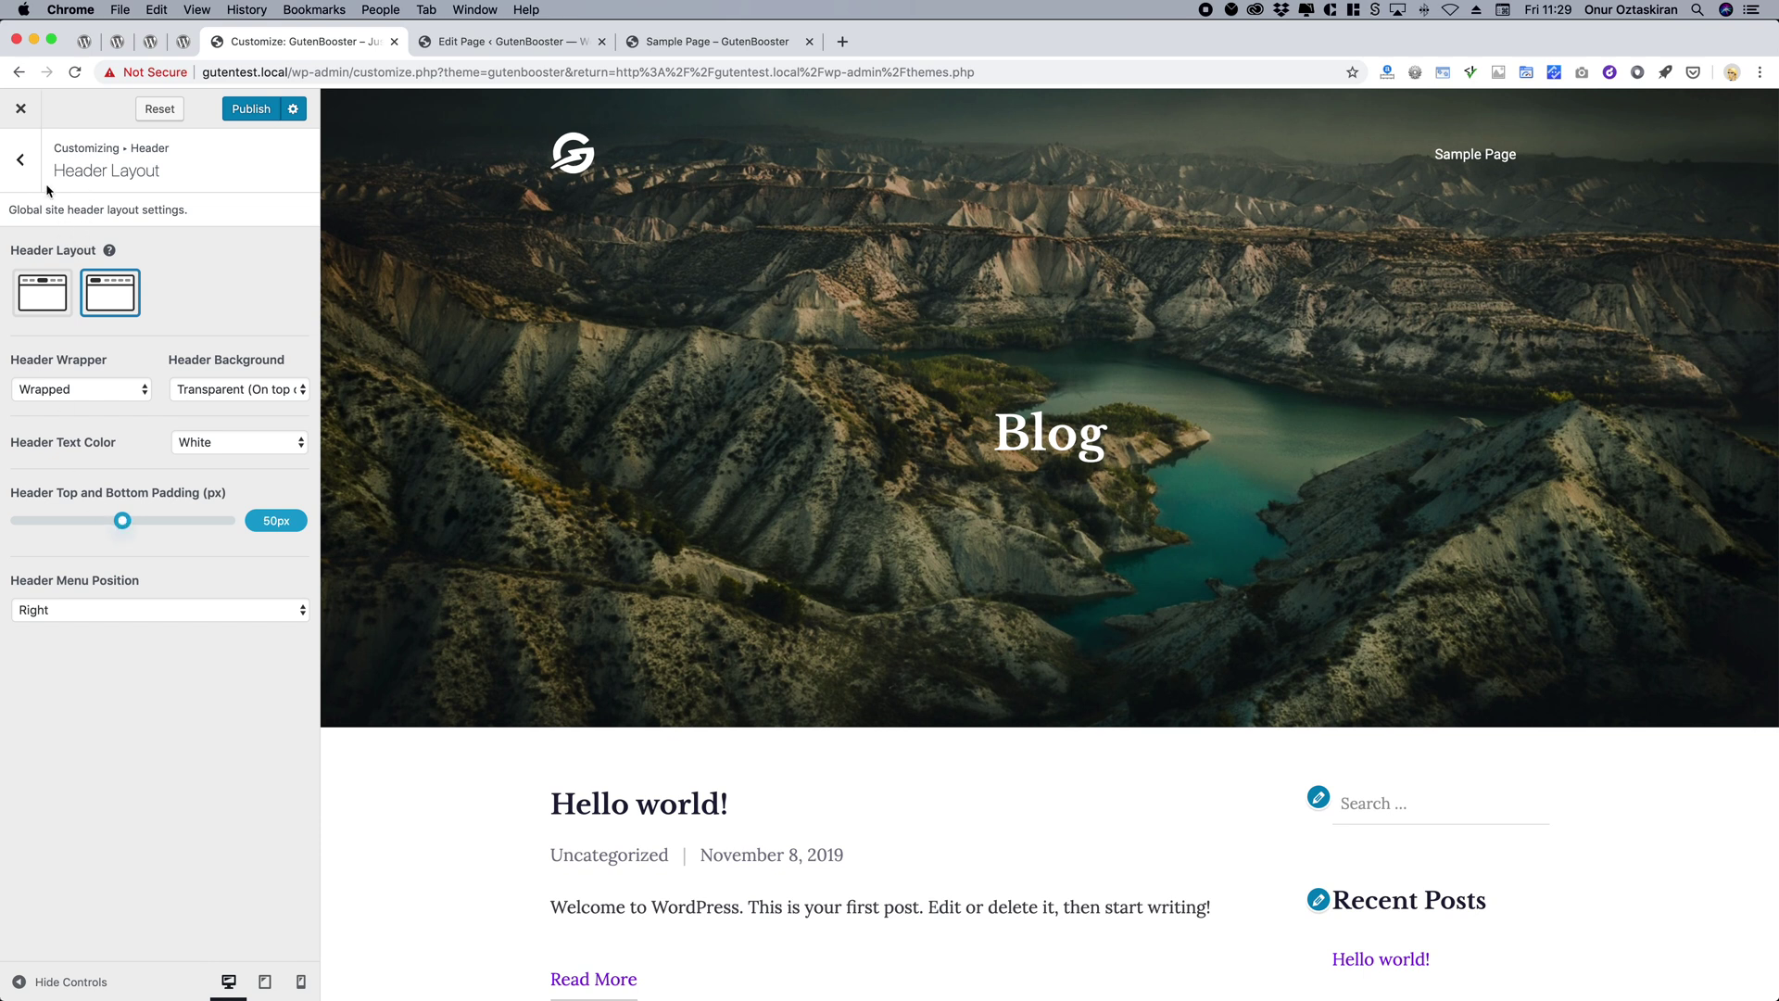
click(243, 109)
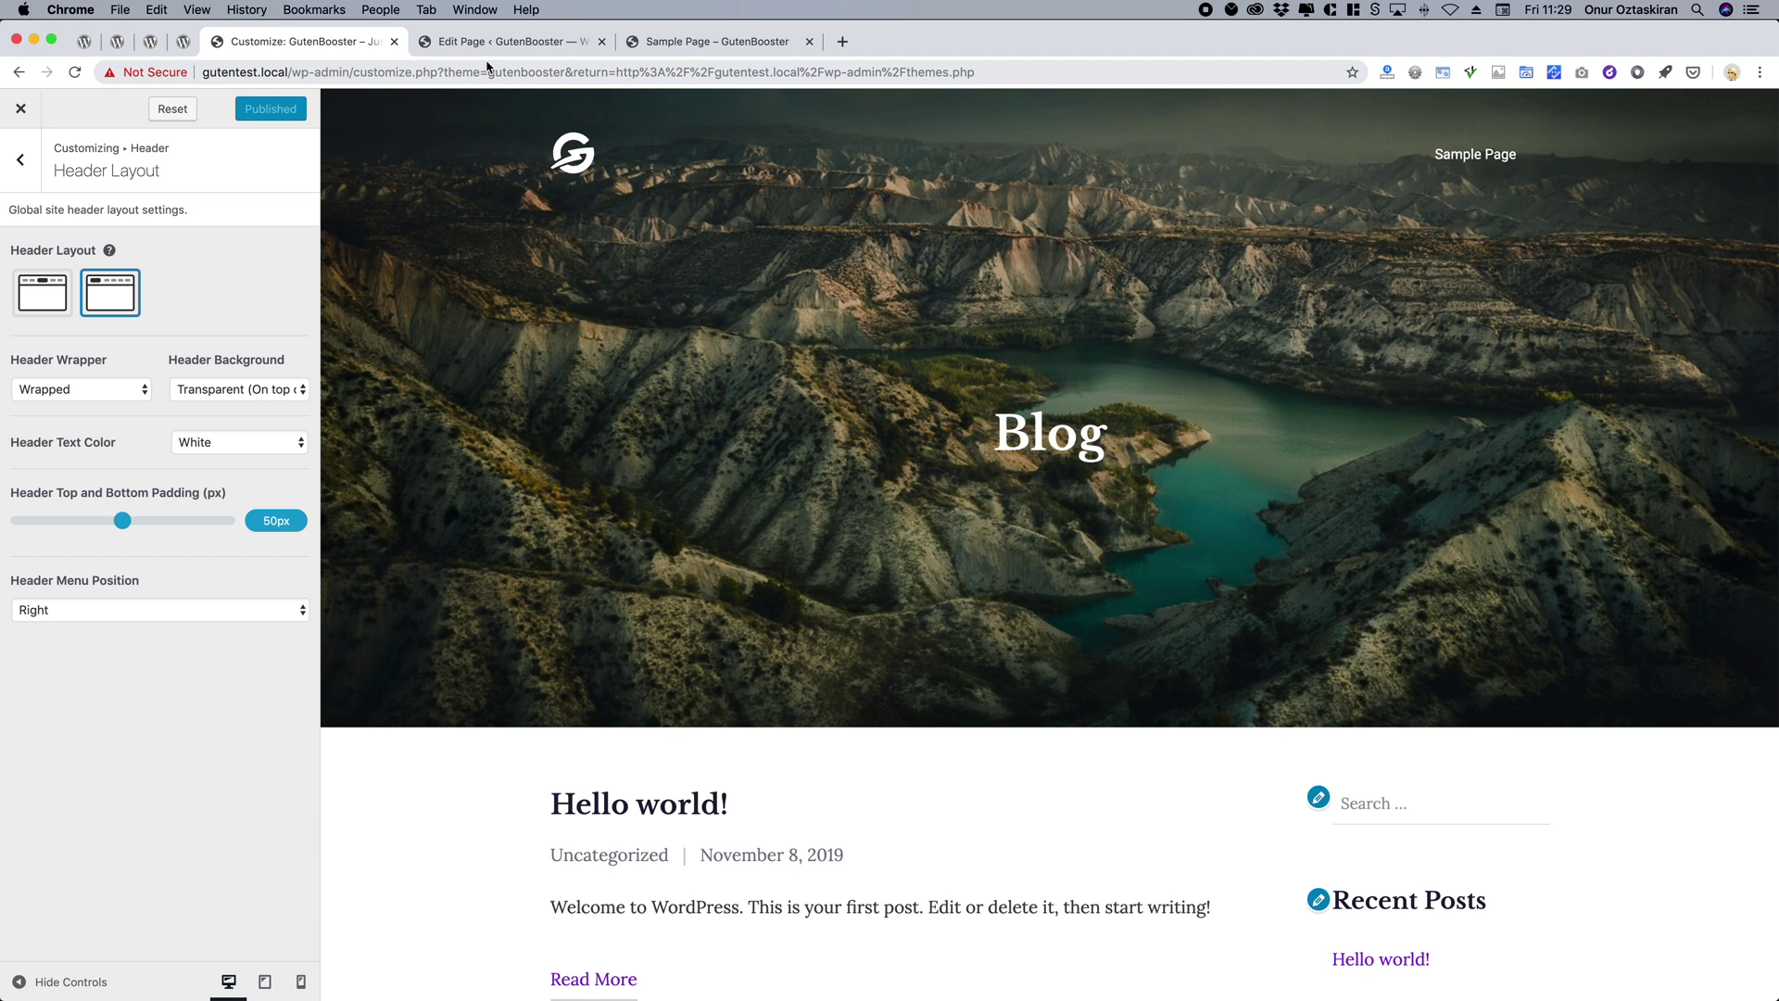
Reload the Sample Page preview and examine the banner and header there, on the blog page and on the Hello world! post.
click(653, 43)
key(super+r)
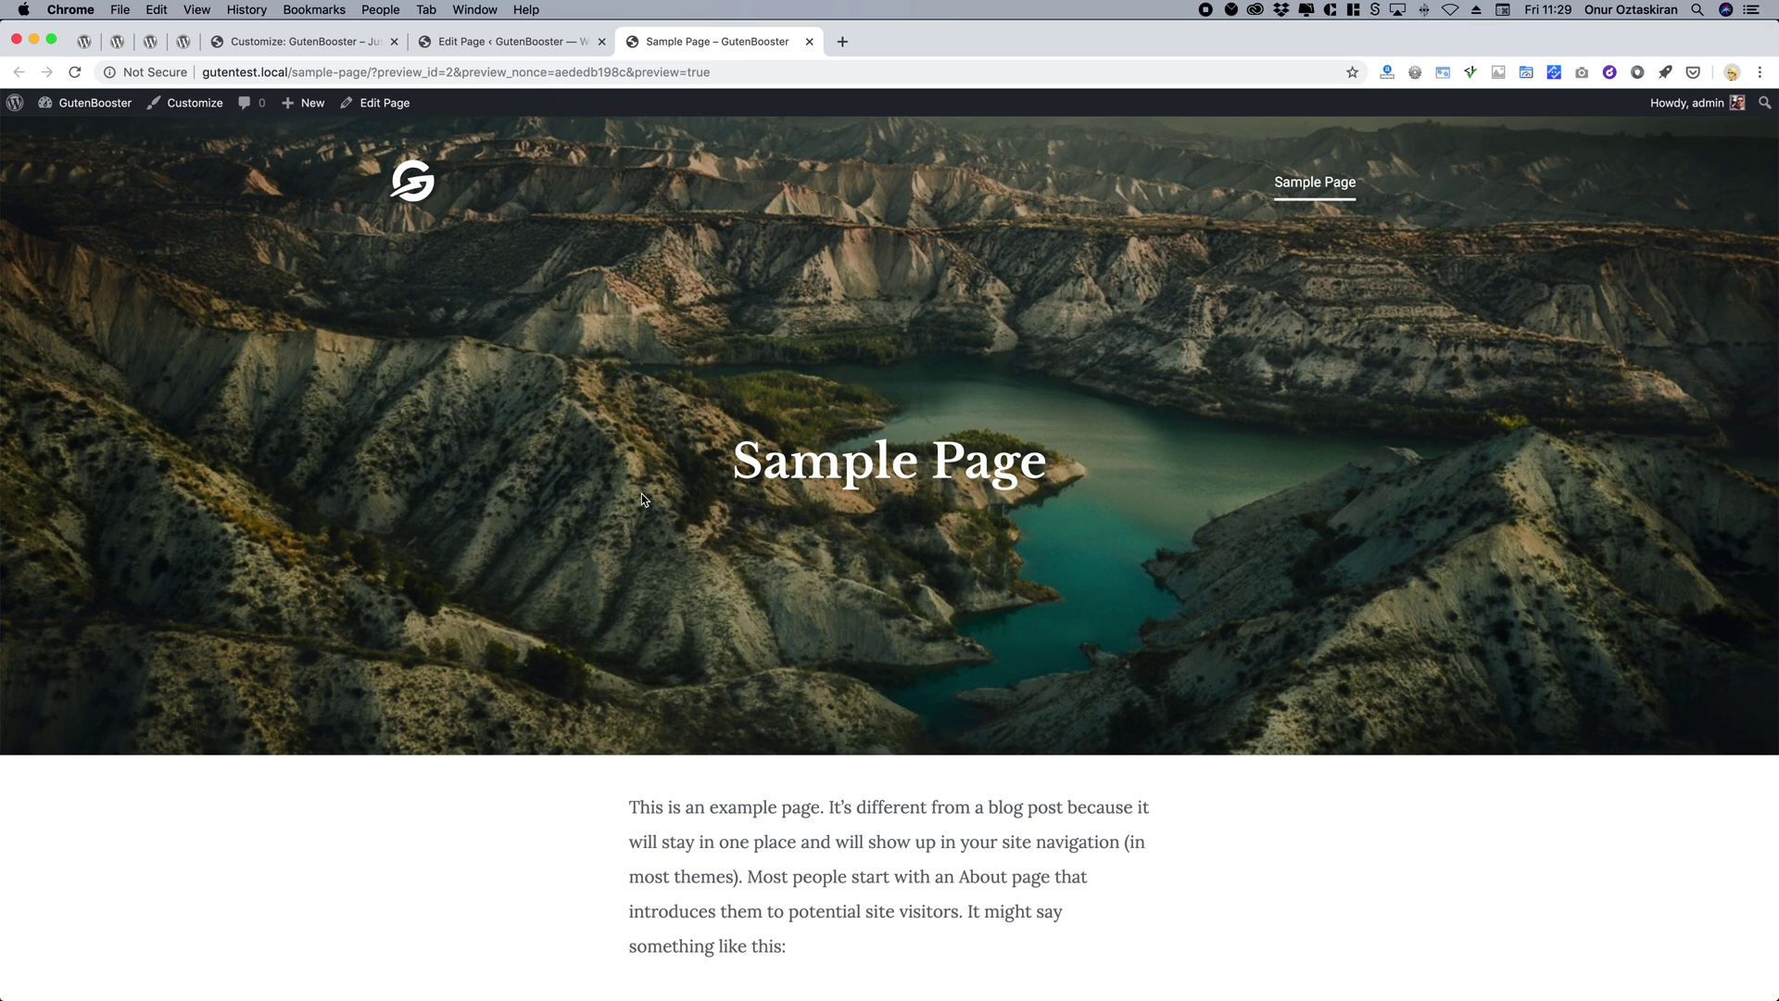
scroll(800, 405, down, 3)
scroll(625, 405, up, 3)
click(427, 189)
scroll(656, 623, down, 3)
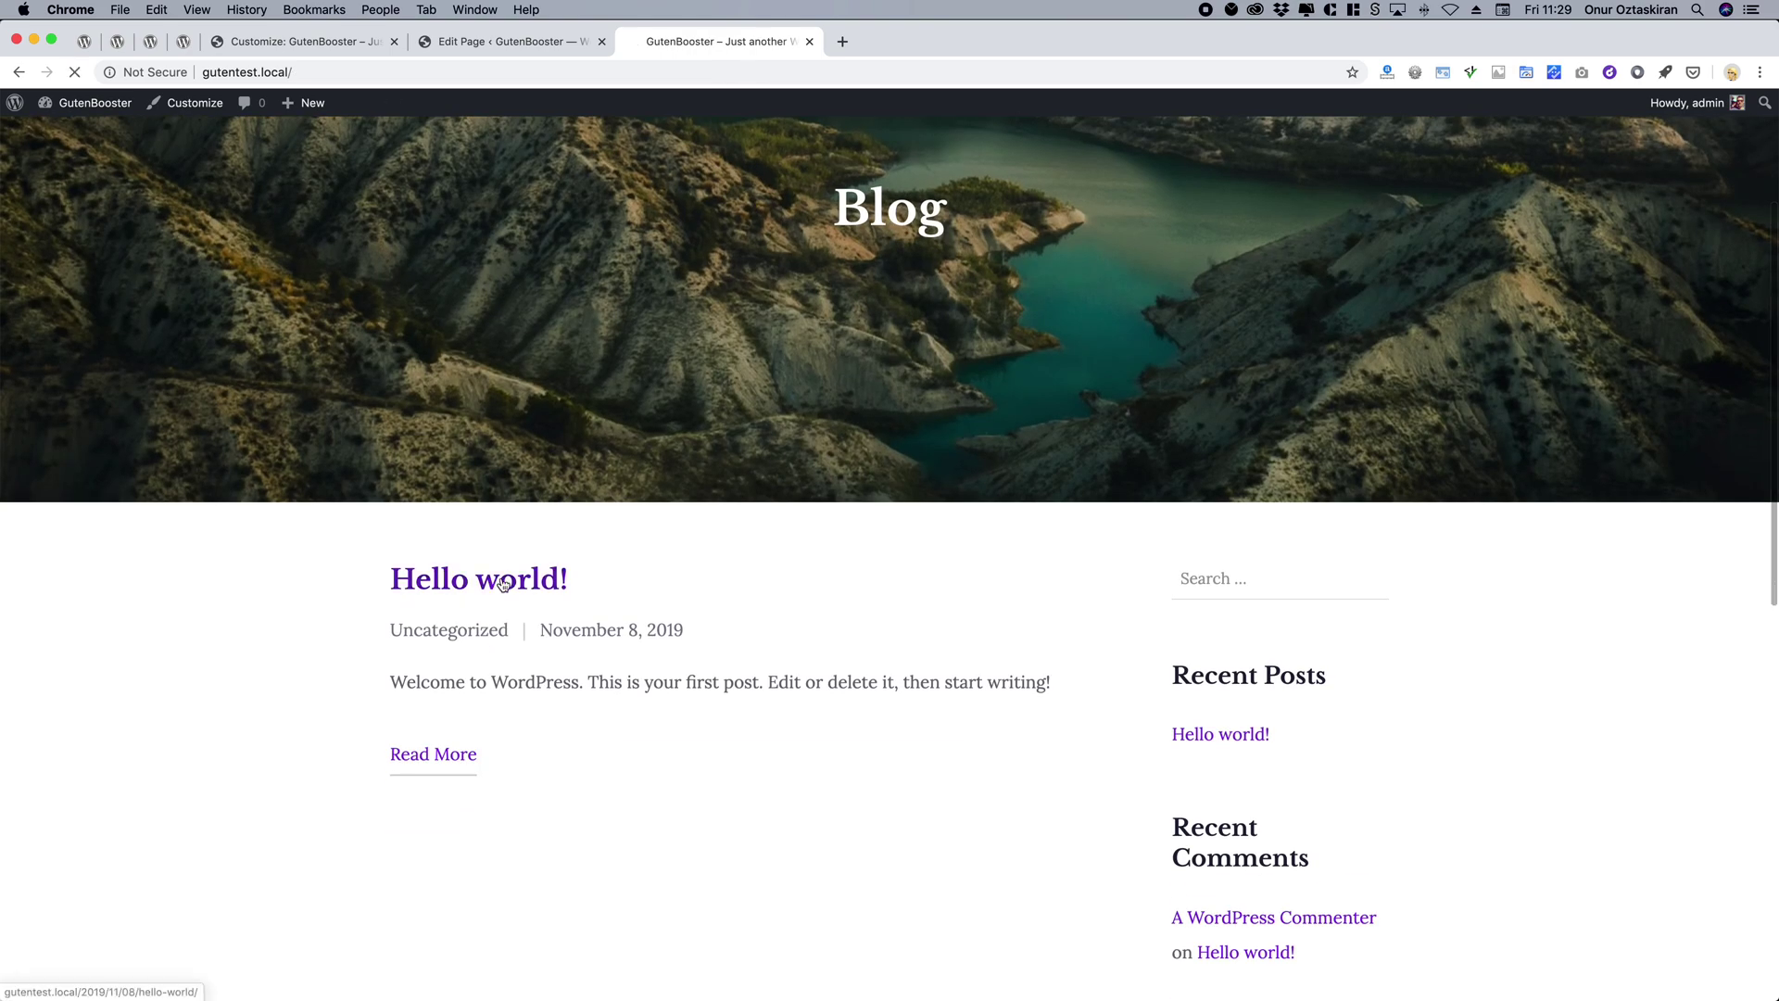
click(547, 582)
scroll(977, 591, down, 5)
scroll(941, 536, up, 5)
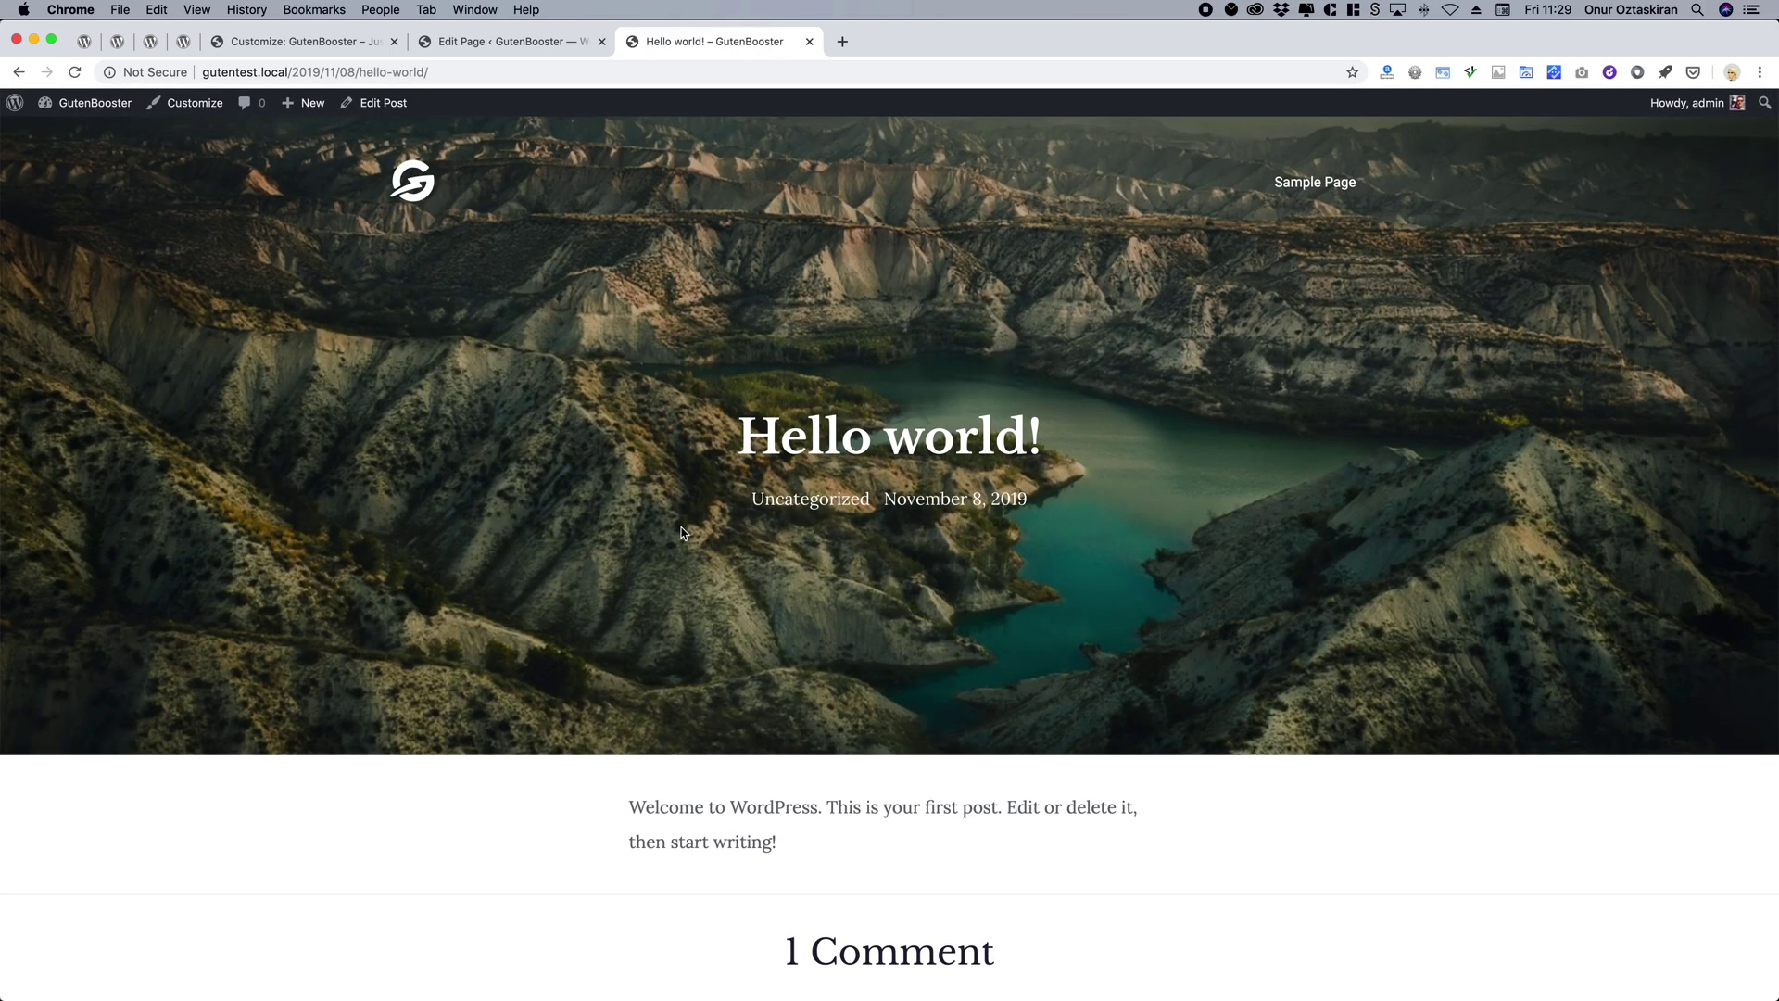
scroll(655, 545, down, 3)
scroll(715, 557, up, 3)
scroll(556, 482, left, 5)
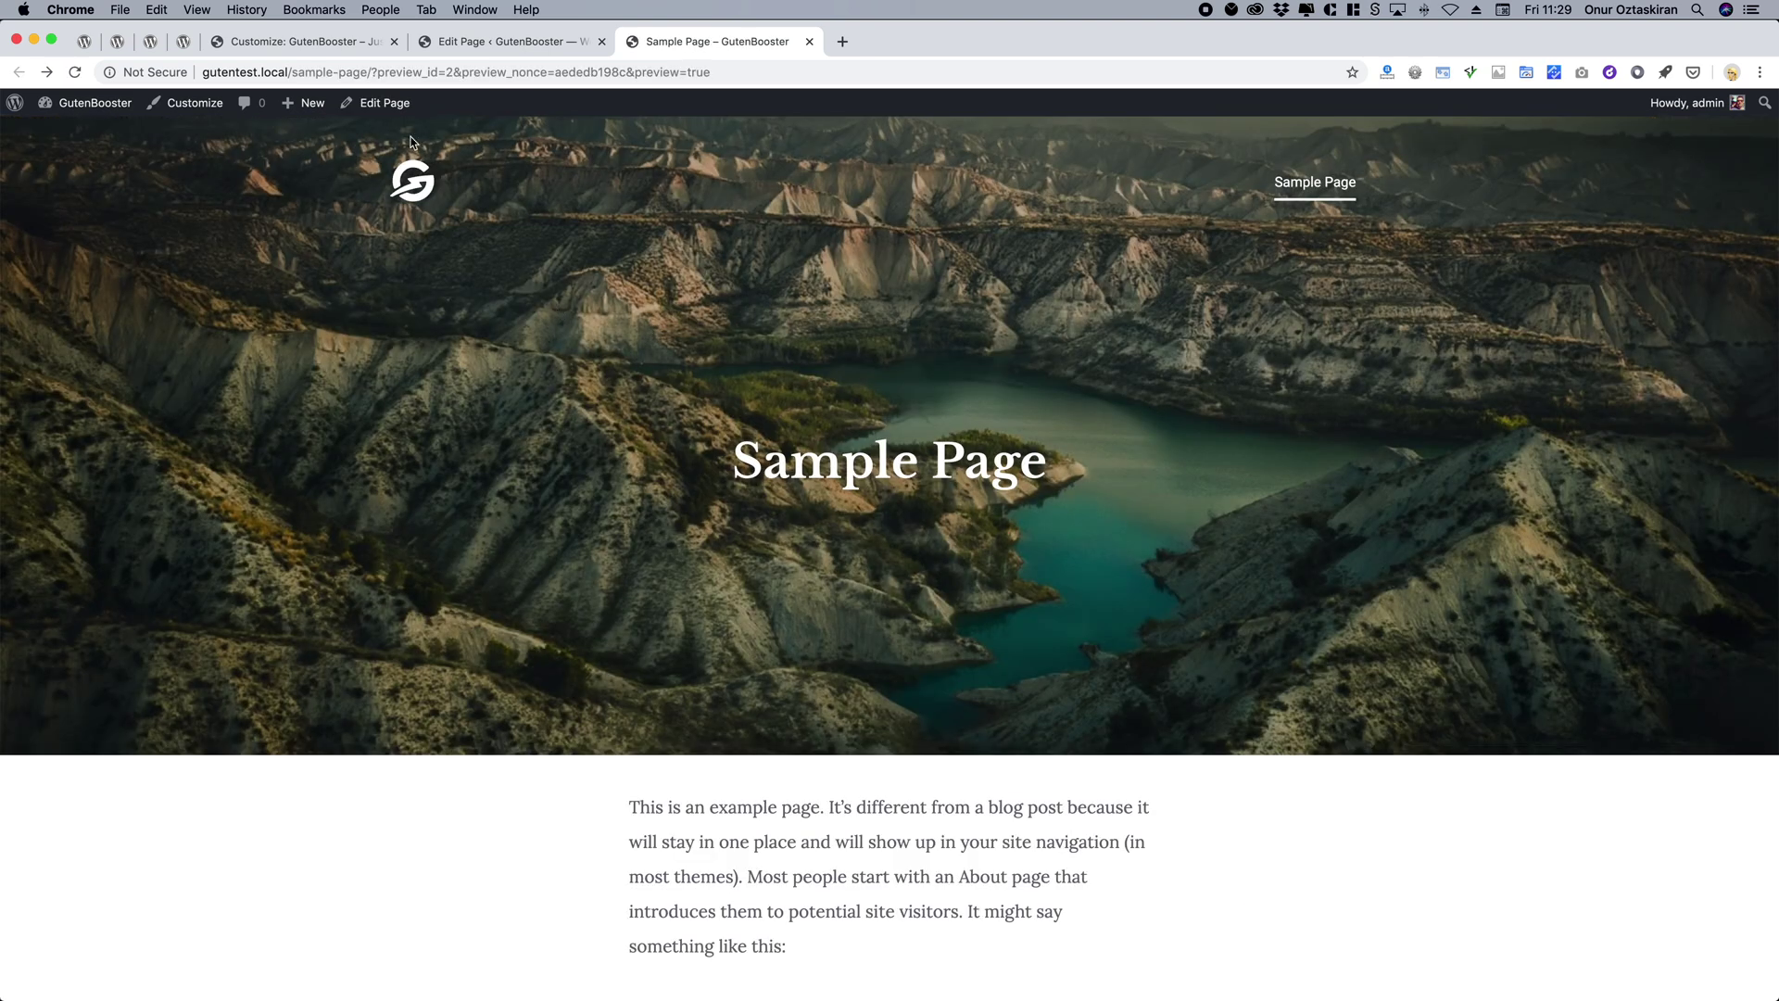
Return to editing the Sample Page, closing the redundant browser tab and dismissing the autosave notice.
click(380, 103)
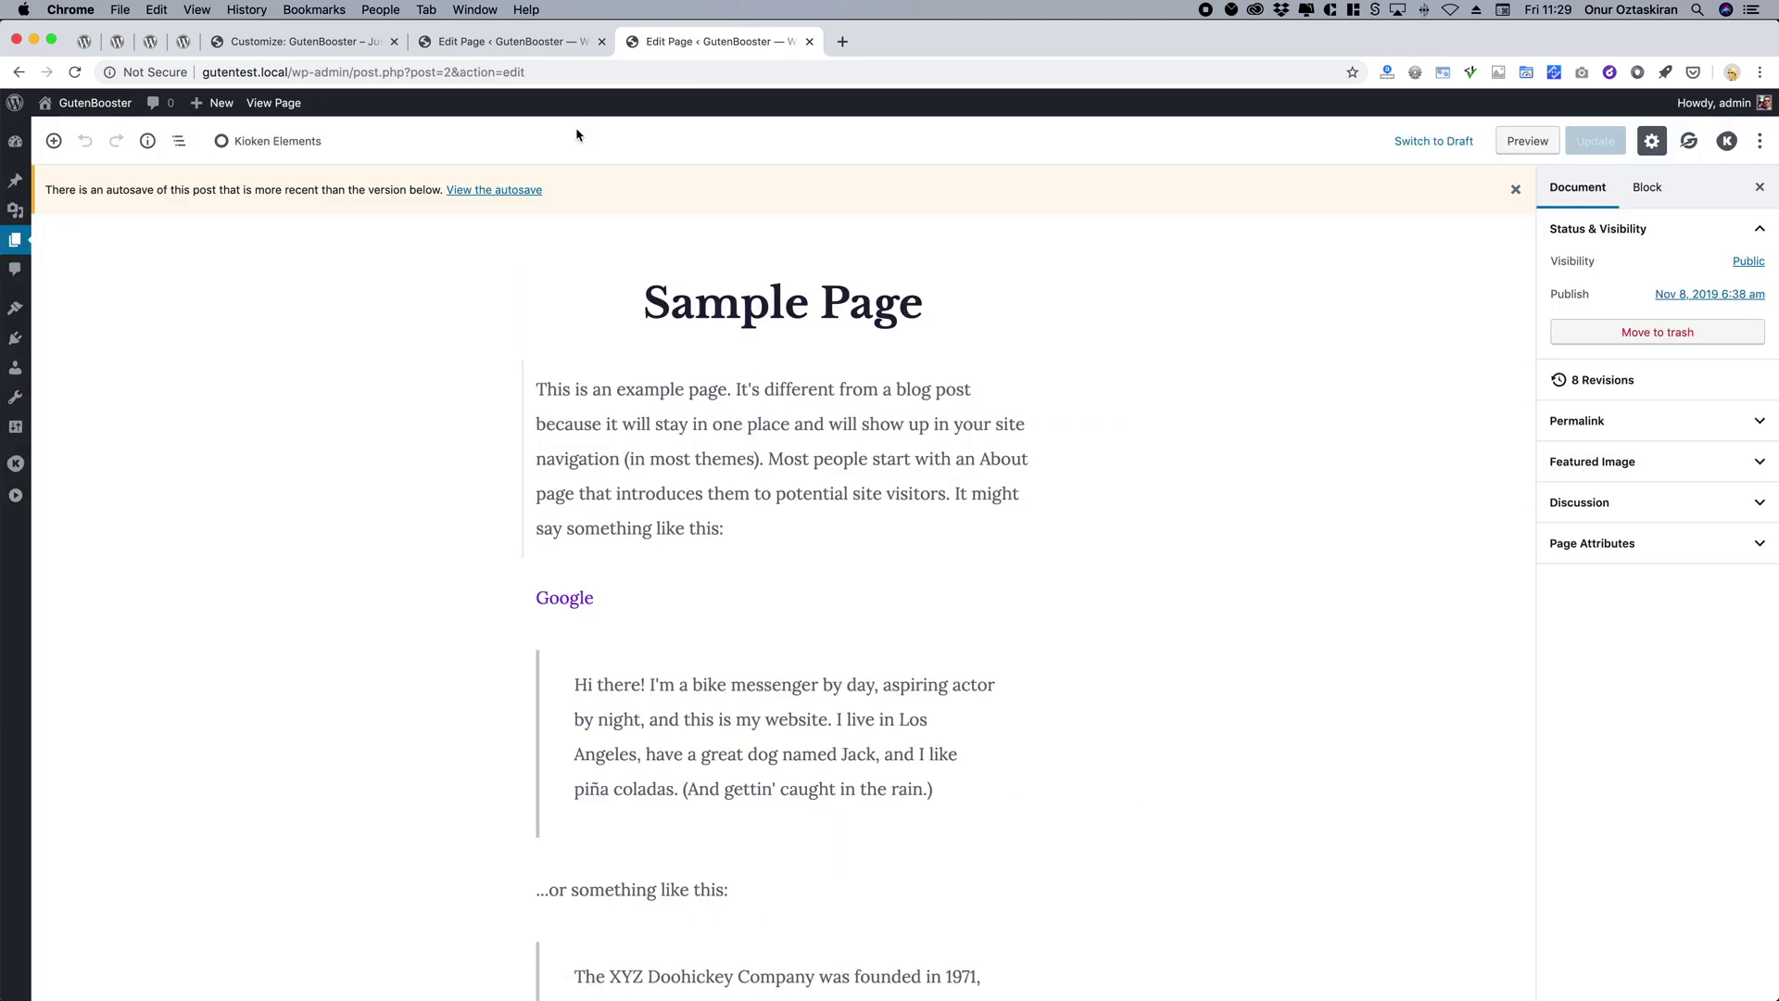
click(542, 41)
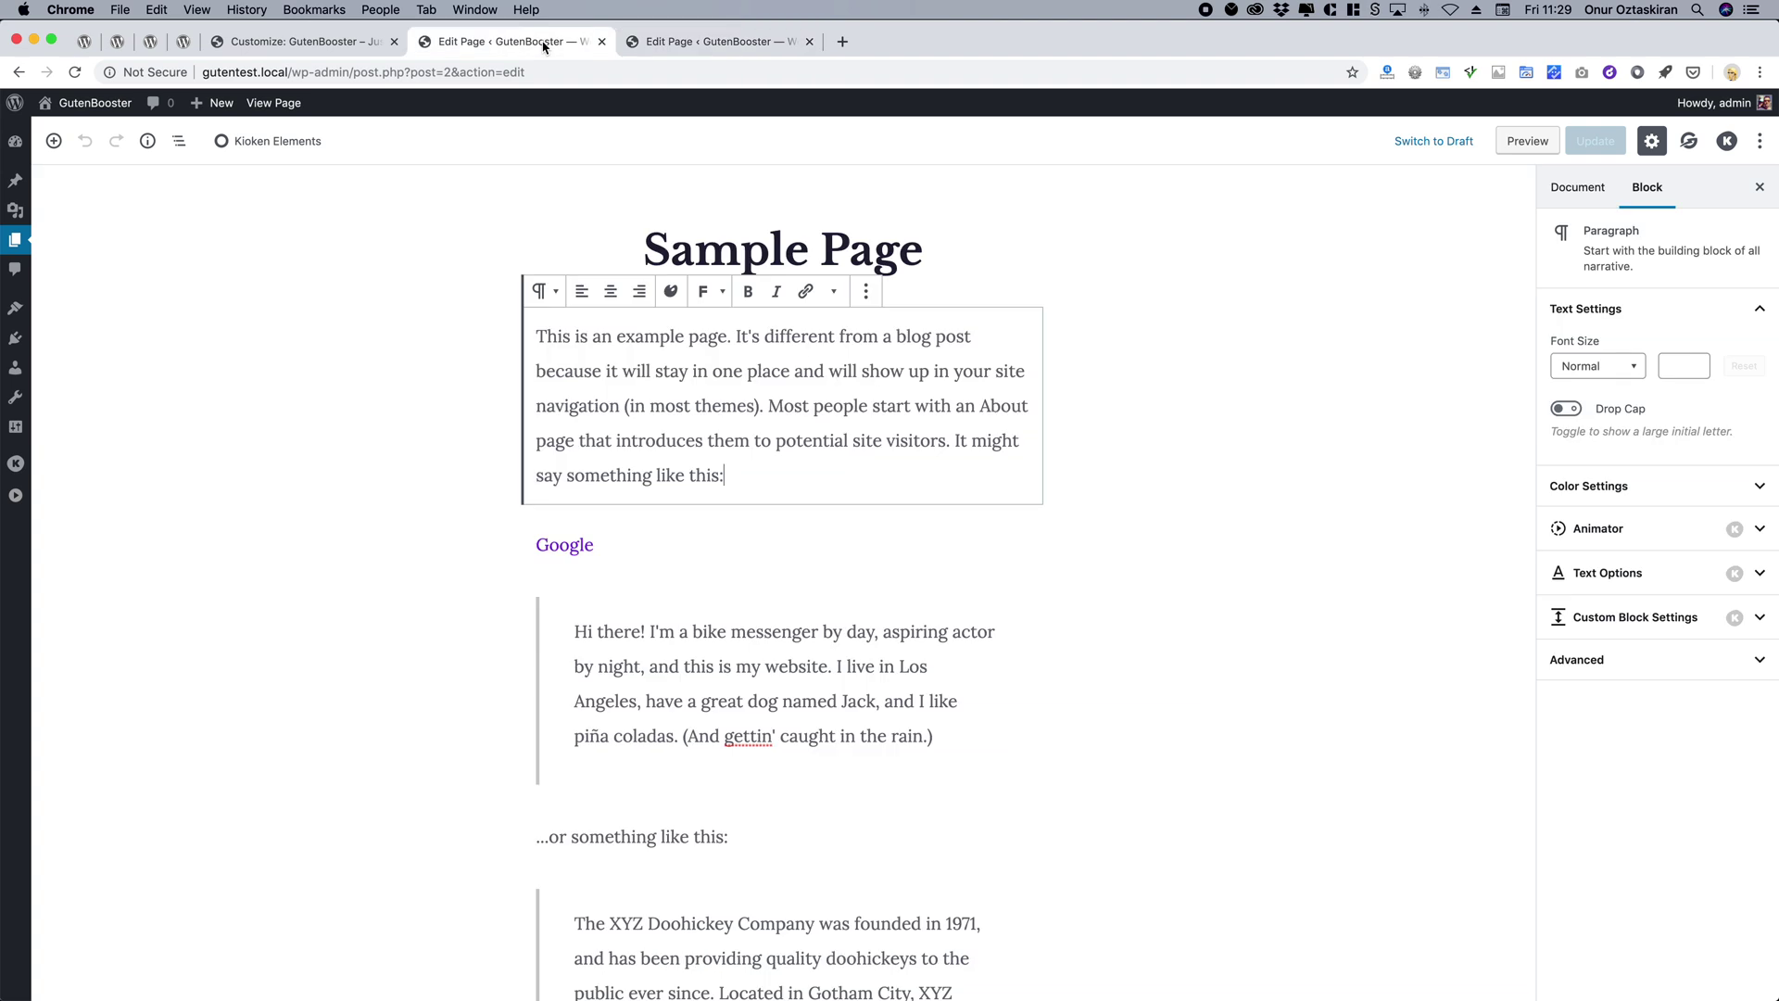
key(super+w)
click(1515, 189)
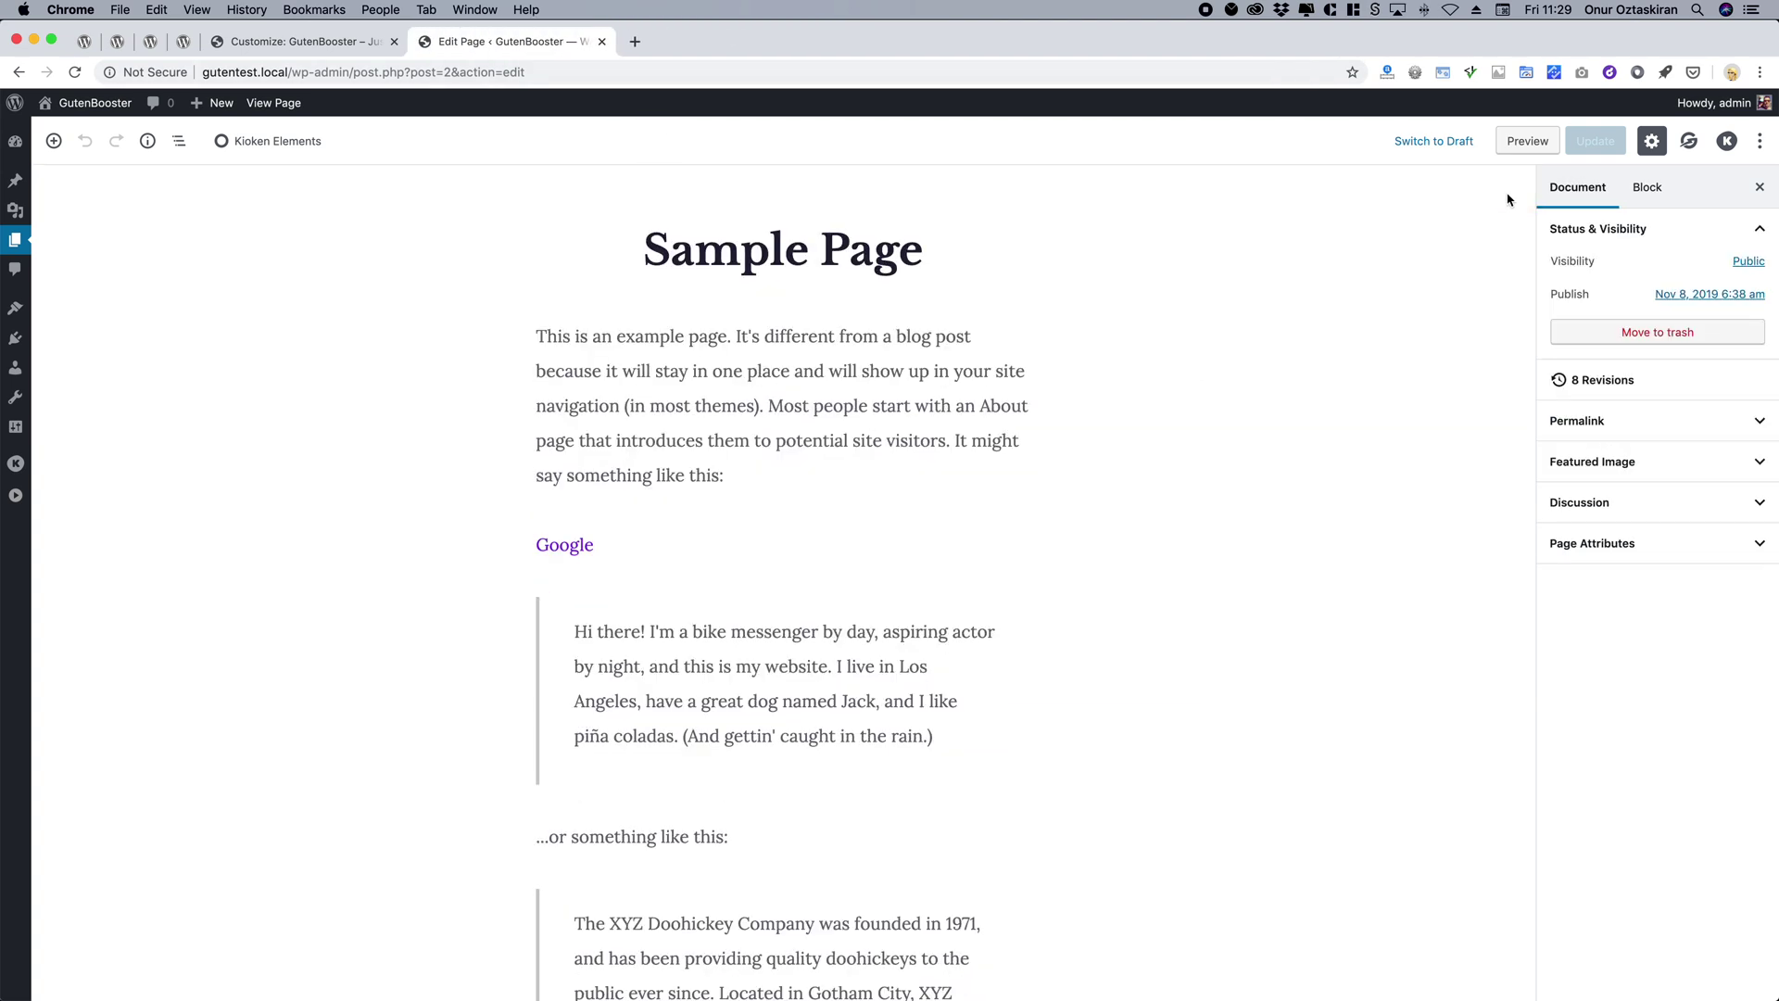
Set the Sample Page's featured image to guy.jpg from the media library, and preview the updated page.
click(1609, 478)
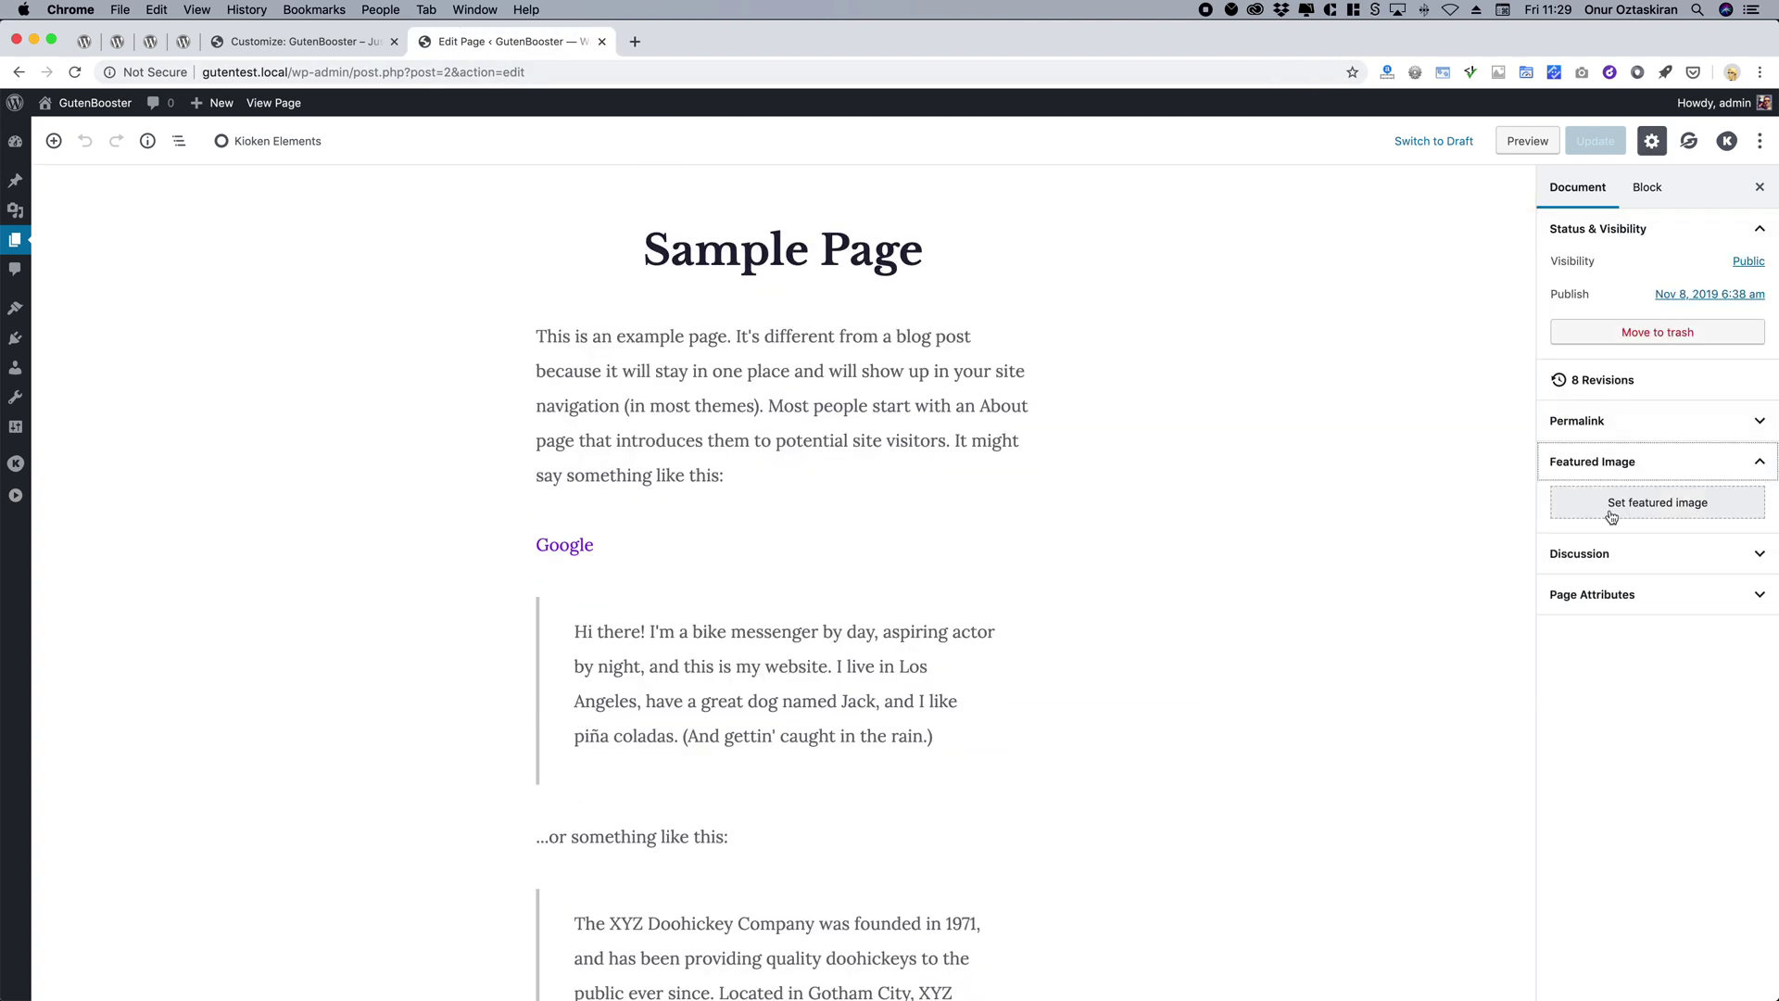
click(1610, 510)
click(722, 321)
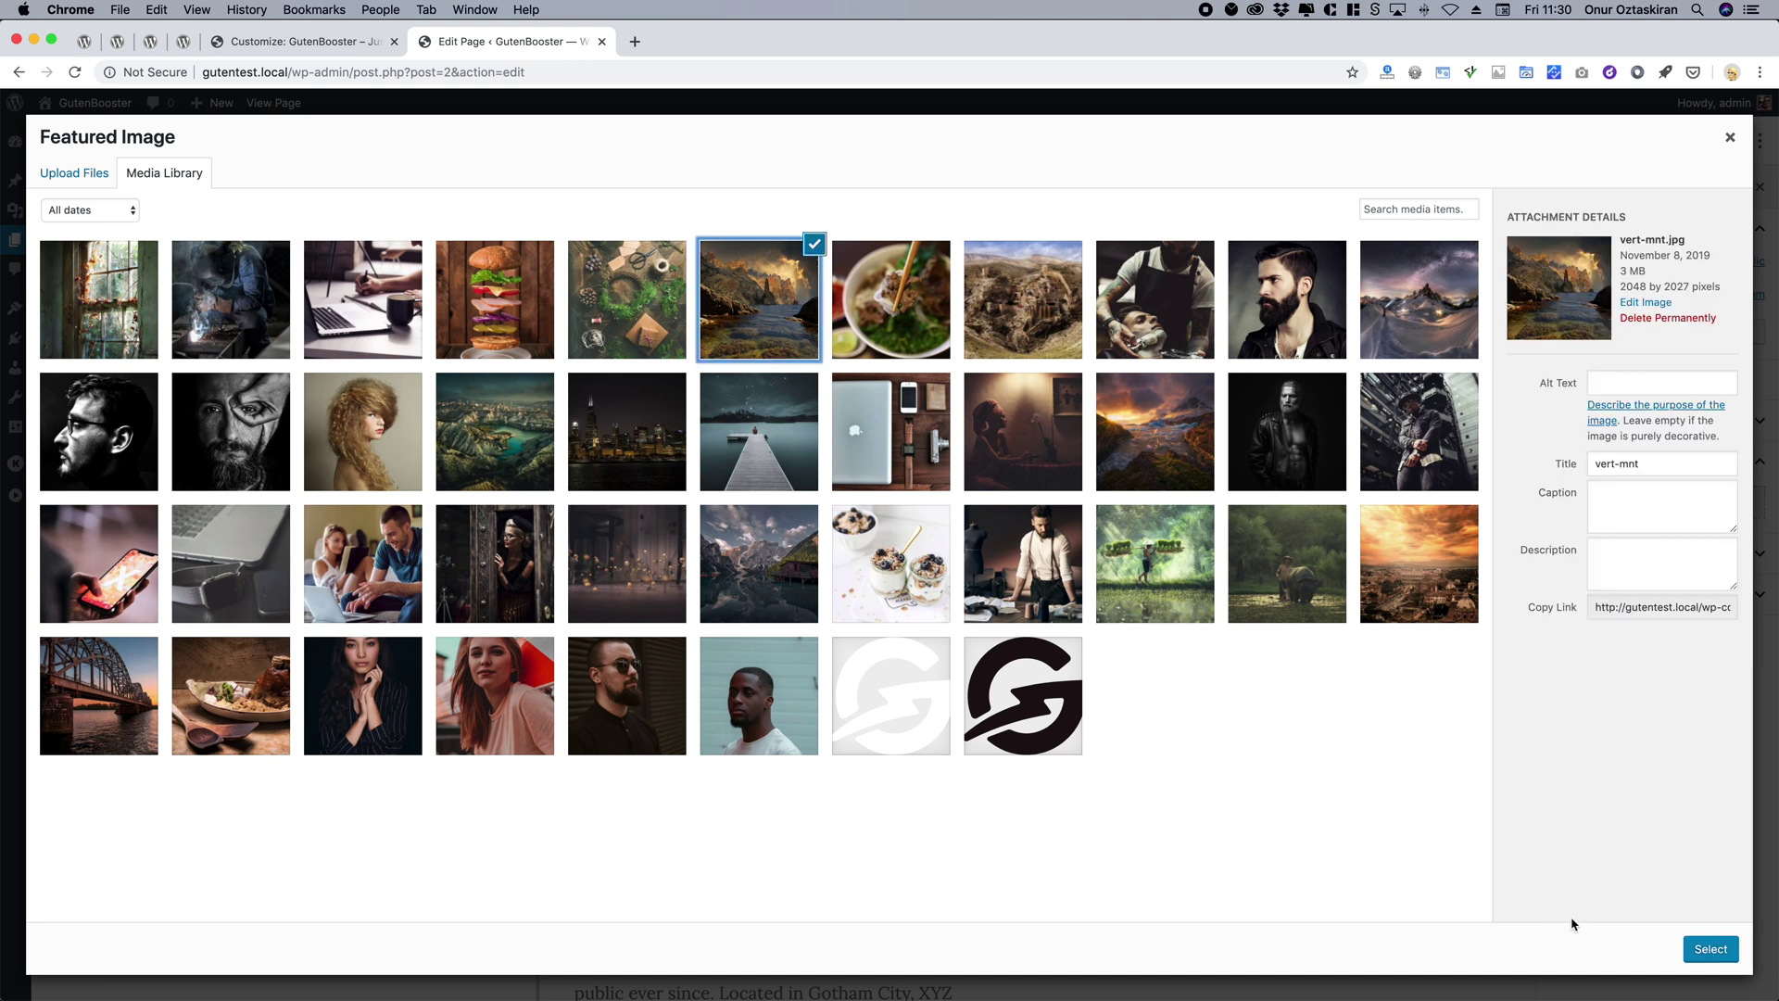
click(1385, 445)
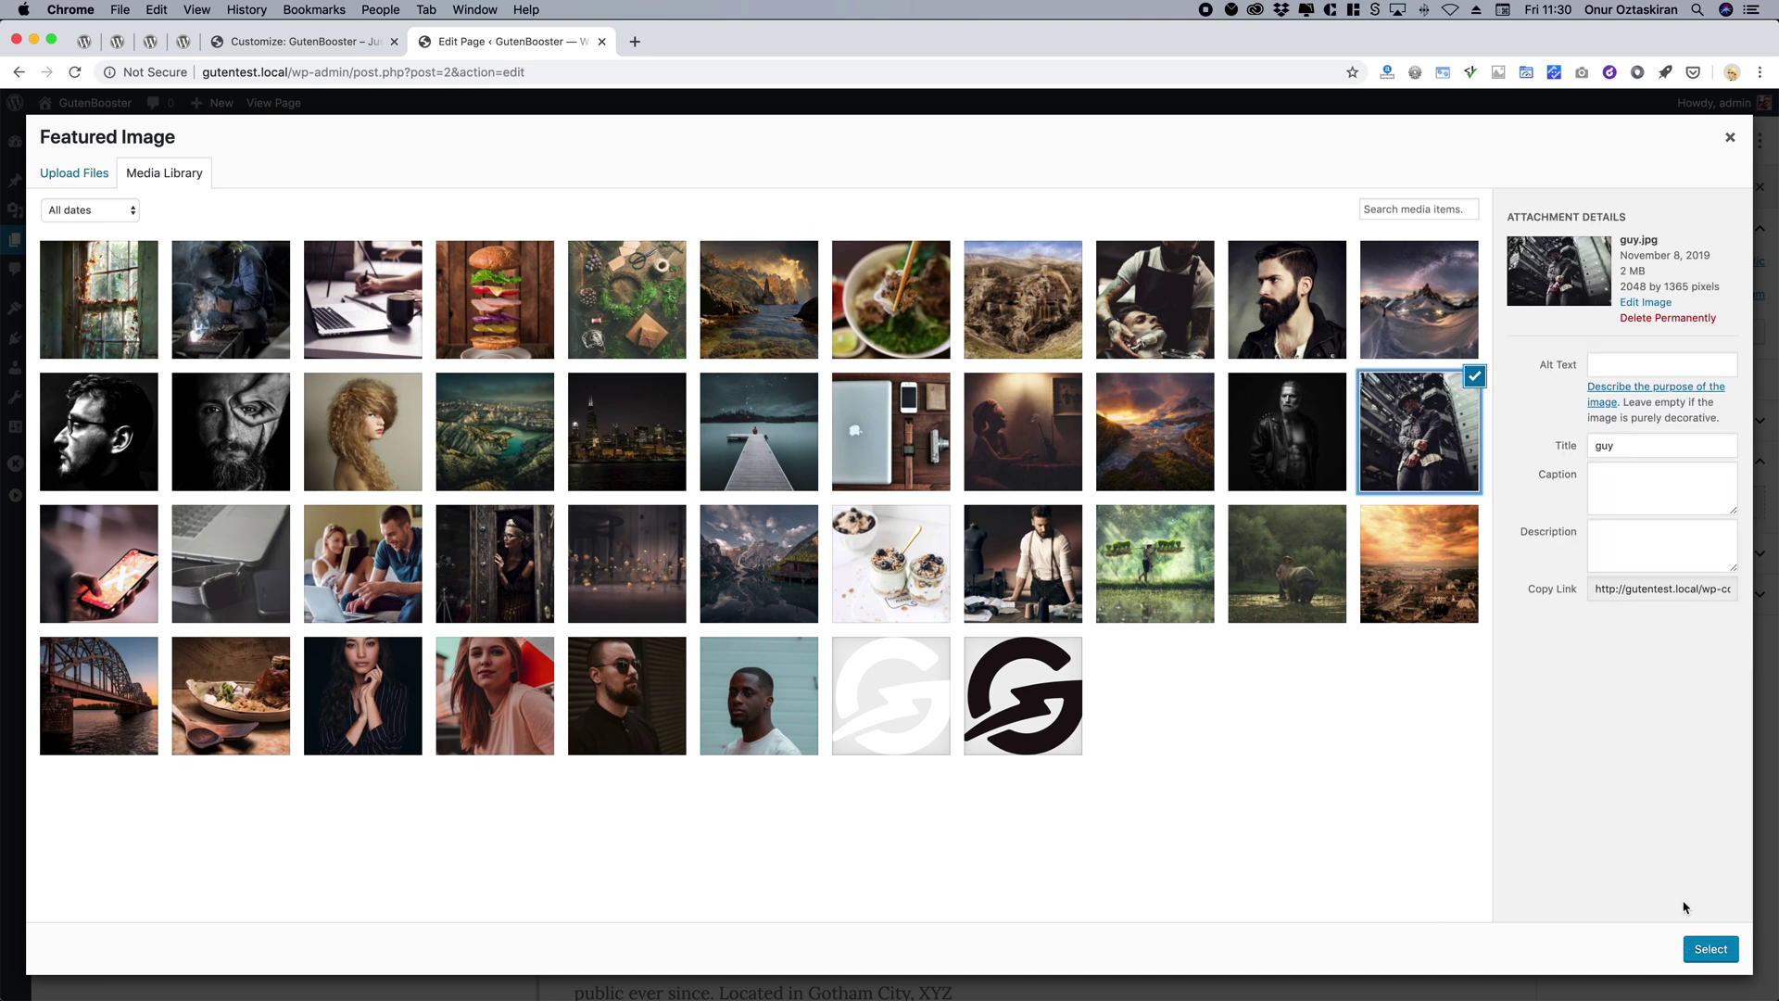
click(1701, 951)
click(1596, 141)
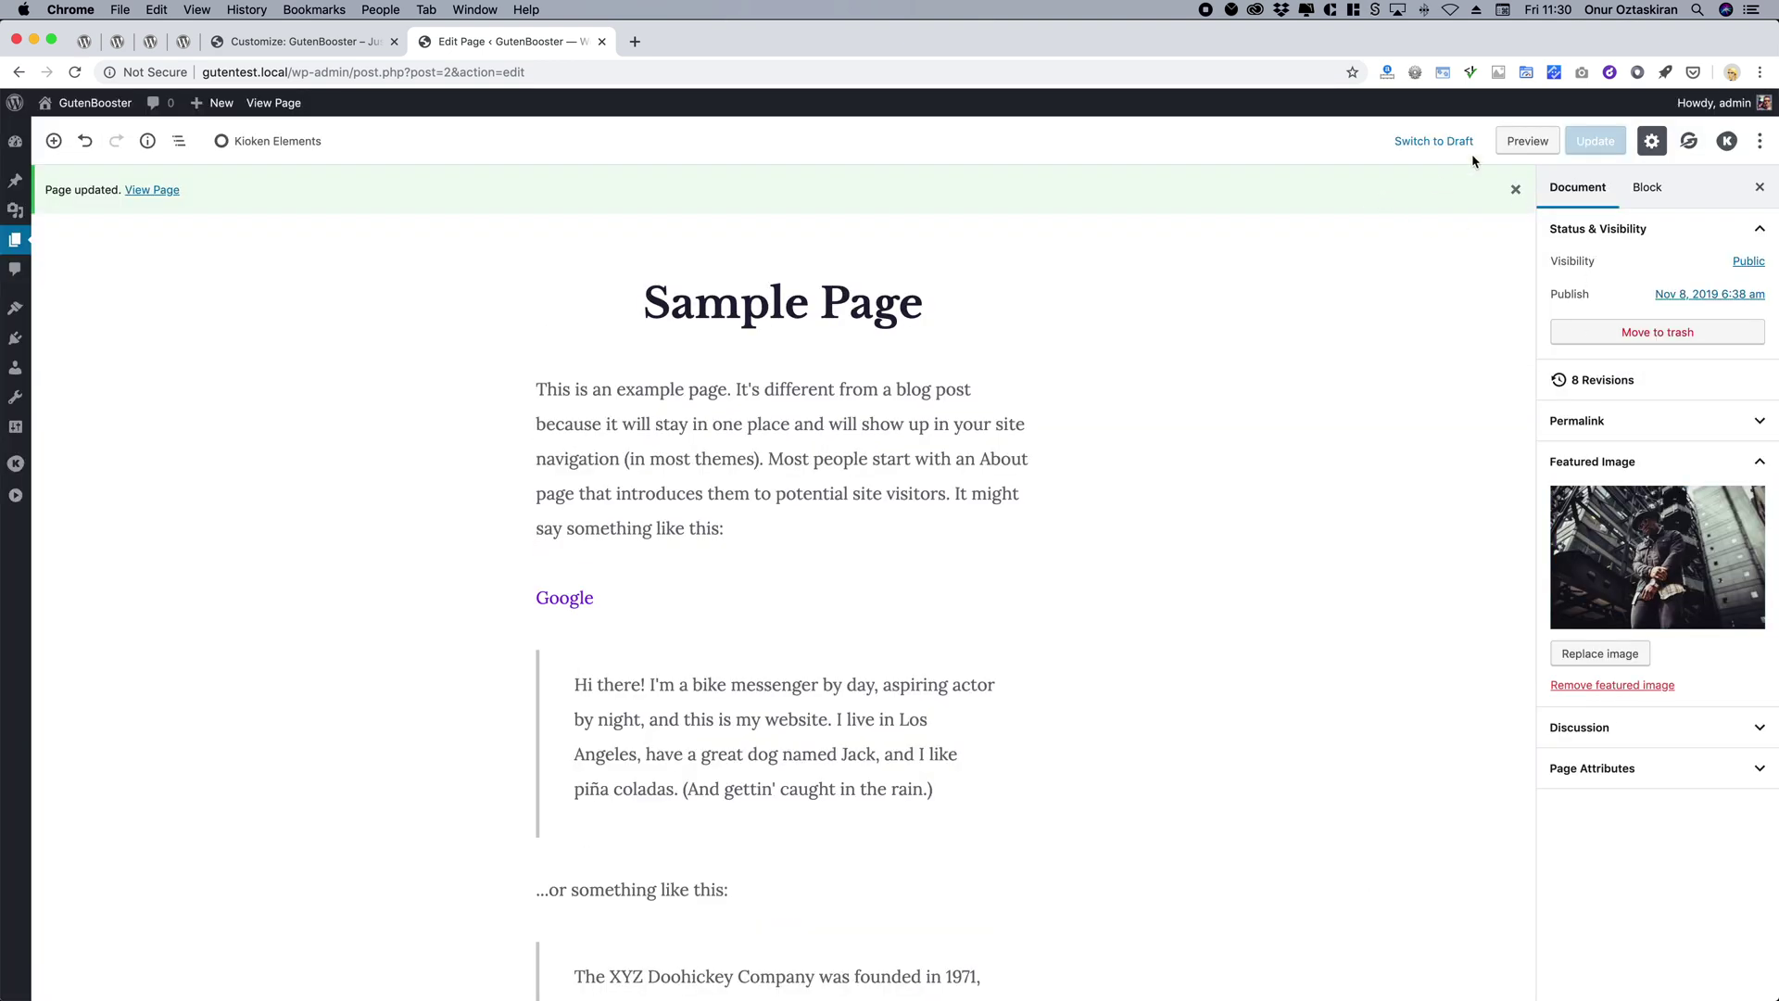
click(1529, 141)
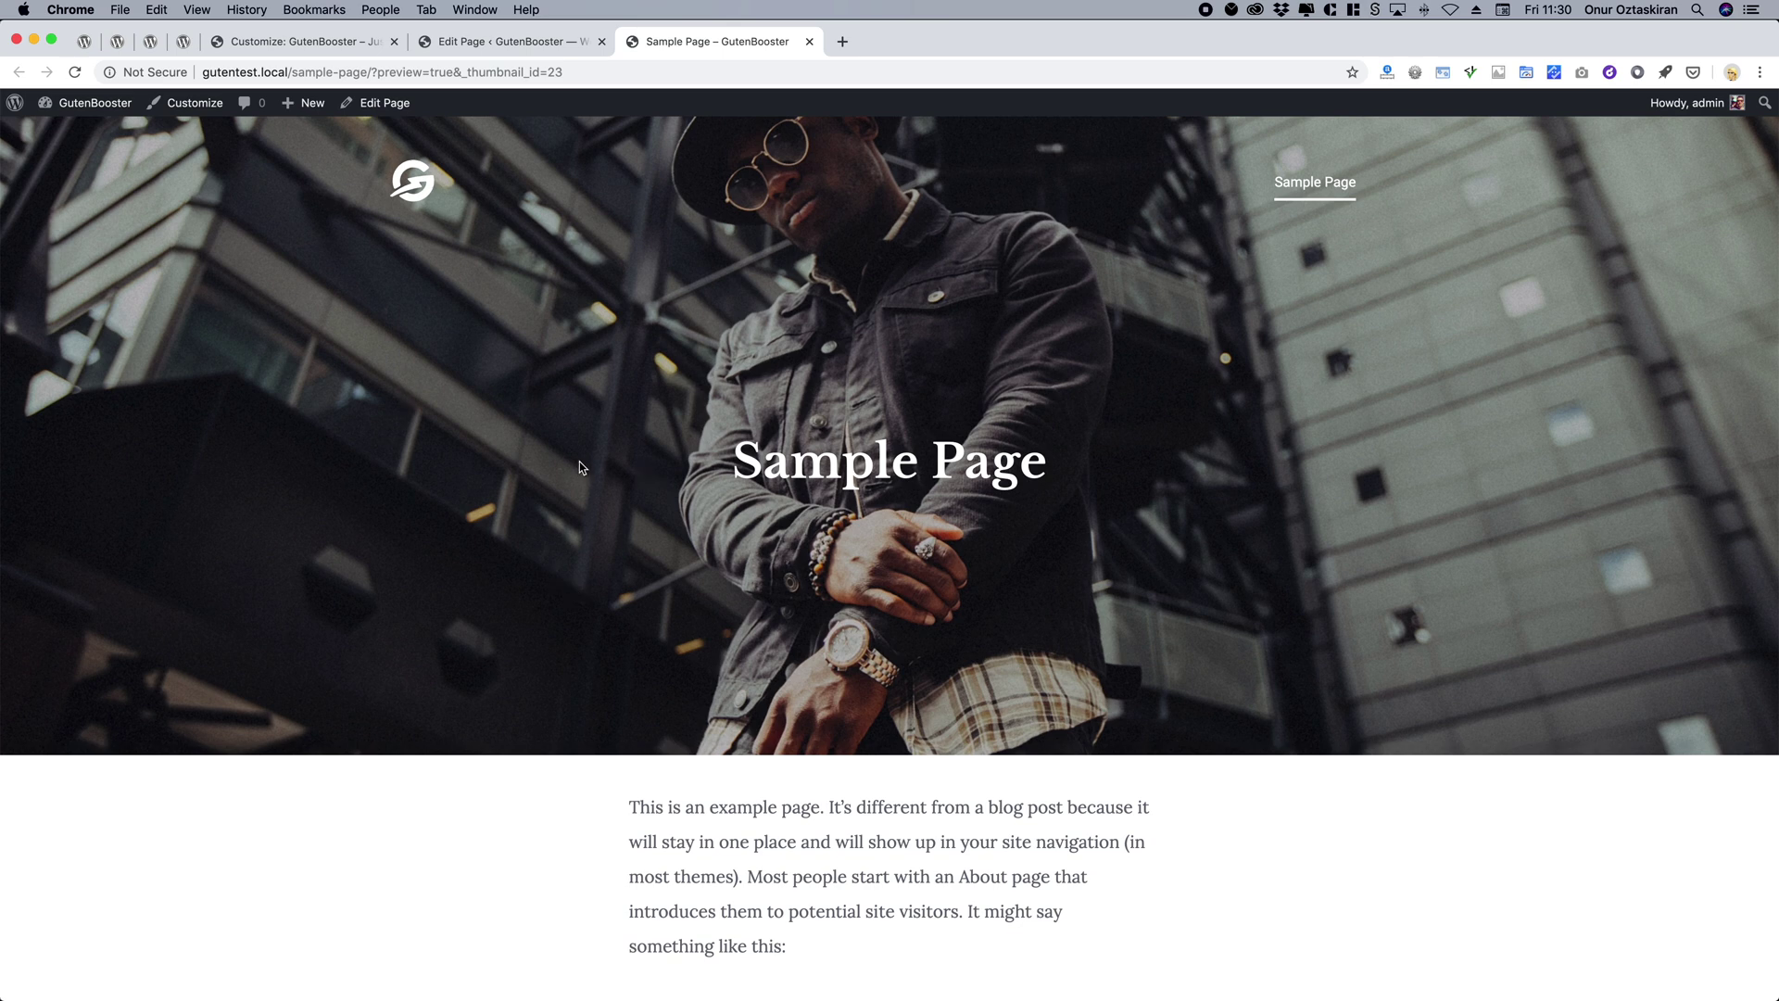
In the Sample Page's Page Options, override the page banner defaults and choose the palette's light orange as background color.
click(553, 45)
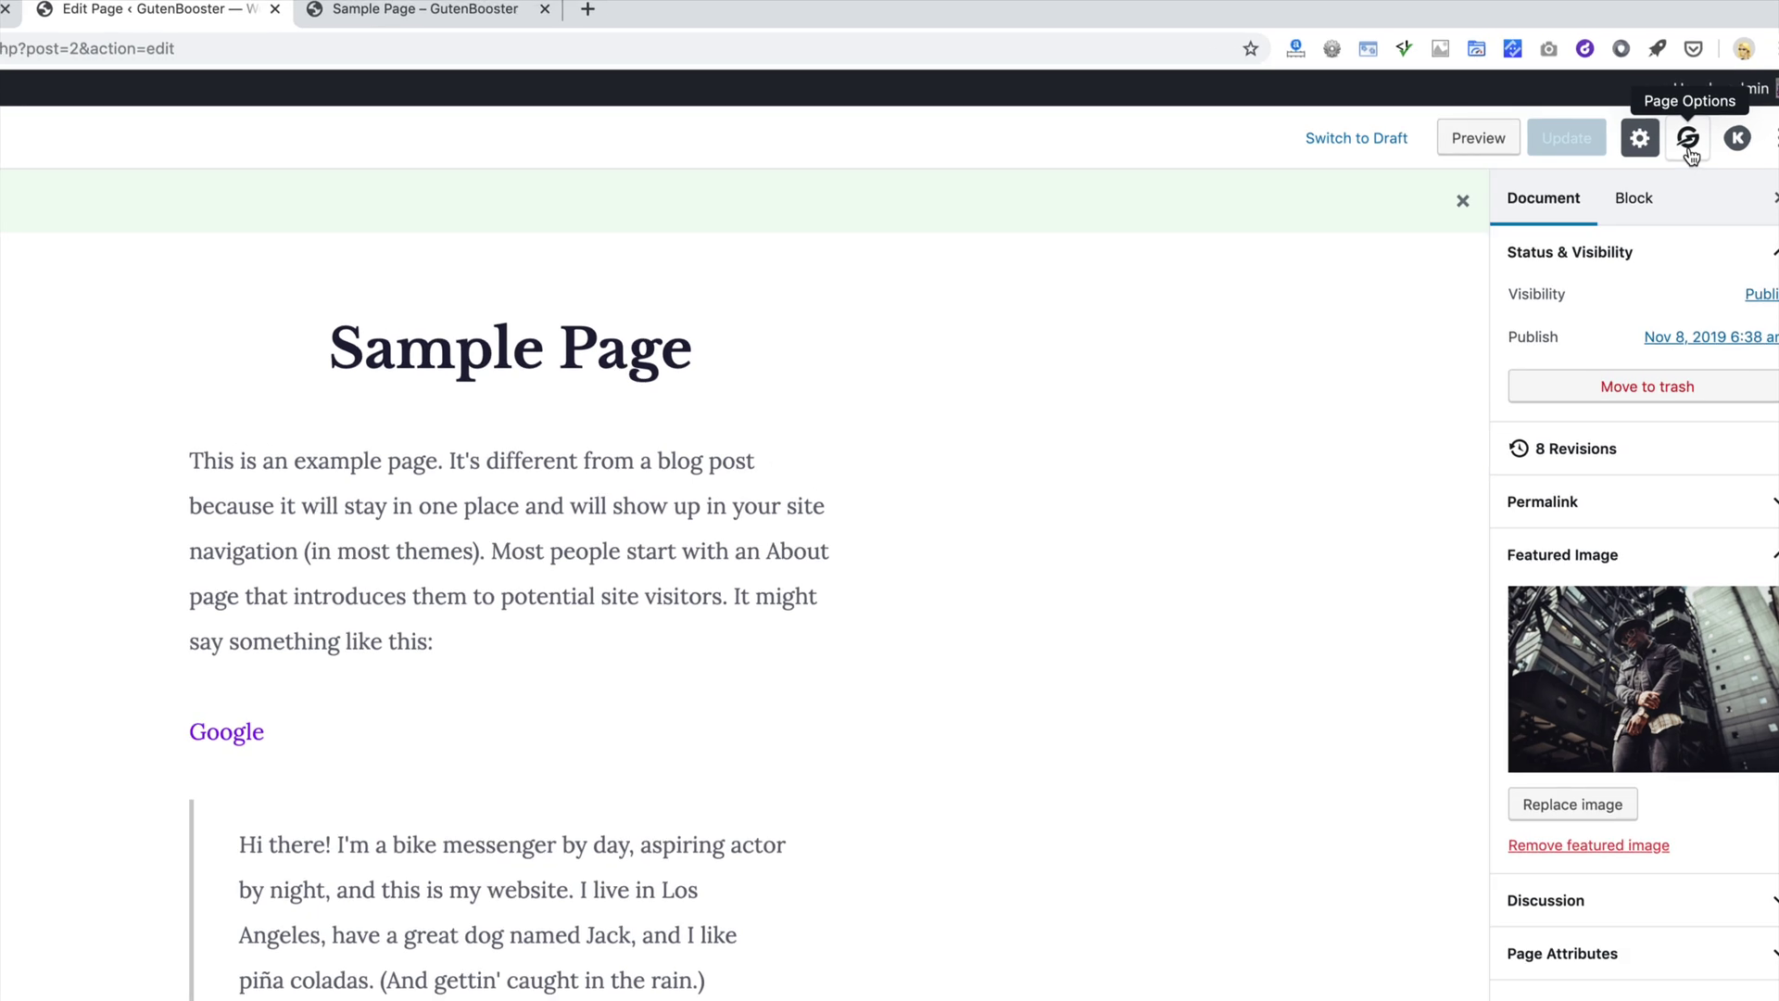
click(1689, 143)
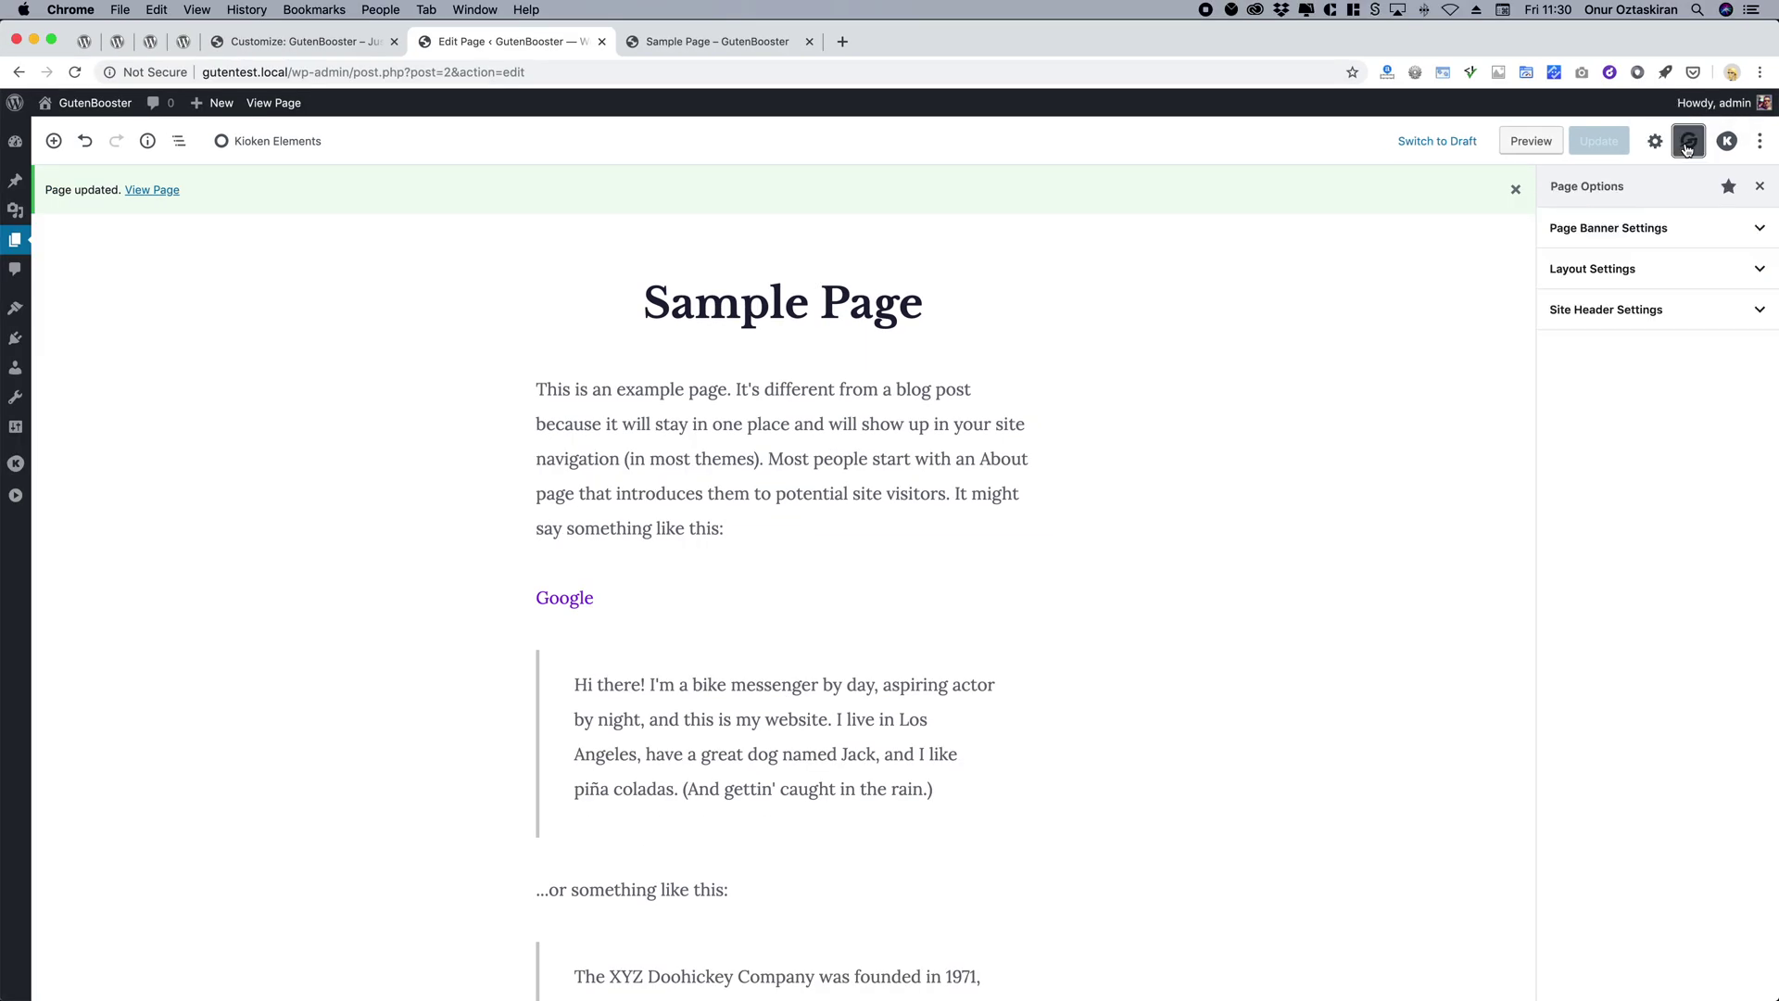
click(1631, 227)
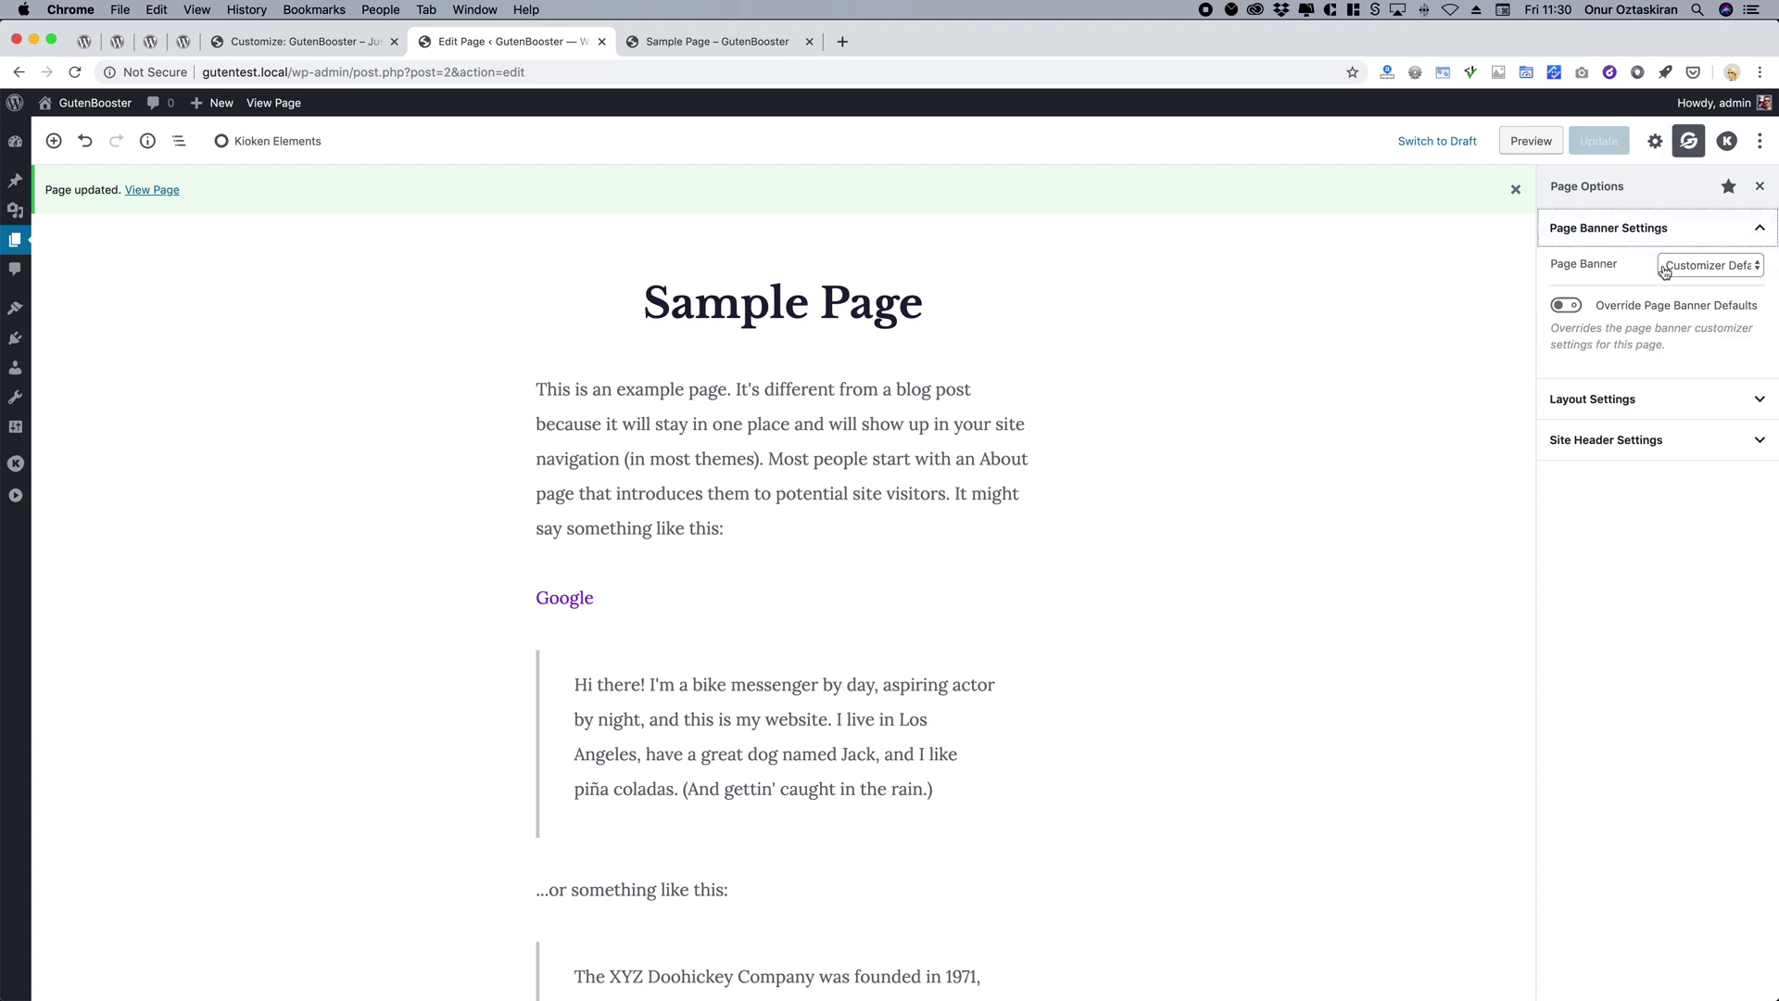
click(1707, 269)
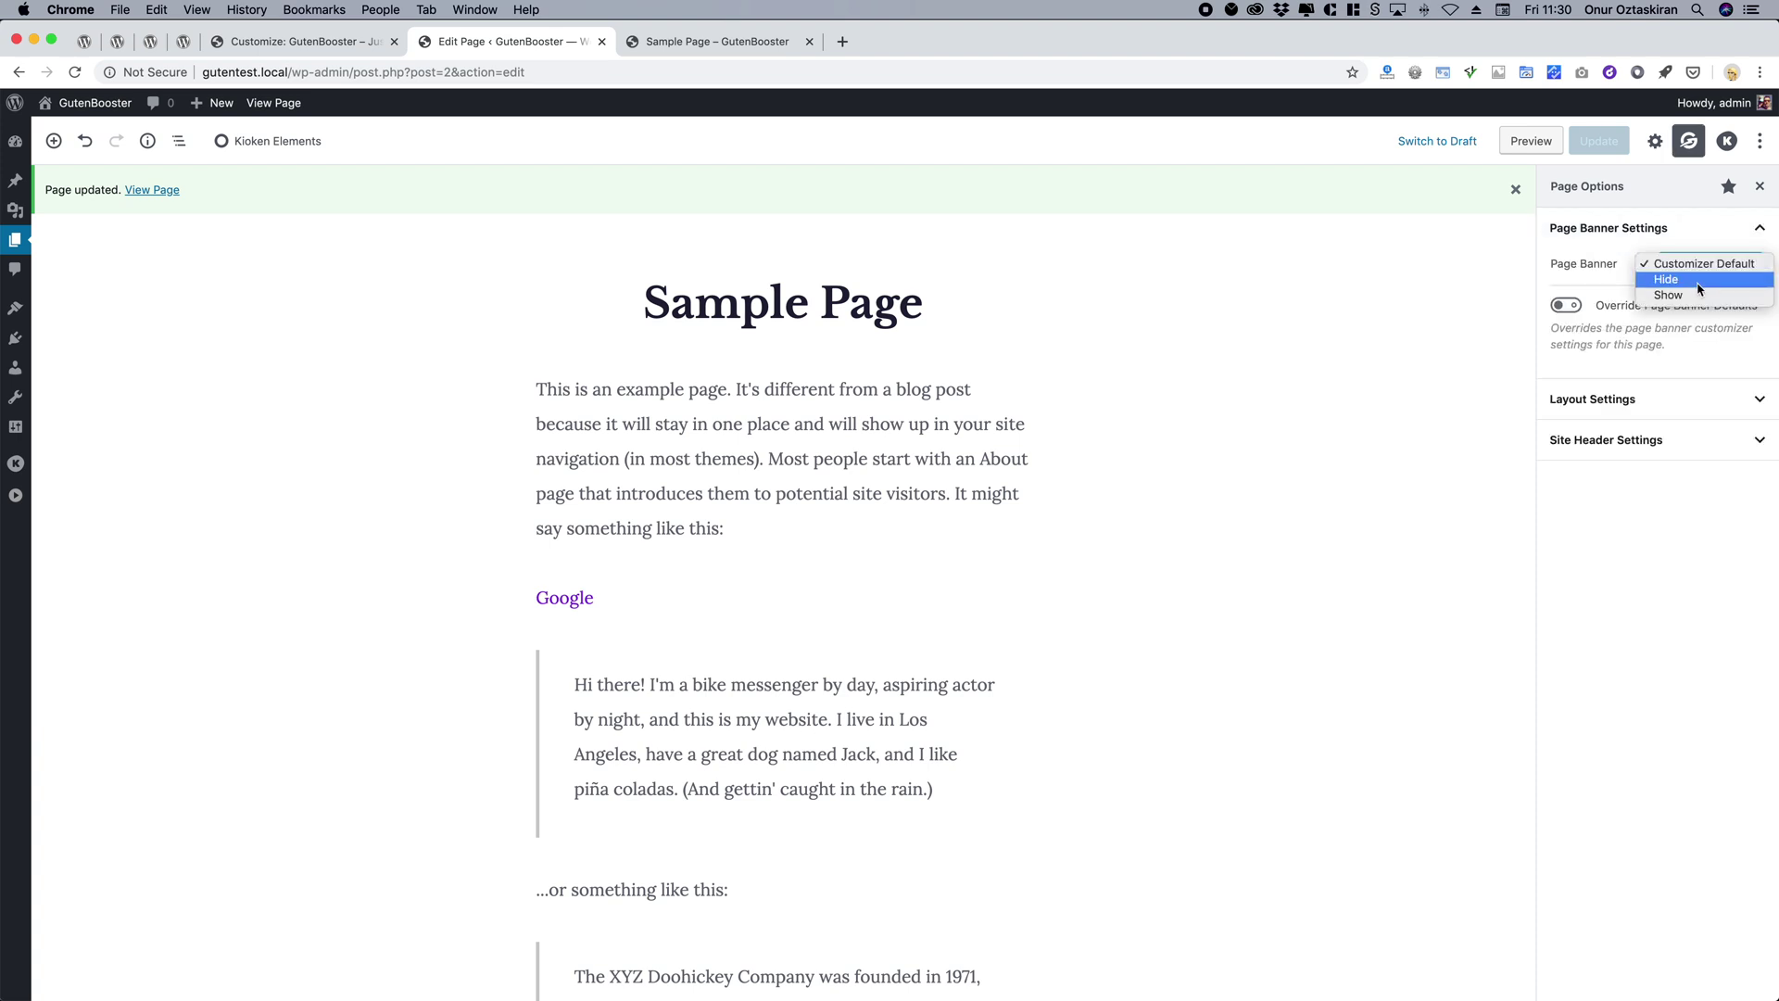
click(1603, 276)
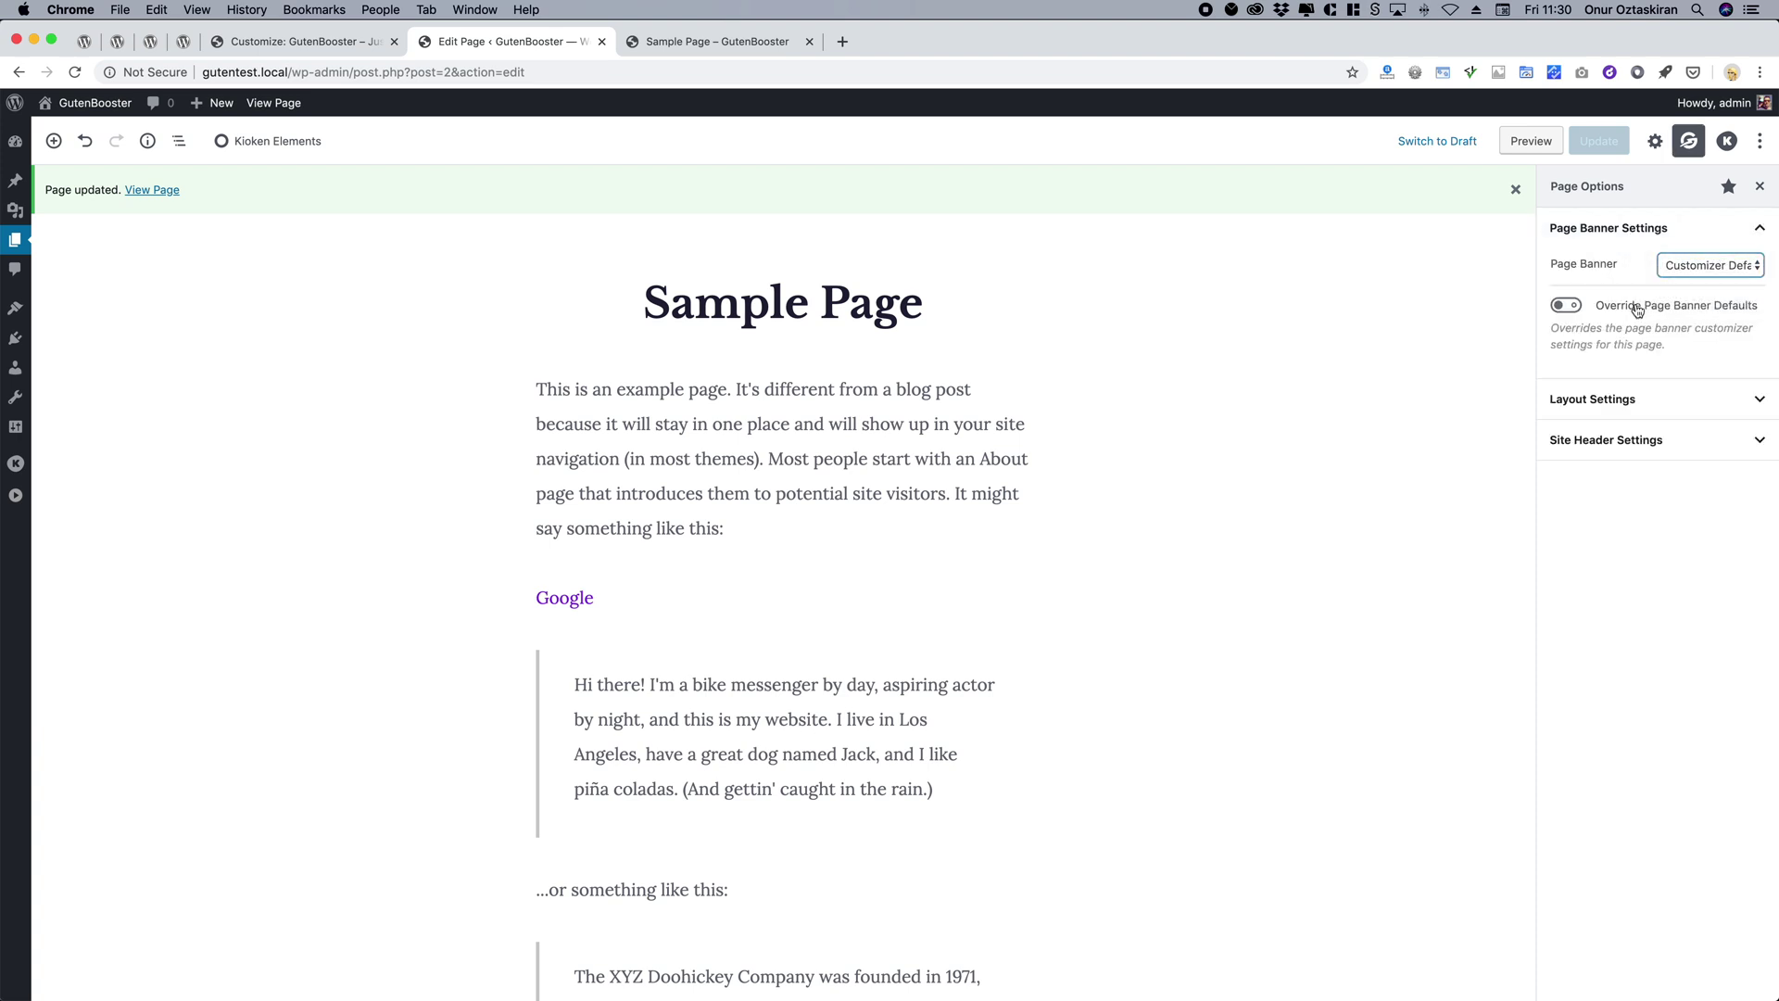
click(1637, 309)
click(1751, 359)
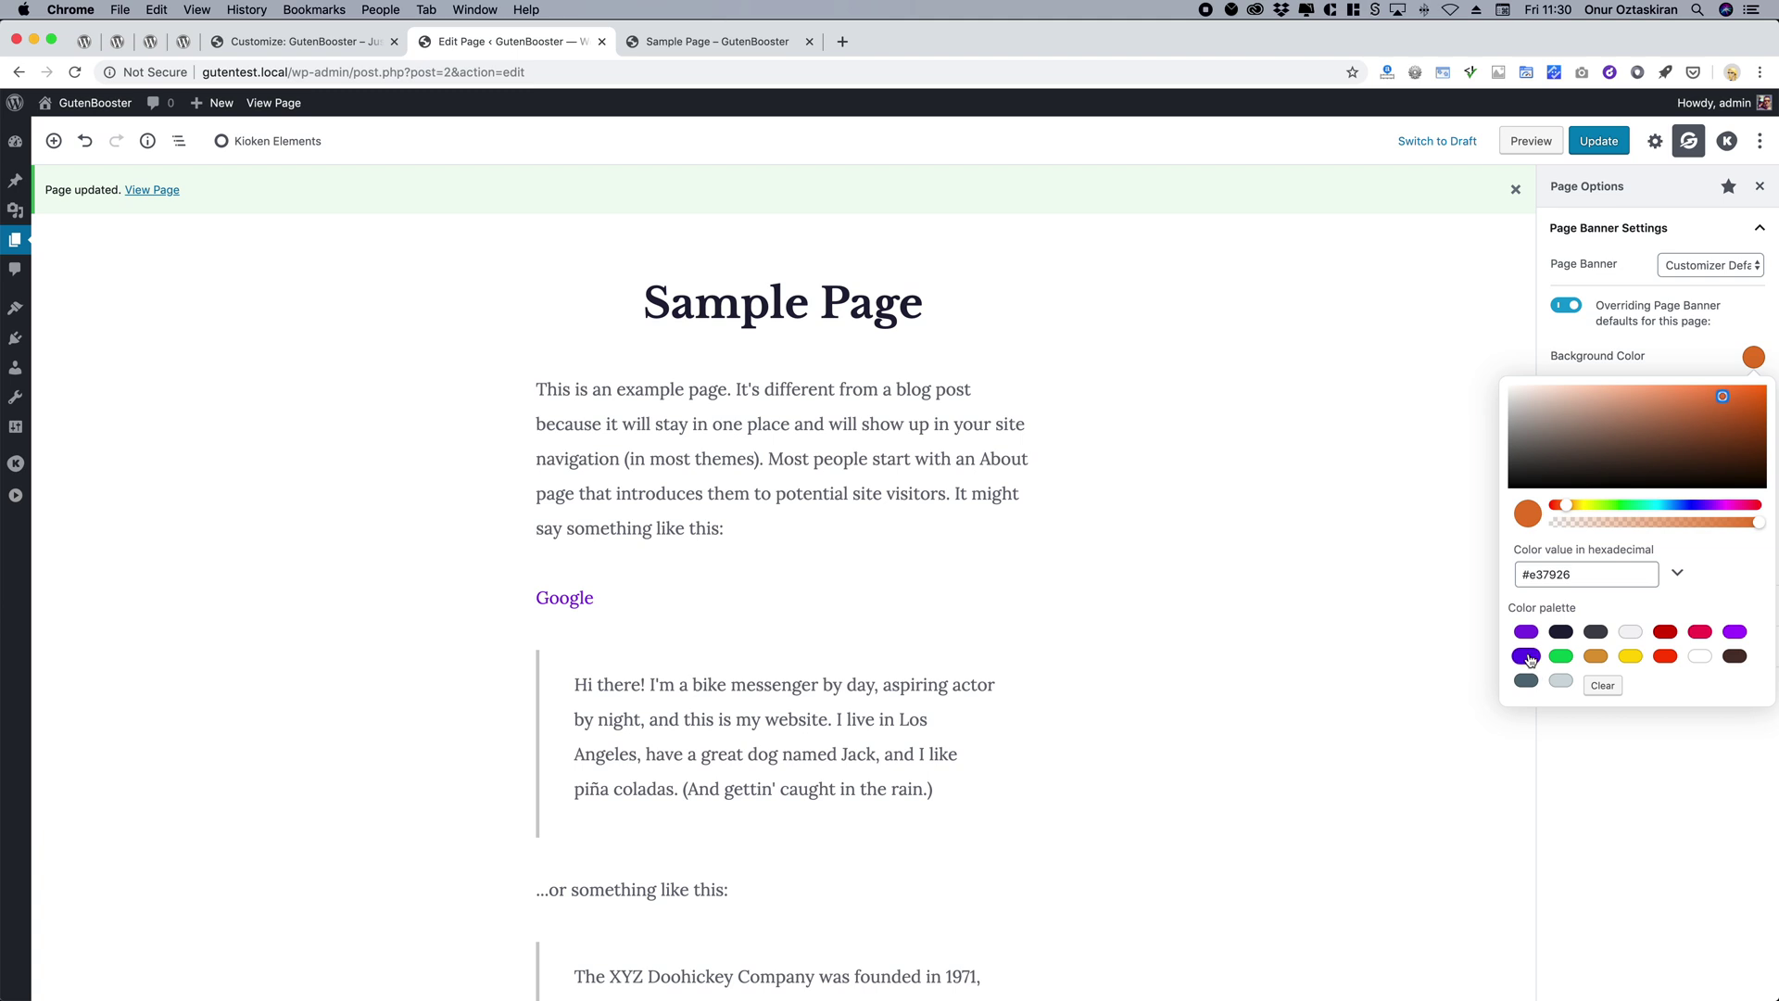
click(1596, 656)
click(1659, 371)
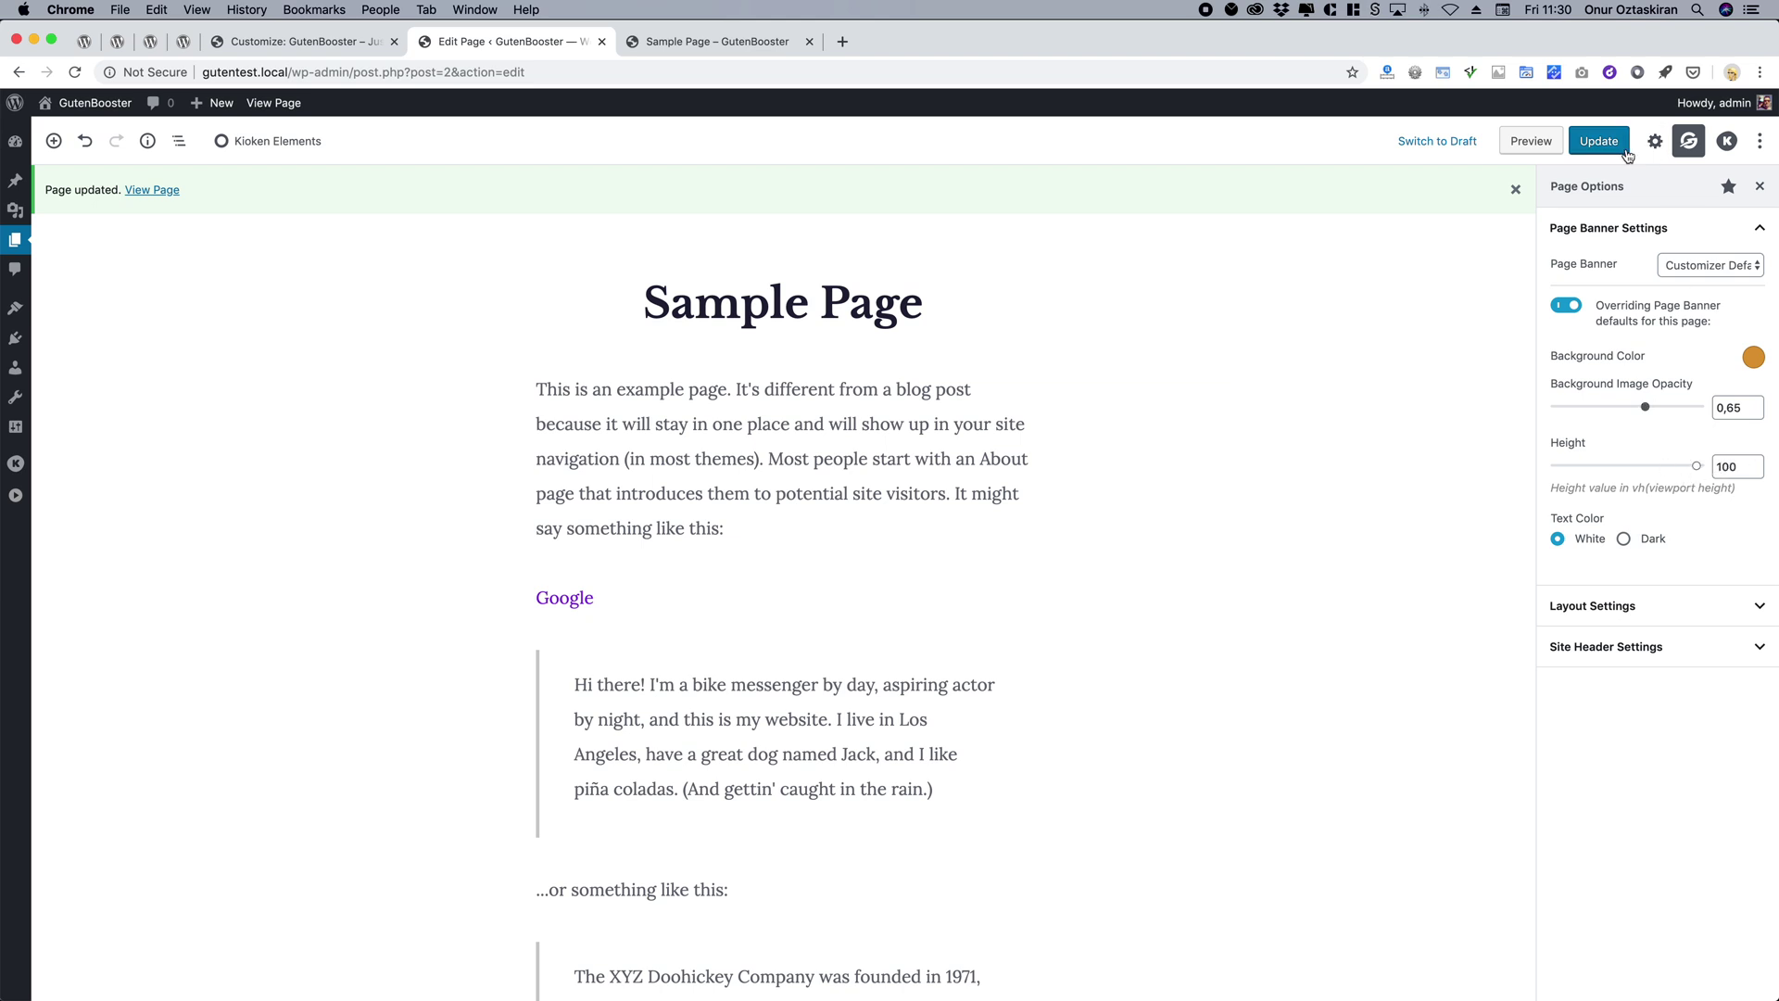
Update the Sample Page and preview its overridden banner, returning to the page editor.
click(1600, 142)
click(1531, 141)
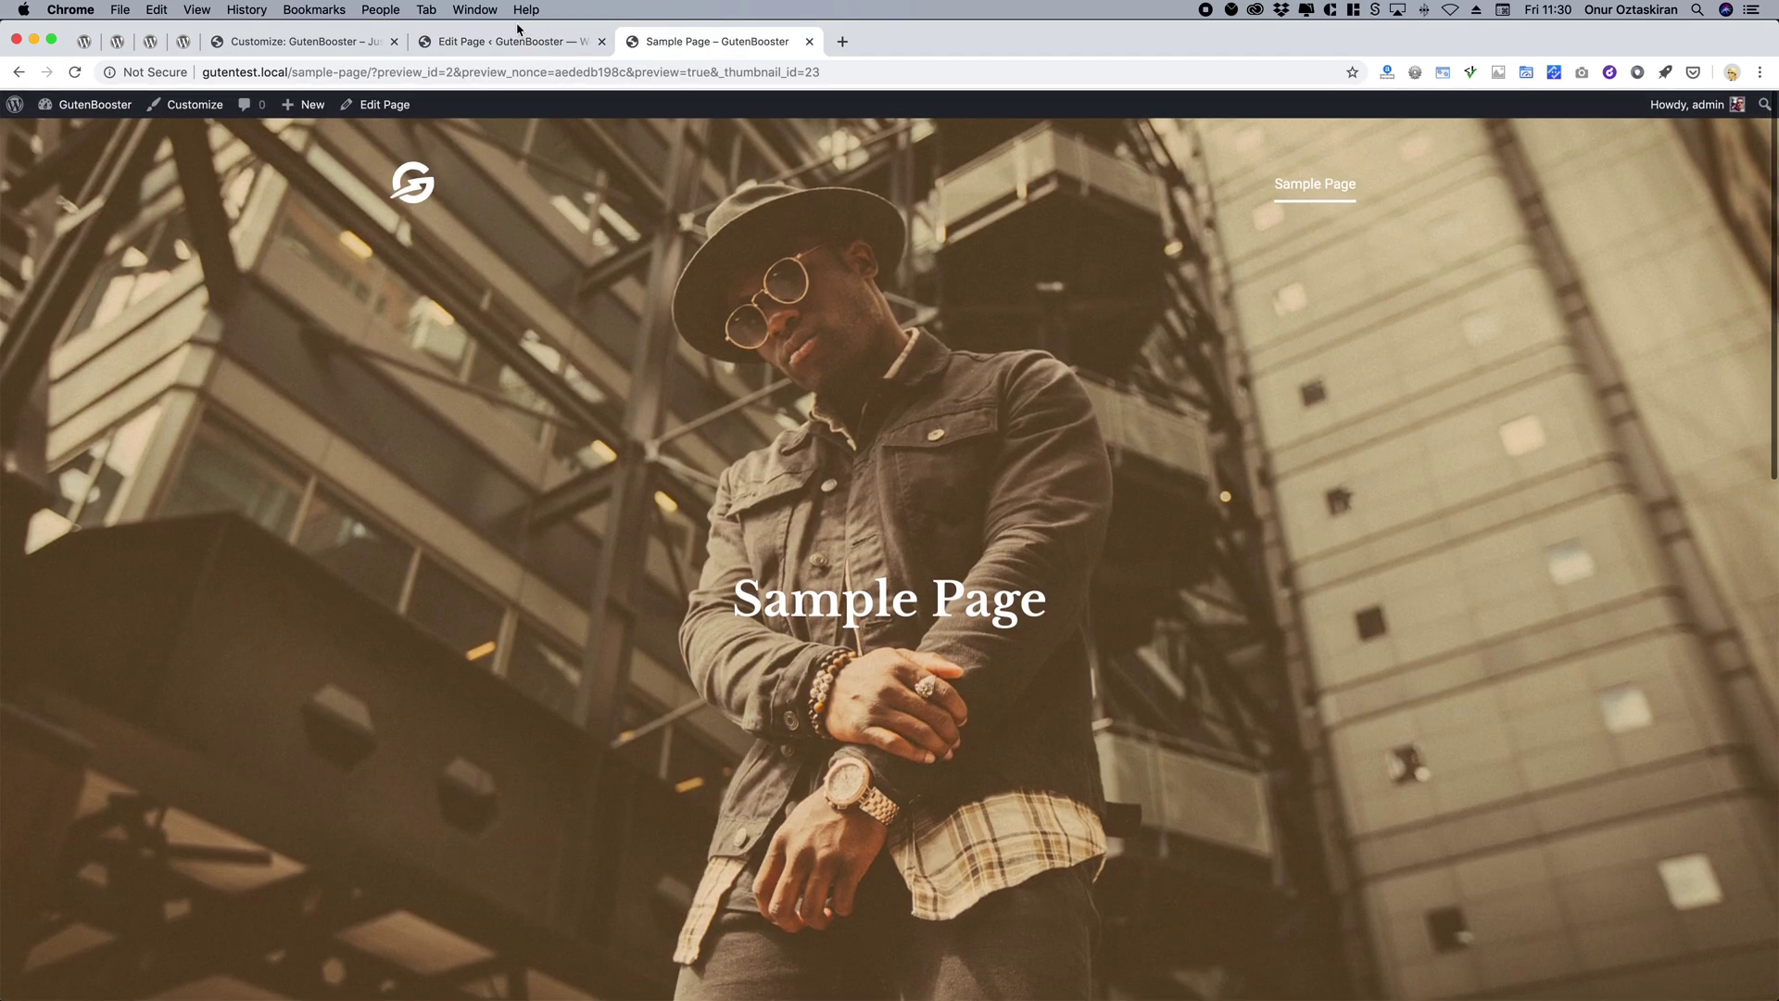
click(519, 39)
Set the page banner's background color to a dark brown and examine the whole page in the preview.
click(1754, 357)
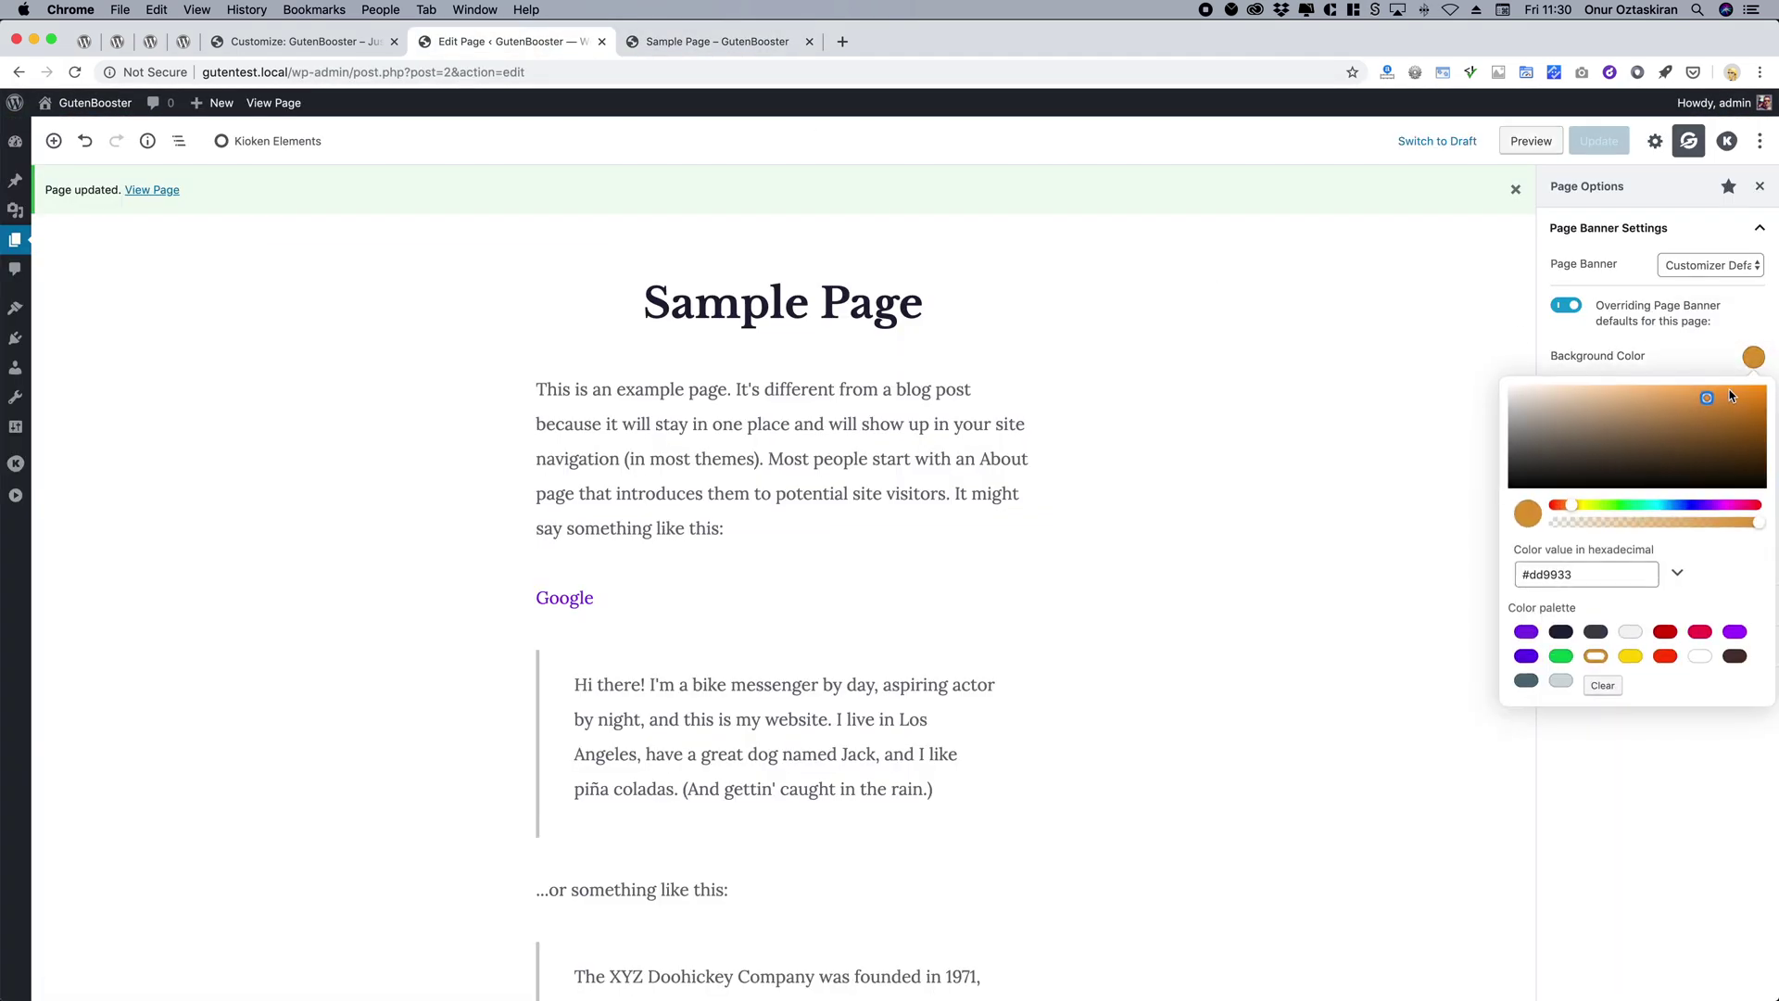
click(1682, 456)
click(1531, 141)
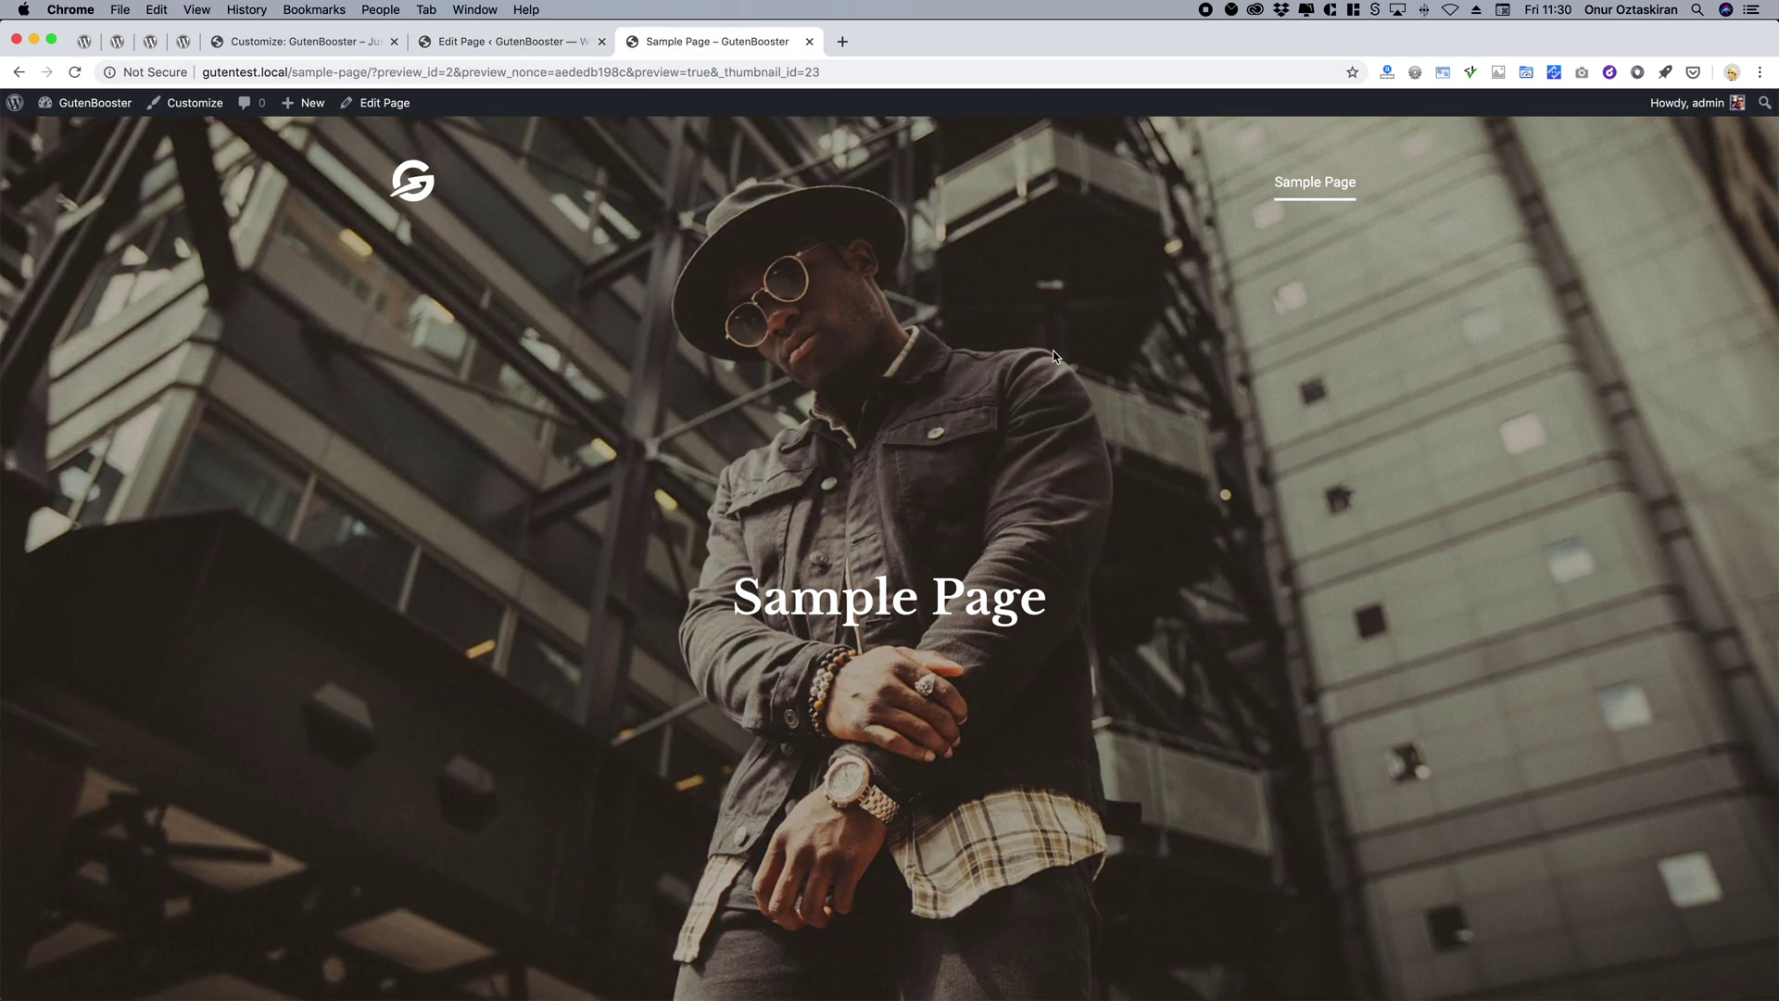
scroll(1055, 357, down, 5)
scroll(1172, 357, up, 5)
click(561, 44)
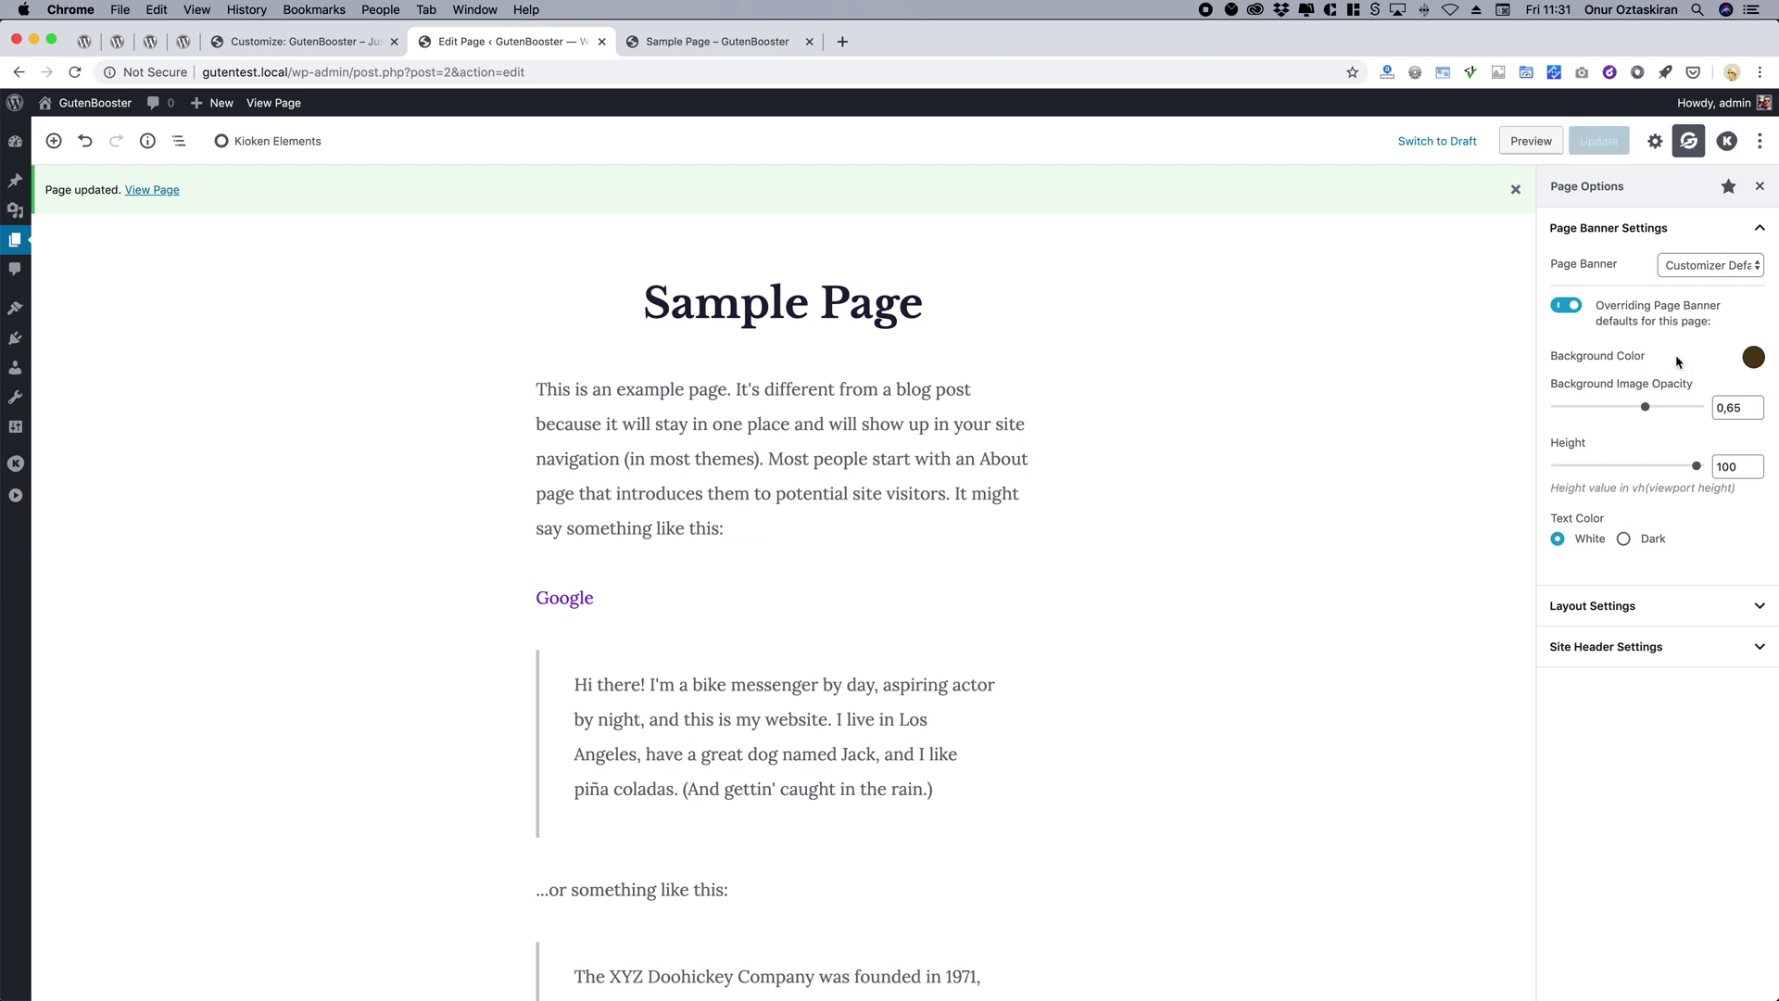
Examine the page's Layout Settings, including the content top padding, and compare with the Sample Page preview.
click(1640, 615)
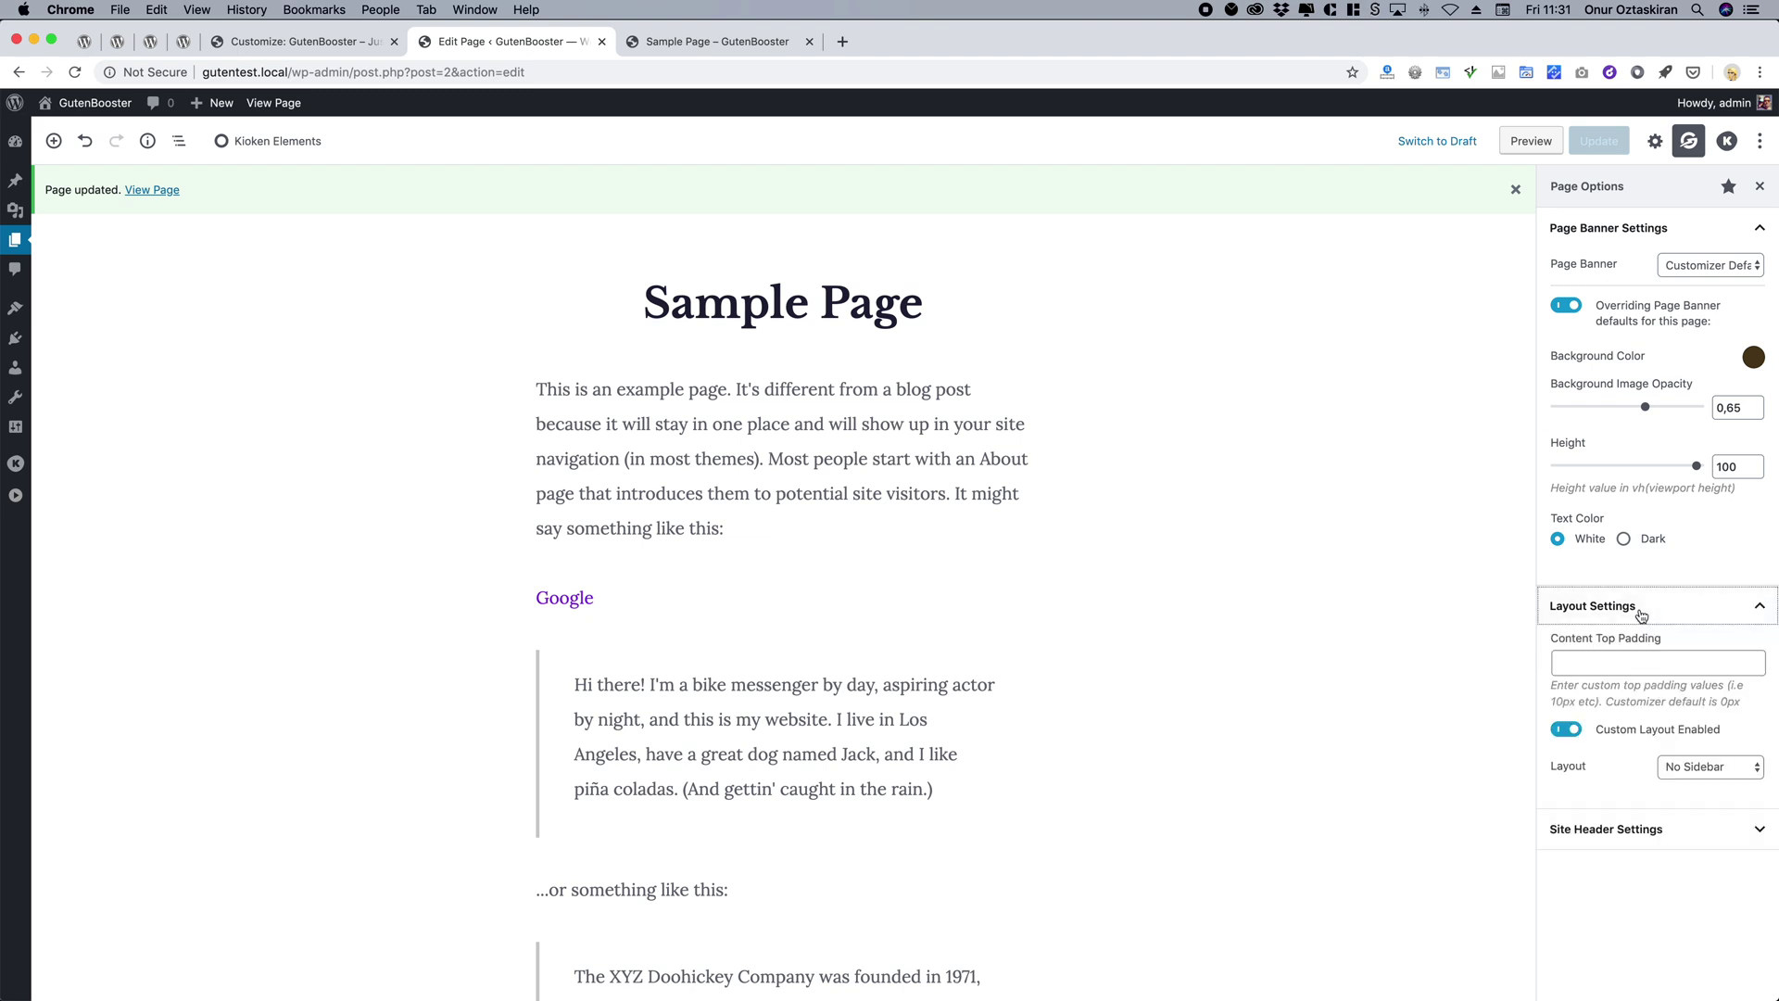
click(1647, 661)
click(1659, 579)
click(598, 299)
click(709, 42)
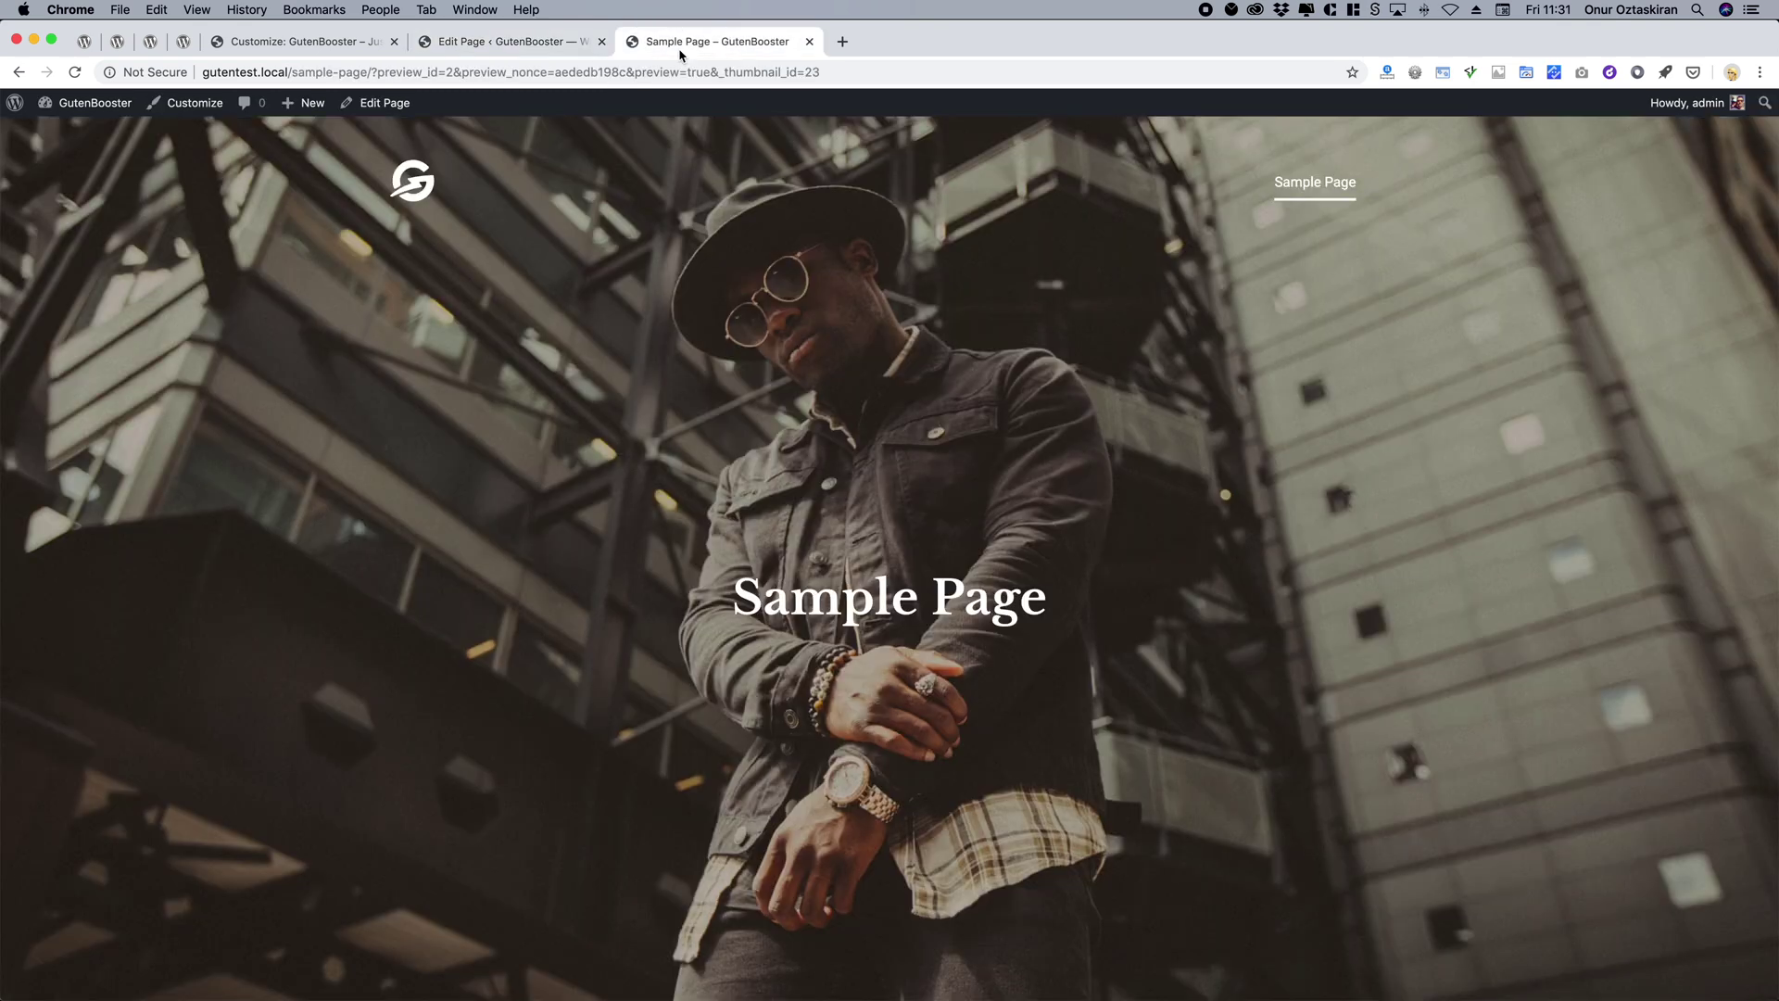
click(522, 44)
Insert an Image Box from the Kioken Blocks at the end of the Sample Page.
click(797, 490)
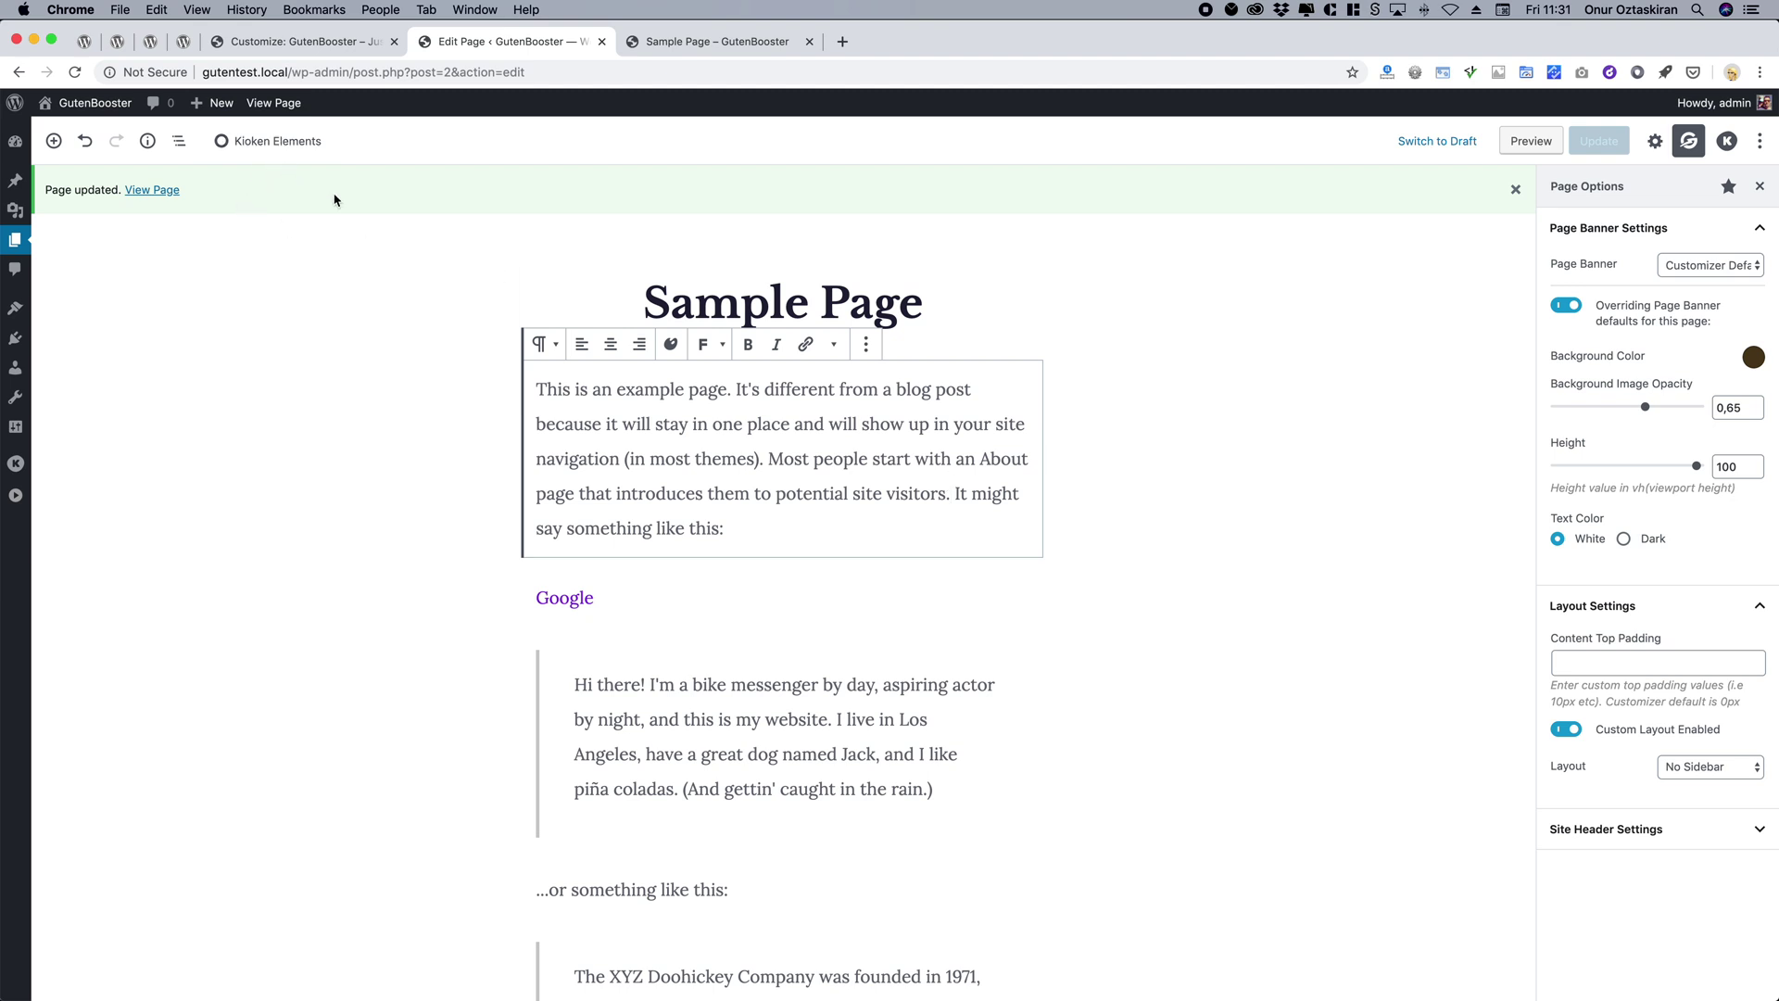
click(395, 280)
click(54, 140)
scroll(226, 337, down, 5)
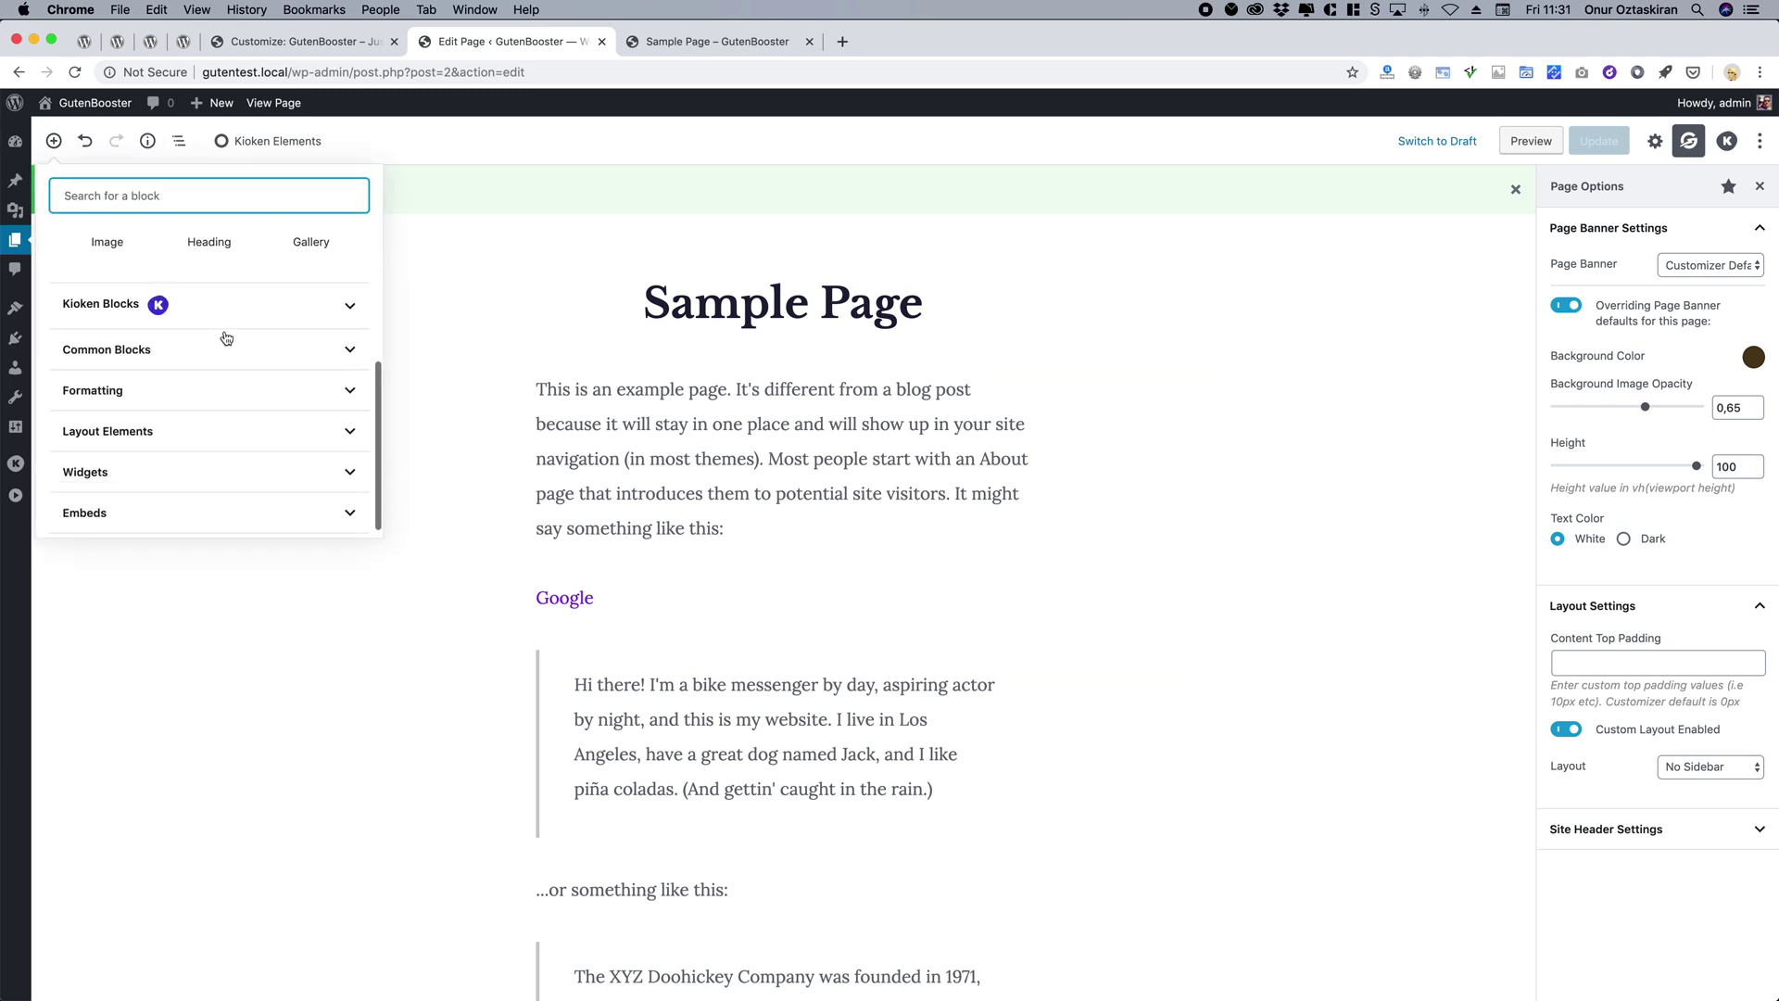
click(211, 302)
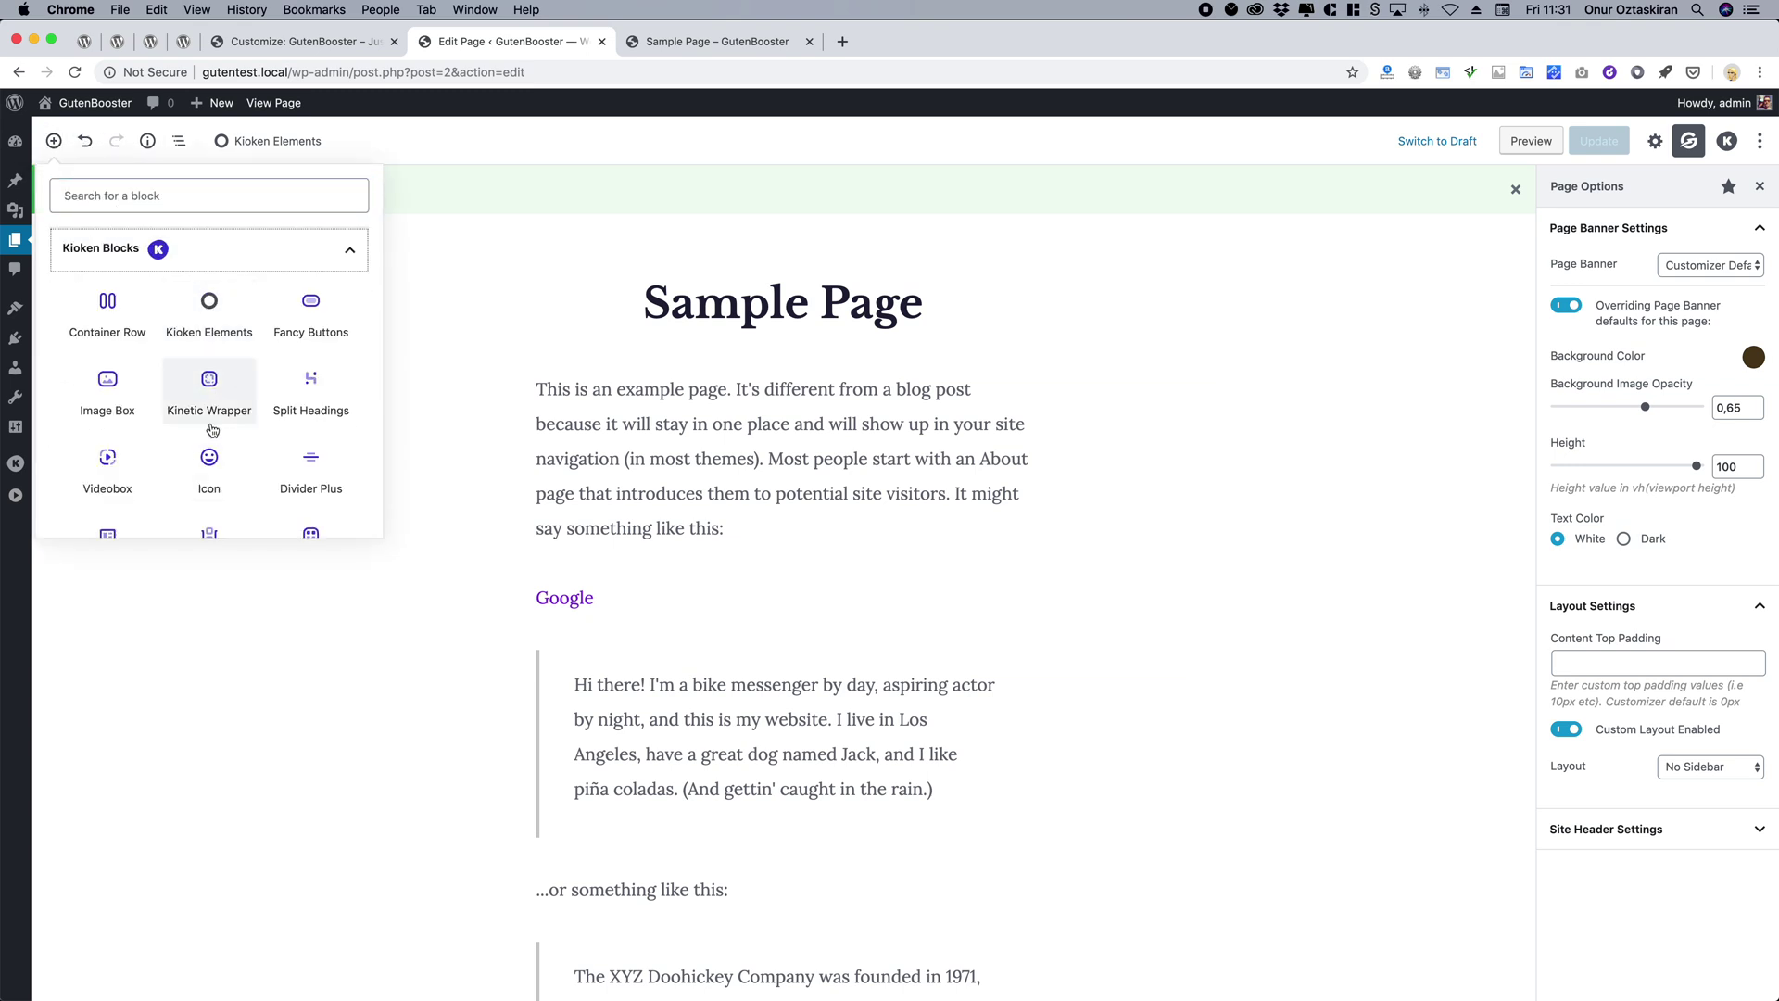
click(153, 400)
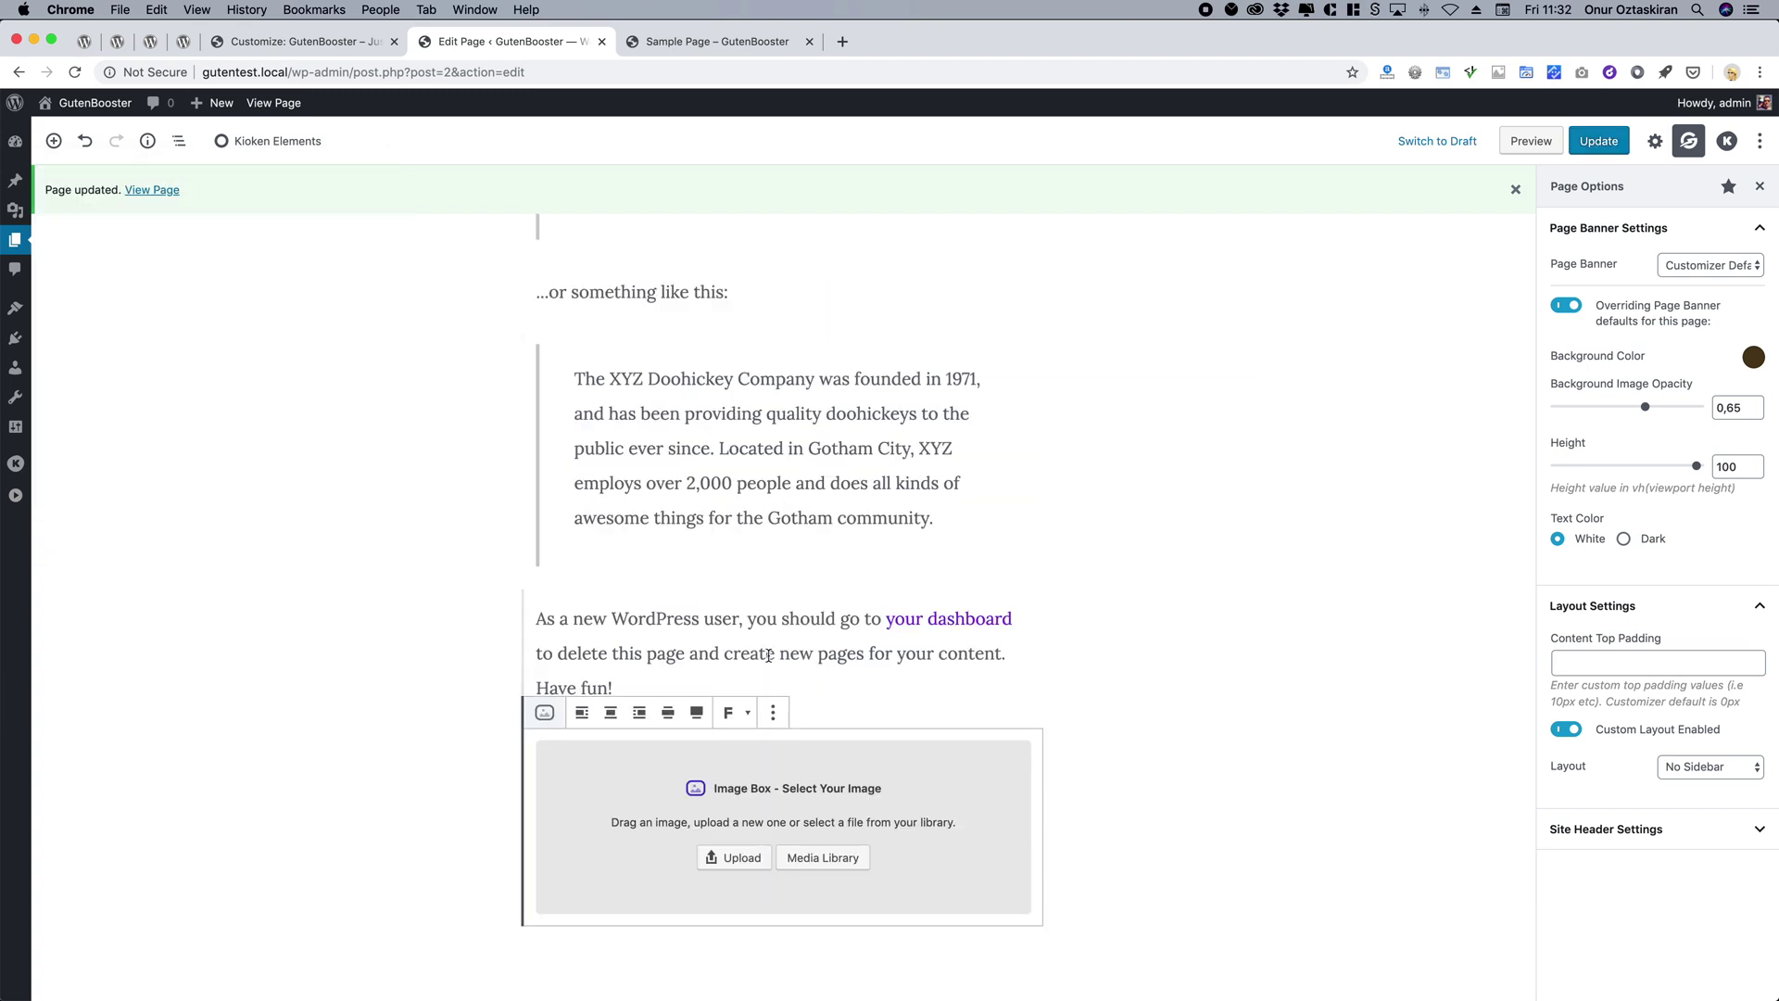
Fill the Image Box with thai_food.jpg from the media library.
click(860, 857)
click(917, 312)
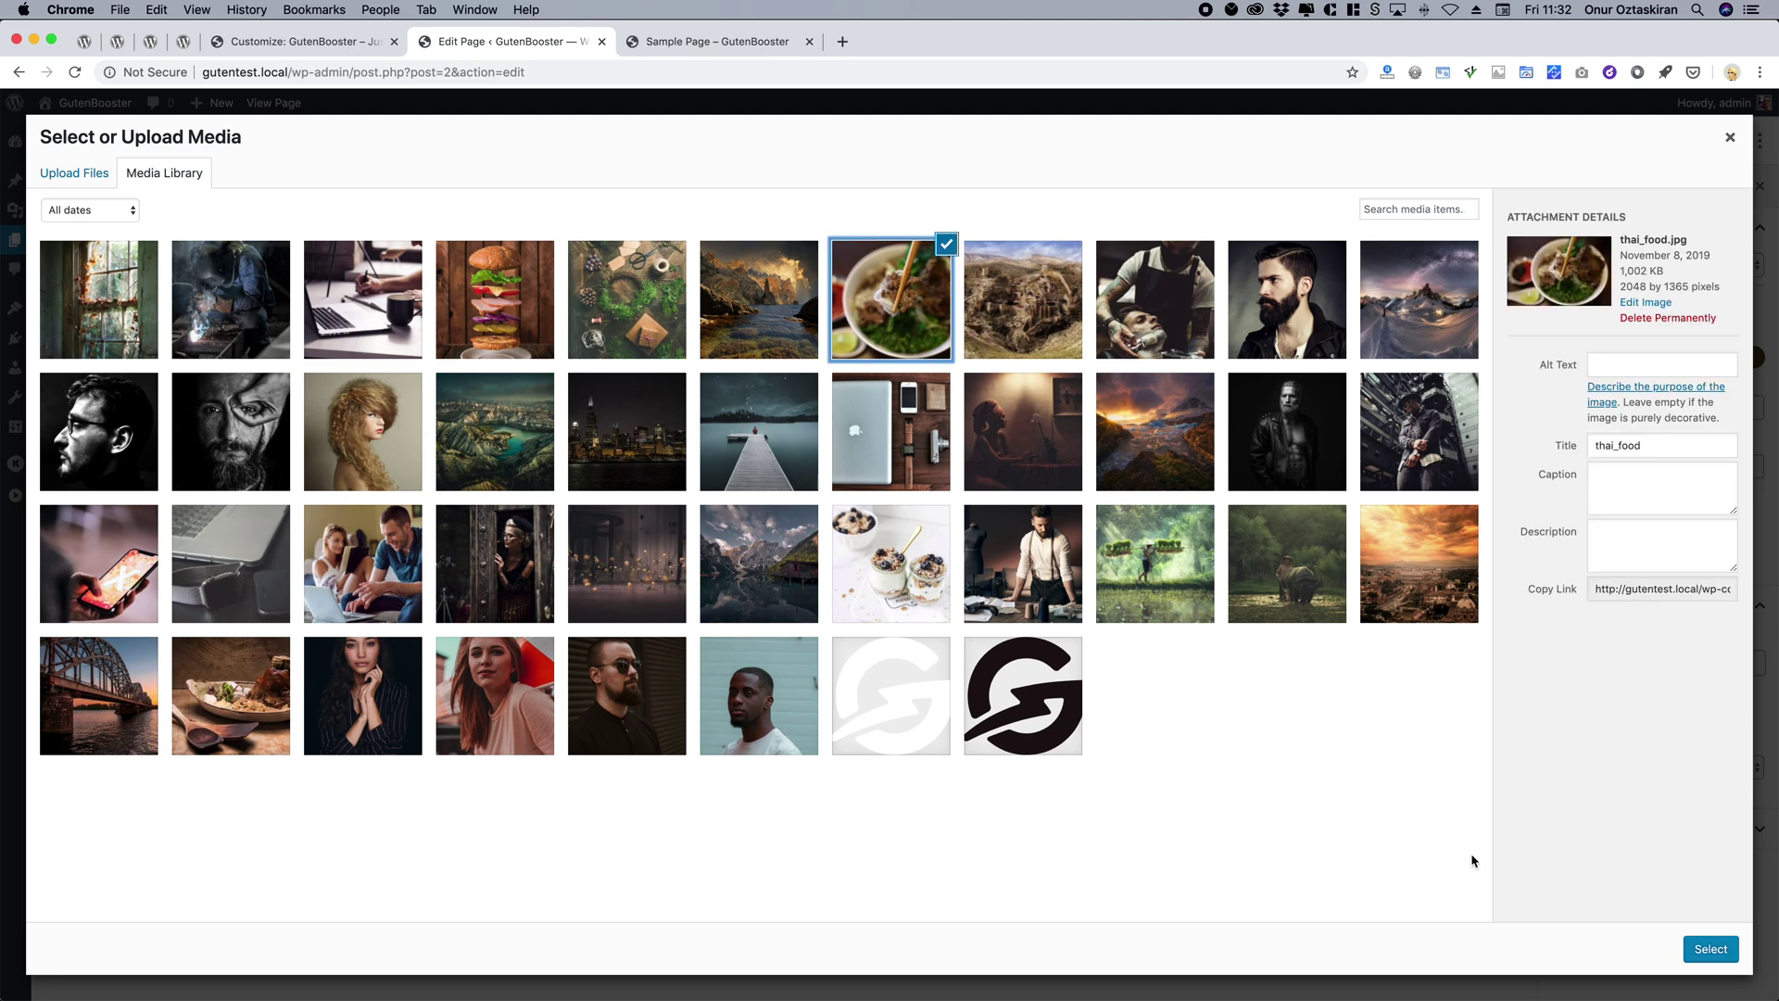
click(1703, 951)
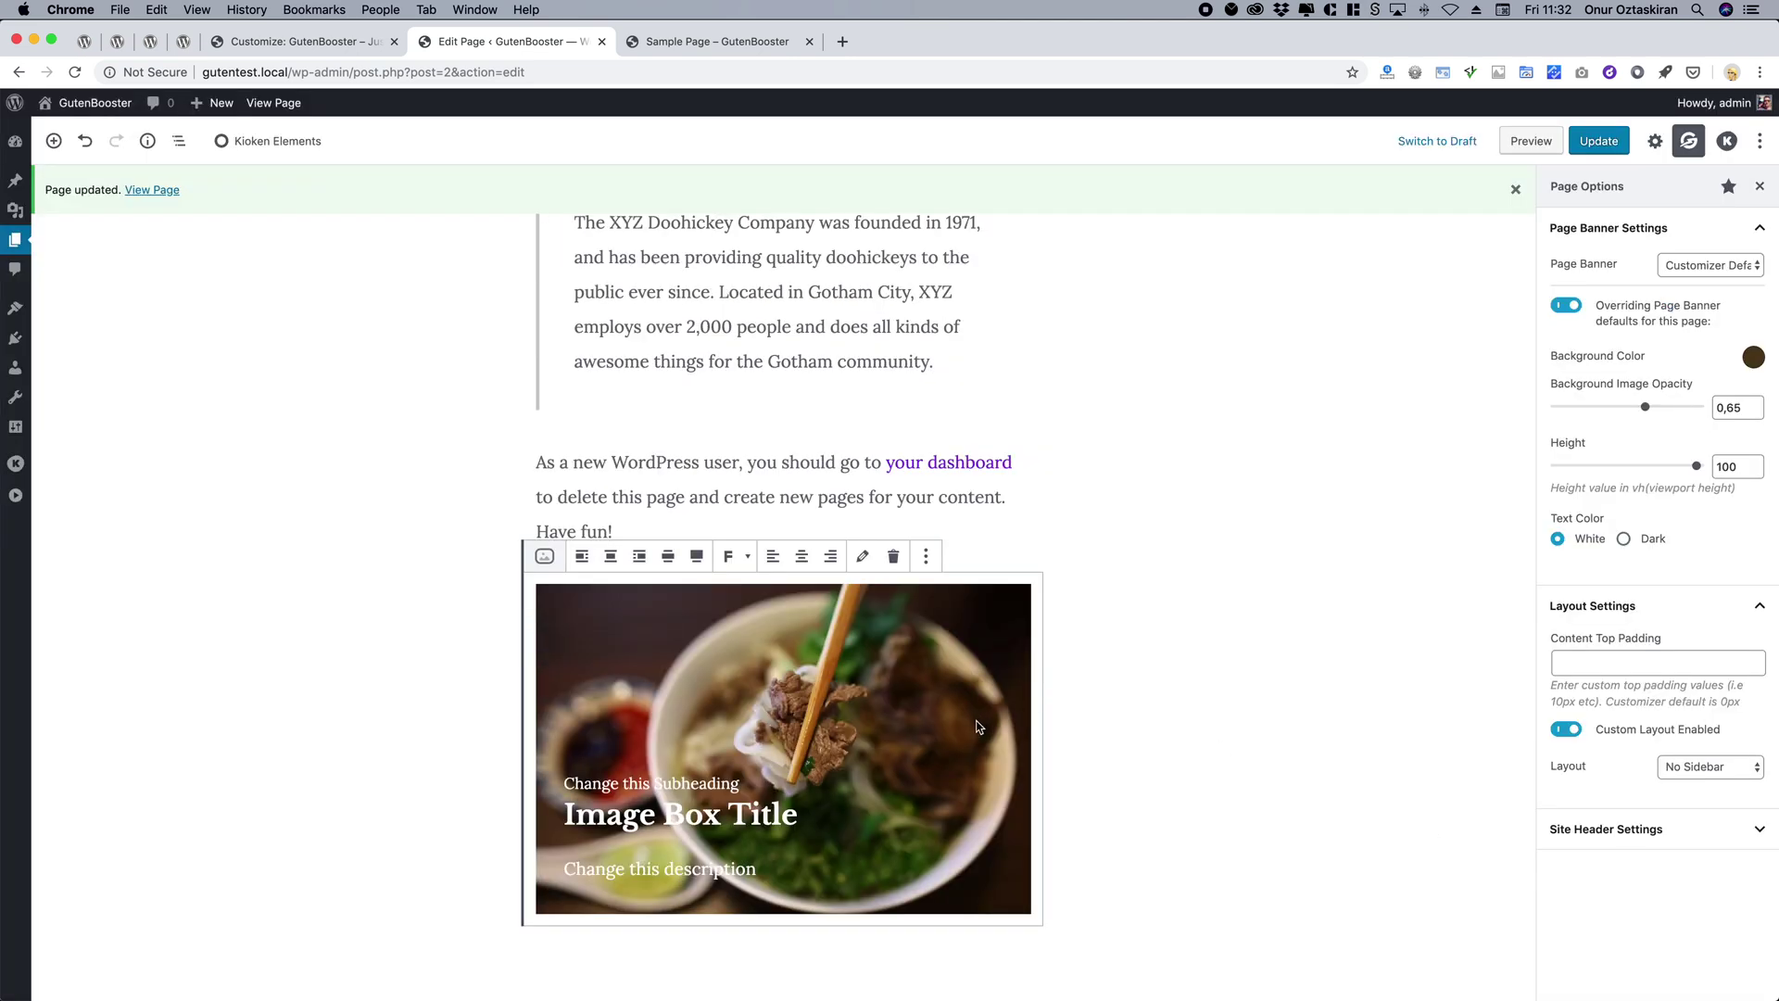
Delete the Image Box block from the end of the Sample Page.
click(1073, 696)
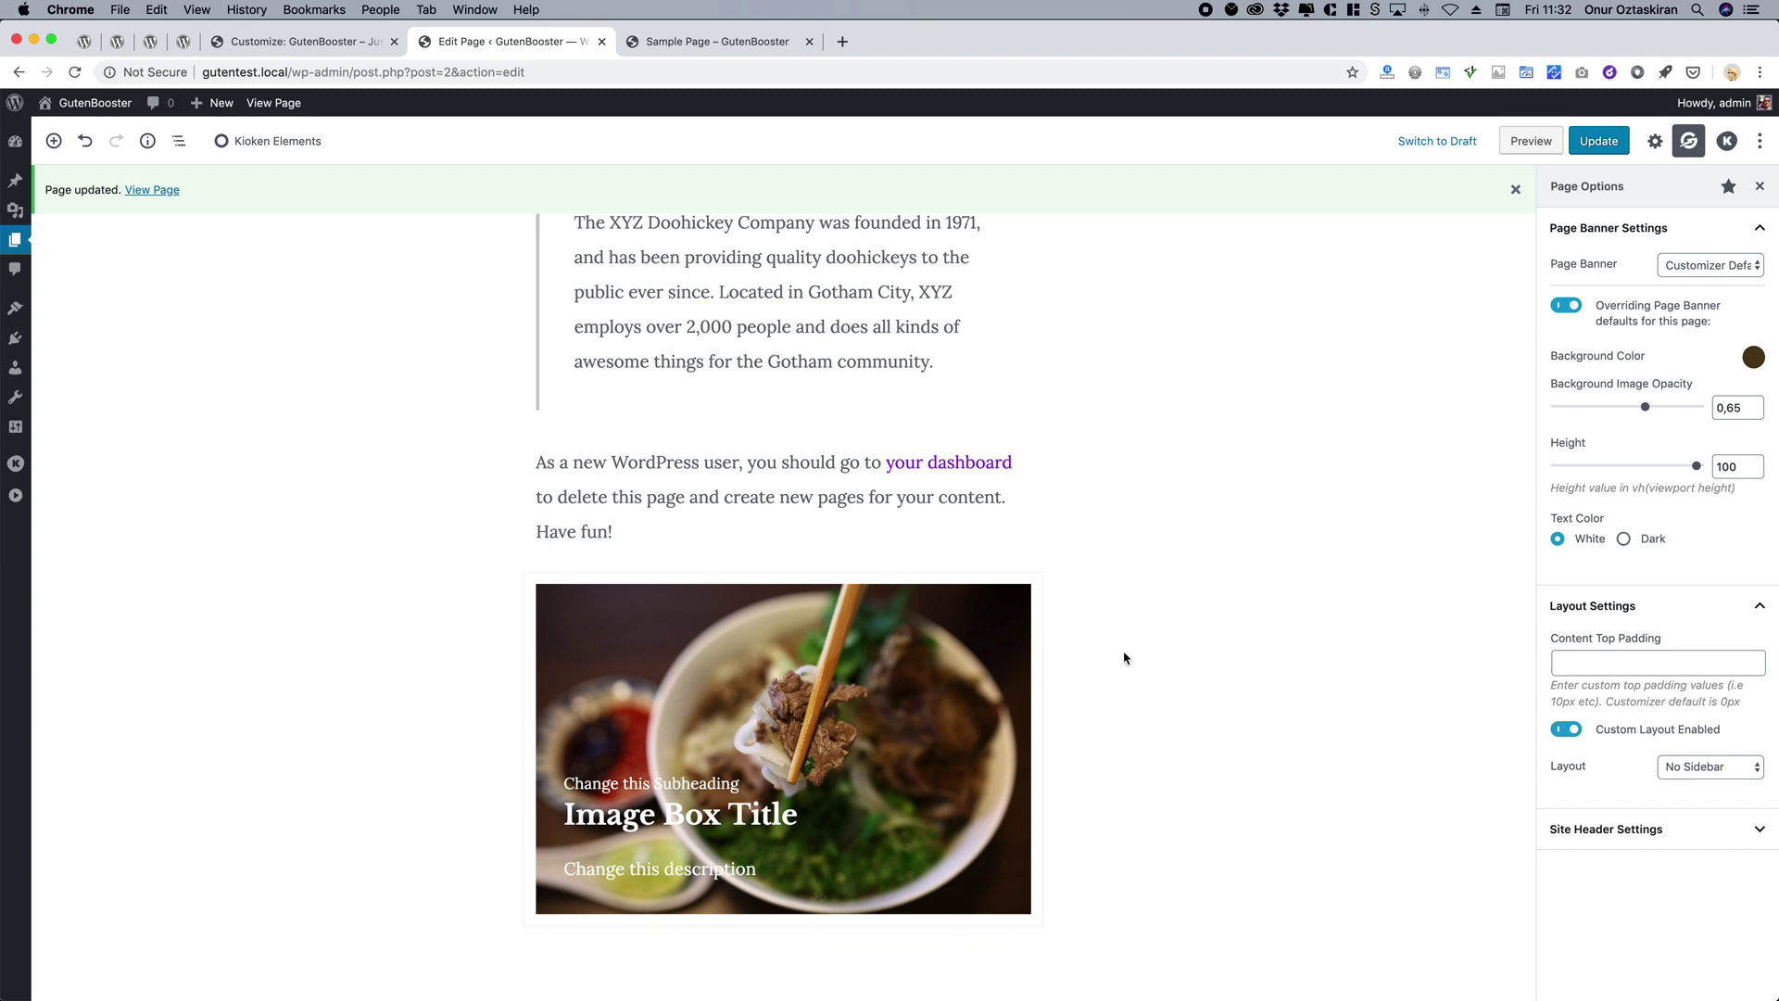
click(1038, 639)
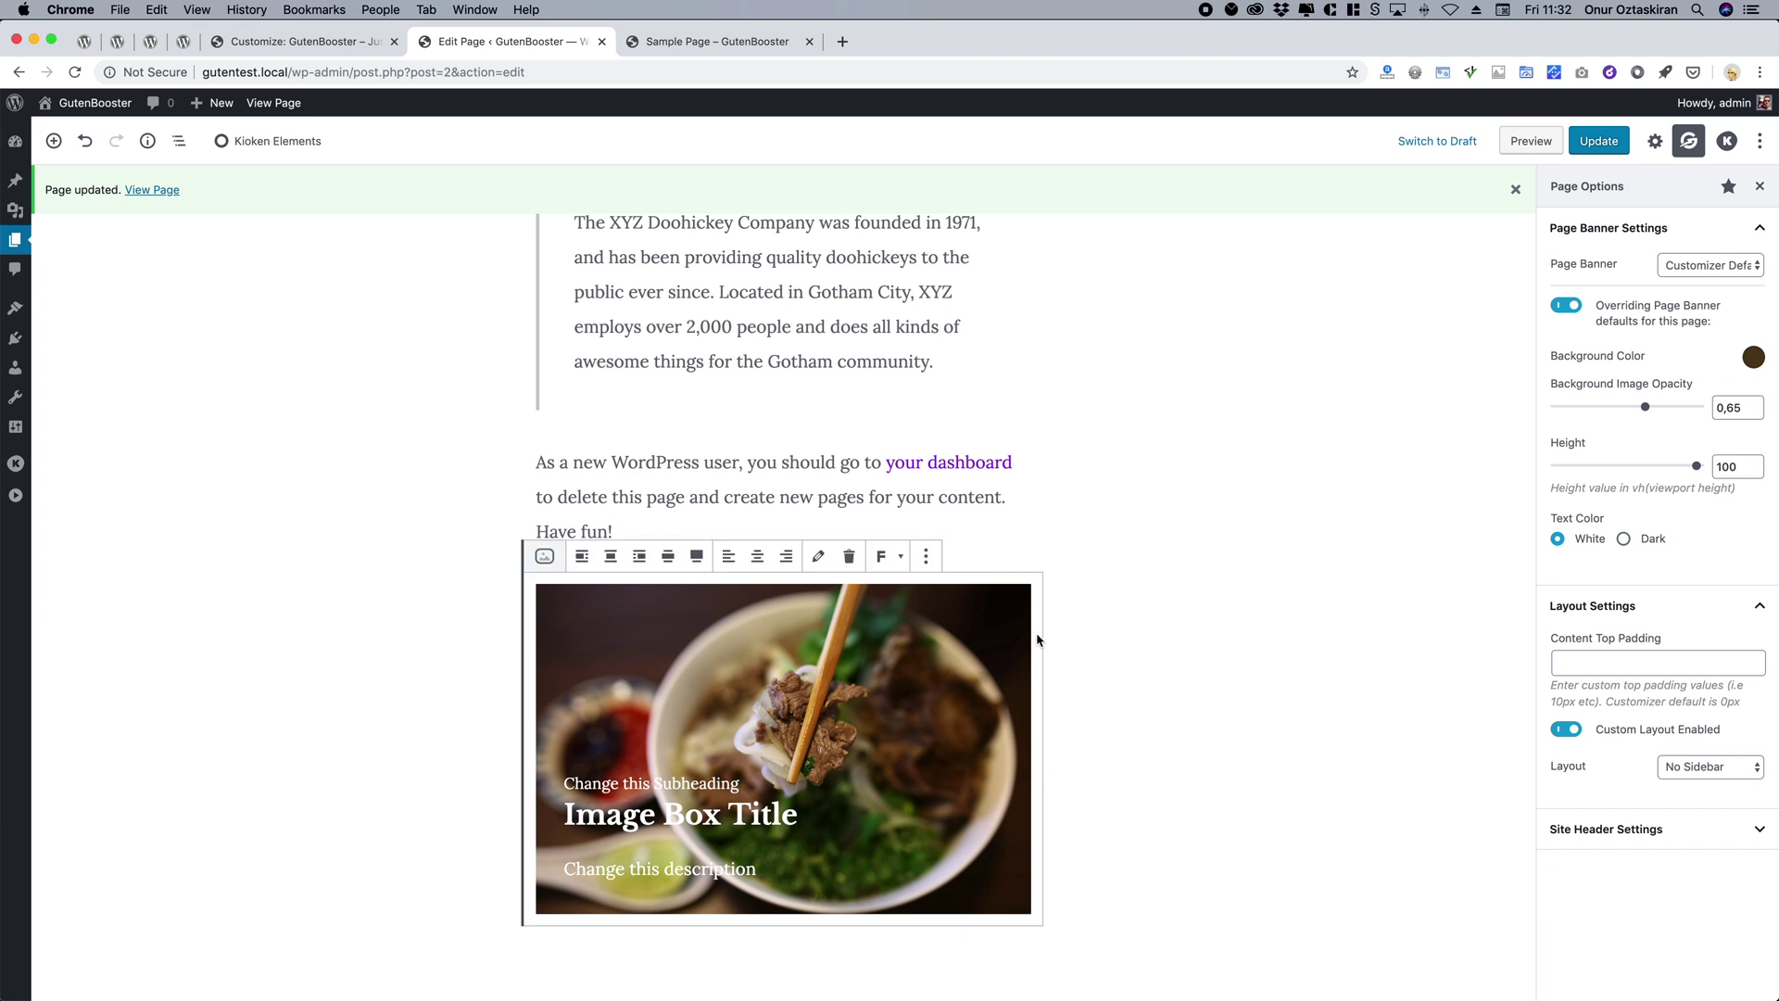
key(BackSpace)
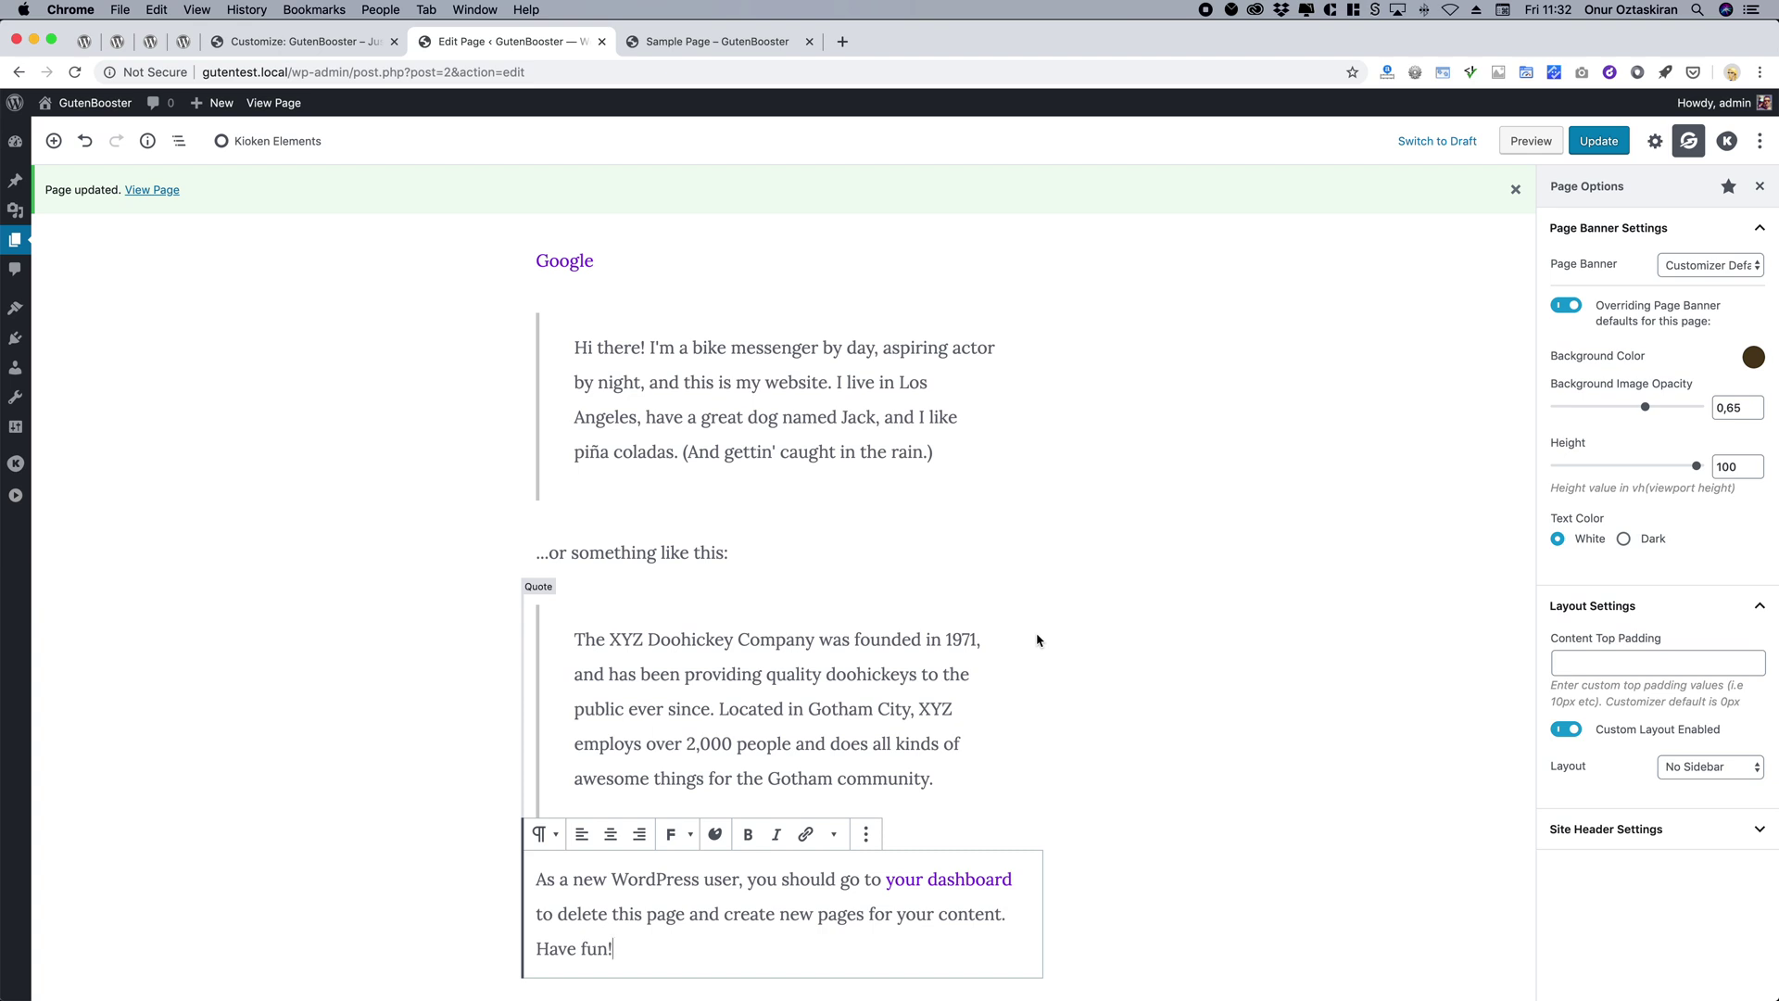
click(815, 451)
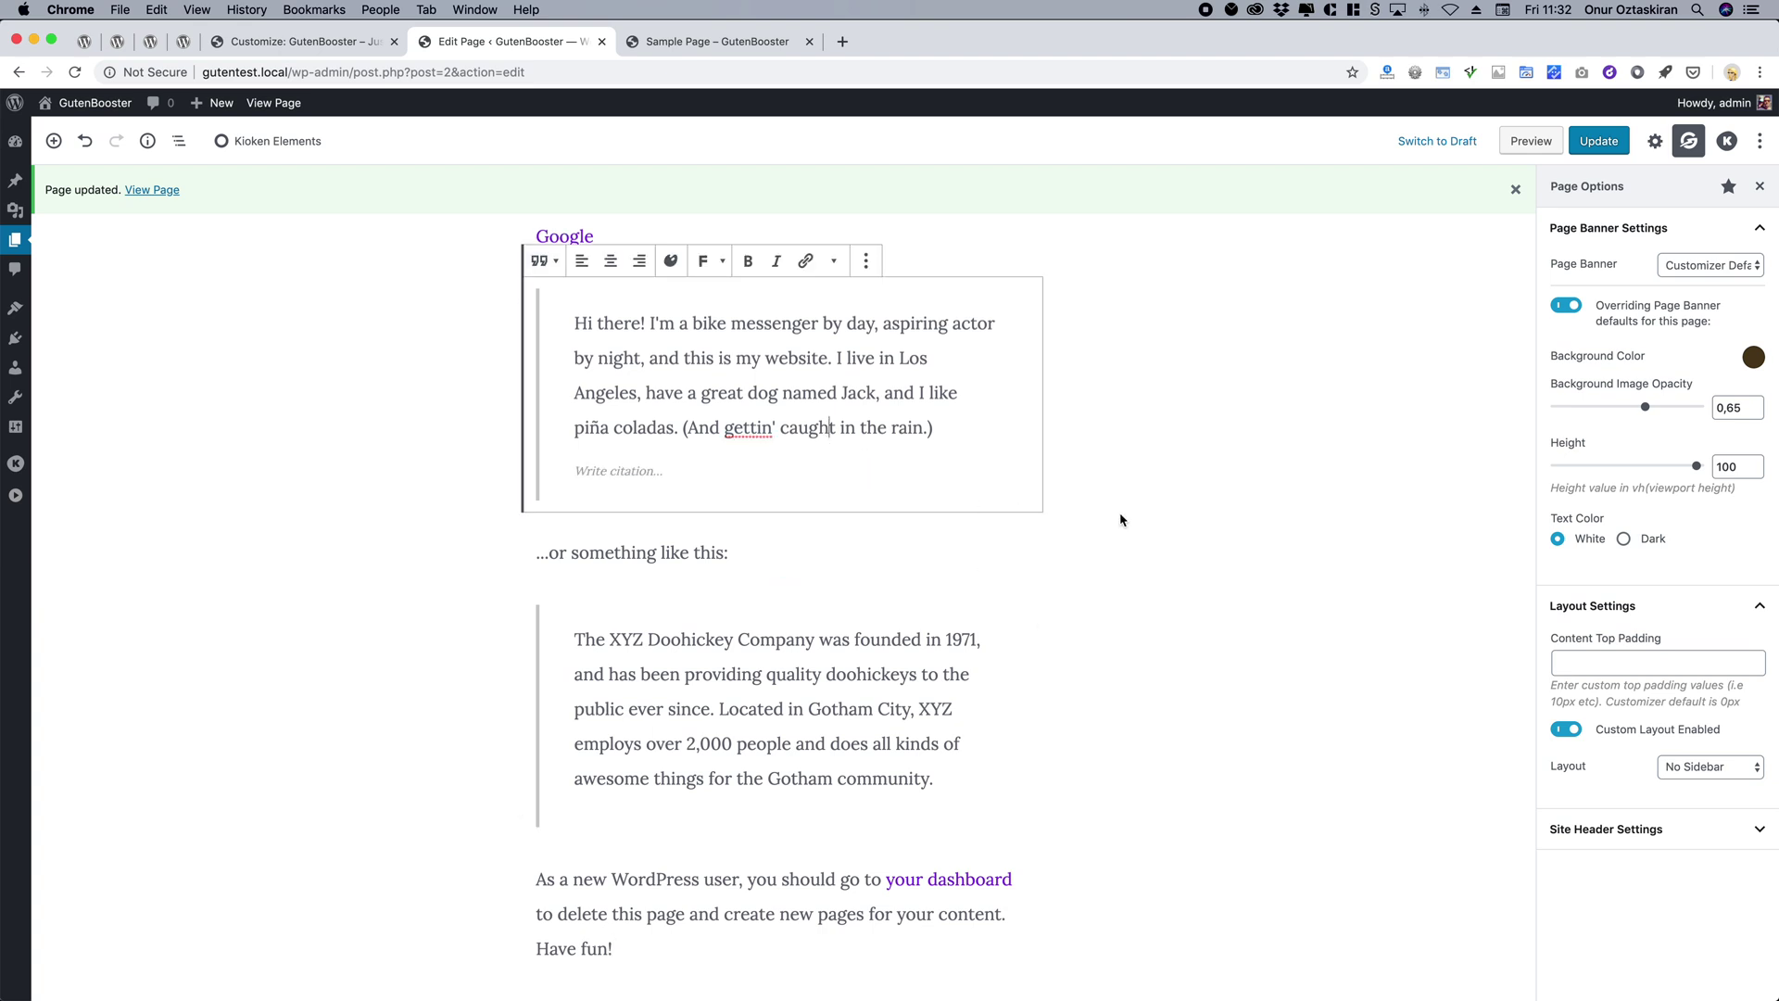